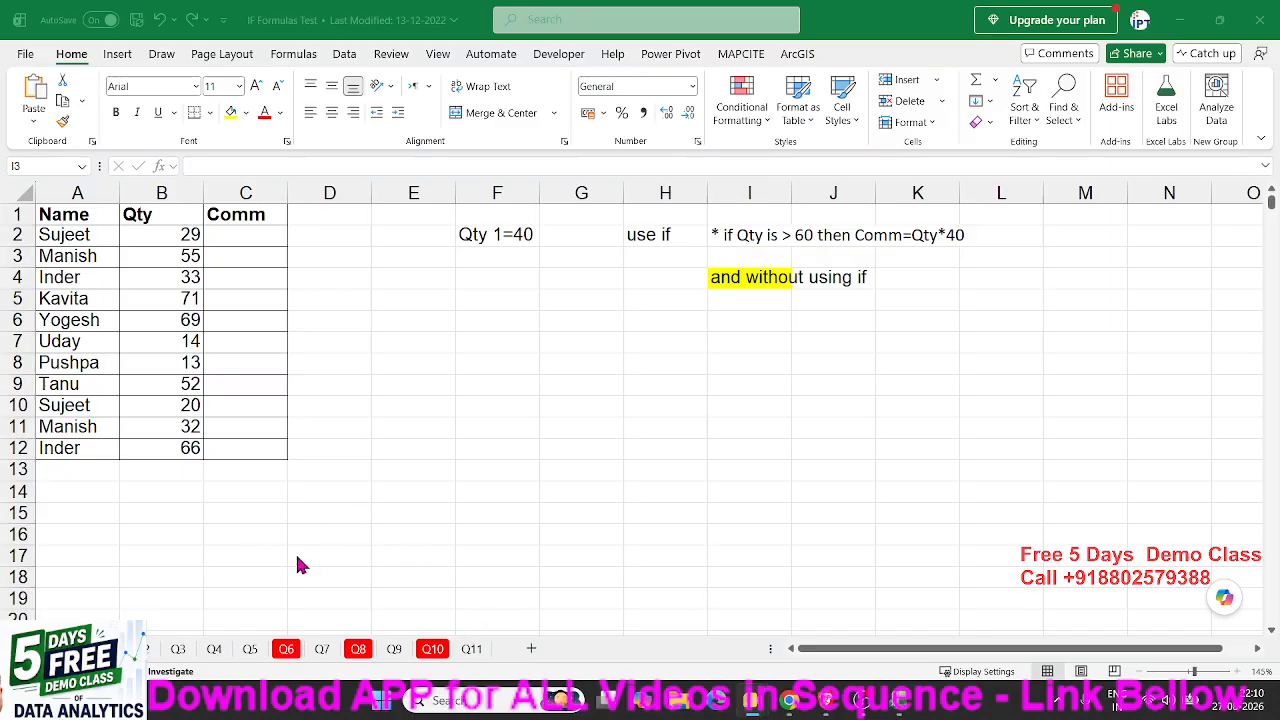
Examine the Name, Qty and Comm columns and the commission condition written in I2
left_click(292, 422)
left_click_drag(78, 235, 145, 428)
left_click_drag(240, 235, 196, 407)
left_click(760, 236)
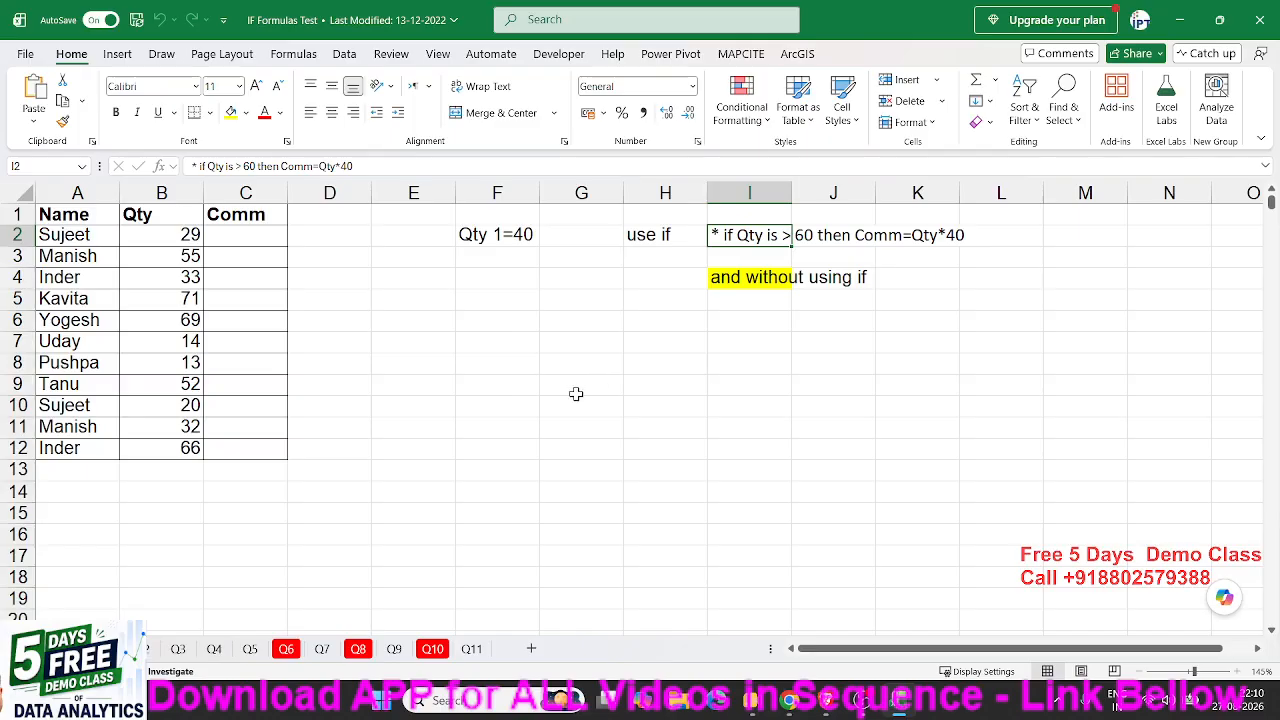
left_click(534, 424)
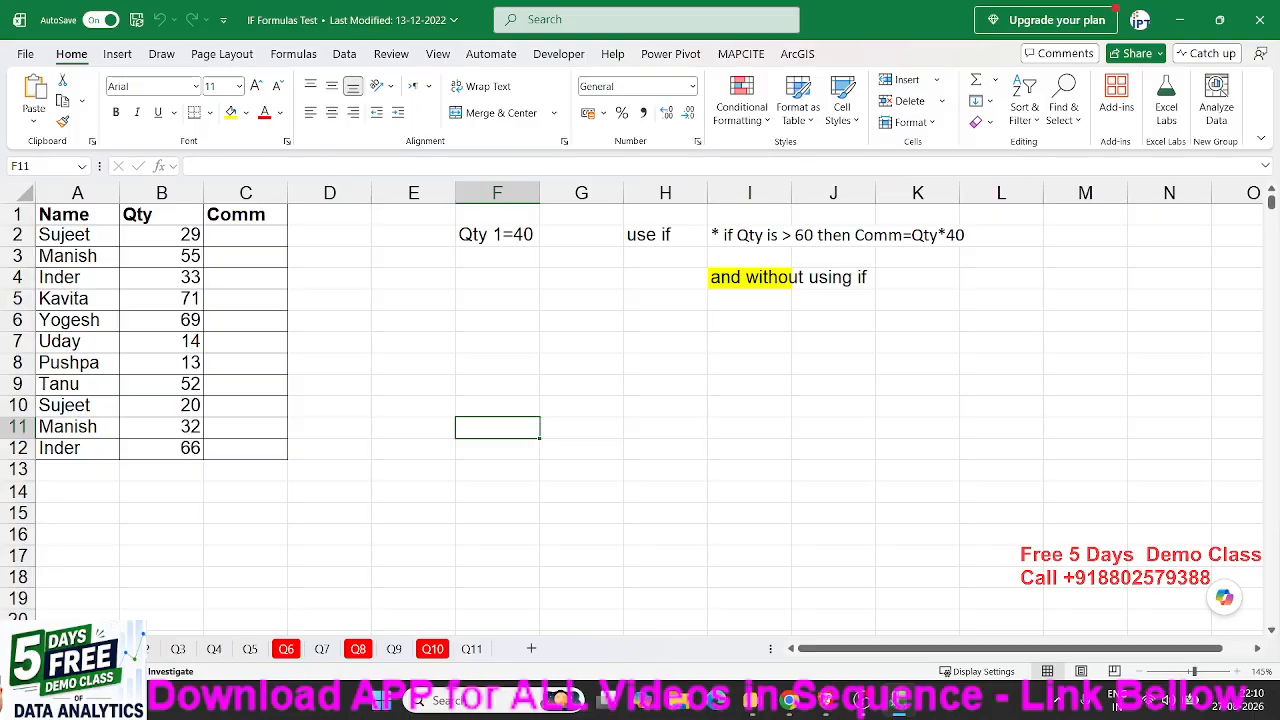
key("alt+Tab")
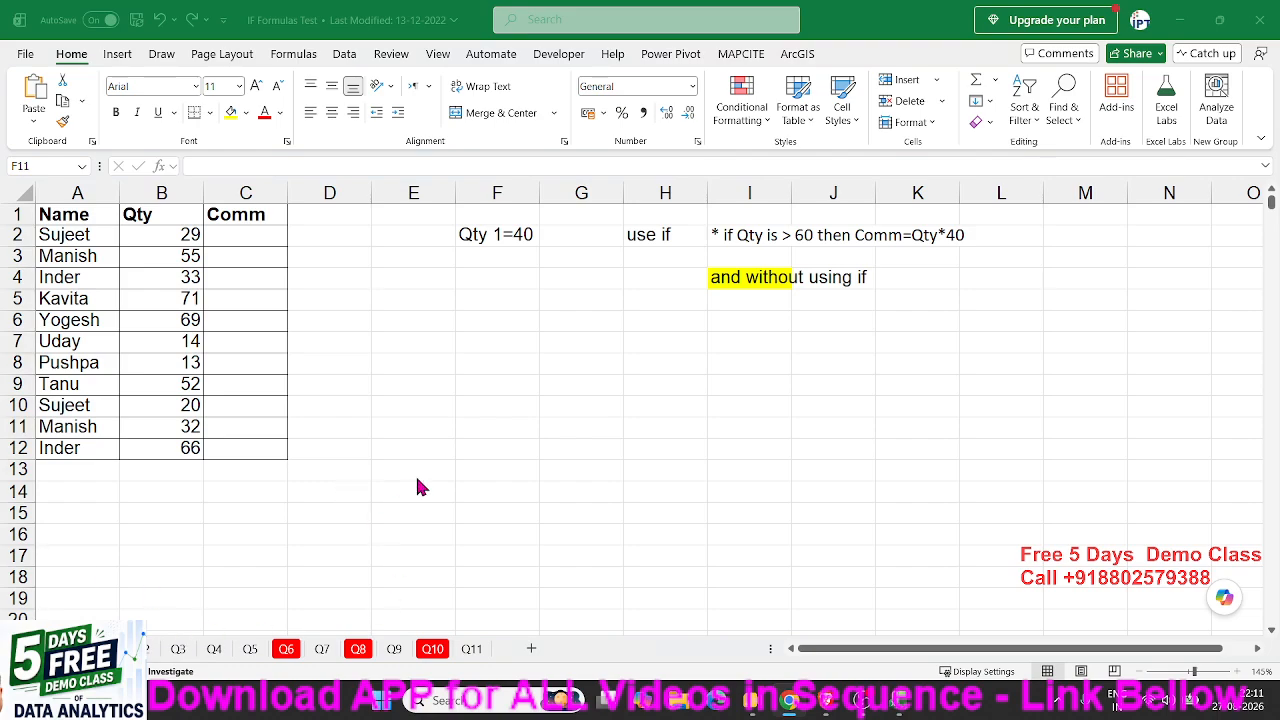
key("alt+Tab")
Enter =IF(B2>=60,B2*40,0) in C2 and fill the formula down the Comm column to C12
left_click(223, 231)
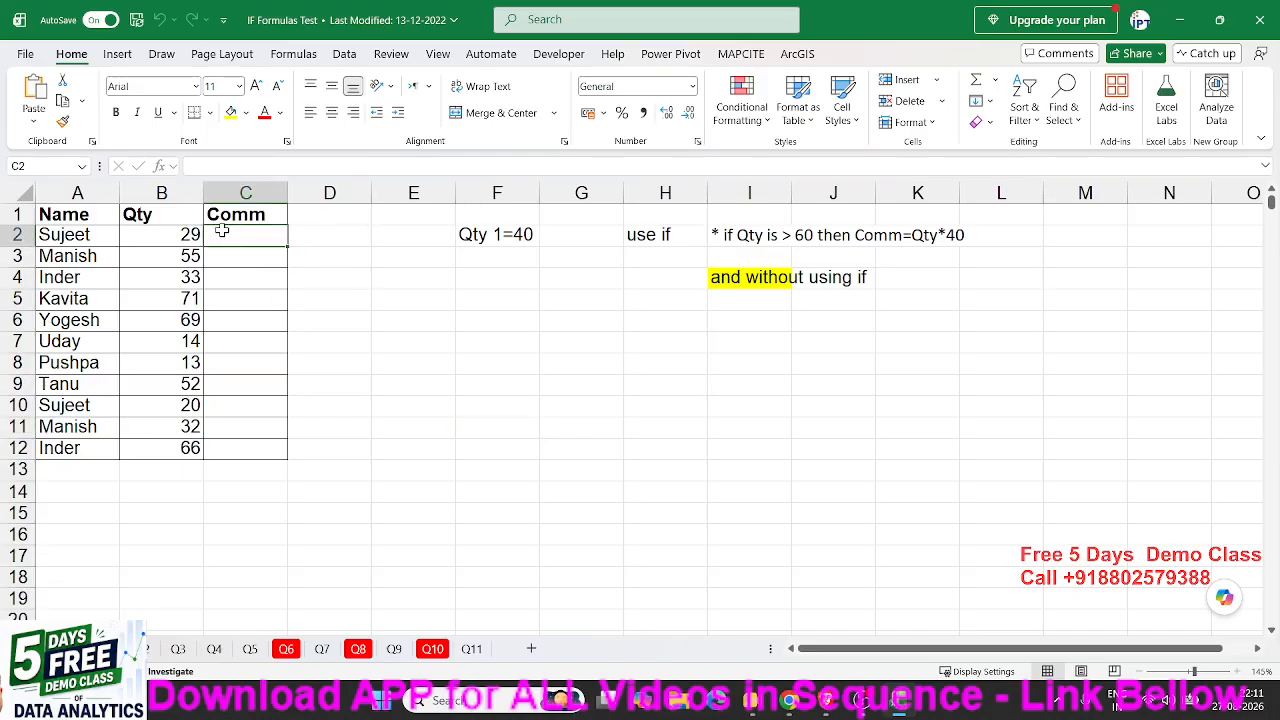
type("=IF(")
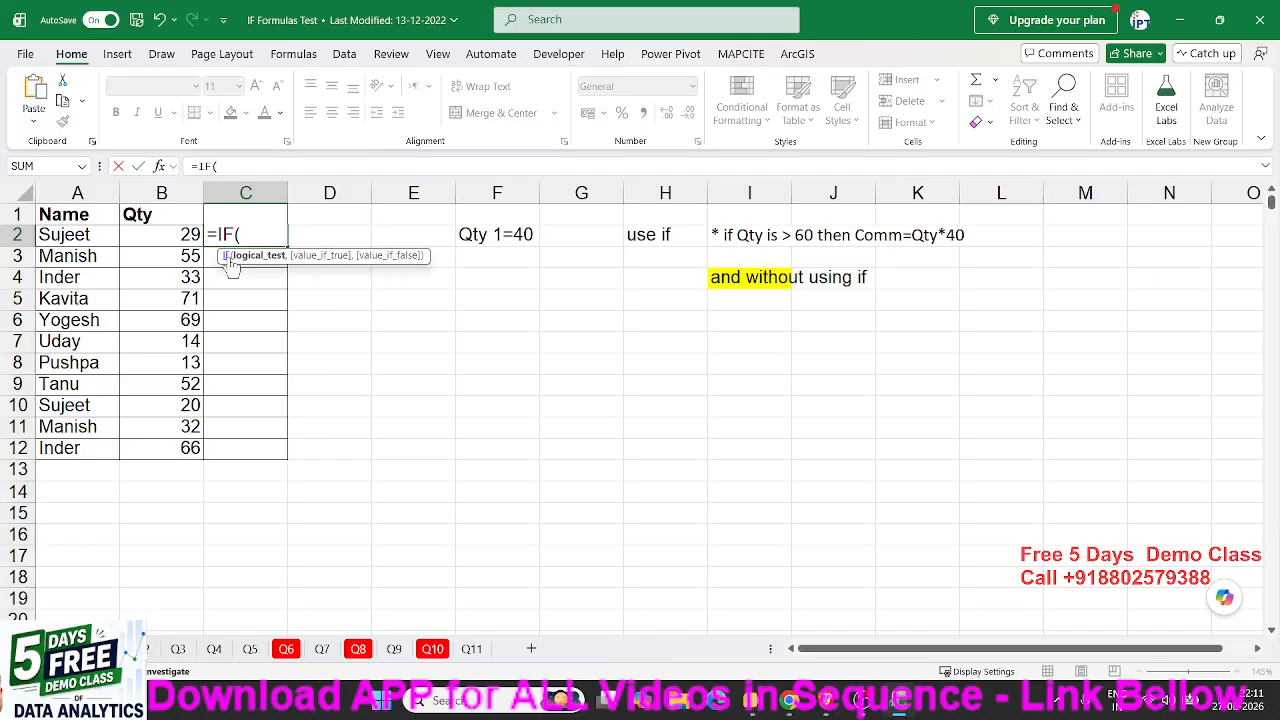
left_click(184, 237)
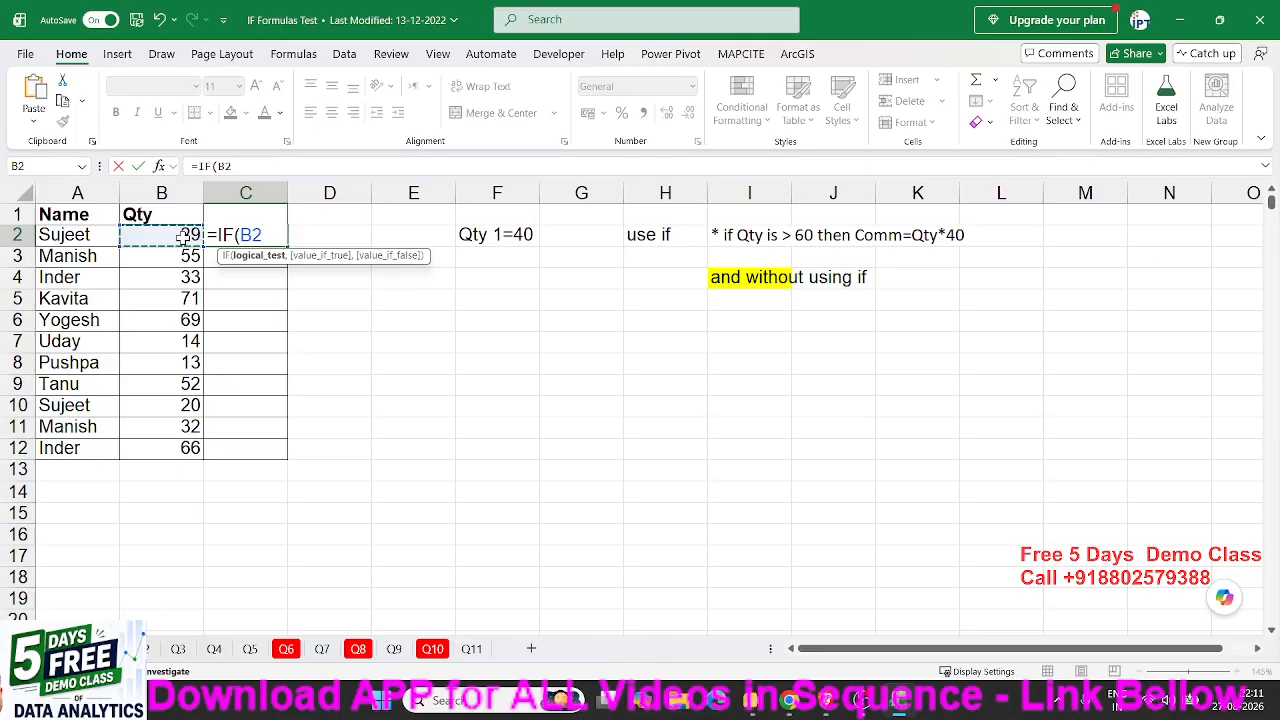
type(">=")
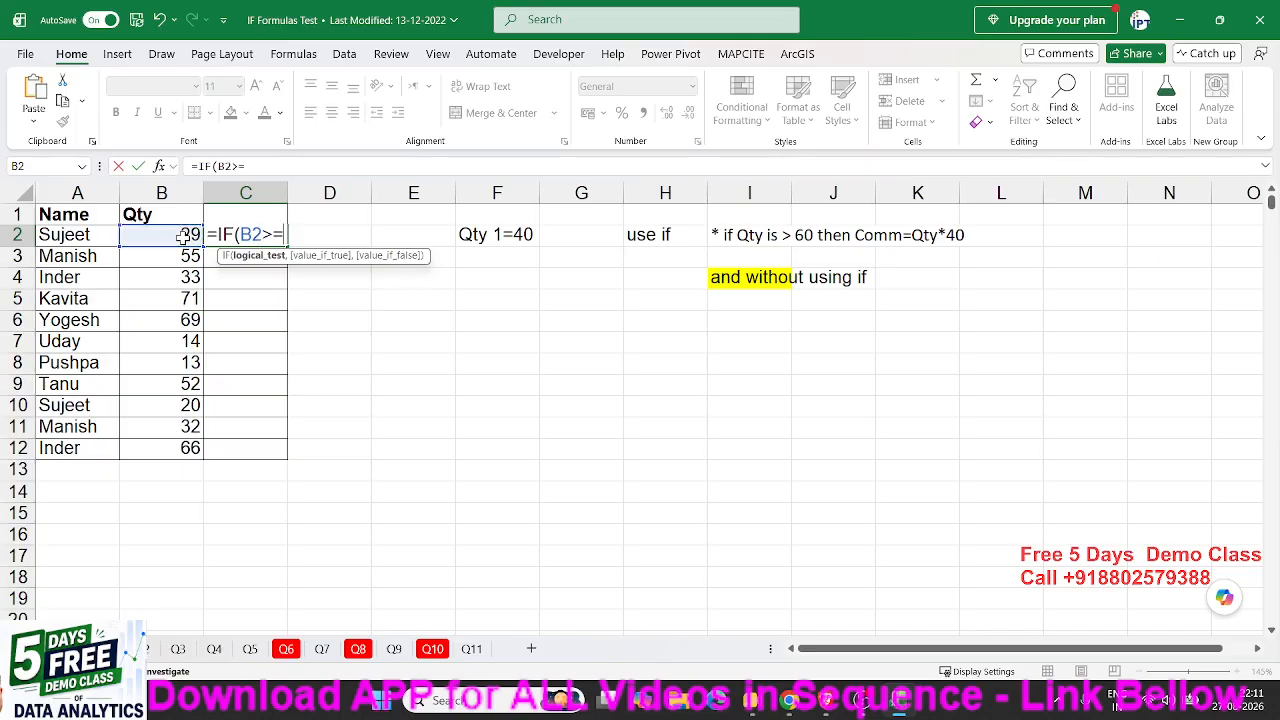
type("60,")
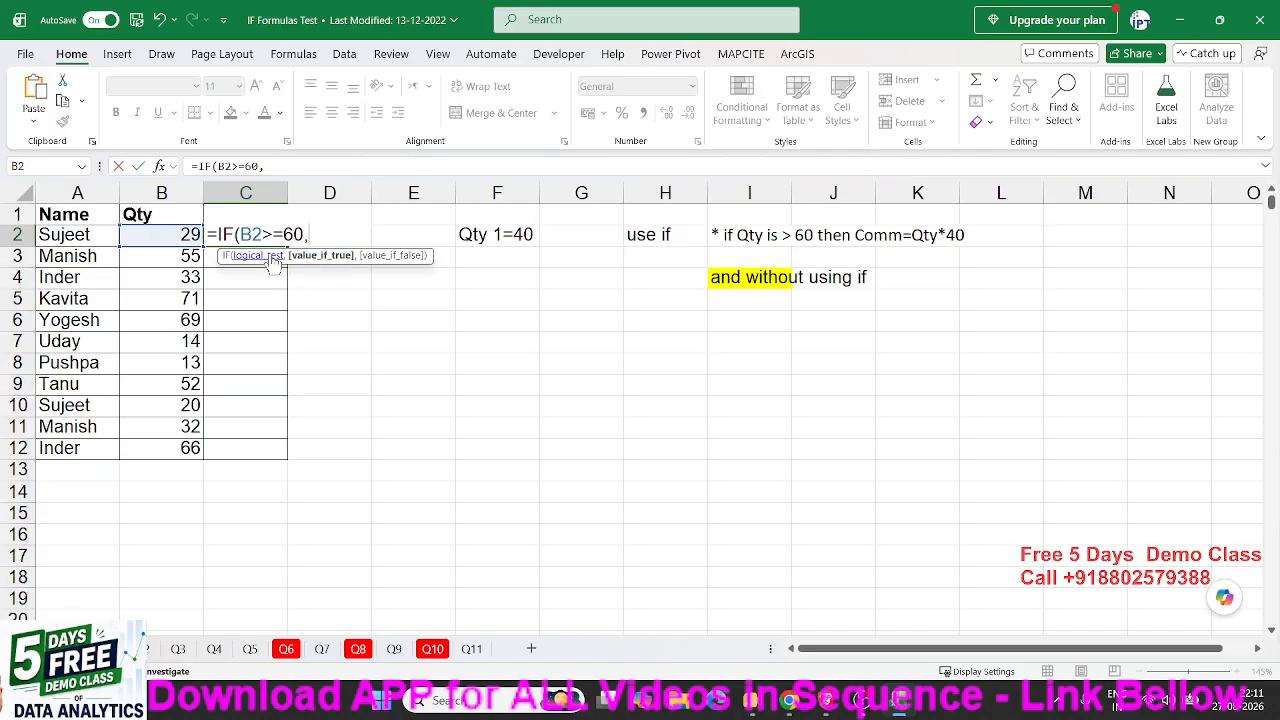
left_click(187, 233)
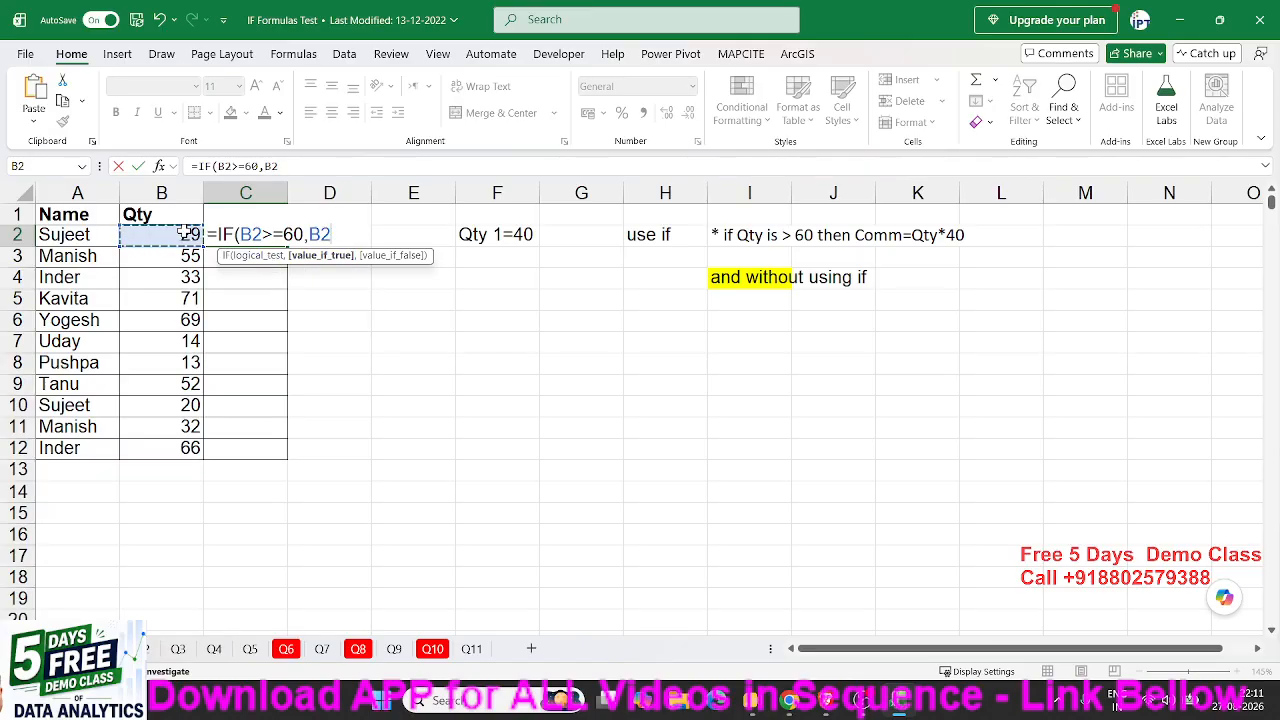
type("*40")
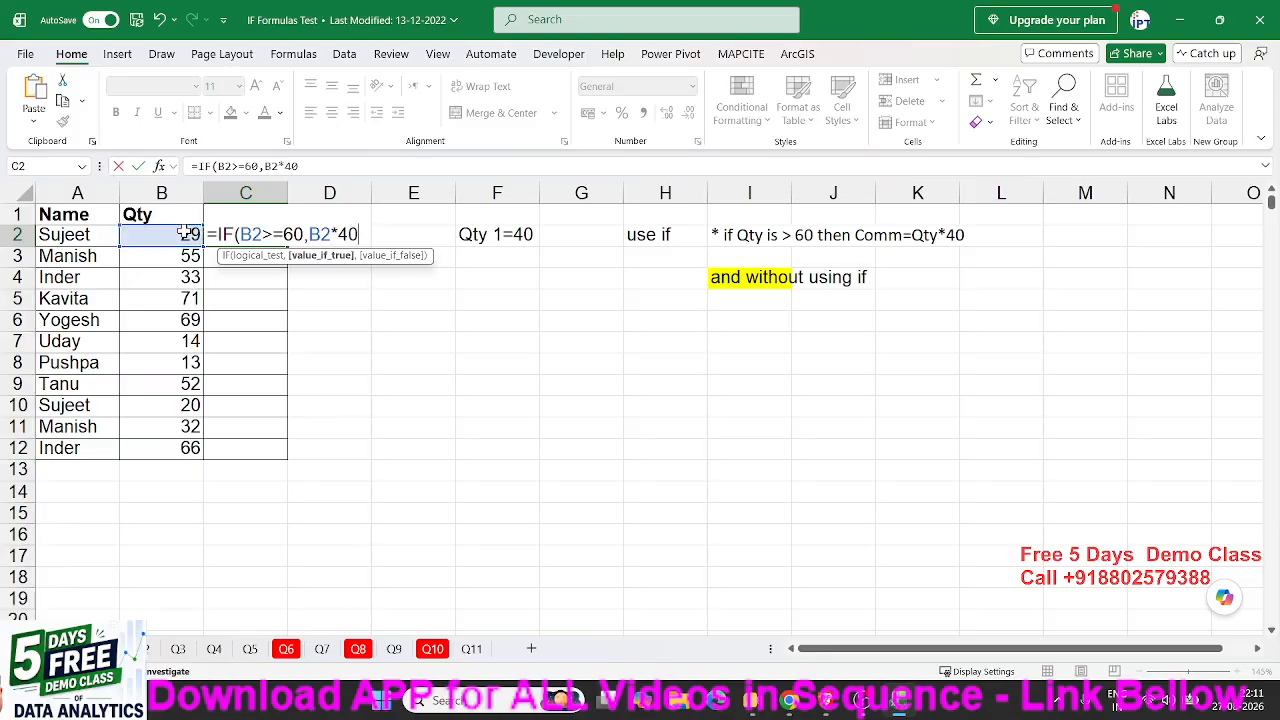
type(",0")
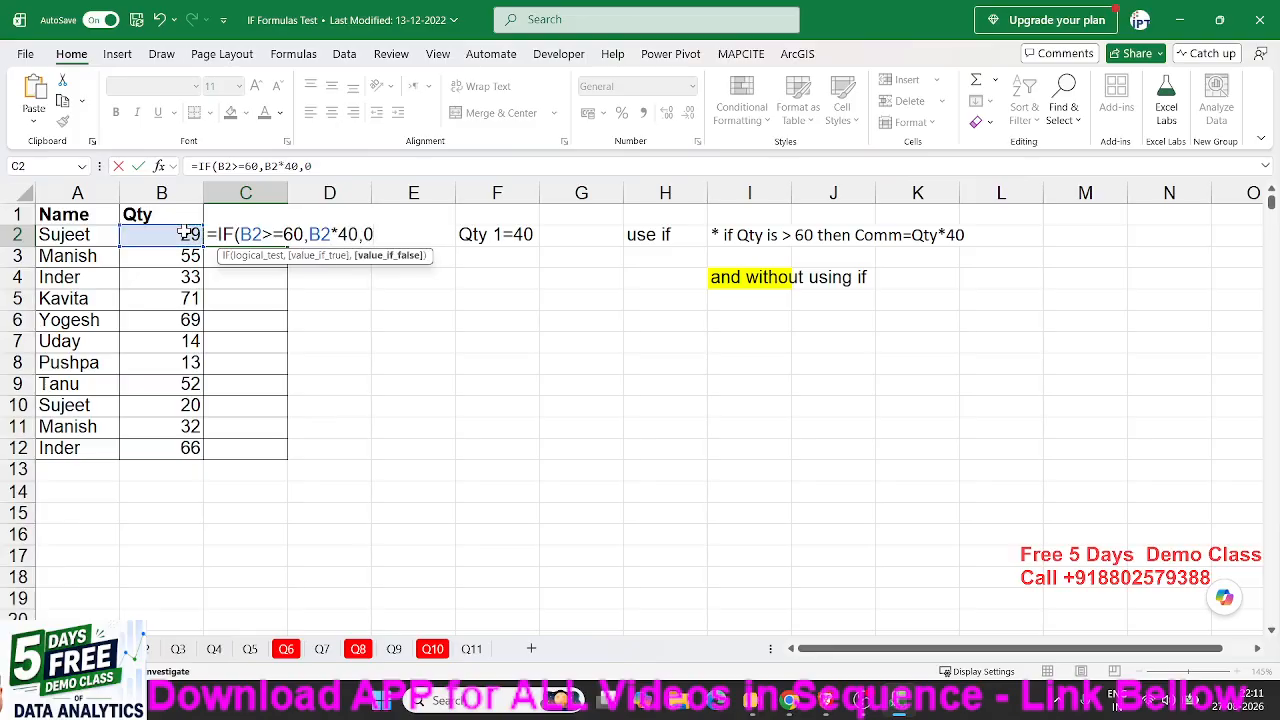
type(")")
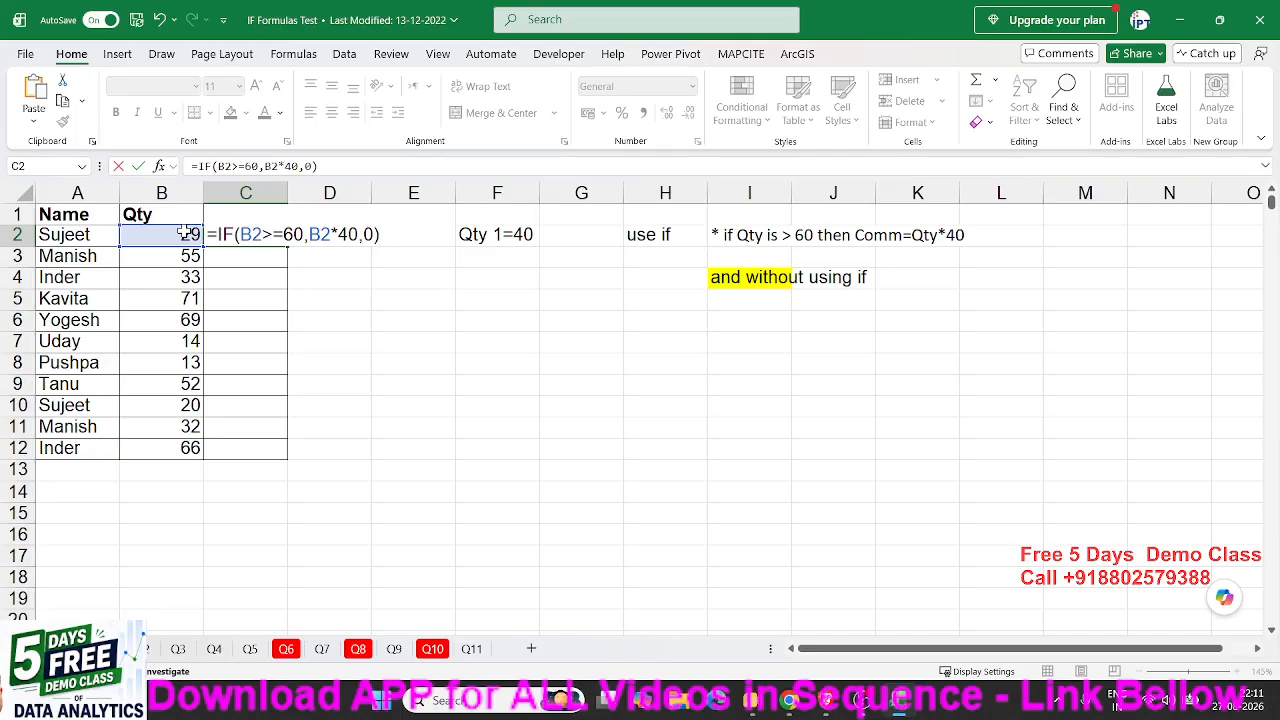
key("Return")
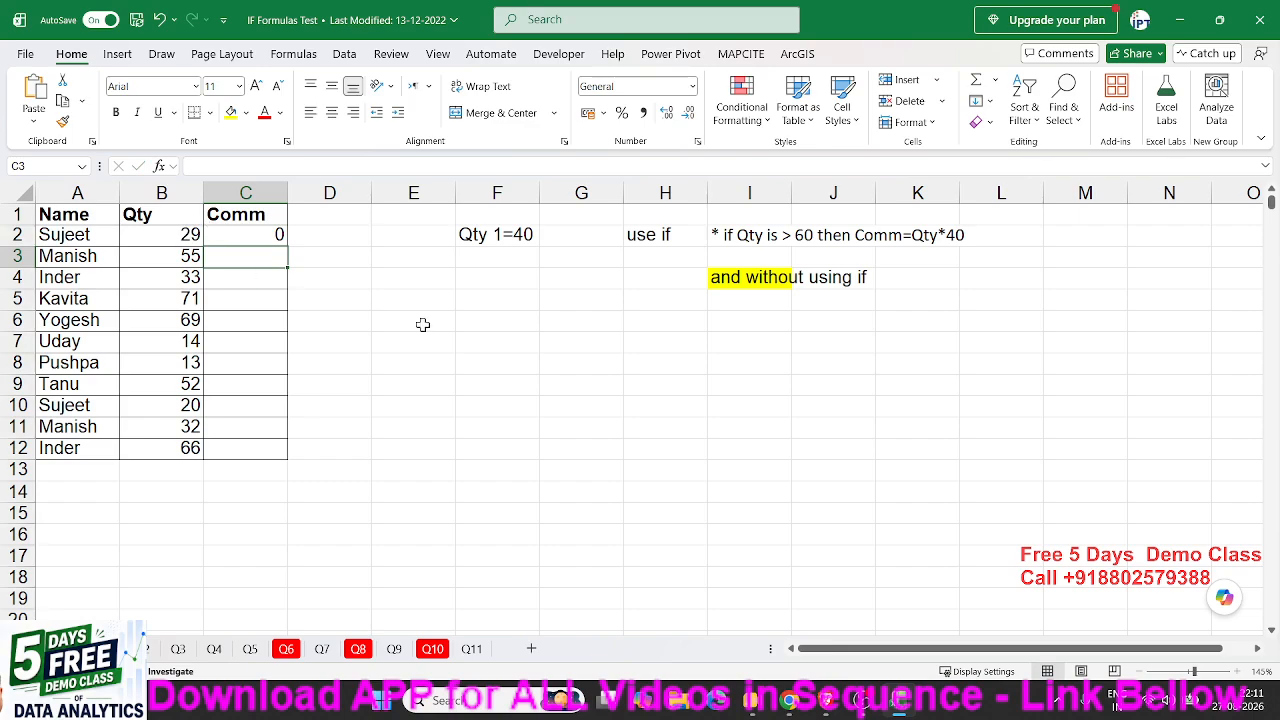
left_click(283, 235)
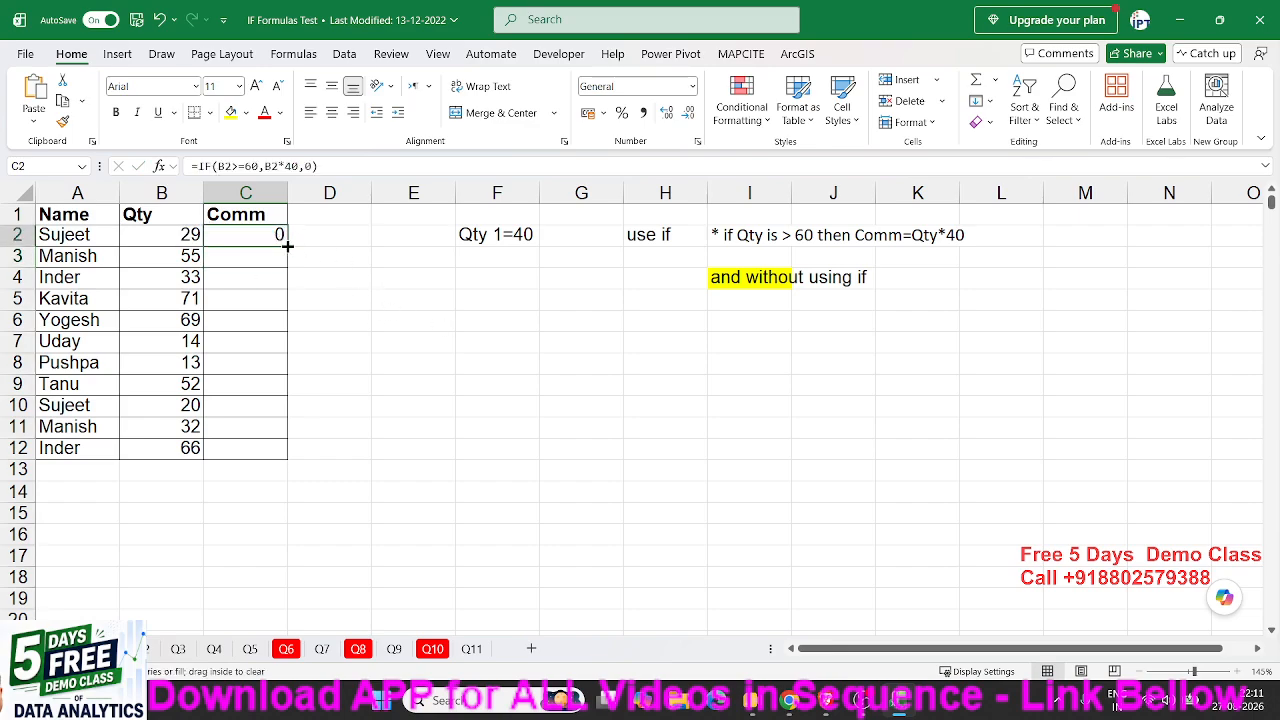
double_click(287, 245)
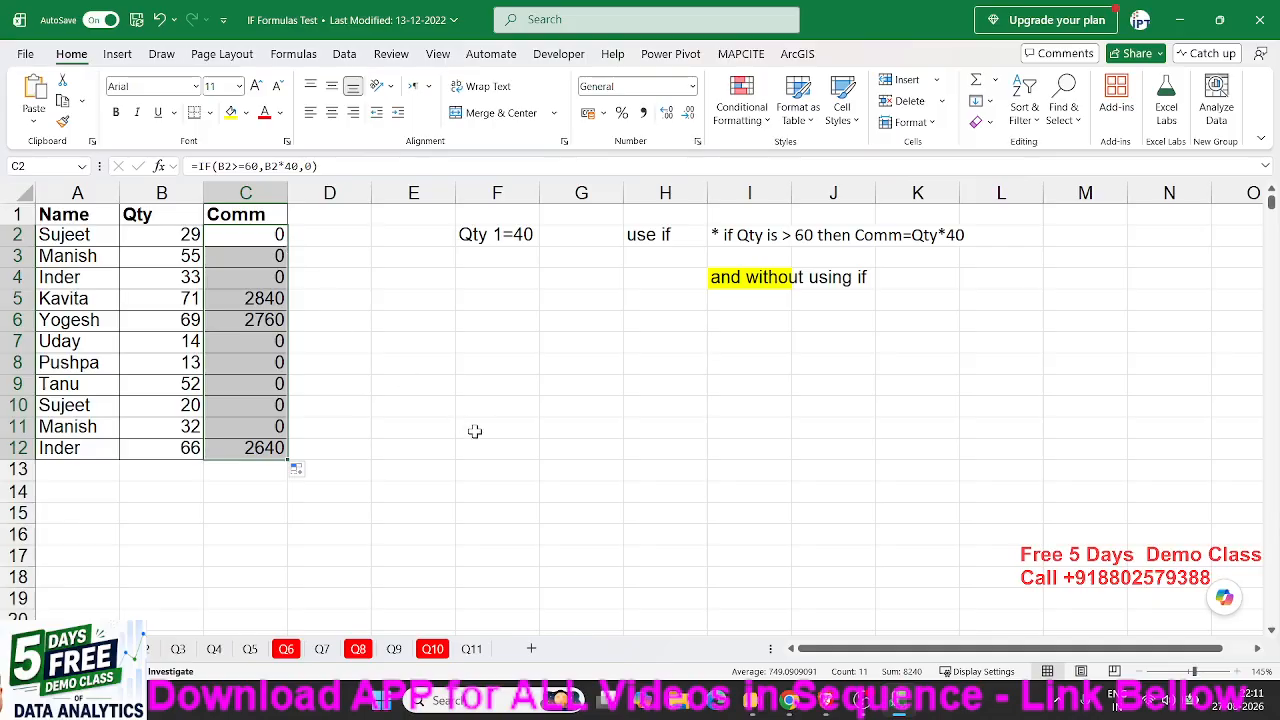
Enter 852 in F8 and the logical test =F8>50 in G8 beside it
left_click(503, 358)
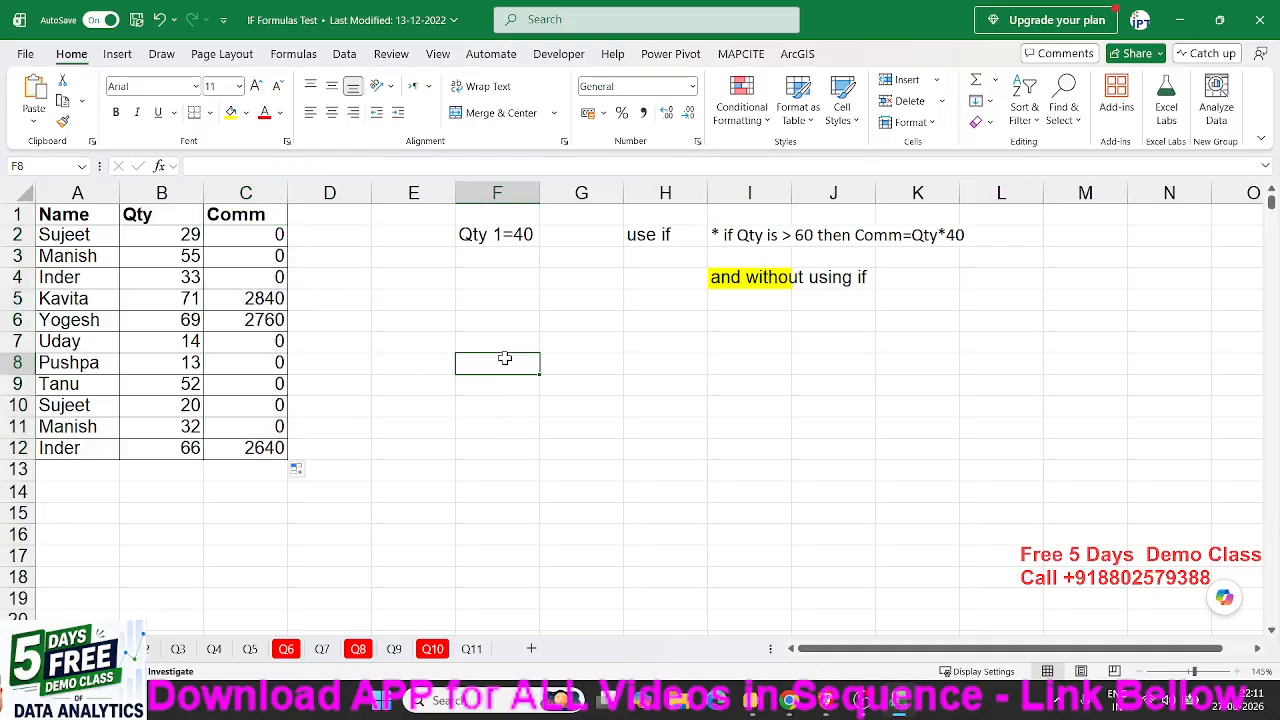
type("852")
key("Tab")
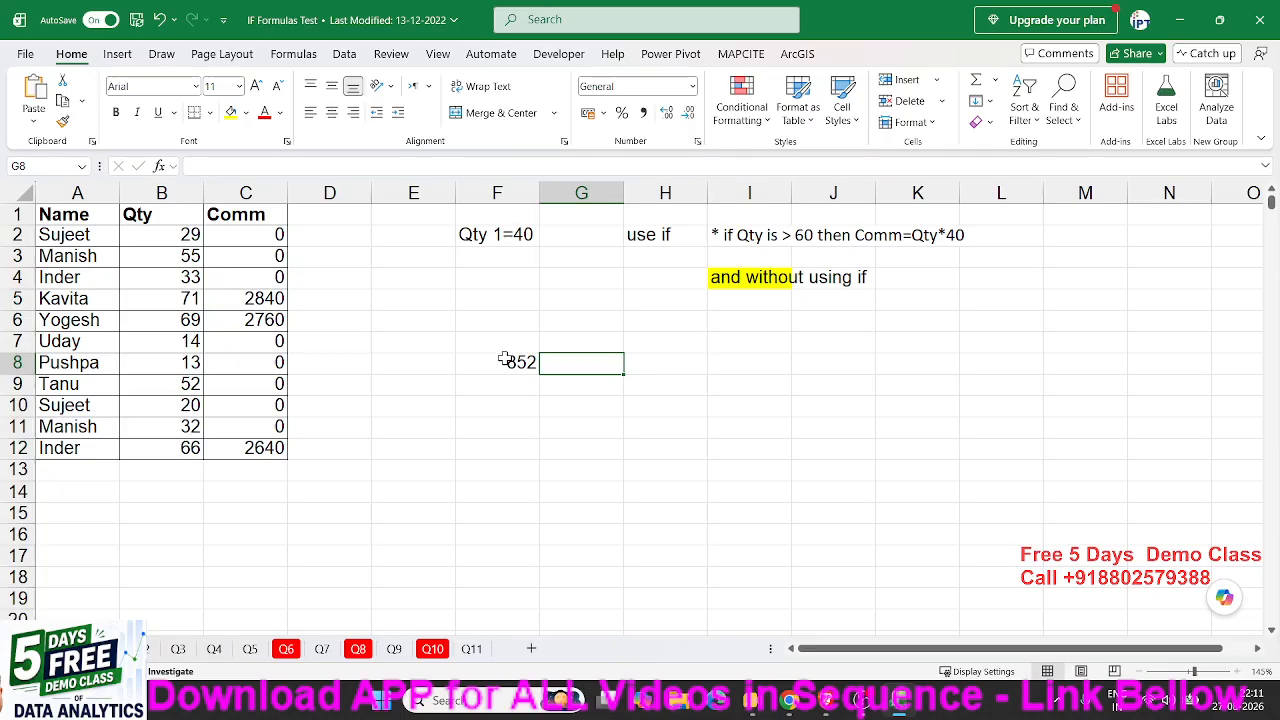
type("=")
left_click(505, 360)
type(">50")
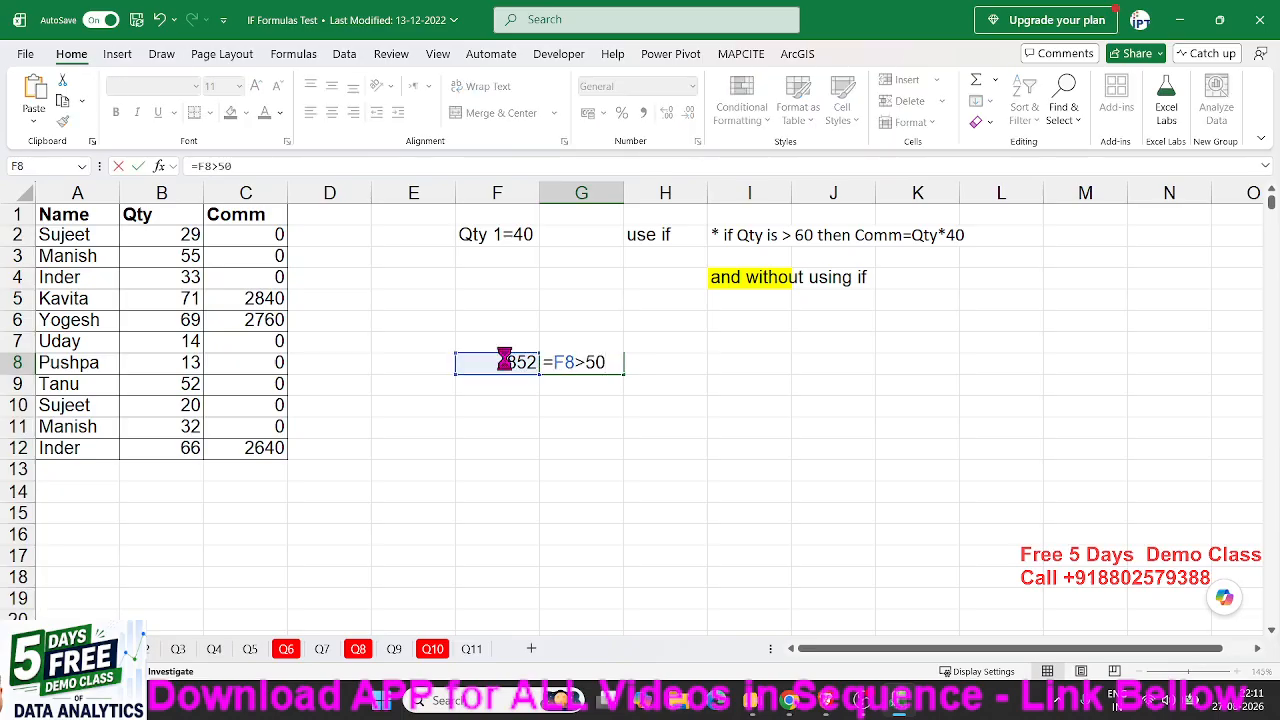
key("Return")
key("Up")
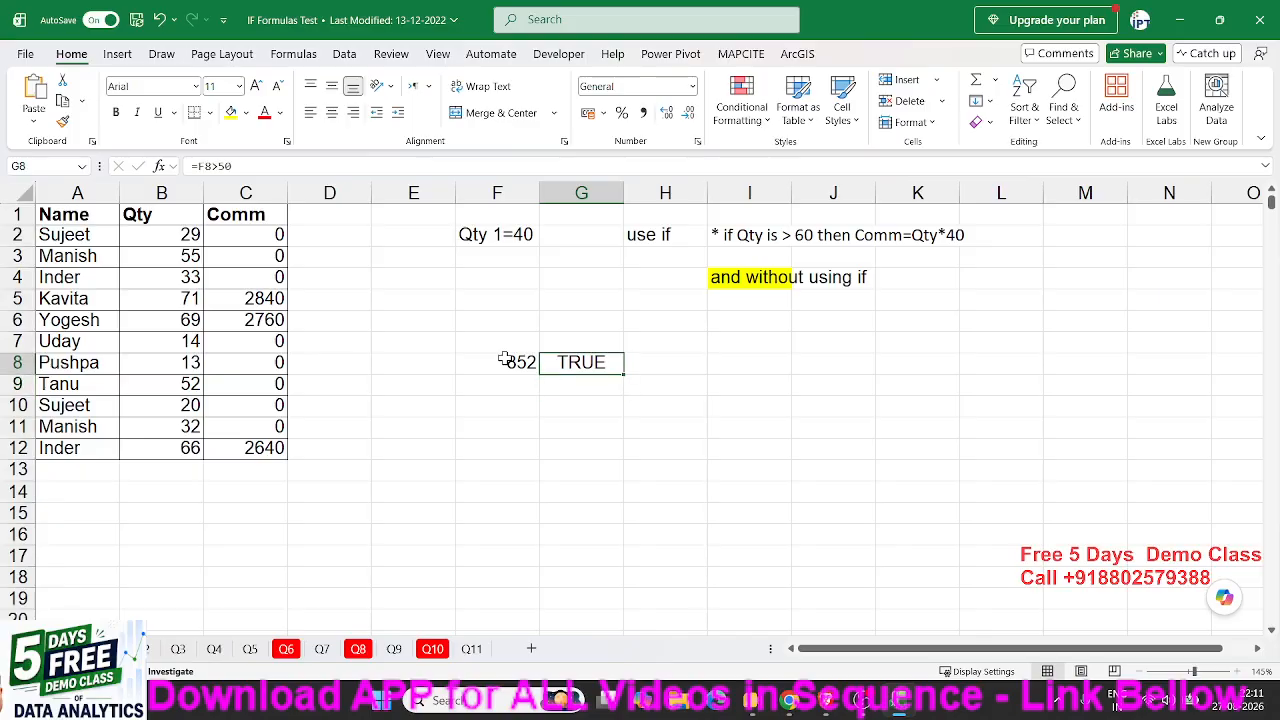
key("Right")
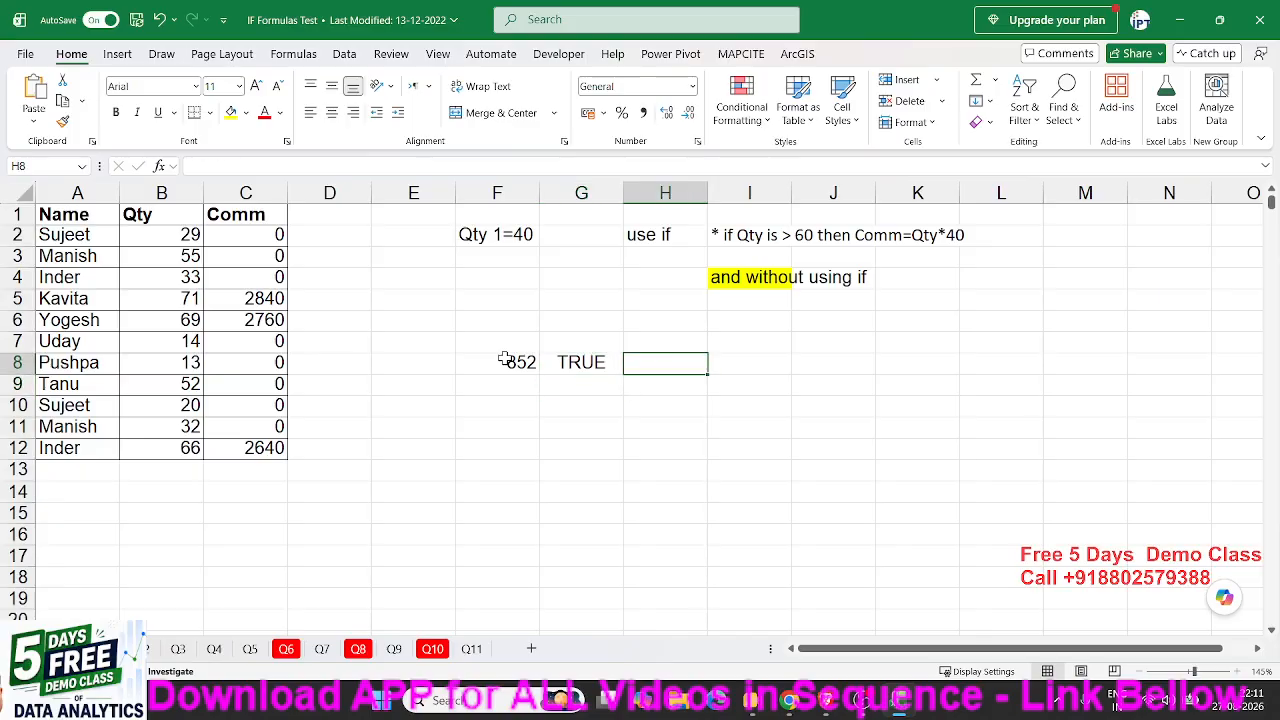
key("Left")
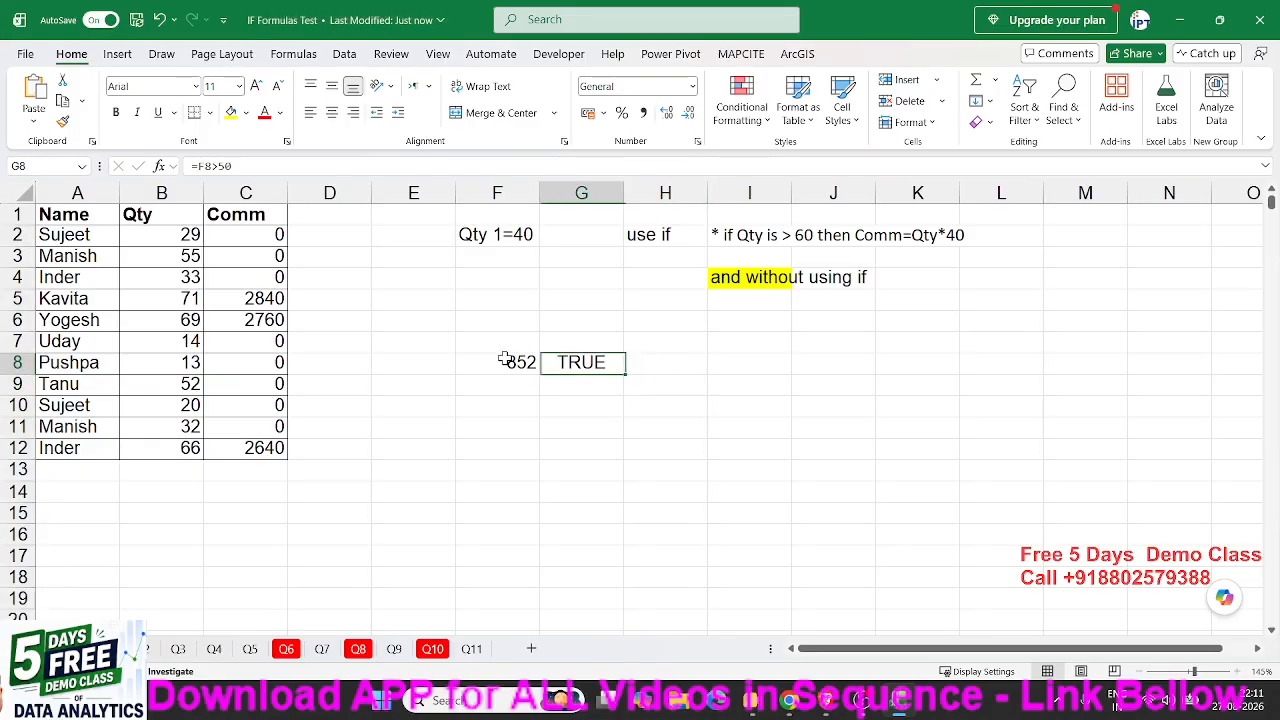
List the comparison operators >, <, >=, <= and <> one per cell in I6:I10
key("Right")
key("Right")
key("Up")
key("Up")
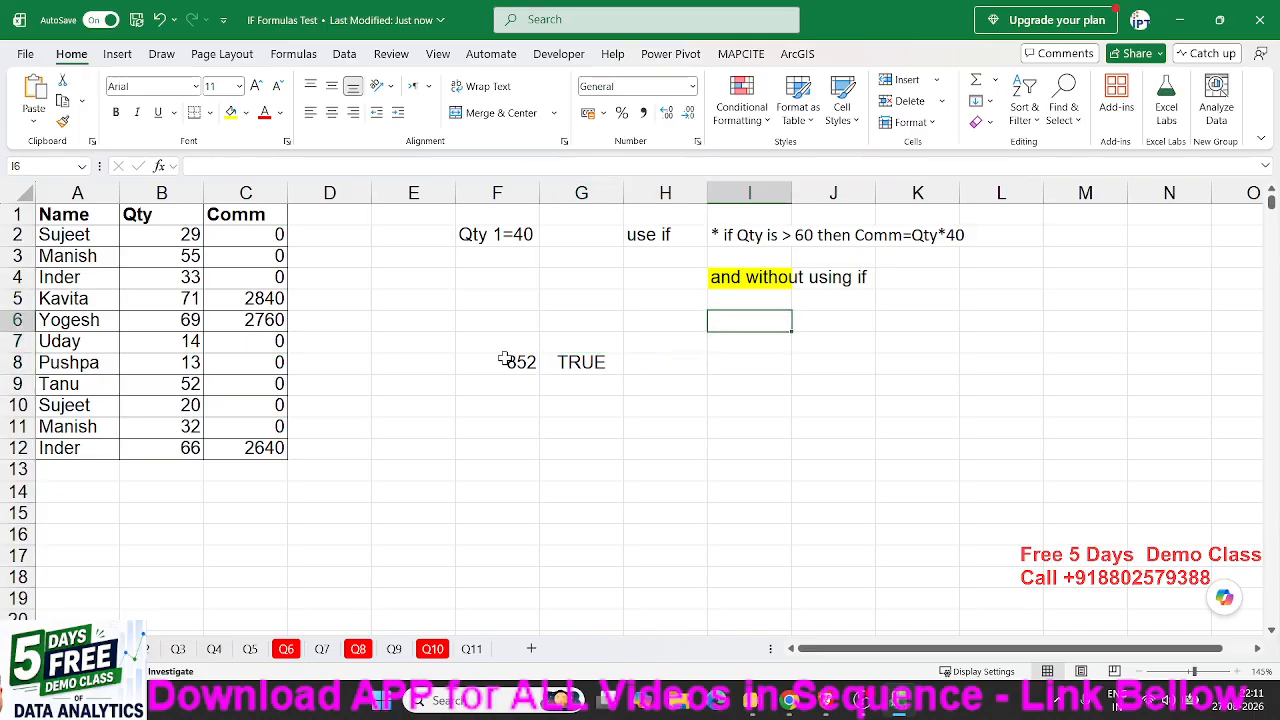
type(">")
key("Return")
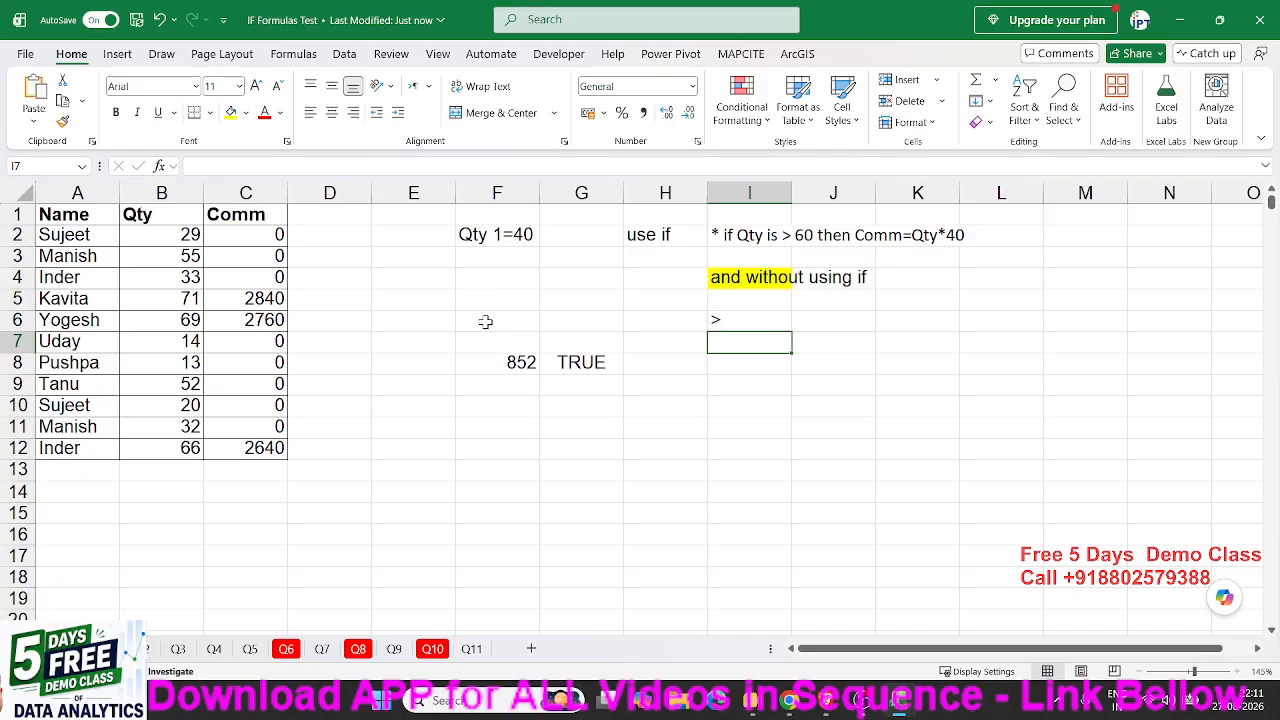
type("<")
key("Return")
type(">=")
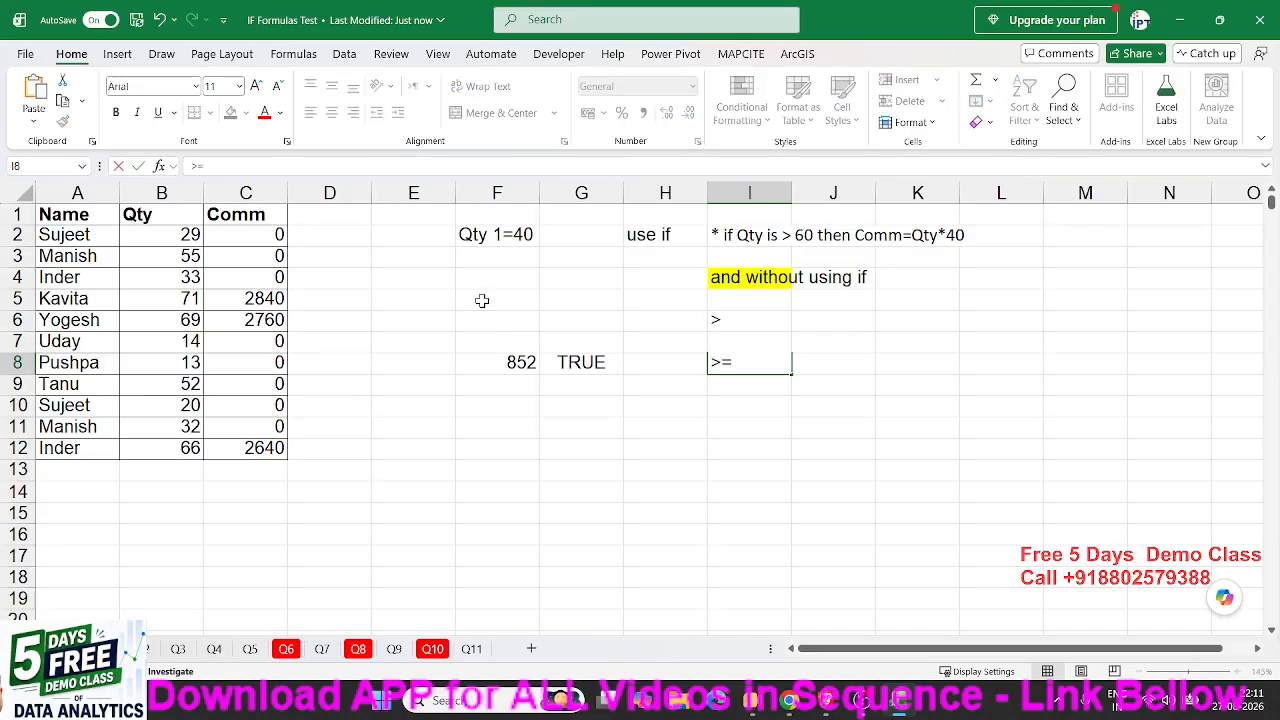
key("Return")
type("<=")
key("Return")
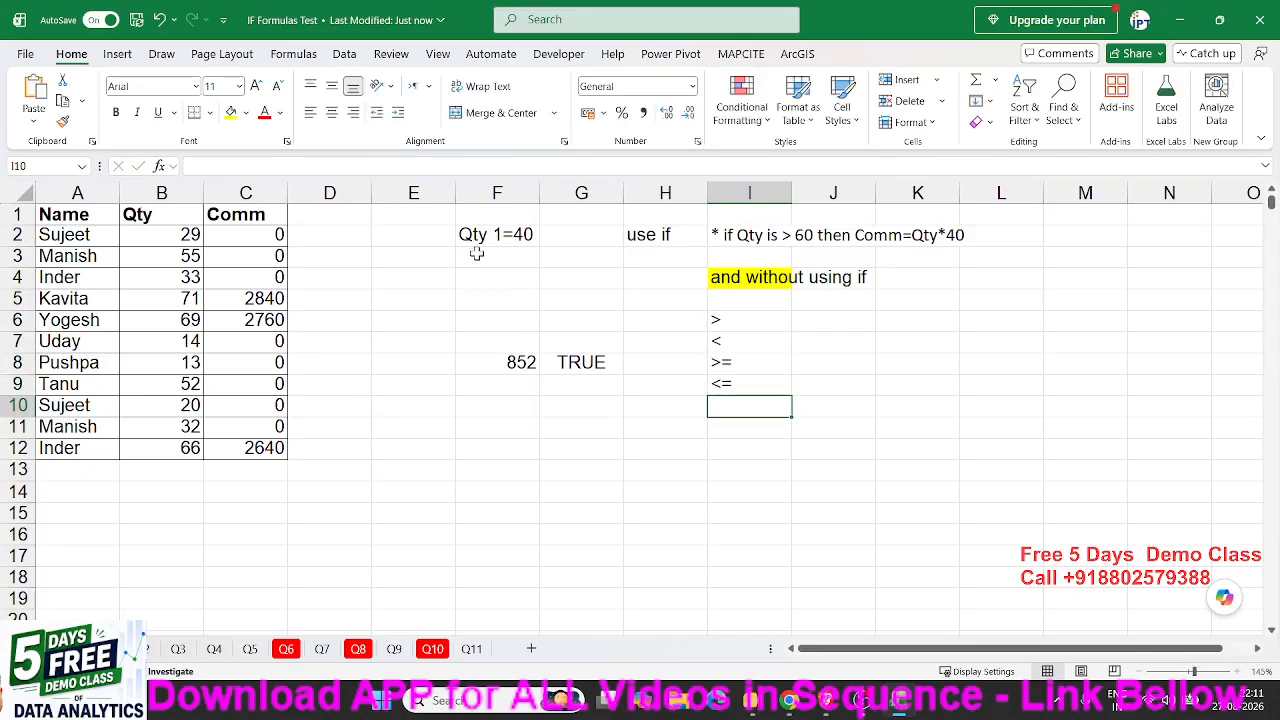
type("<>")
key("Return")
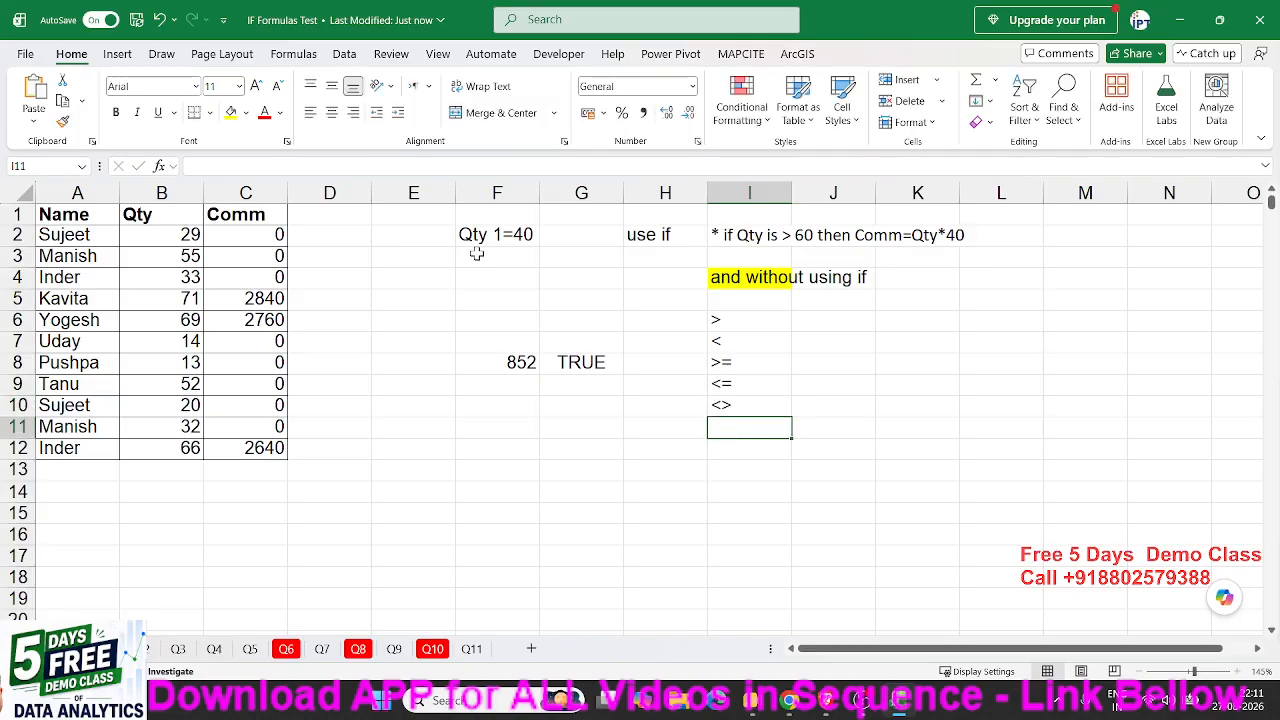
left_click_drag(728, 324, 729, 402)
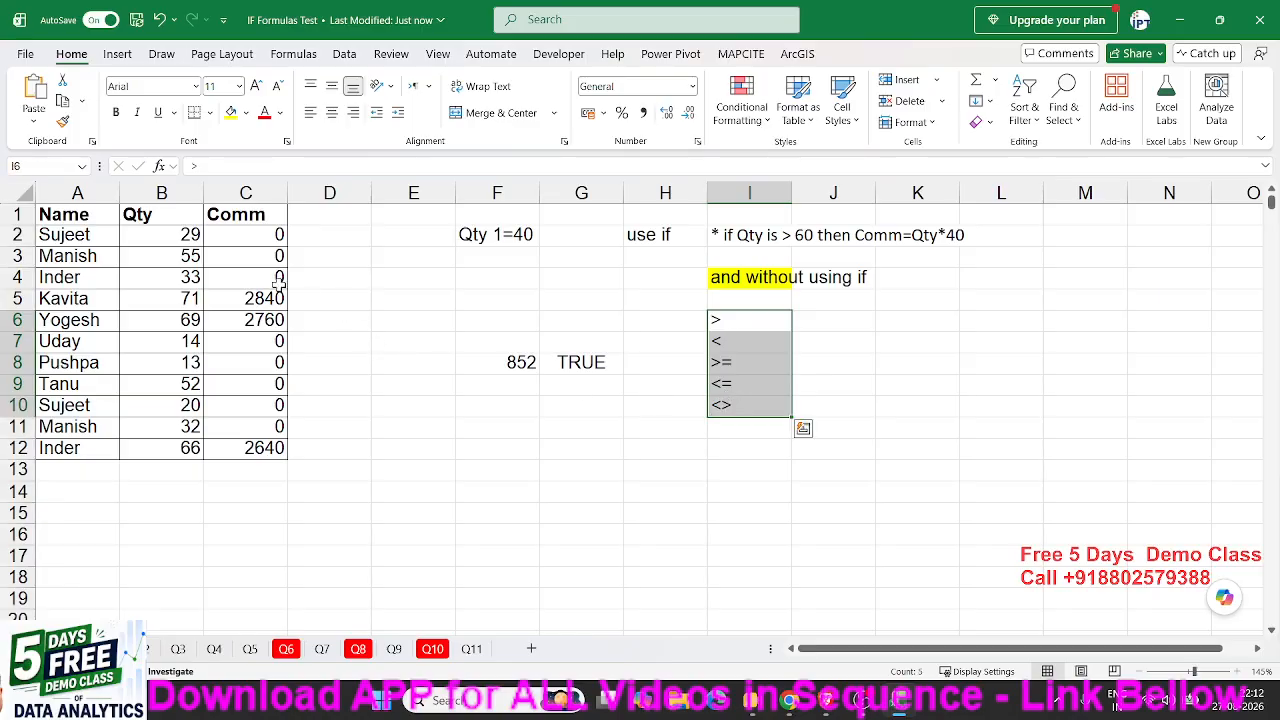
left_click_drag(278, 284, 258, 404)
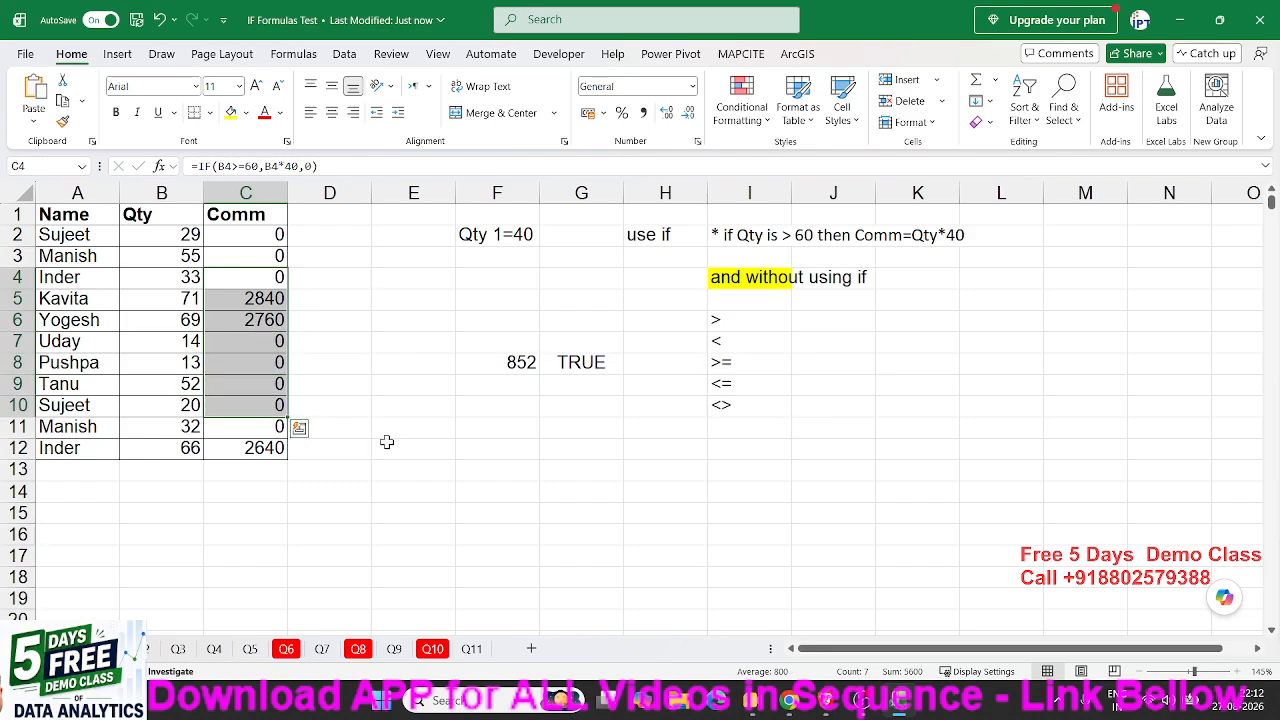
Open the worksheet with the Marks and Result columns and review its marks and pass/fail condition
left_click(152, 649)
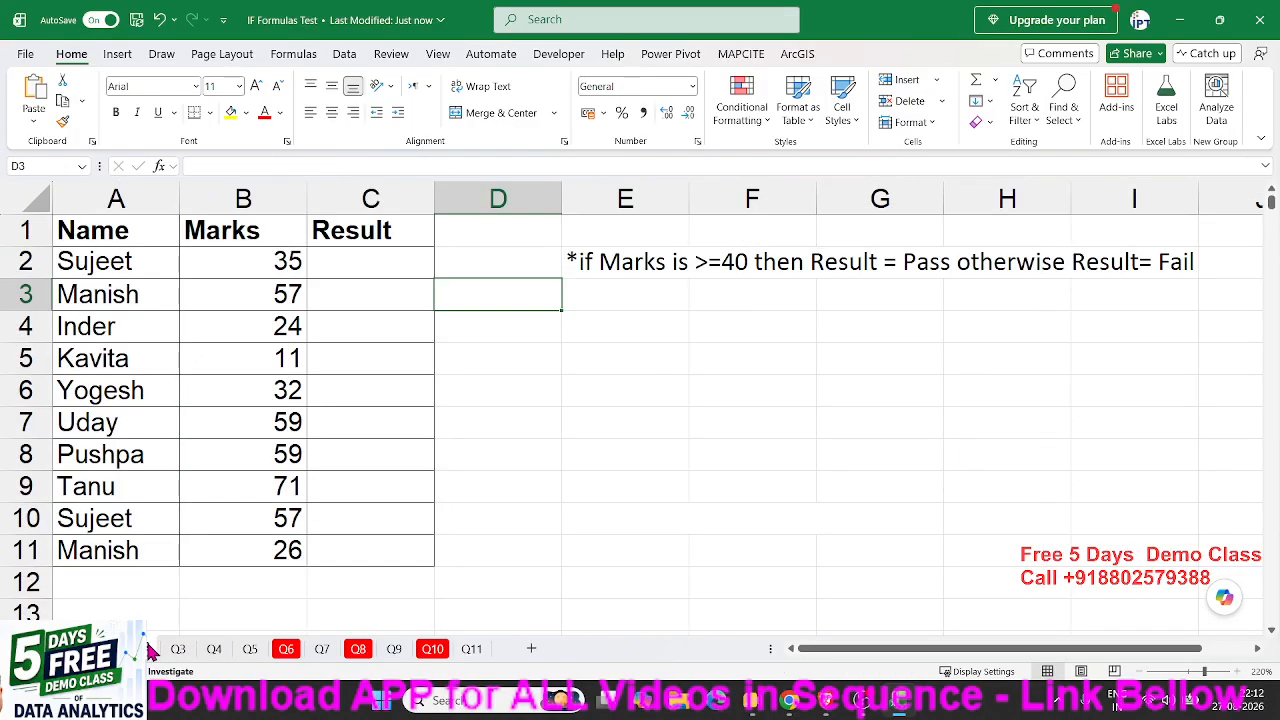
left_click(445, 449)
left_click(392, 411)
left_click_drag(289, 270, 262, 548)
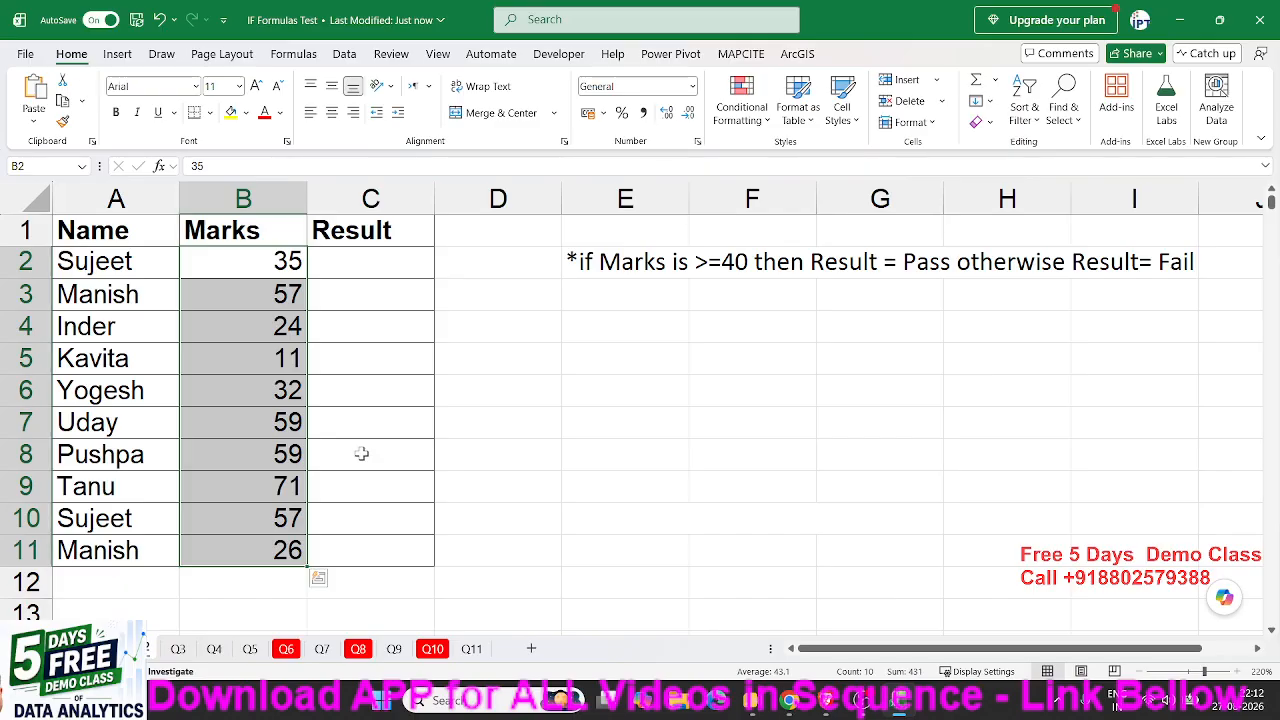
left_click(713, 281)
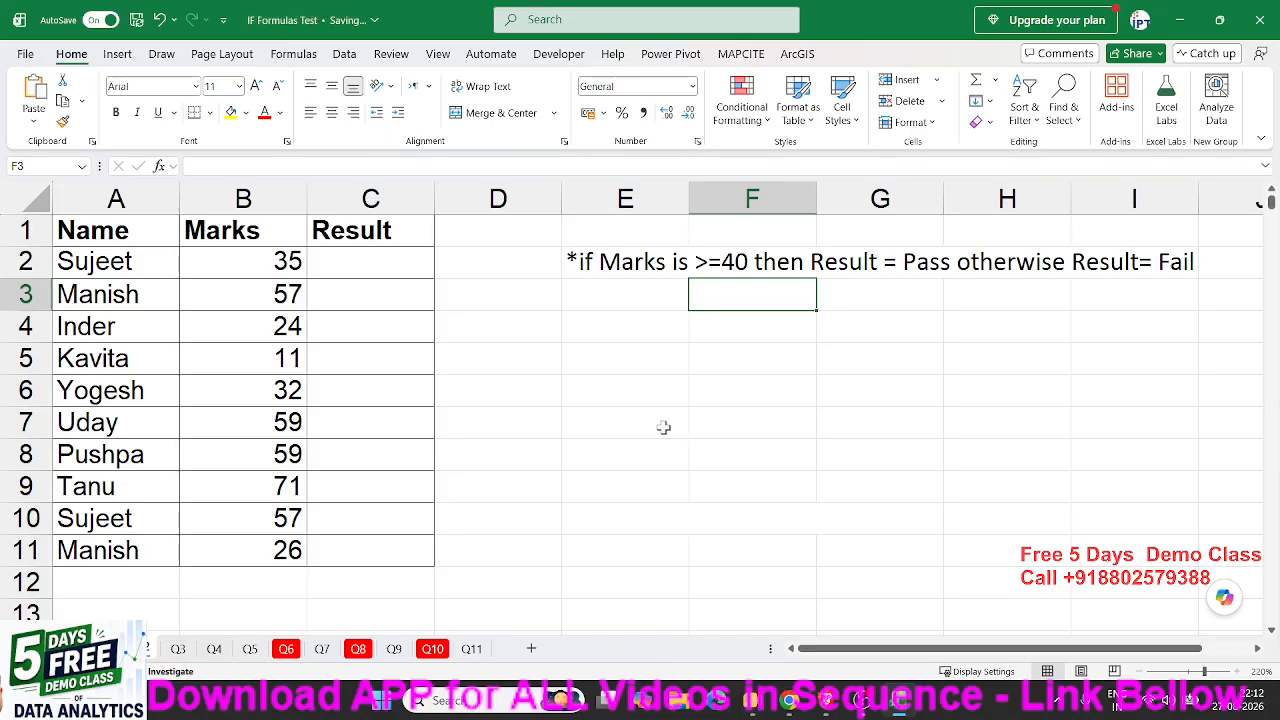
Enter =IF(B2>=40,"Pass","Fail") in C2, the first cell of the Result column
left_click(406, 267)
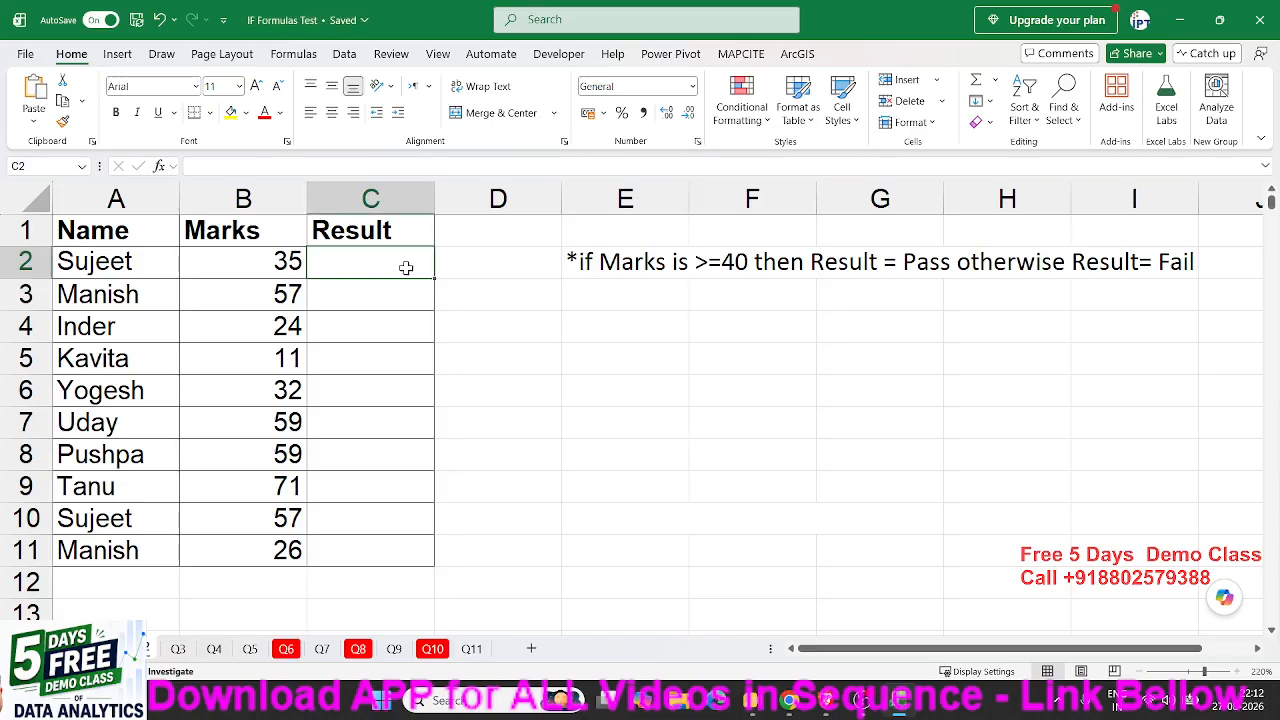
type("=if")
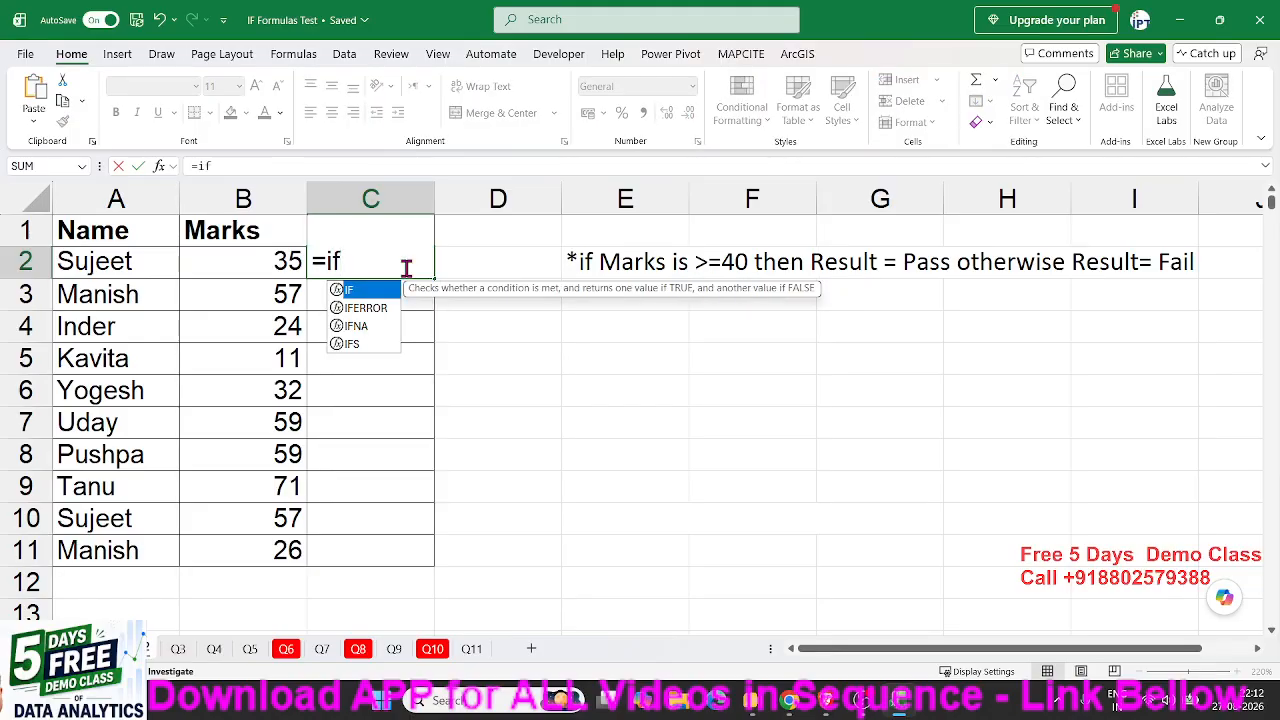
key("Tab")
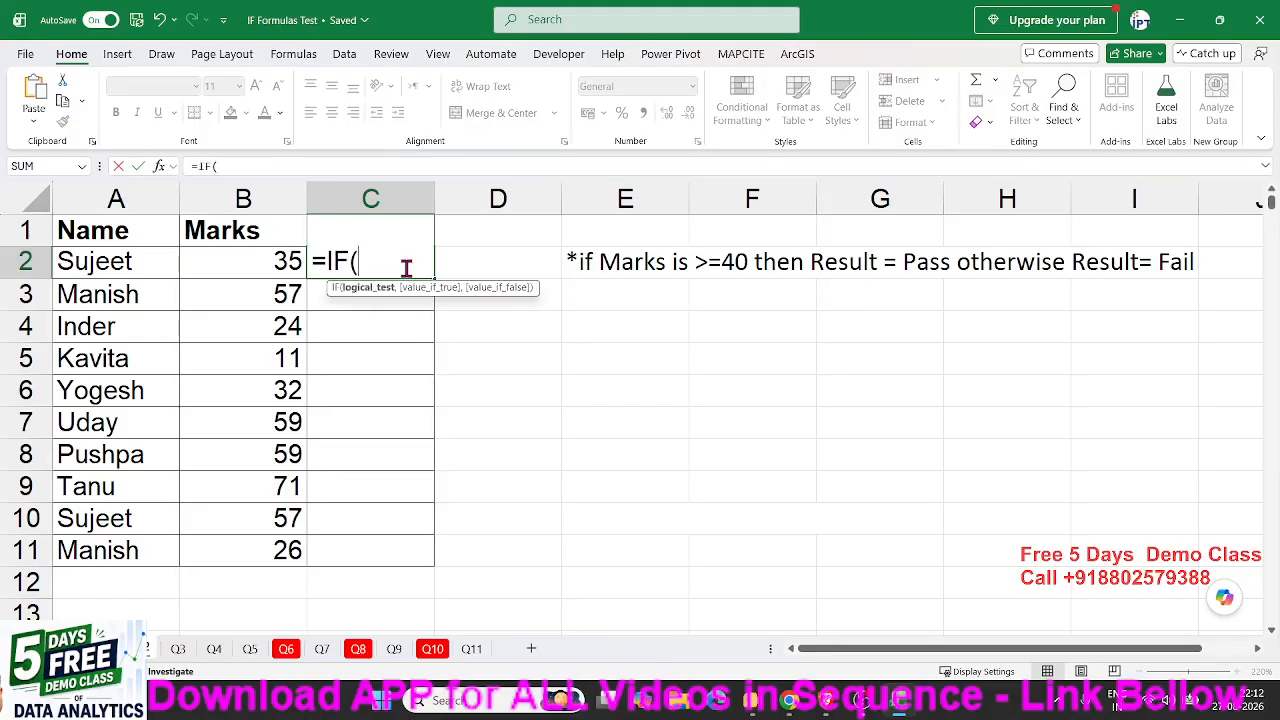
left_click(258, 253)
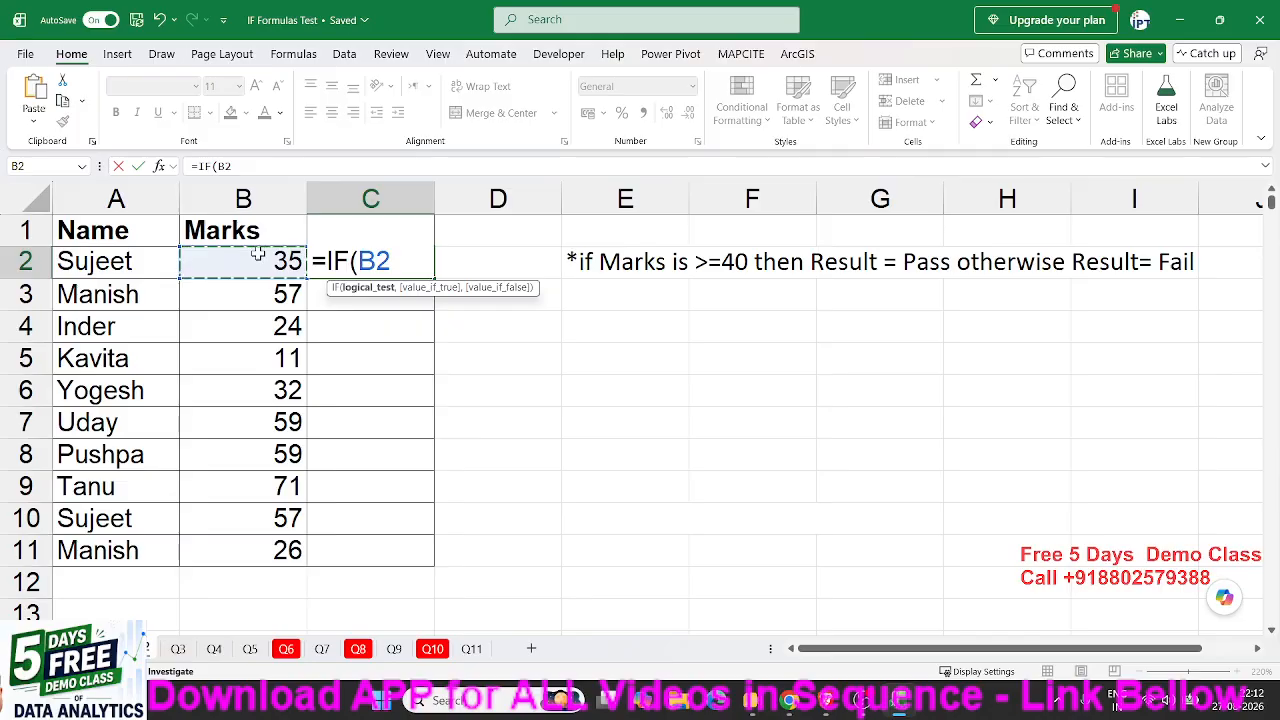
type(">=")
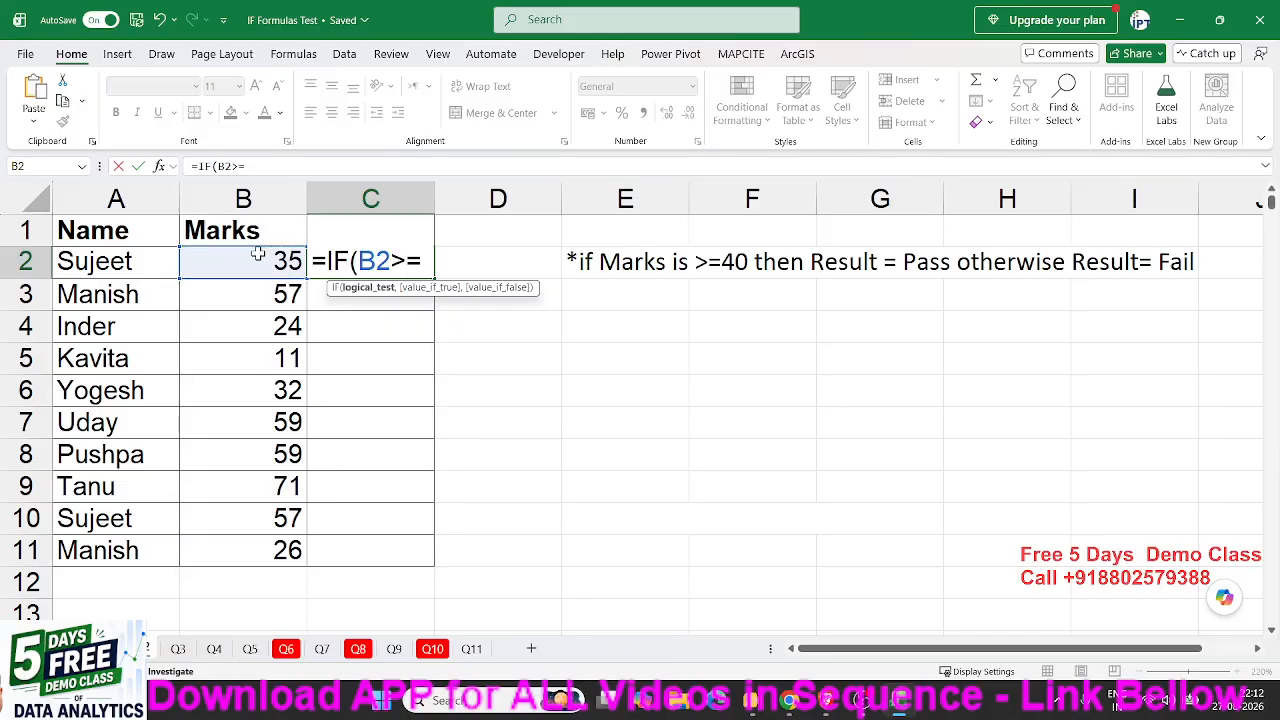
type("40,")
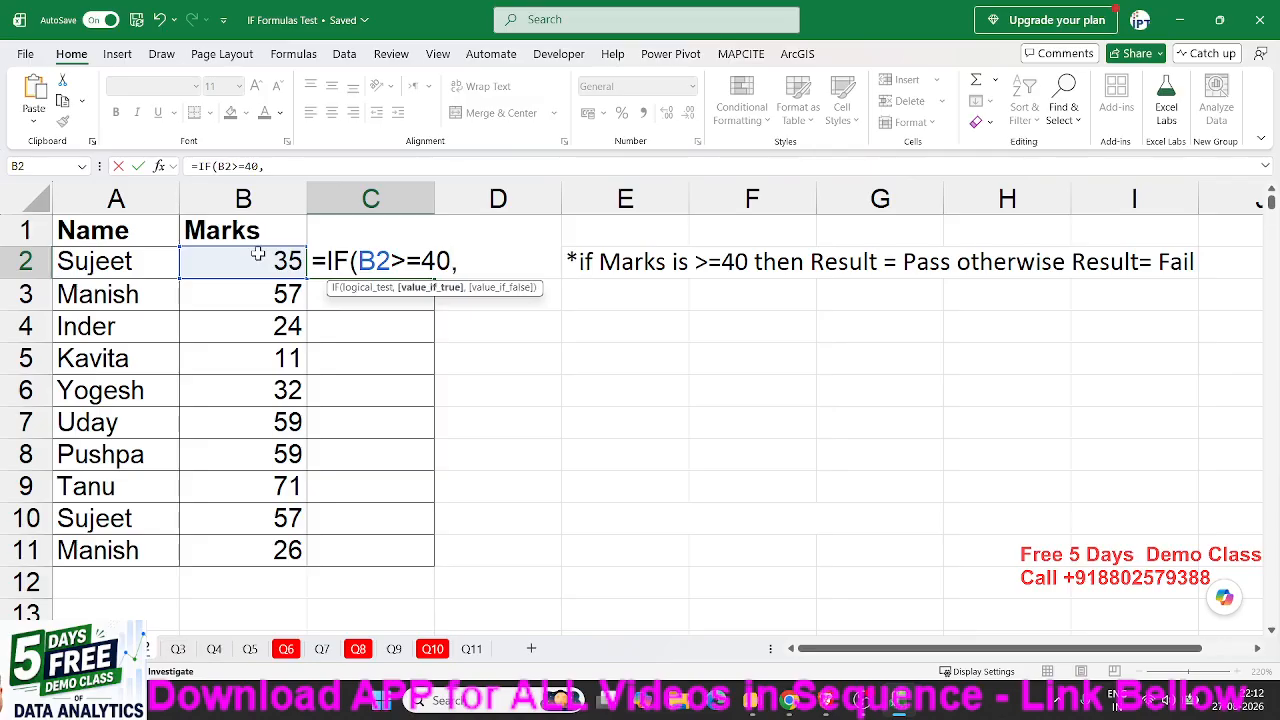
type("\"Pass\",")
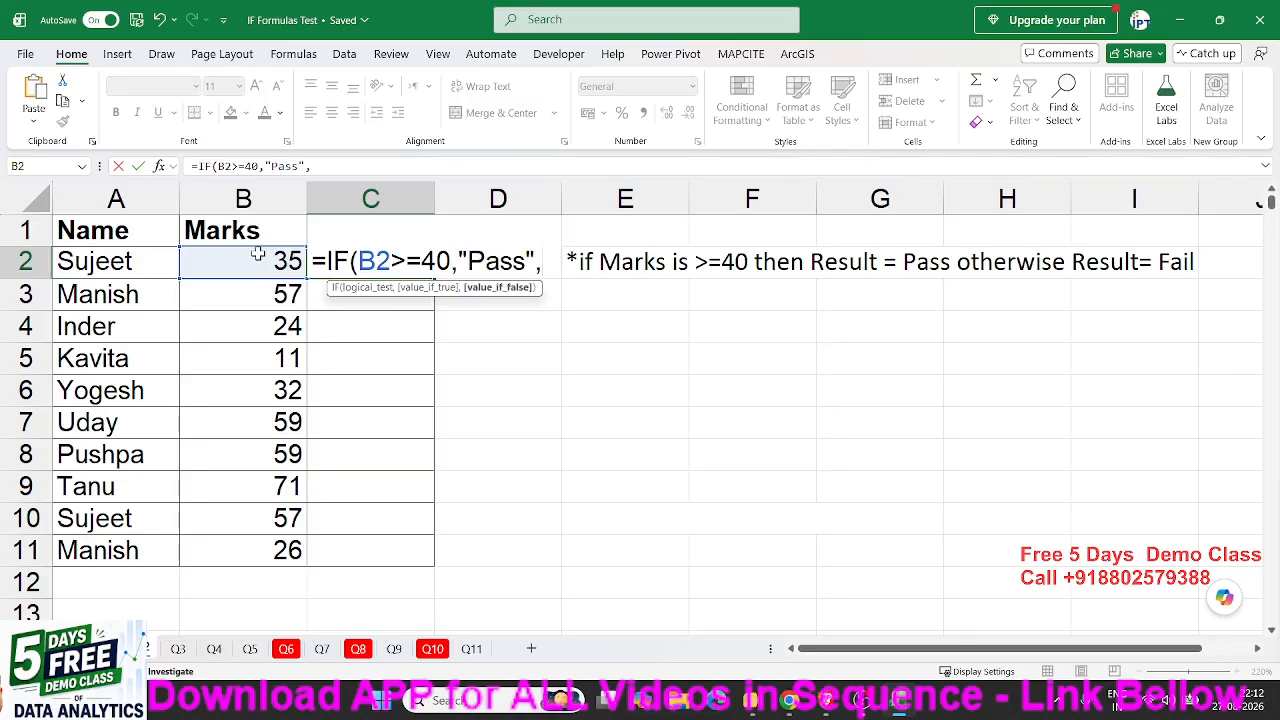
type("\"fail")
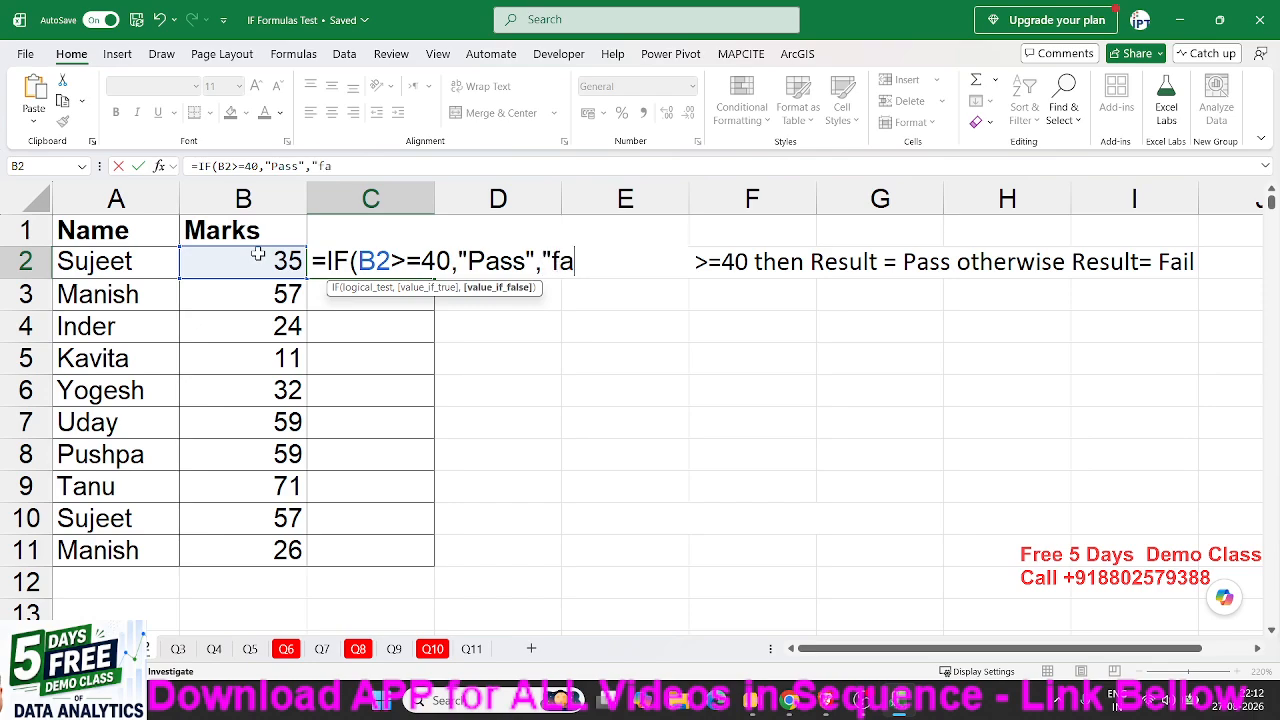
key("BackSpace")
key("BackSpace")
key("BackSpace")
key("BackSpace")
type("Fail\")")
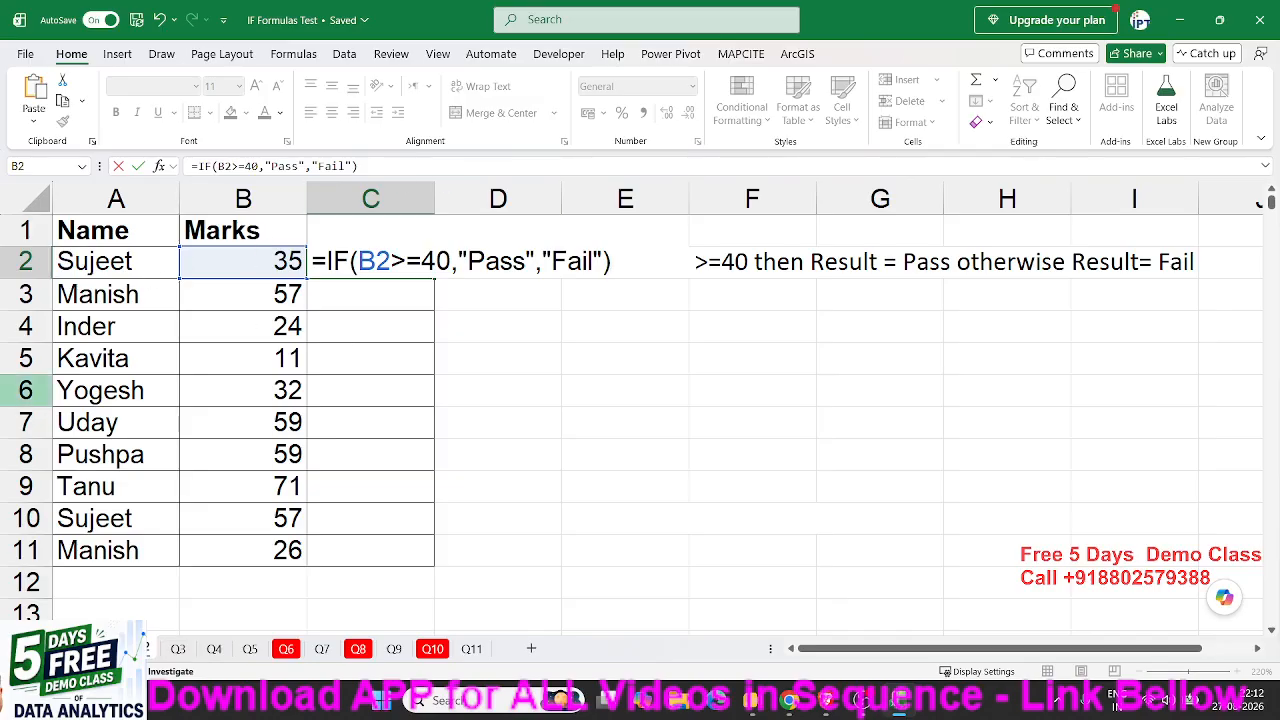
key("alt+Tab")
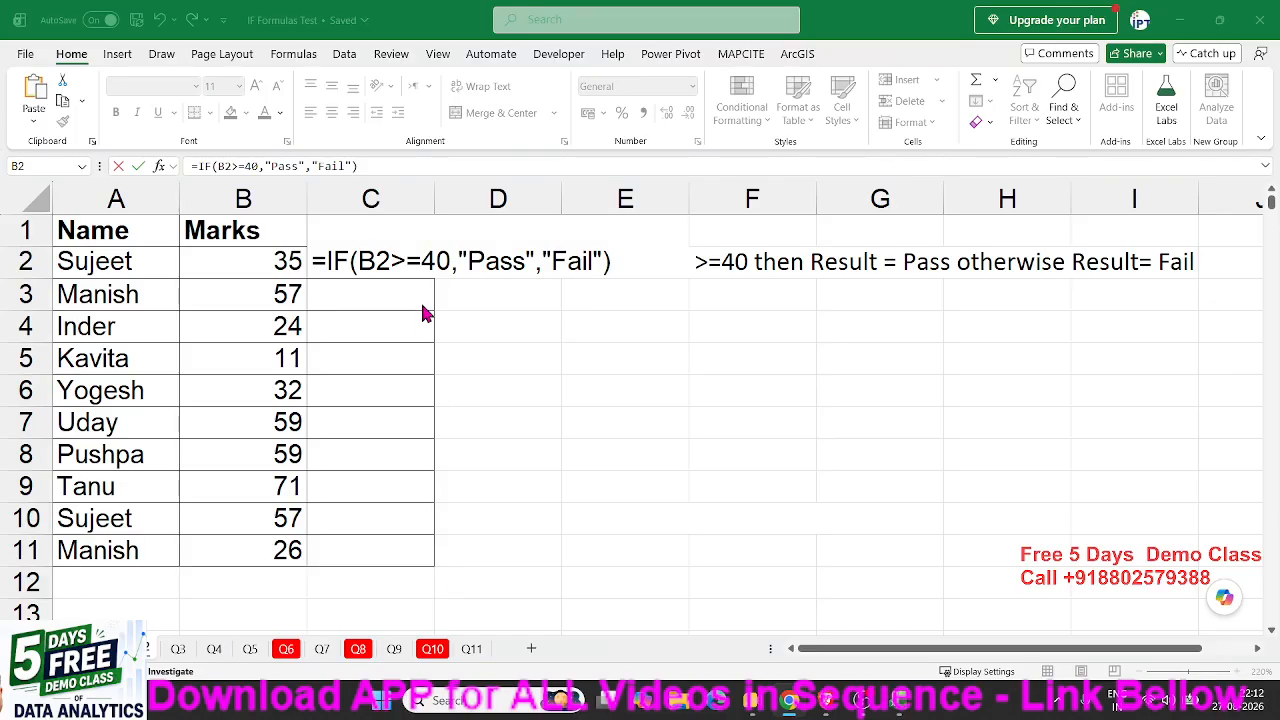
left_click(414, 244)
key("Return")
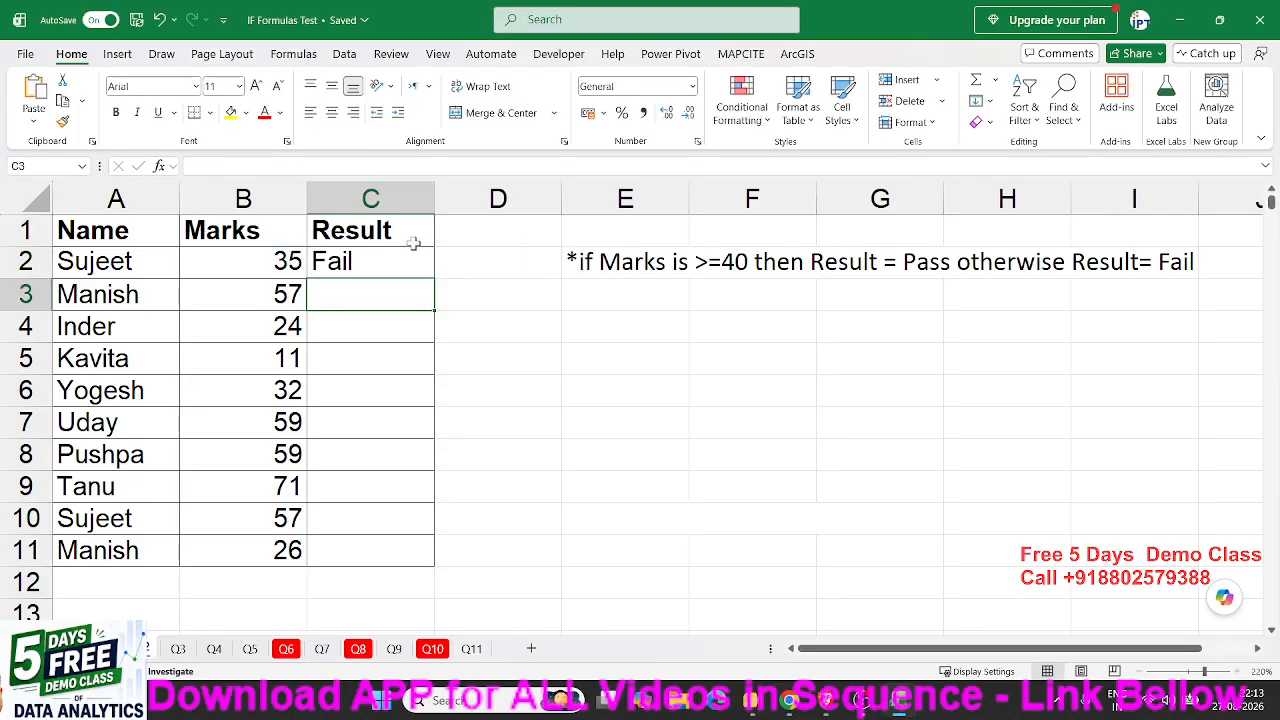
Fill the pass/fail formula from C2 down the Result column to C11
left_click(426, 266)
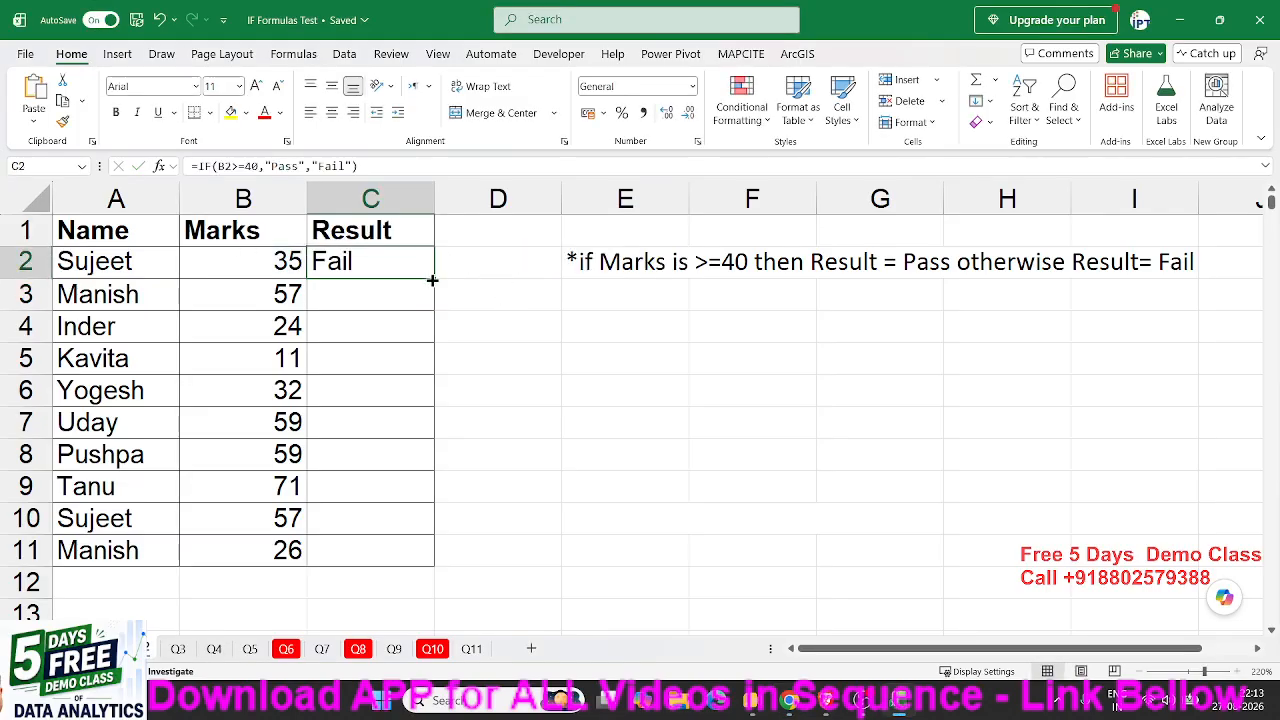
left_click_drag(431, 277, 431, 556)
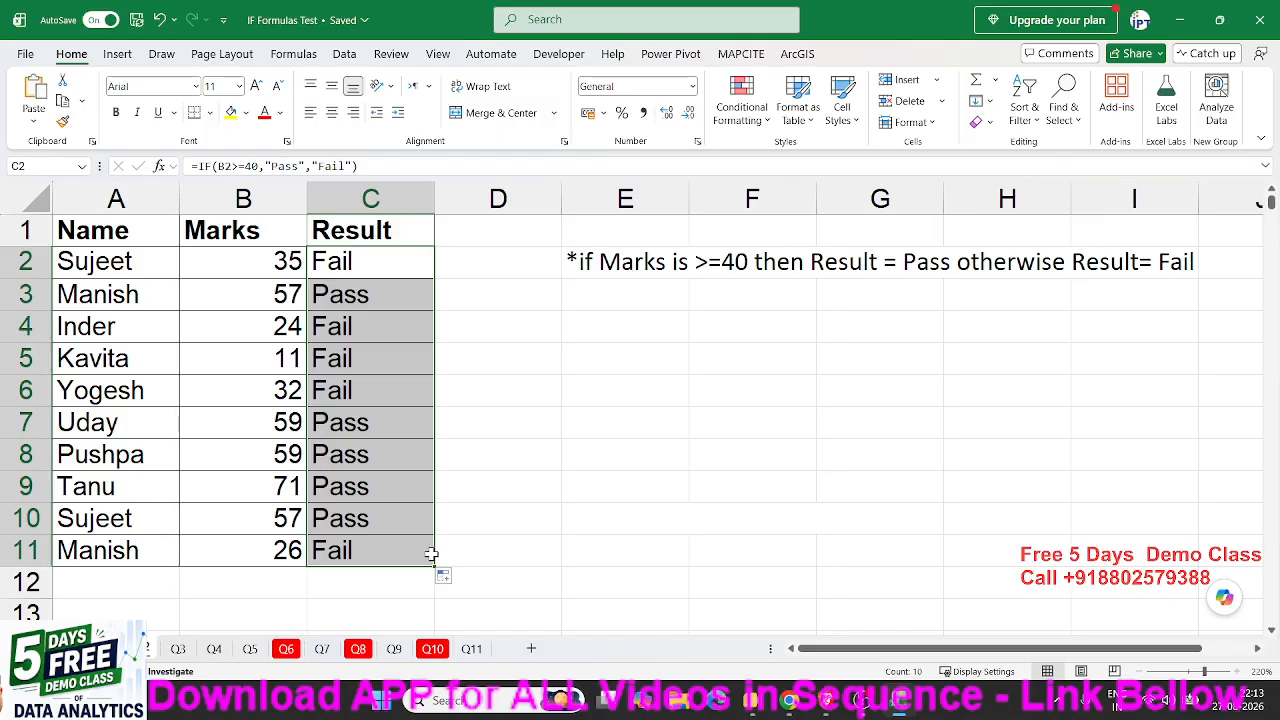
left_click(400, 413)
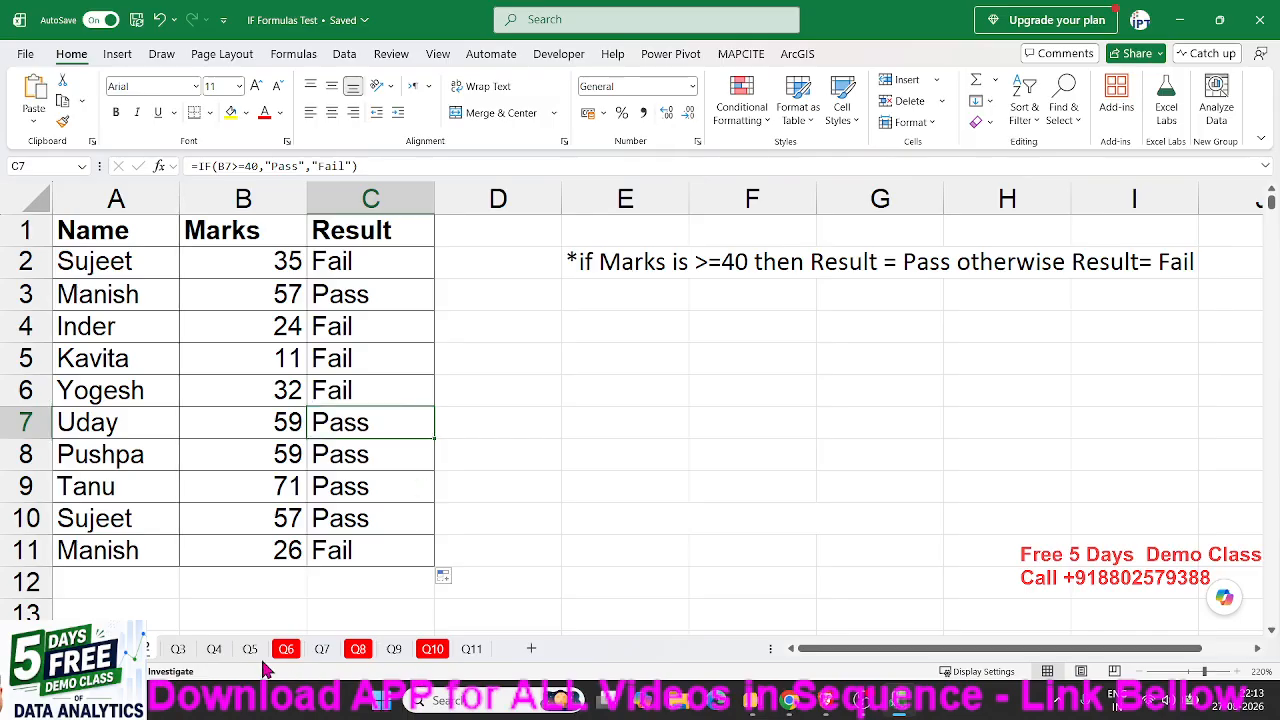
On sheet Q3, enter =IF(B2>=200,"STD","Local") in C2 under Area
left_click(178, 649)
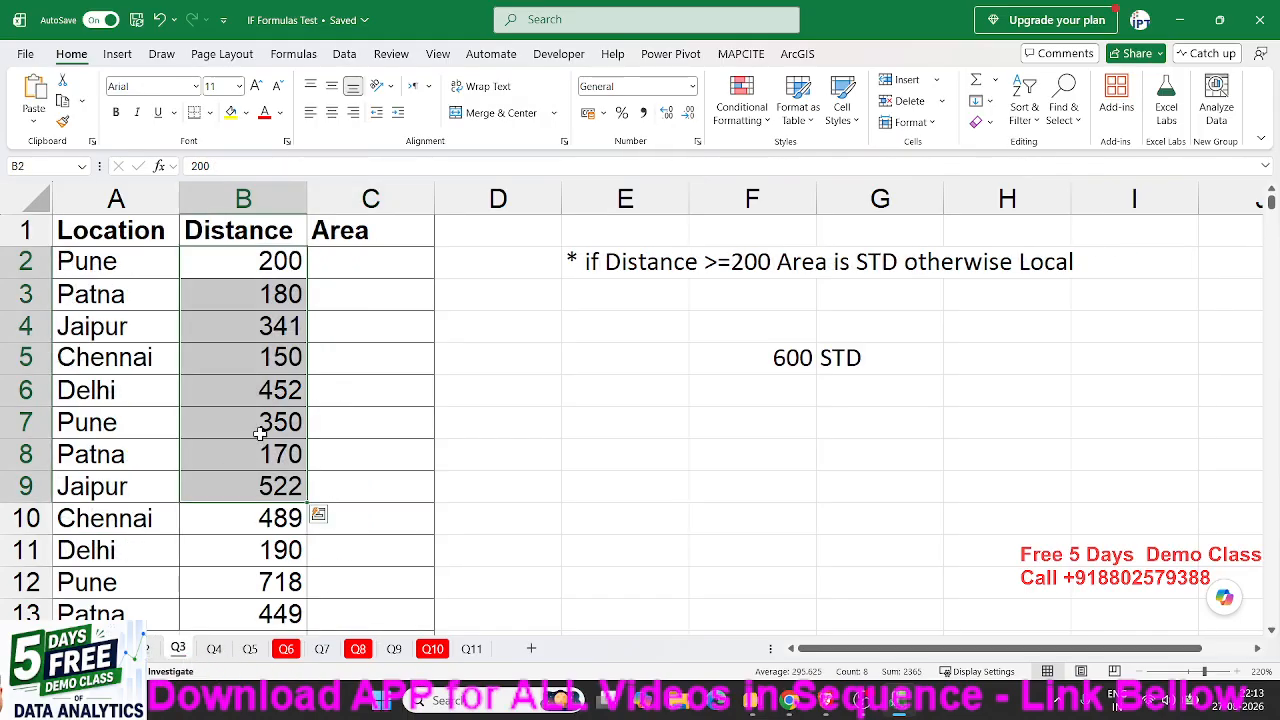
left_click(243, 300)
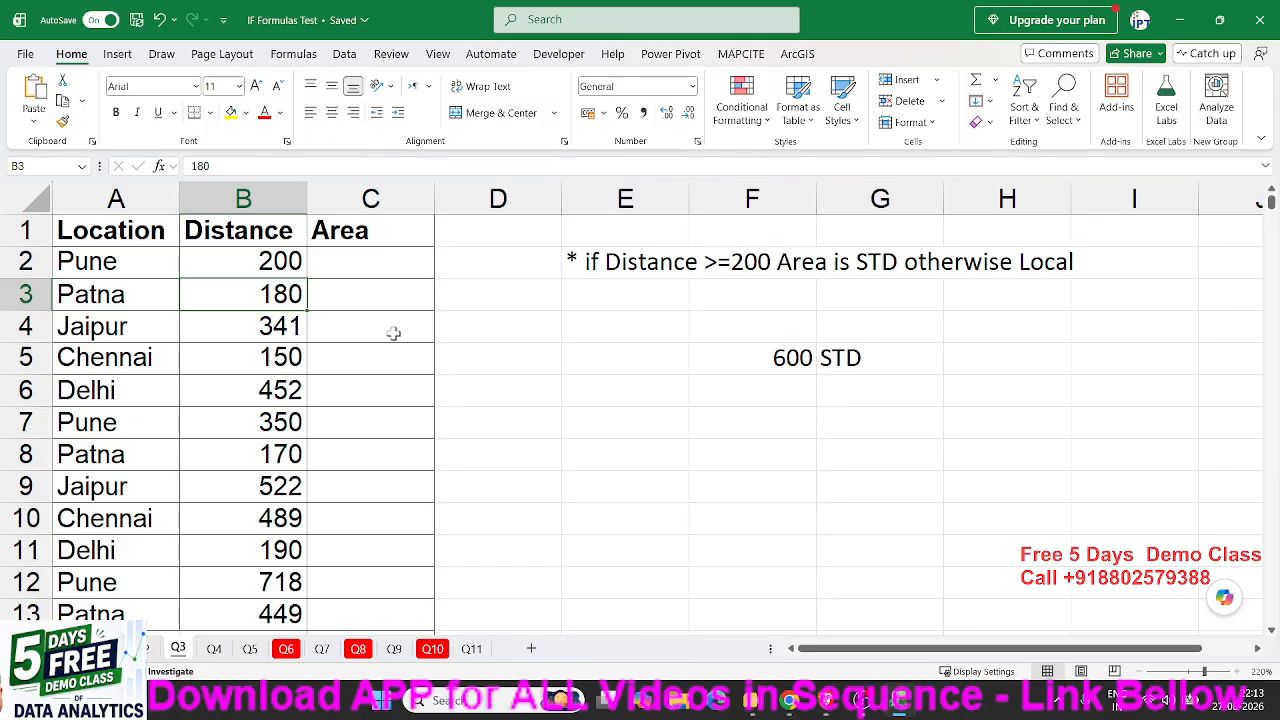
left_click(353, 272)
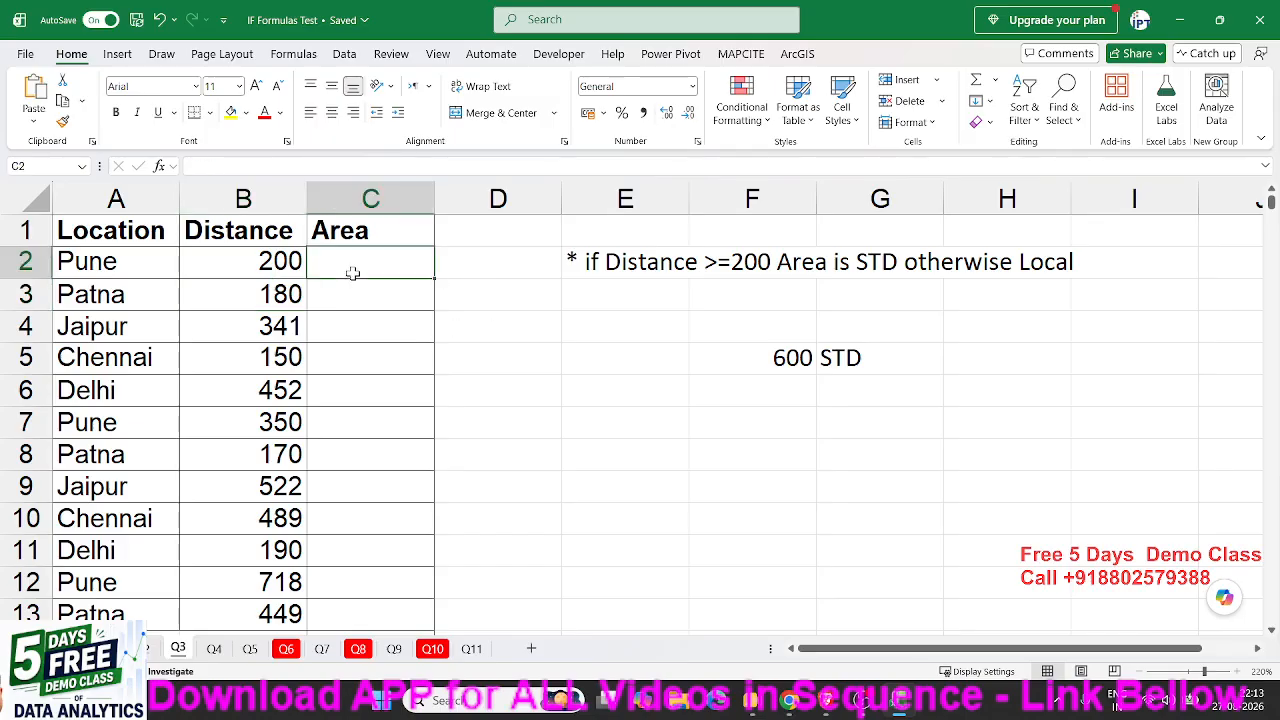
type("=if")
key("Tab")
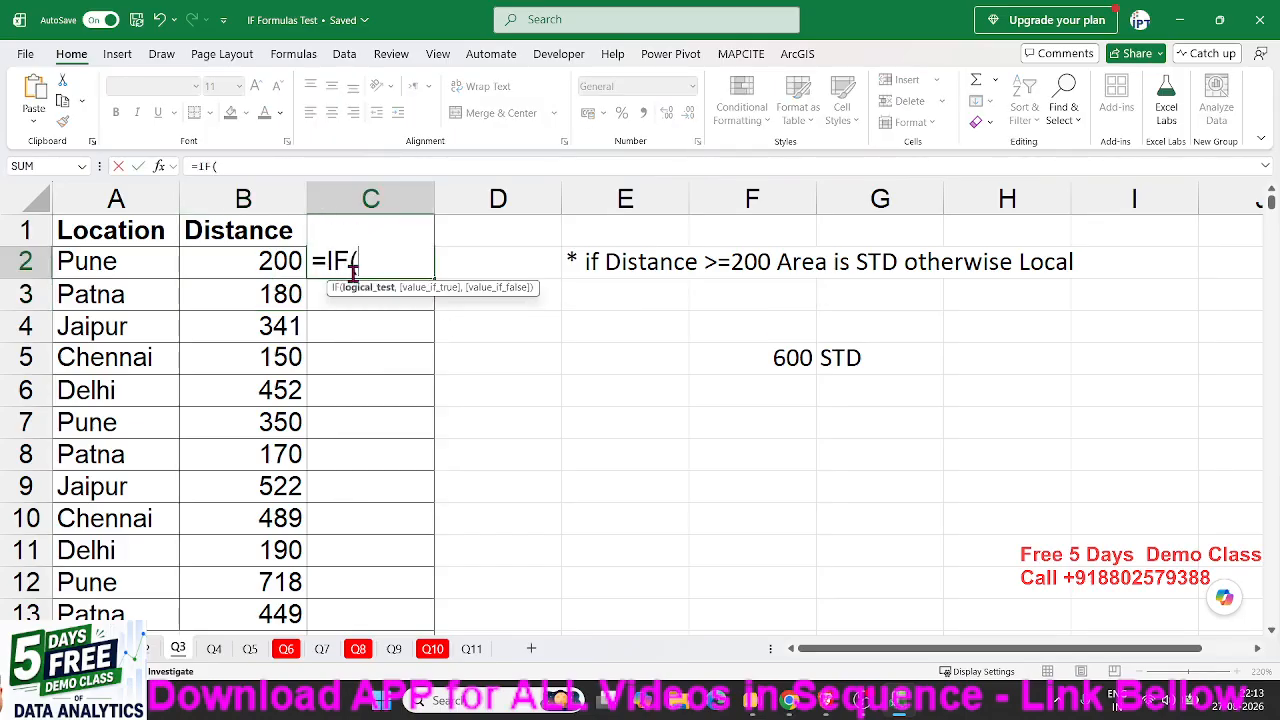
left_click(264, 268)
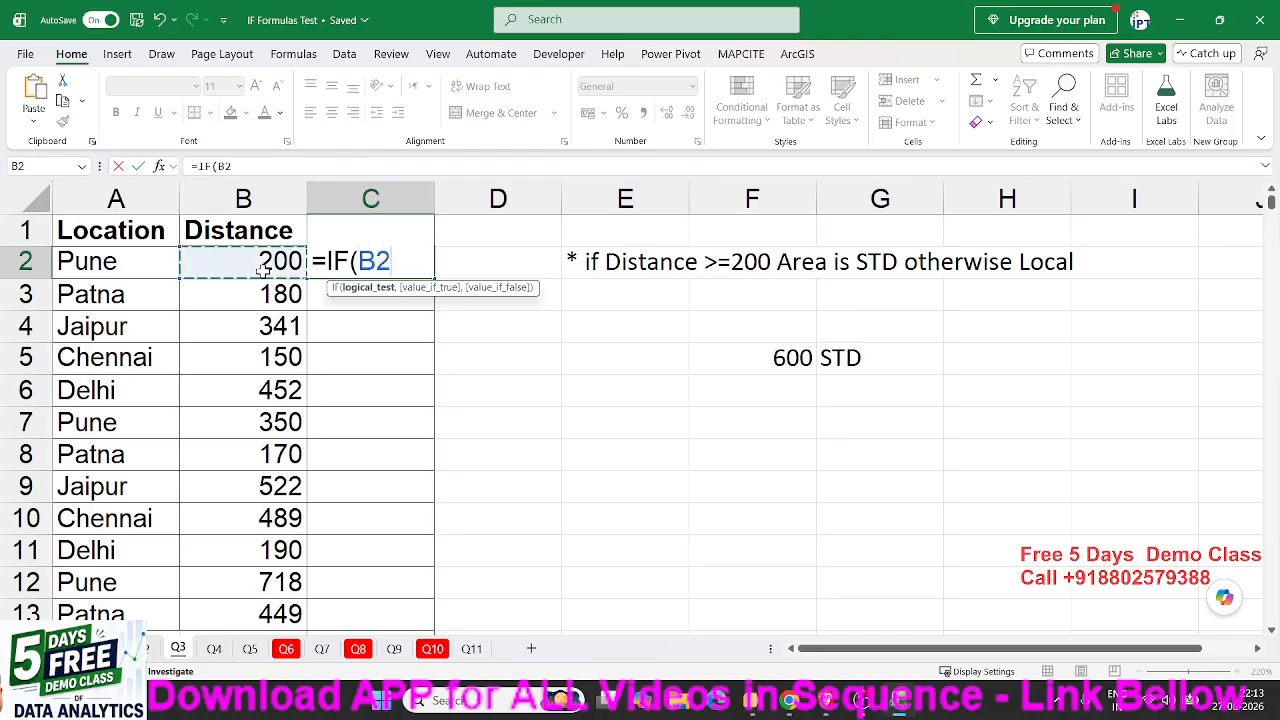
type(">=")
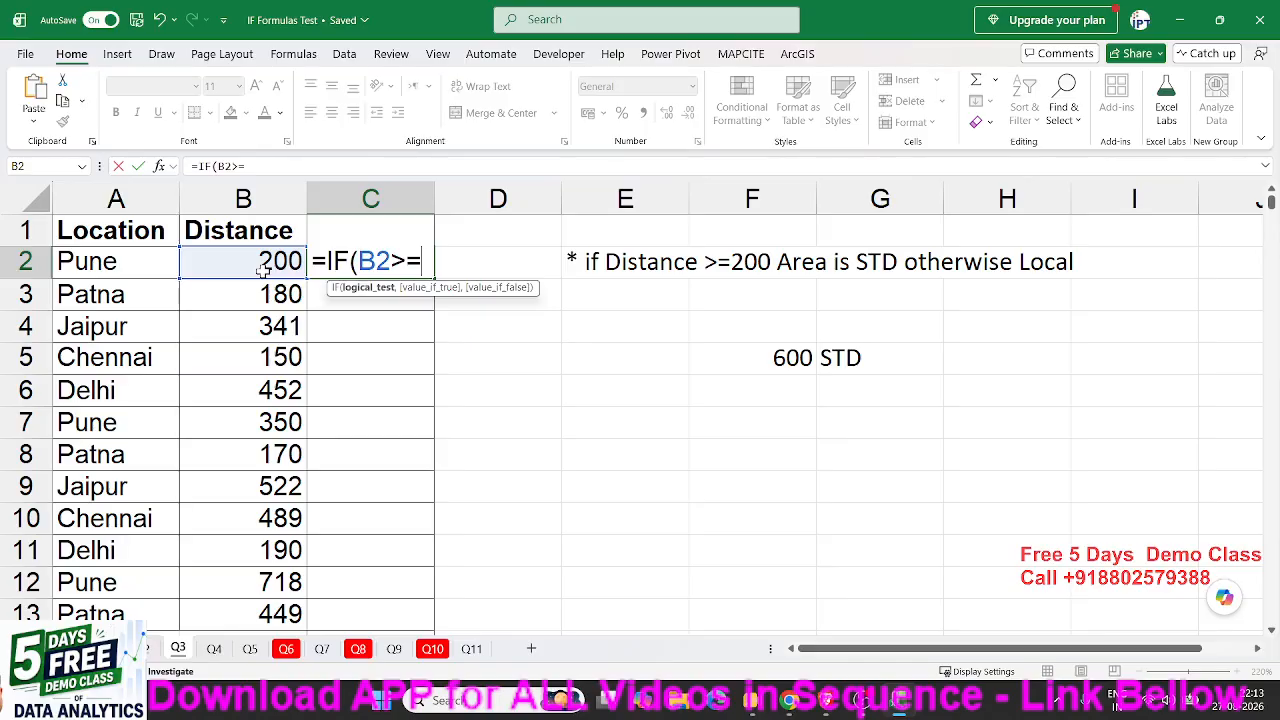
type("200")
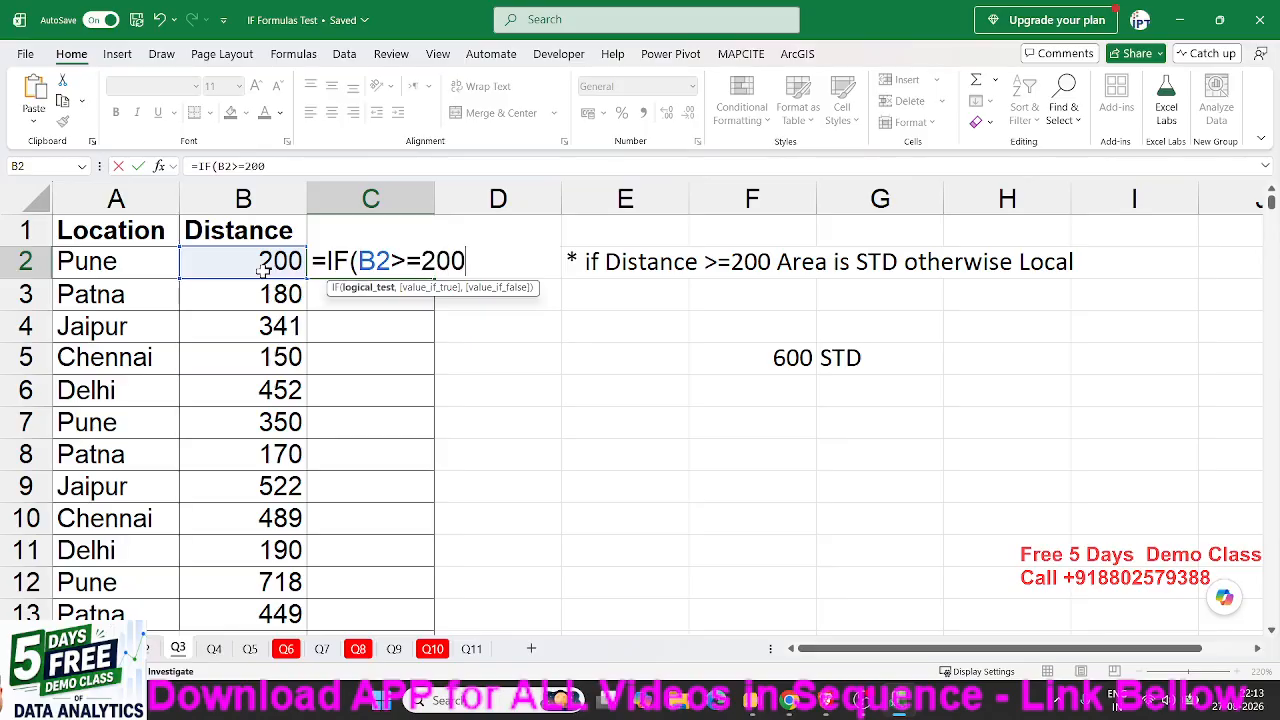
type(",\"")
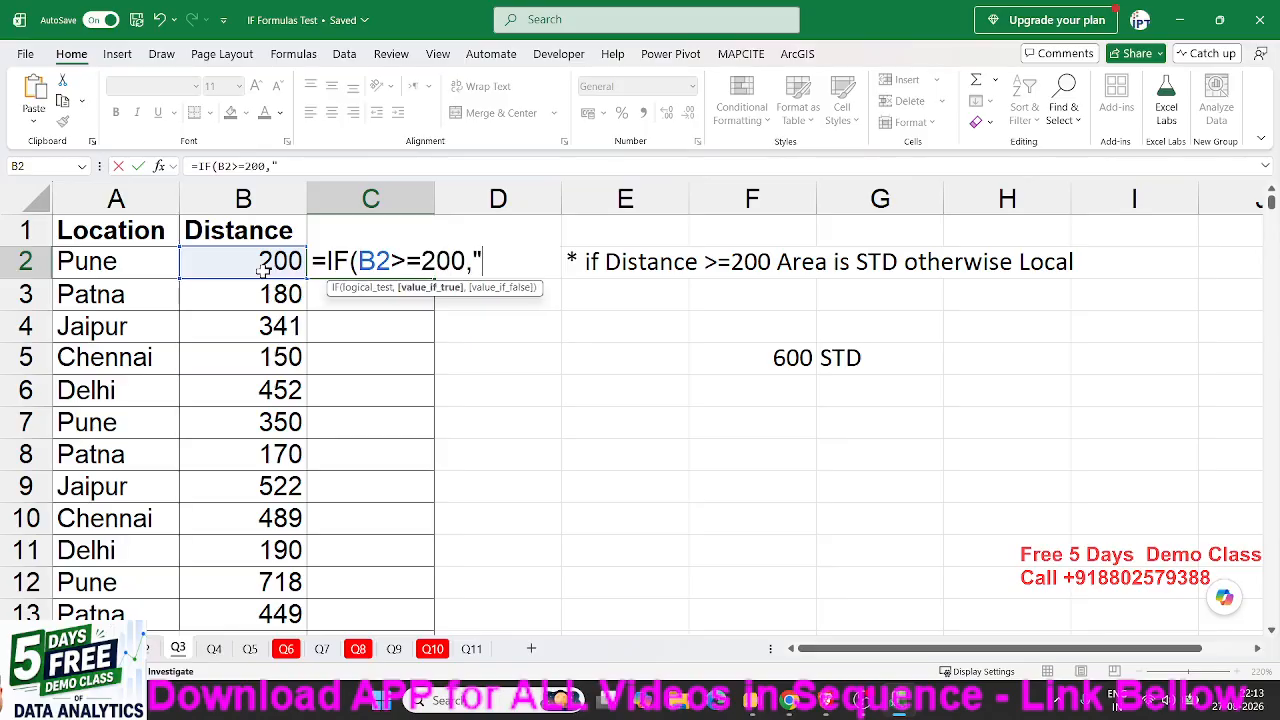
type("STD\",")
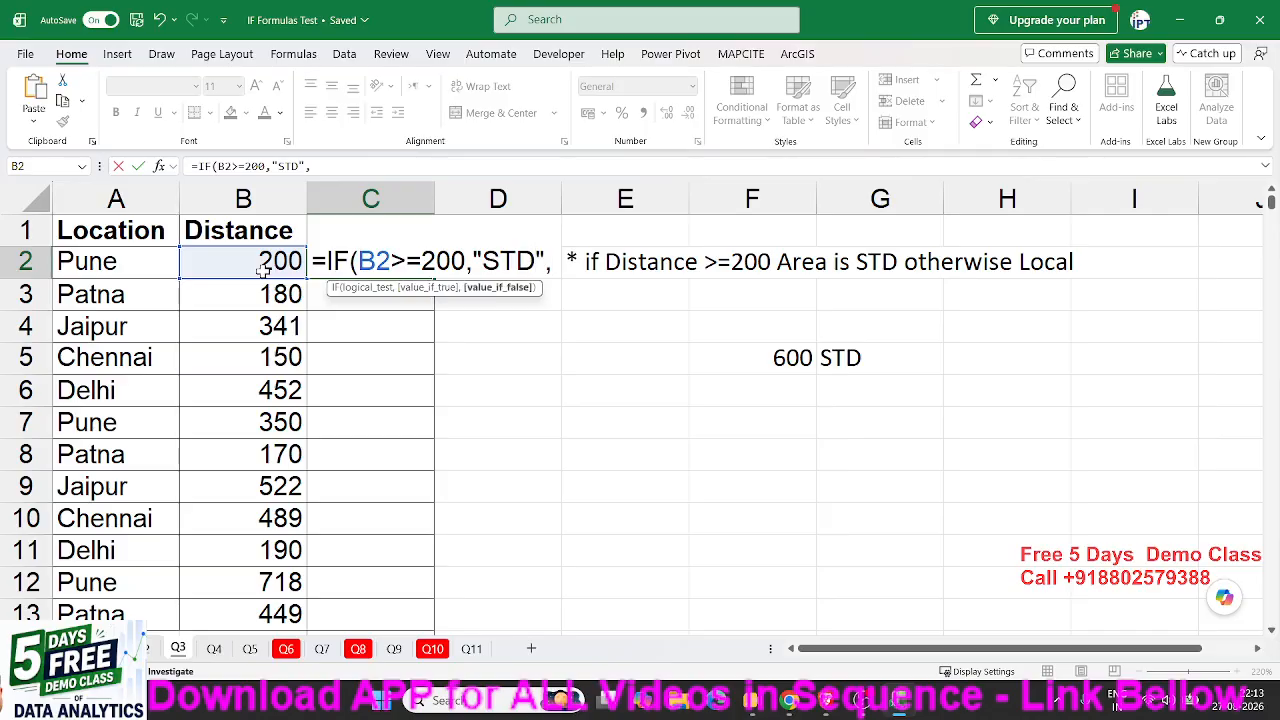
type("\"")
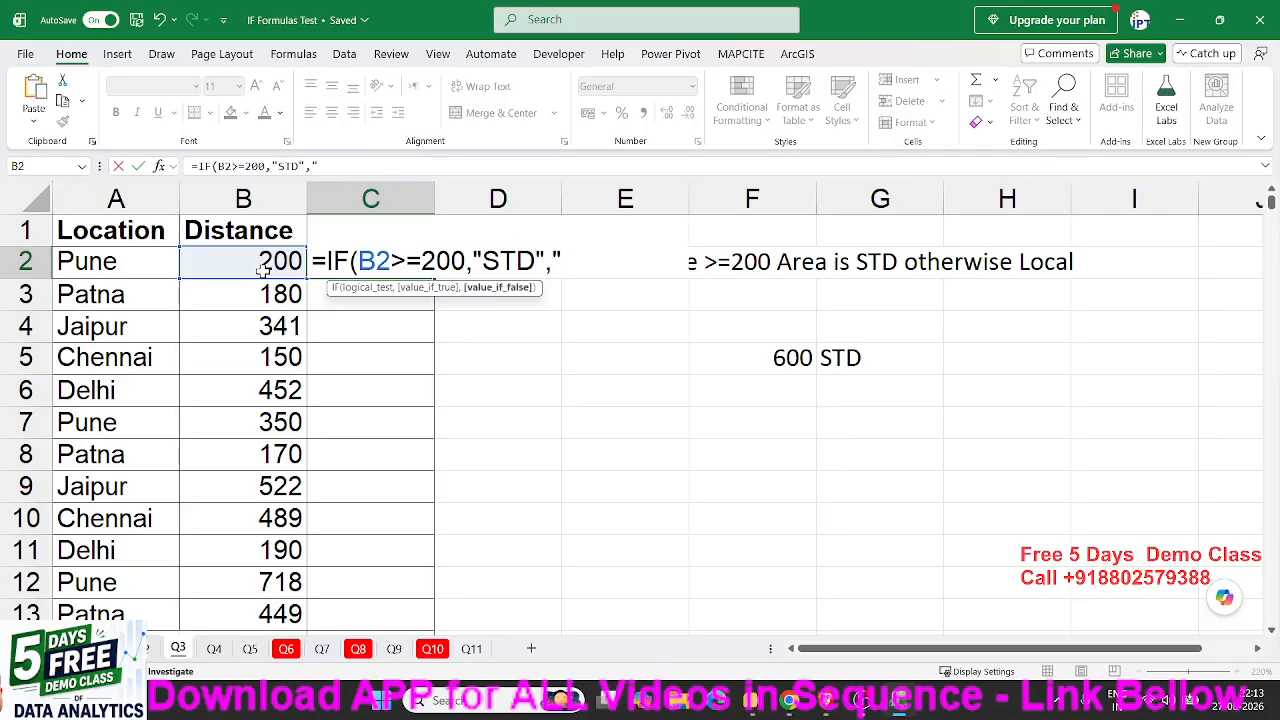
type("Local\")")
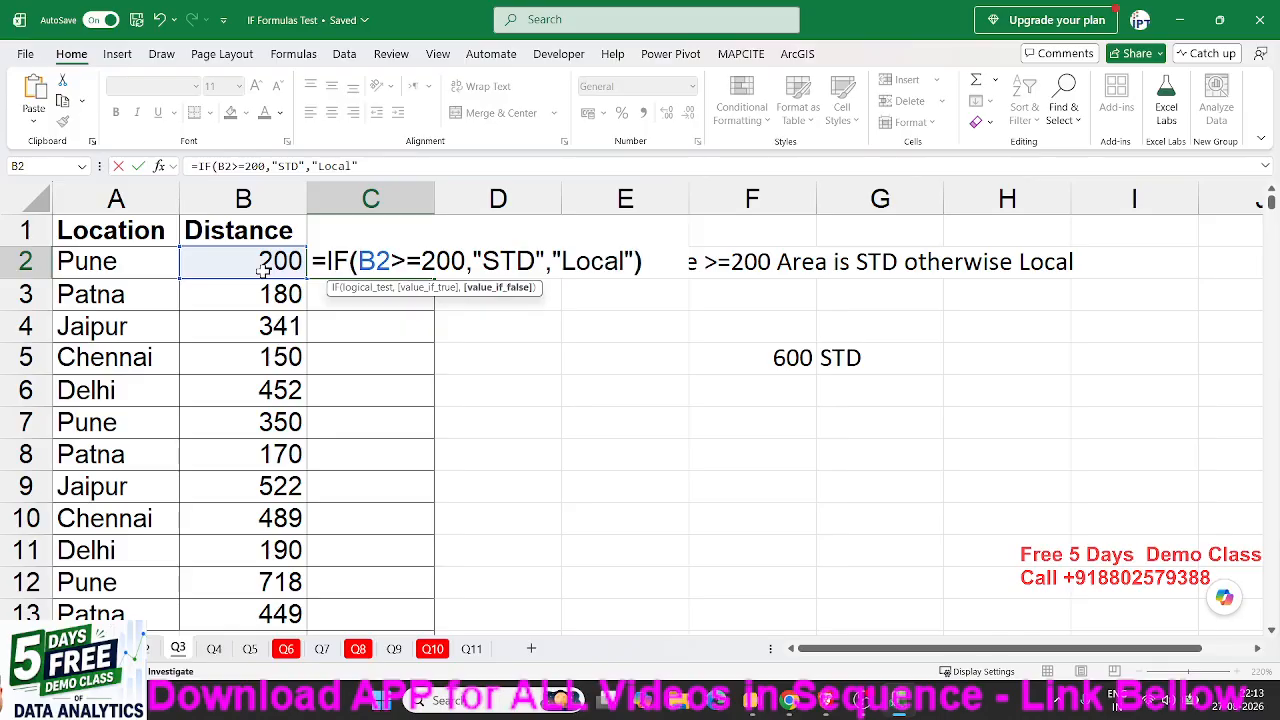
key("Return")
Fill the STD/Local formula from C2 down the Area column to C13
left_click(398, 266)
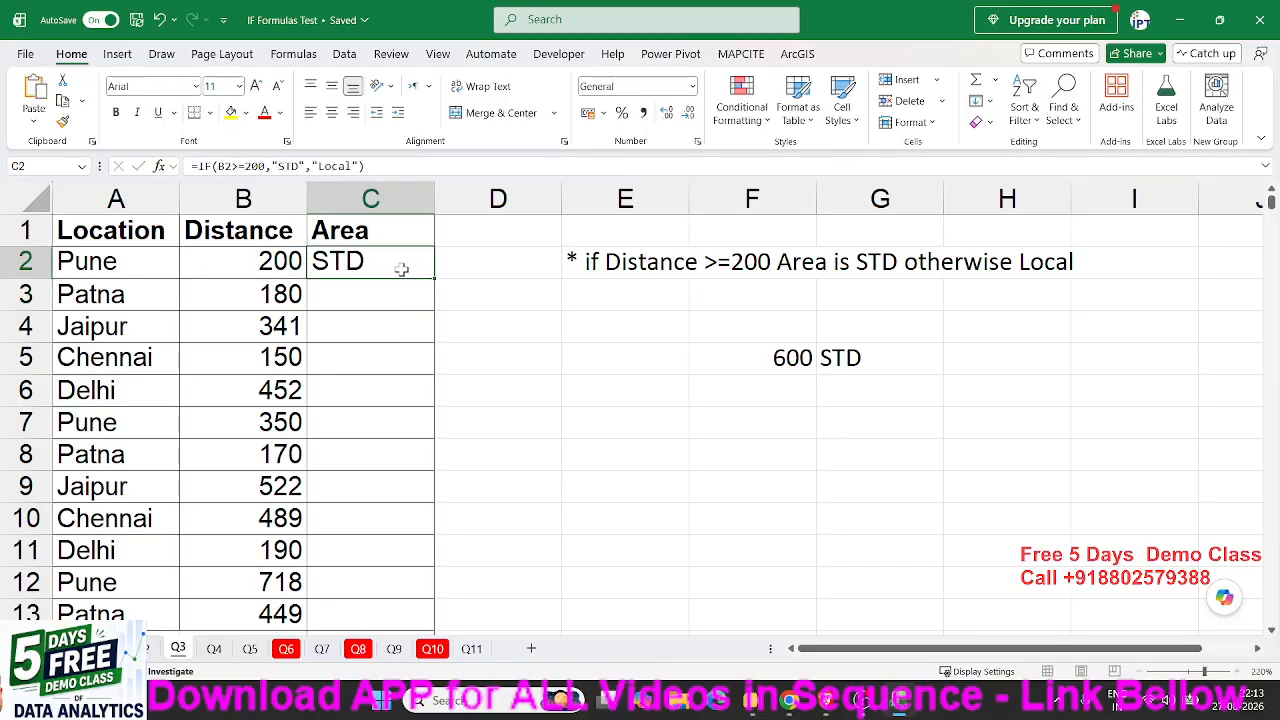
left_click_drag(434, 278, 412, 625)
scroll(412, 538, "up", 1)
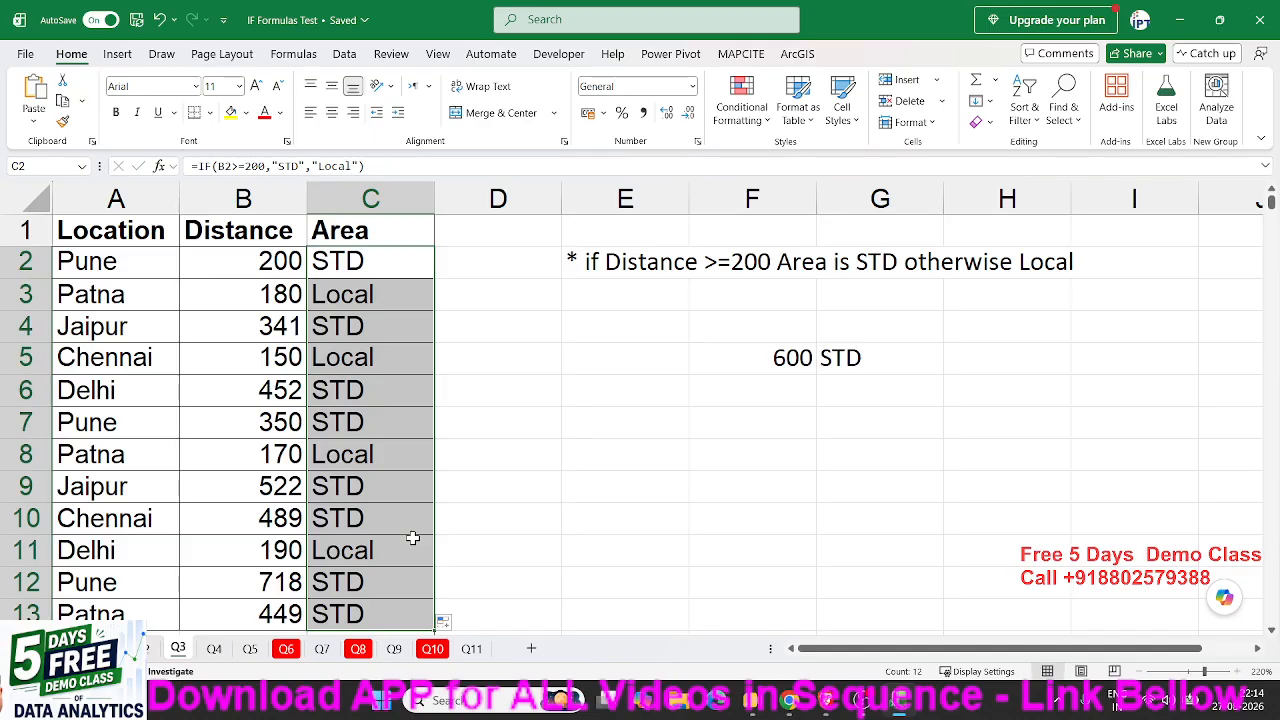
Return to the Qty and Comm worksheet and examine the logical test, value-if-true and value-if-false arguments of the IF formula in C2
left_click(214, 649)
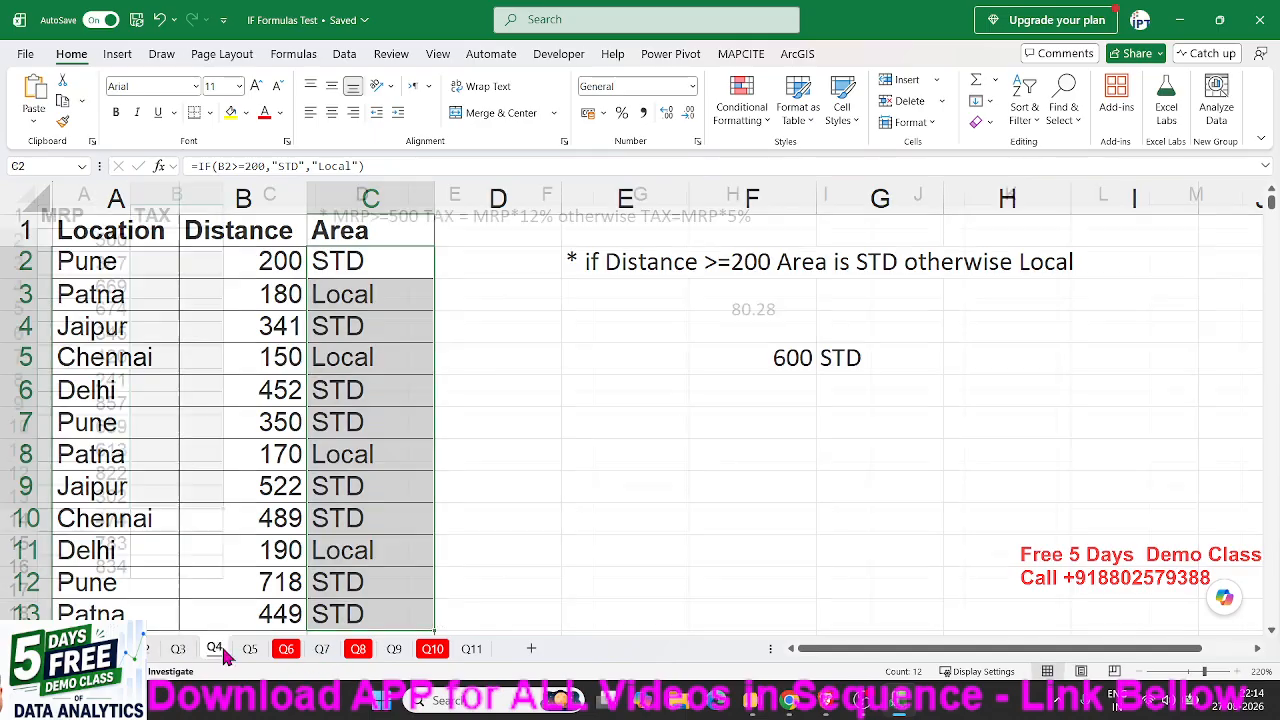
left_click(150, 649)
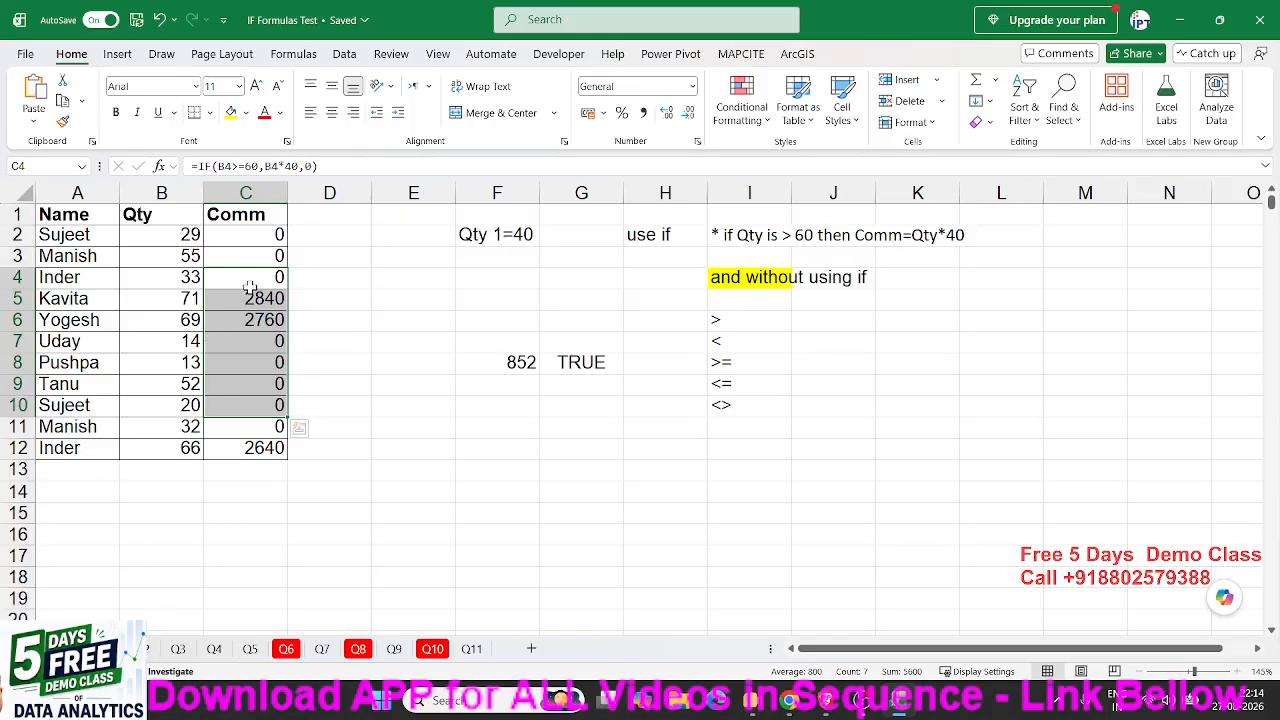
left_click(244, 245)
double_click(250, 235)
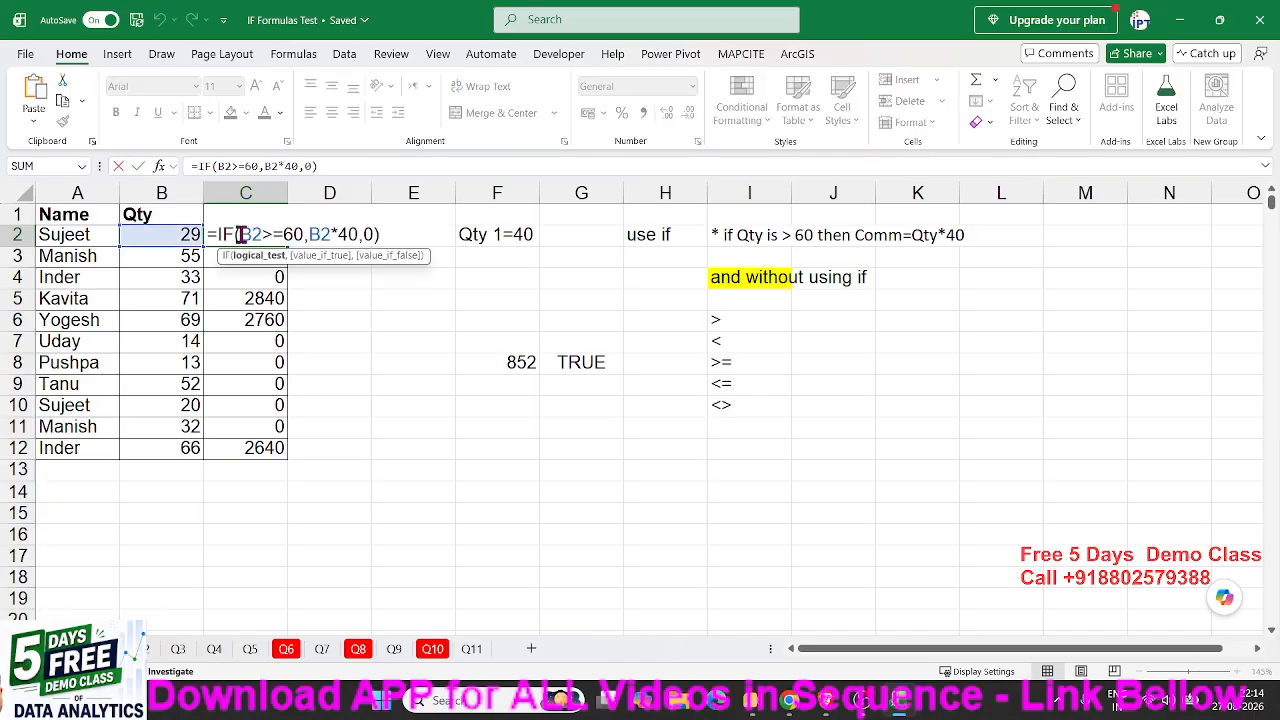
left_click_drag(268, 238, 302, 240)
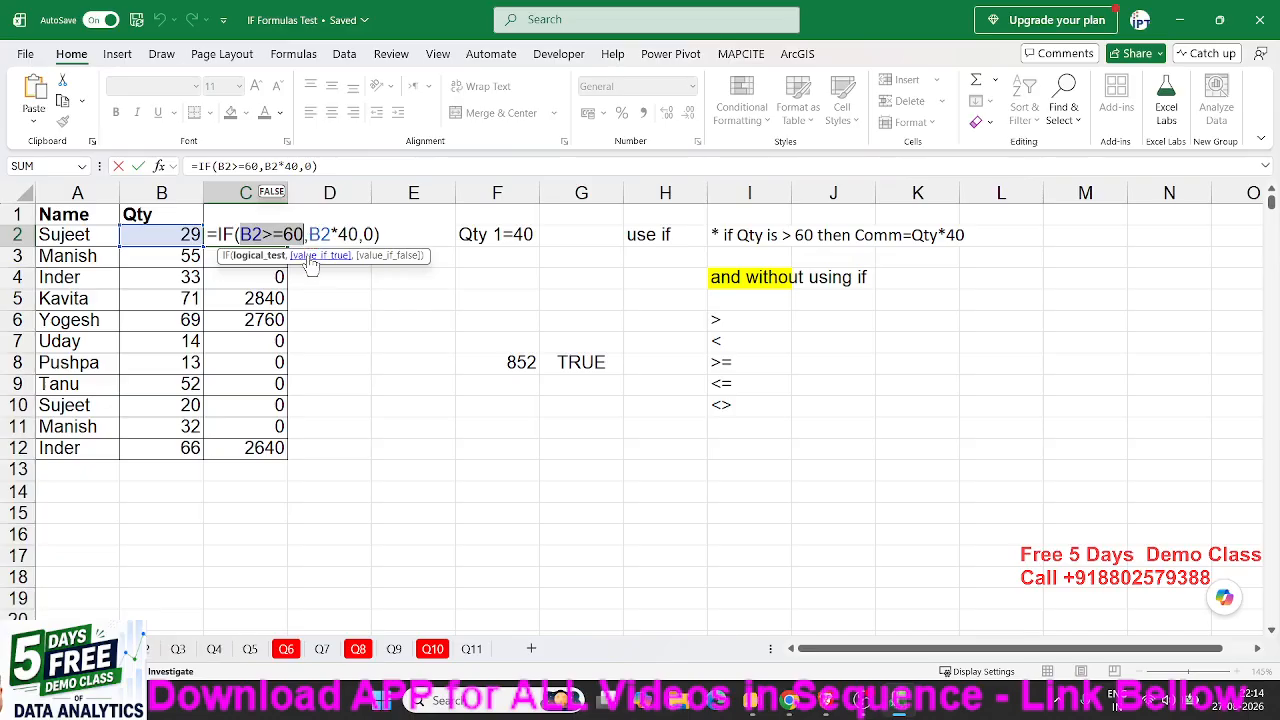
left_click_drag(309, 236, 349, 238)
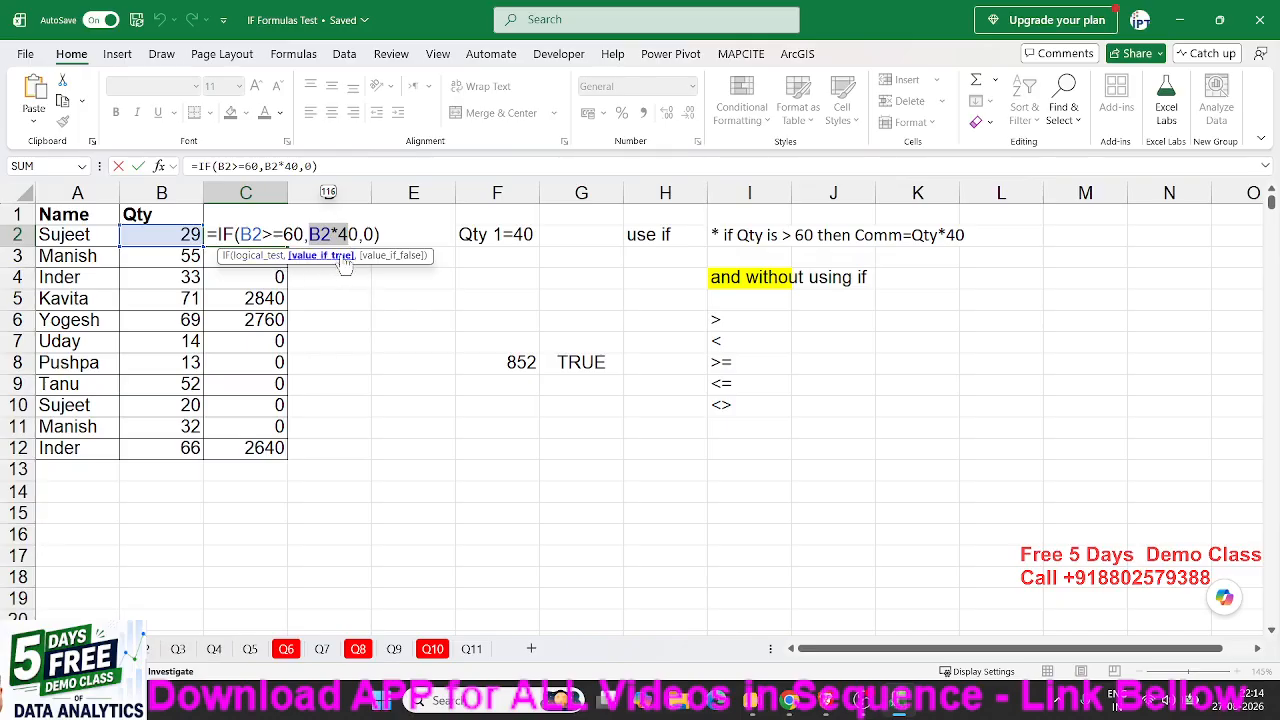
double_click(367, 234)
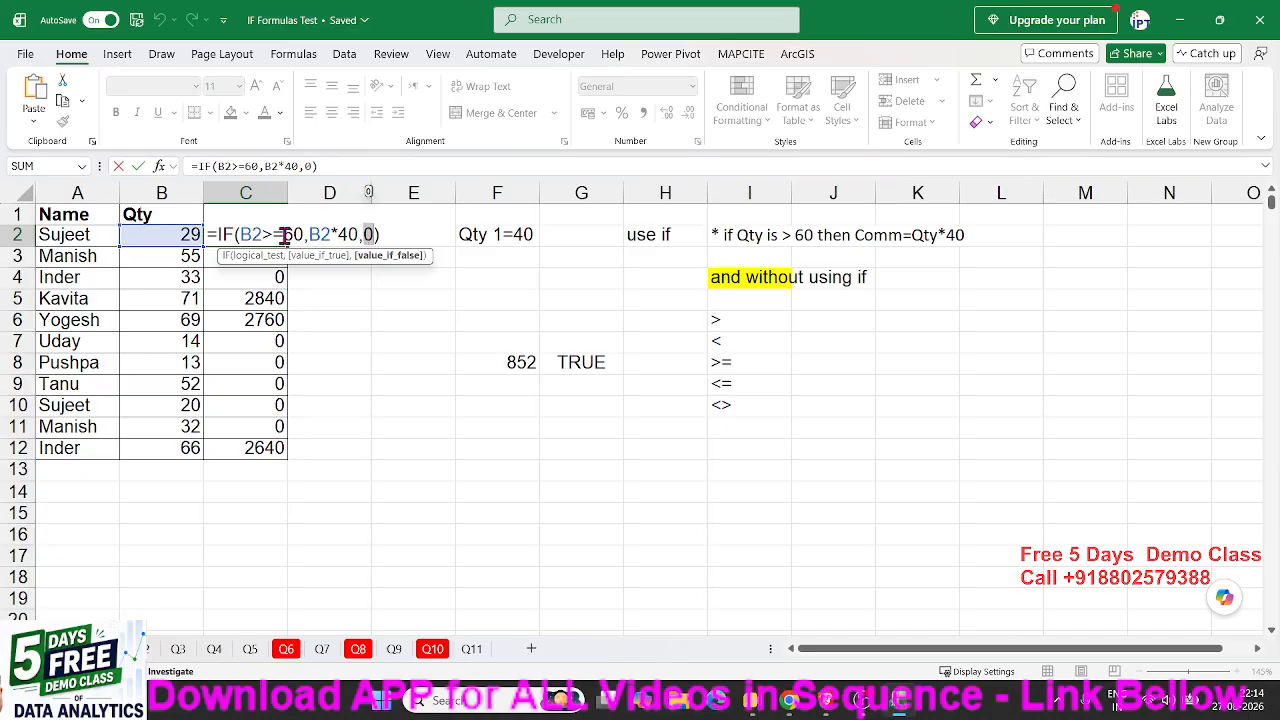
left_click_drag(240, 234, 304, 234)
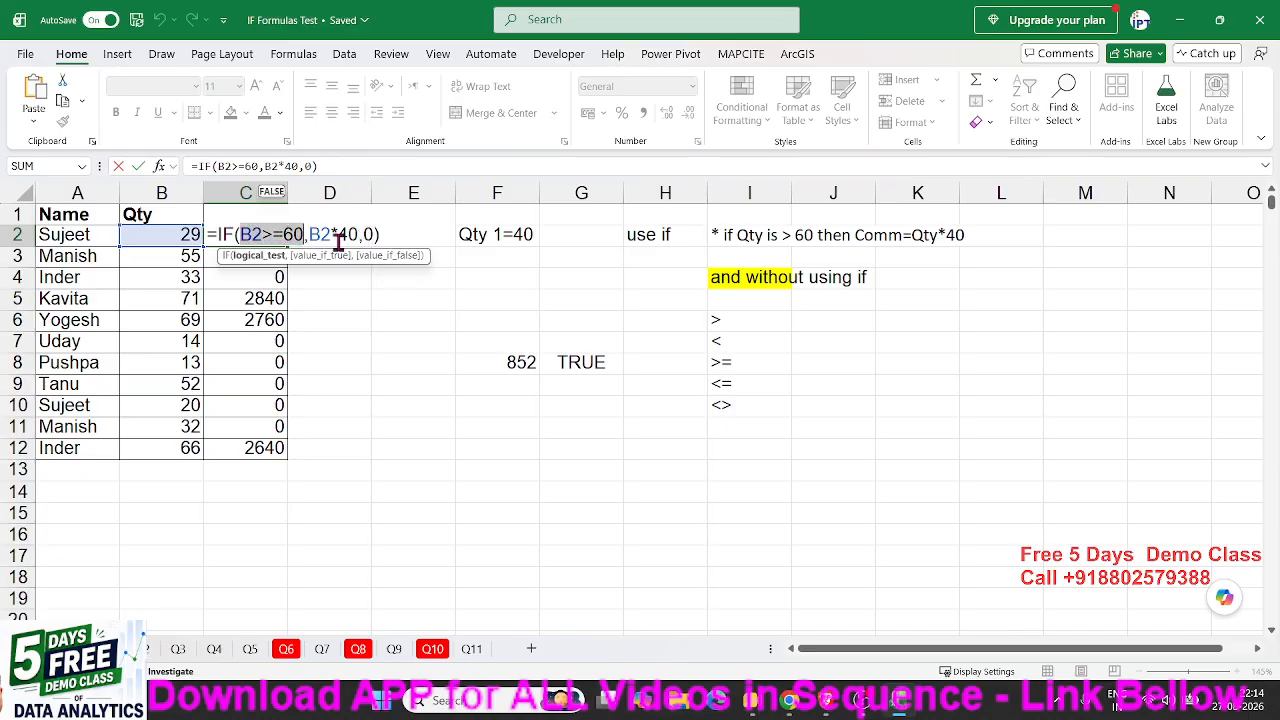
left_click(372, 234)
key("Return")
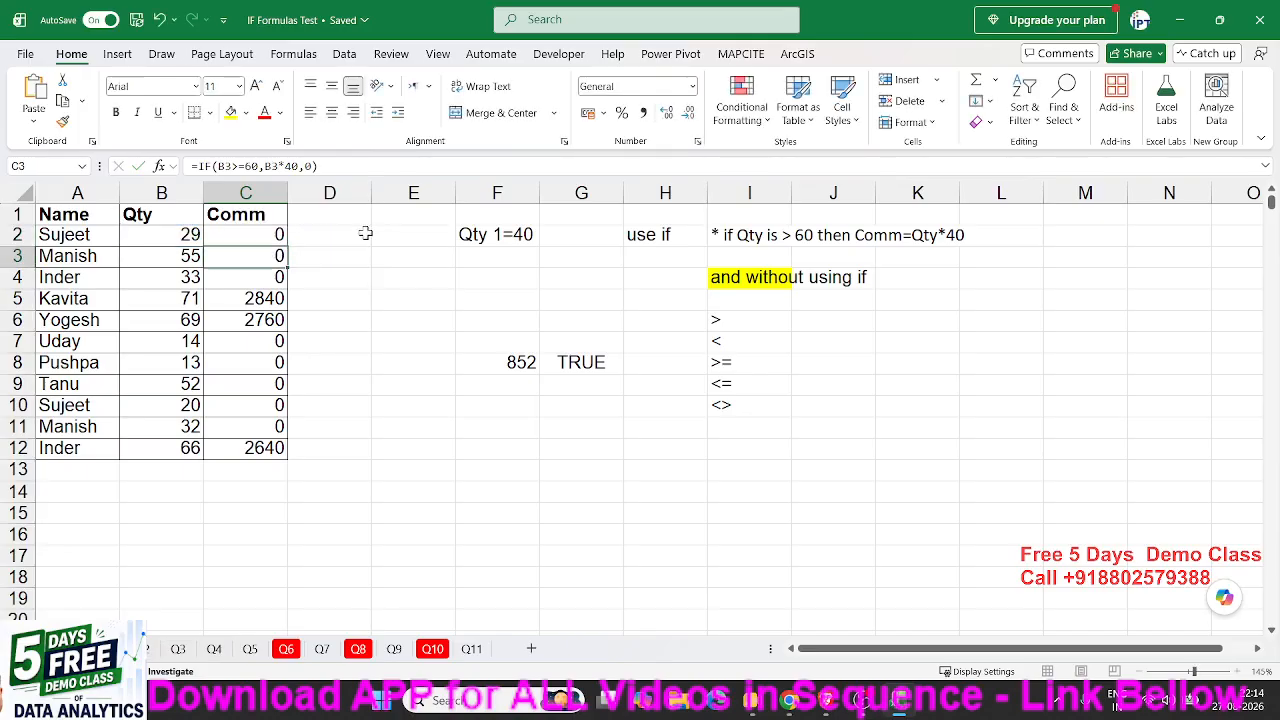
Examine the logical test and value-if-true arguments of the IF formula in C5
left_click(266, 292)
double_click(263, 297)
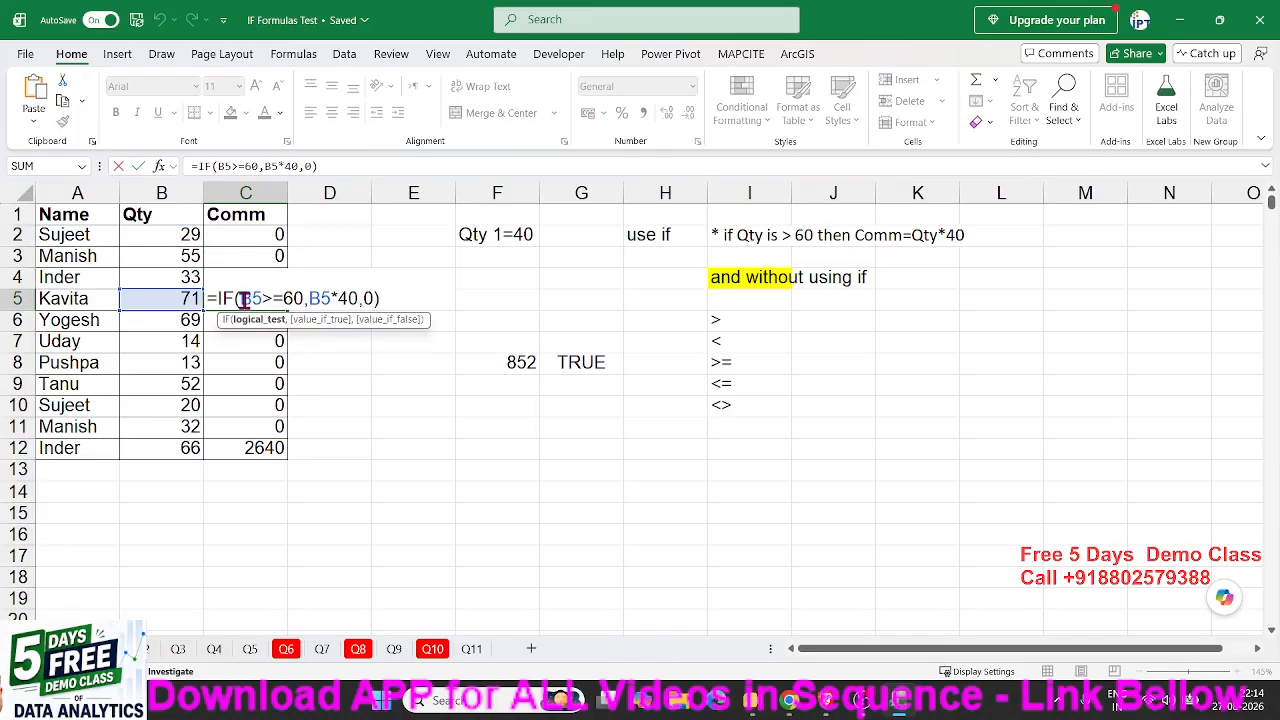
left_click_drag(241, 298, 298, 300)
double_click(315, 298)
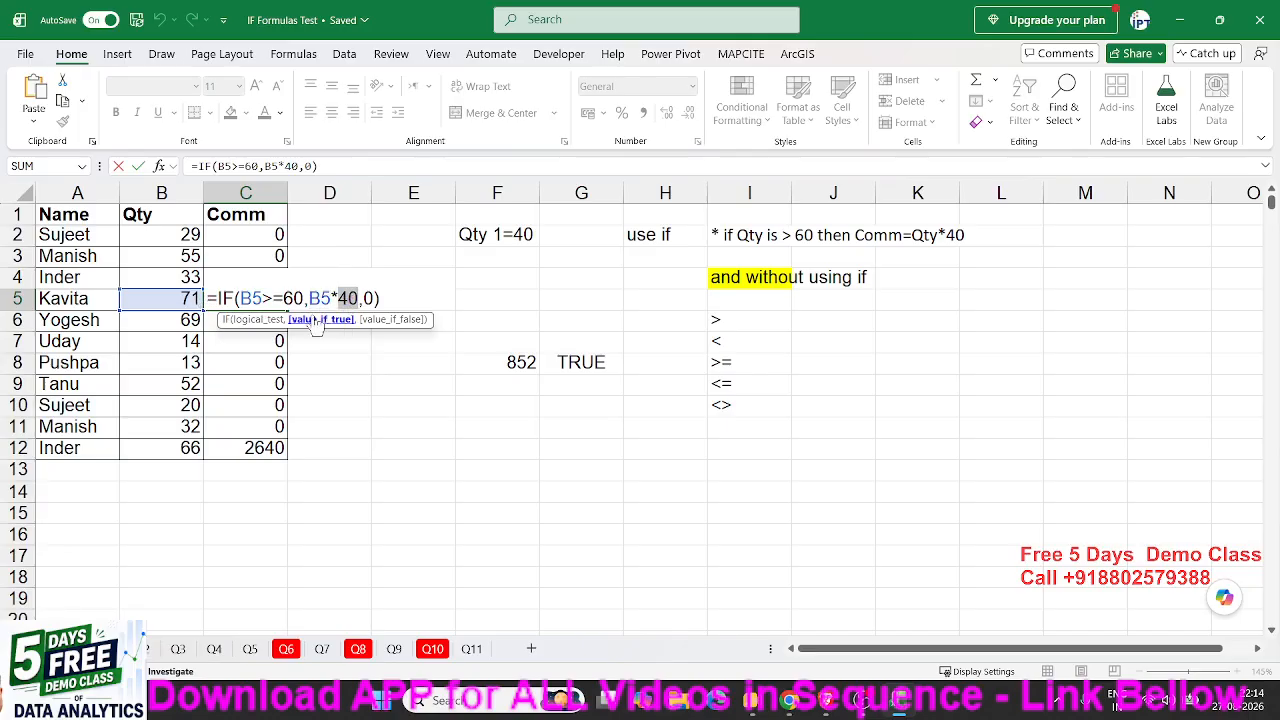
key("Return")
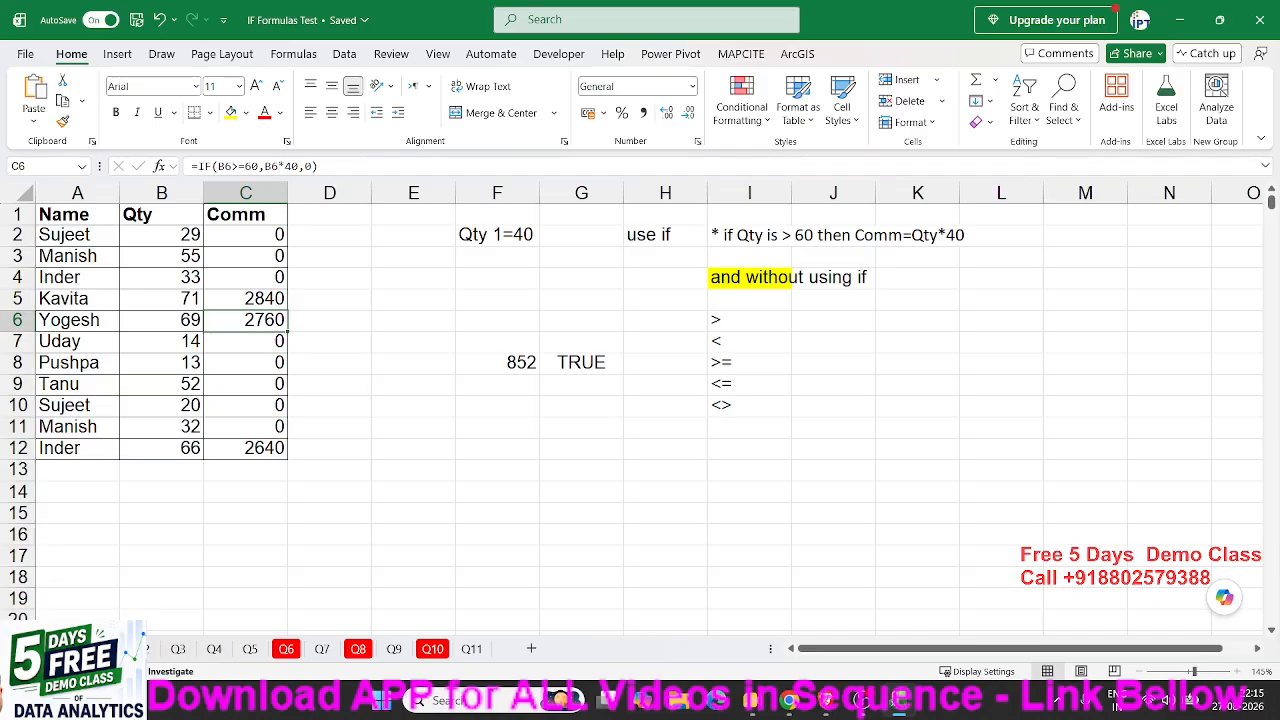
Open sheet Q4 and examine the MRP values and the TAX cells
left_click(224, 650)
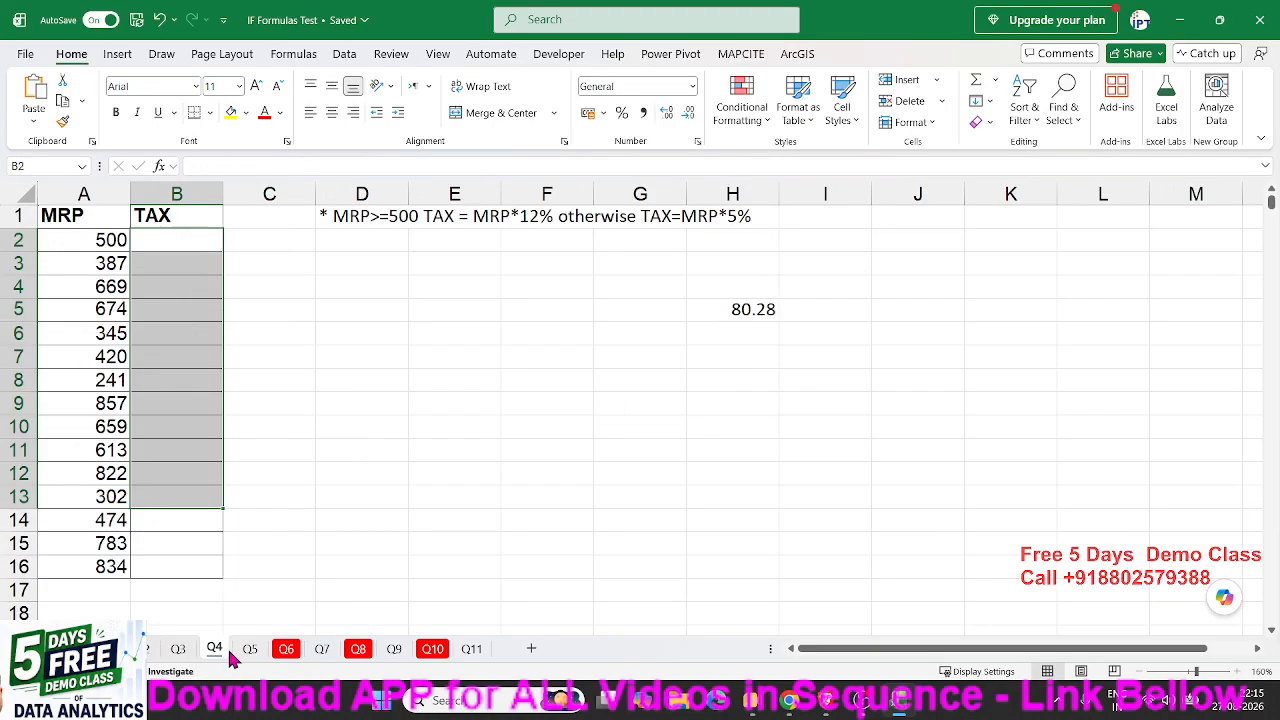
left_click(426, 494)
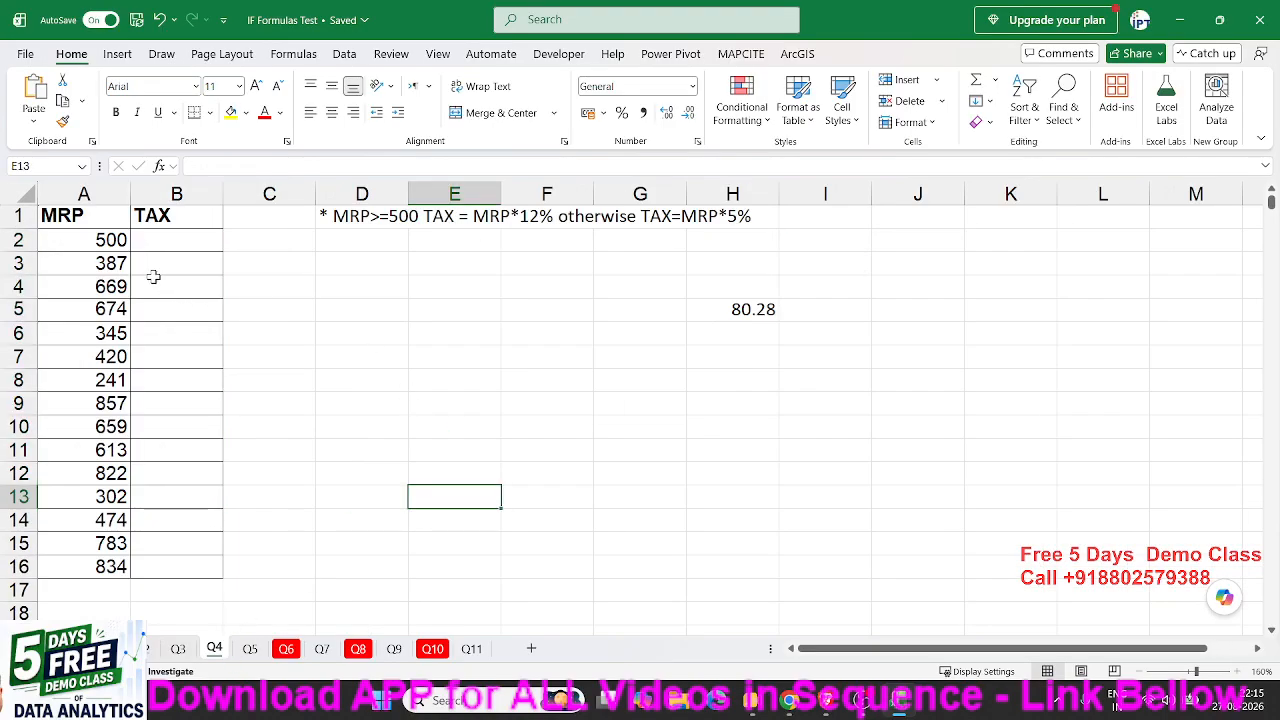
left_click_drag(186, 243, 187, 580)
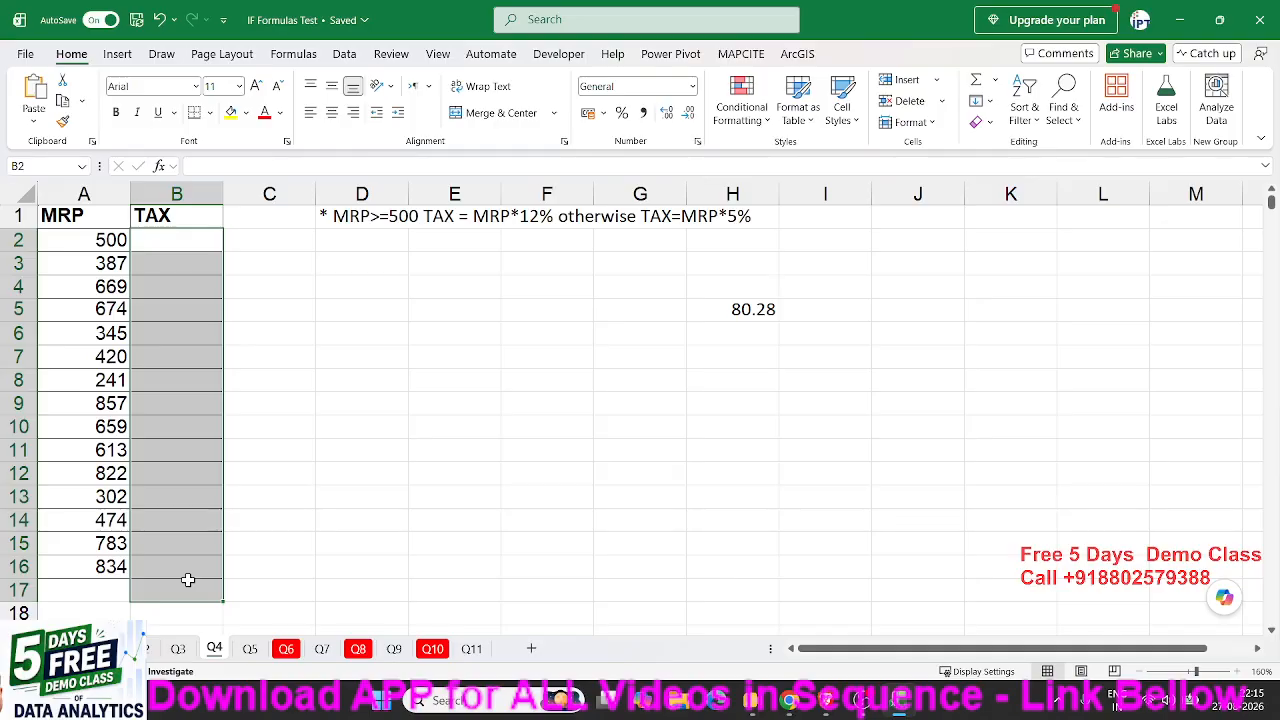
left_click(96, 248)
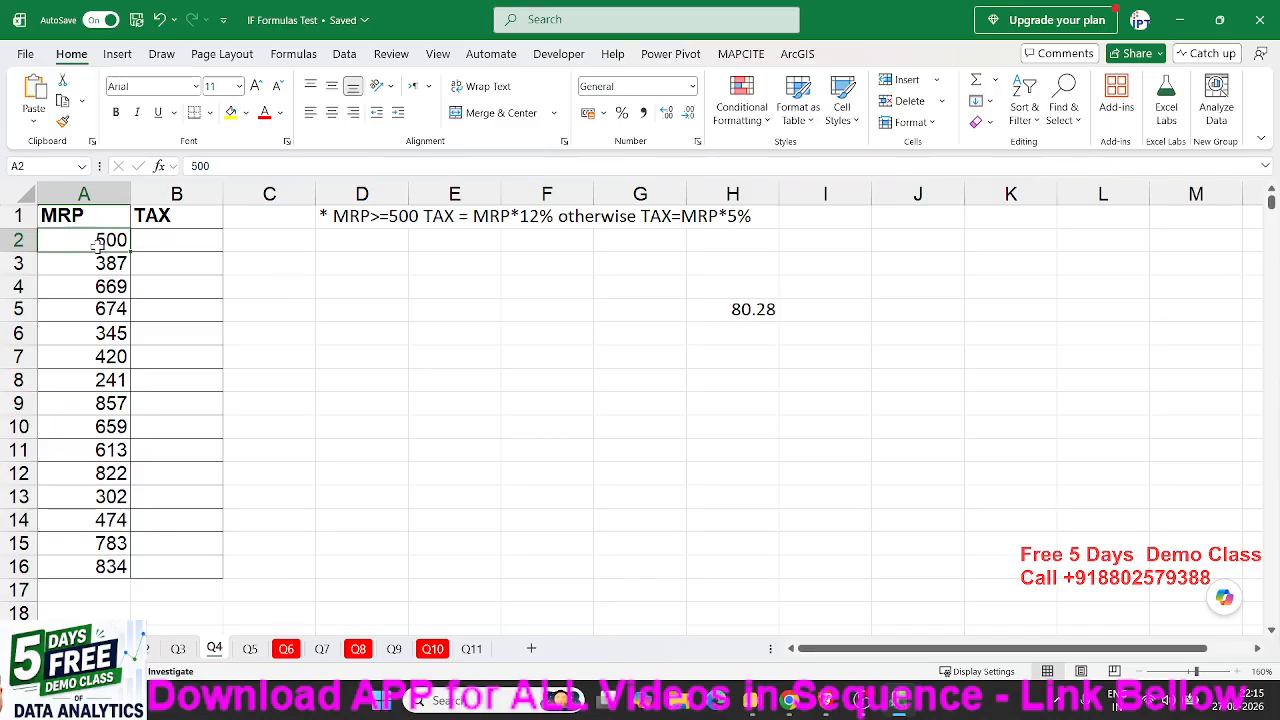
left_click(180, 239)
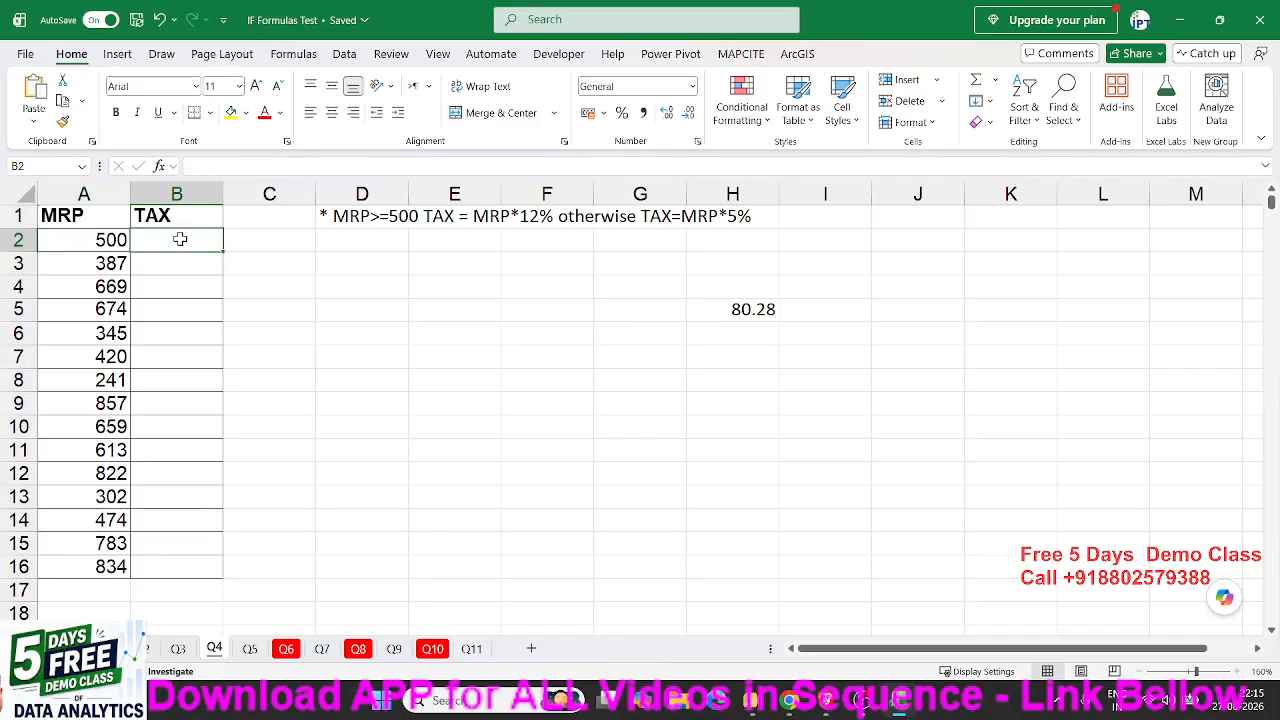
left_click(106, 224)
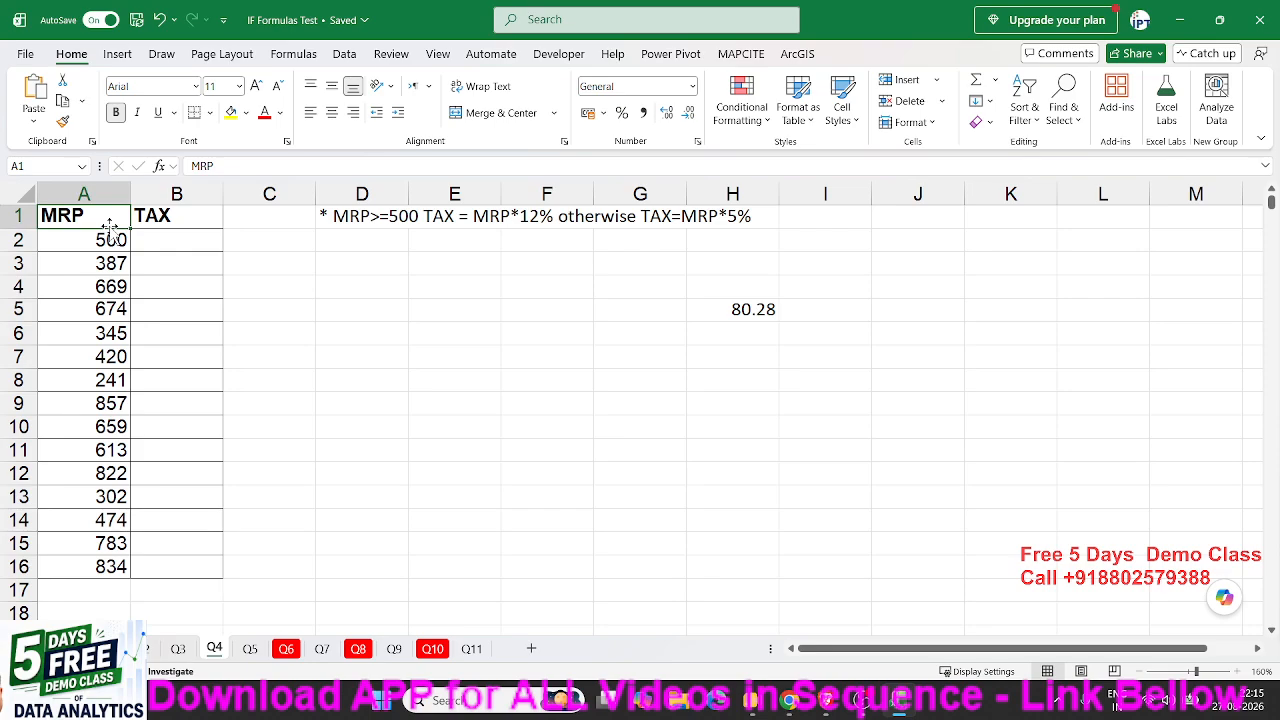
Enter the plain formula =A2*12% in B2 under TAX
left_click(202, 247)
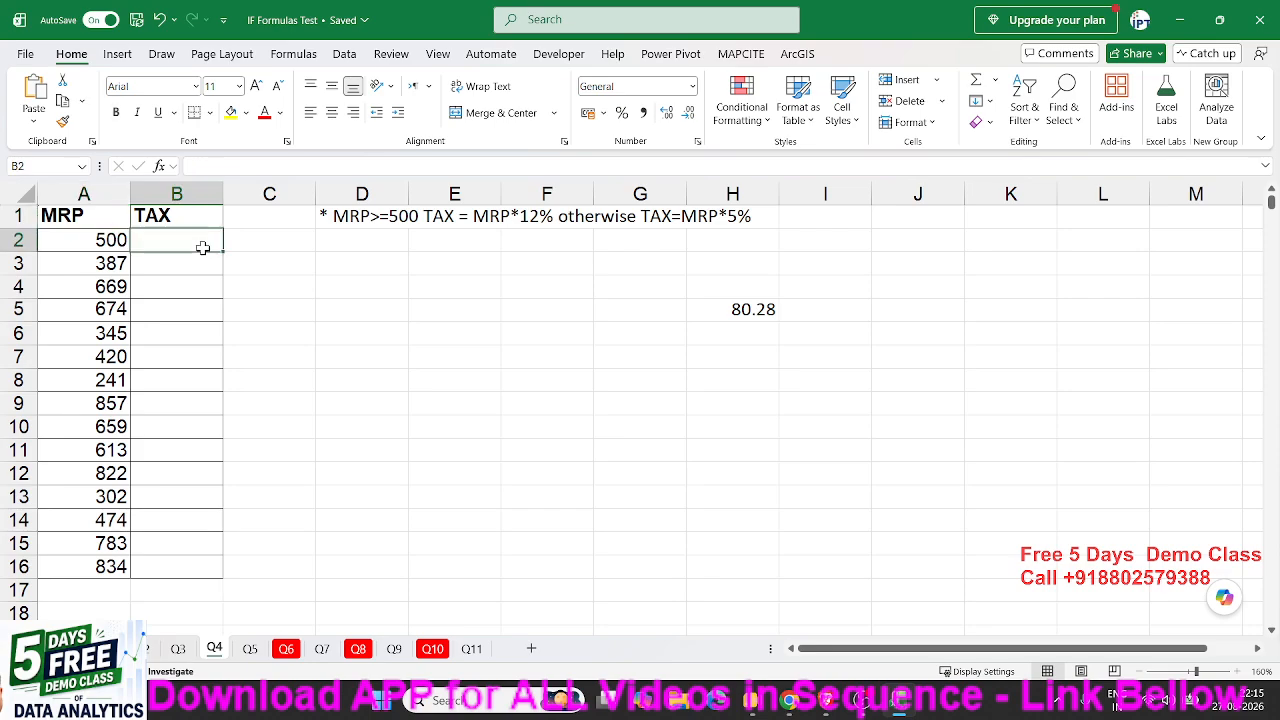
type("=A2")
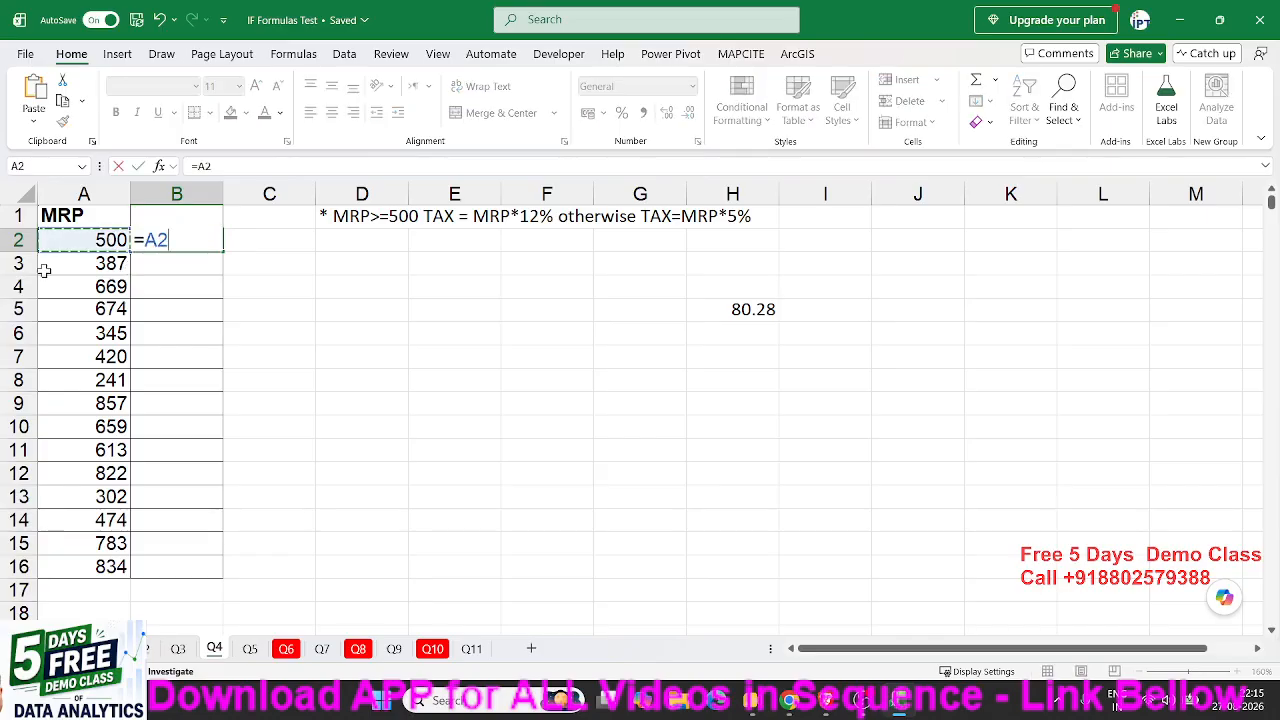
type("*12%")
key("Return")
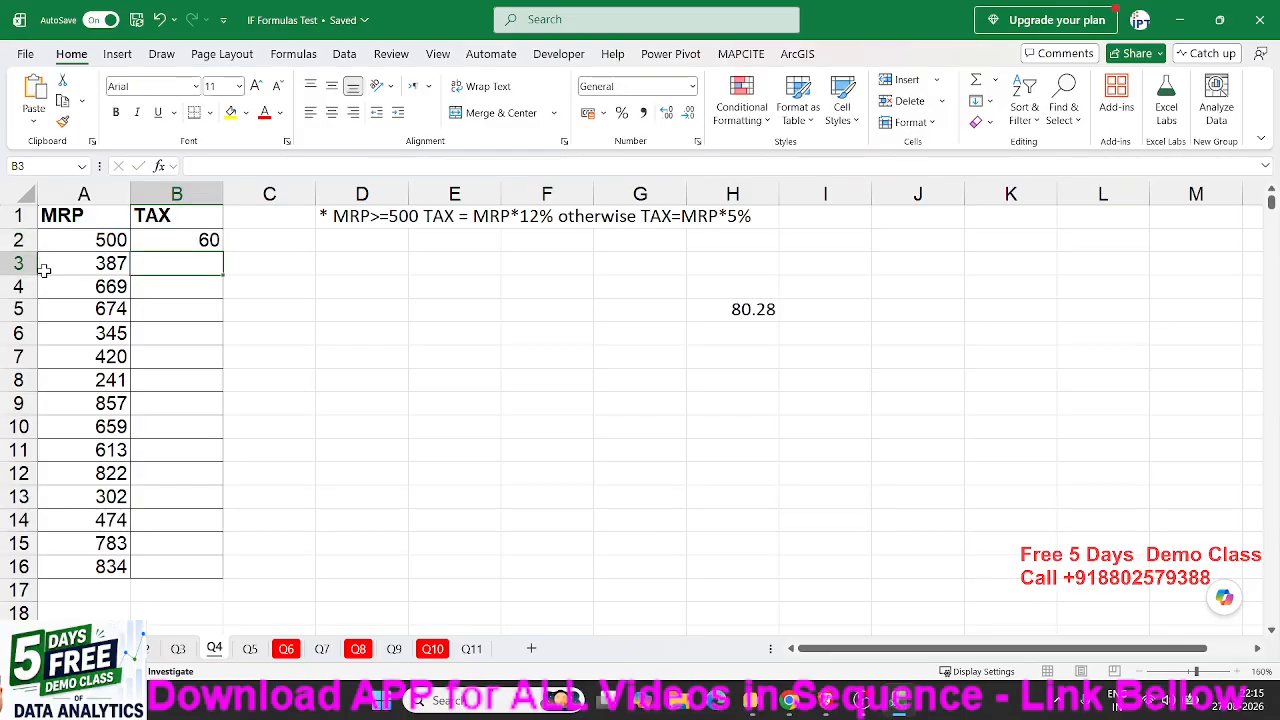
Enter the plain formula =A3*5% in B3 under TAX
type("=")
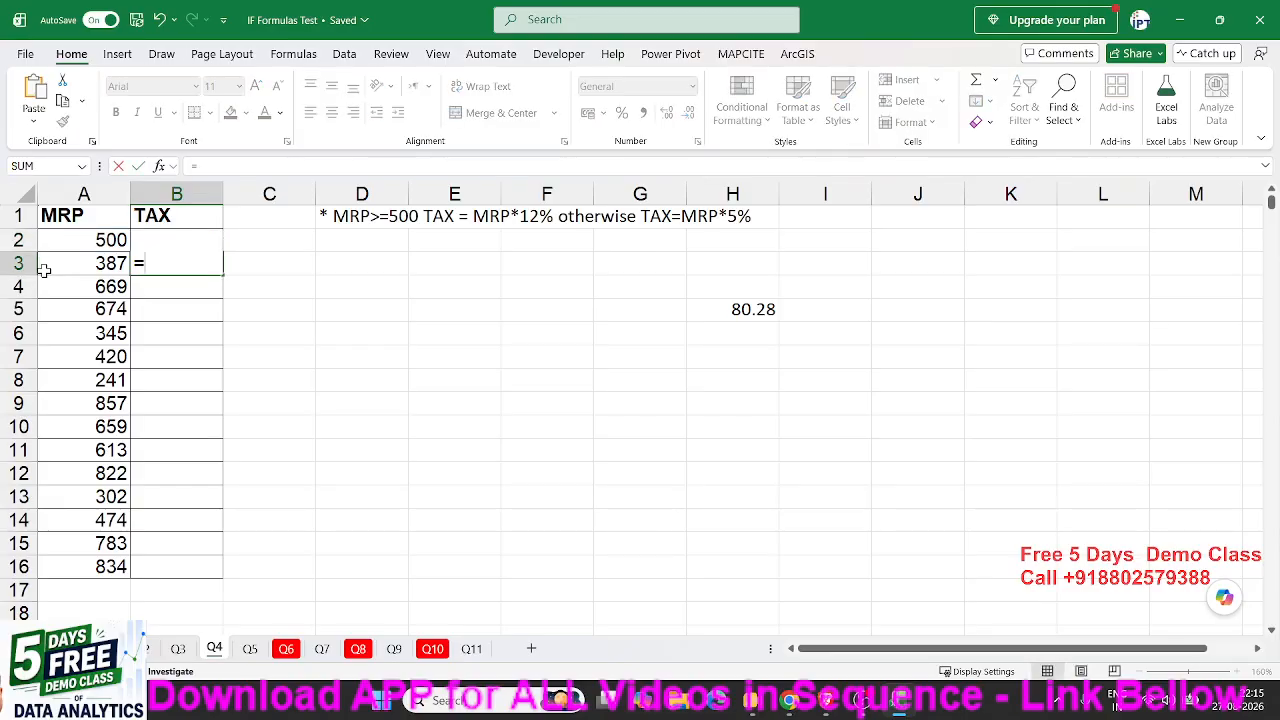
left_click(44, 270)
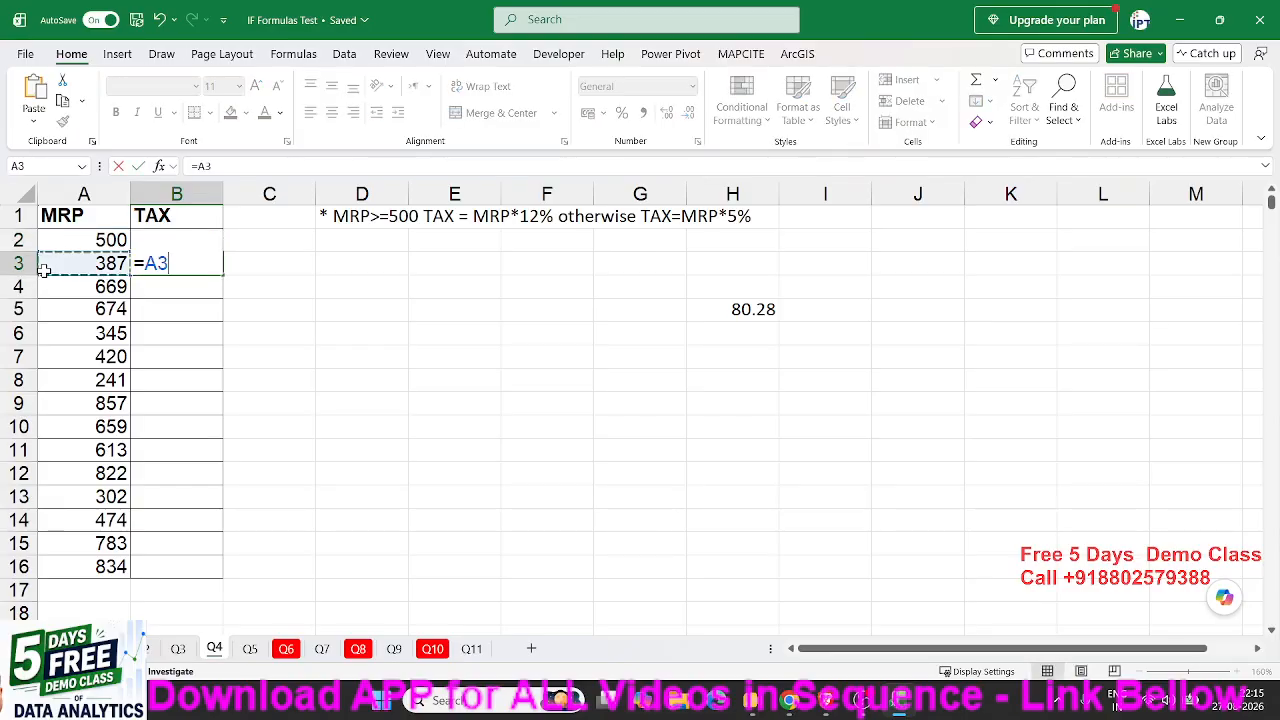
type("*5")
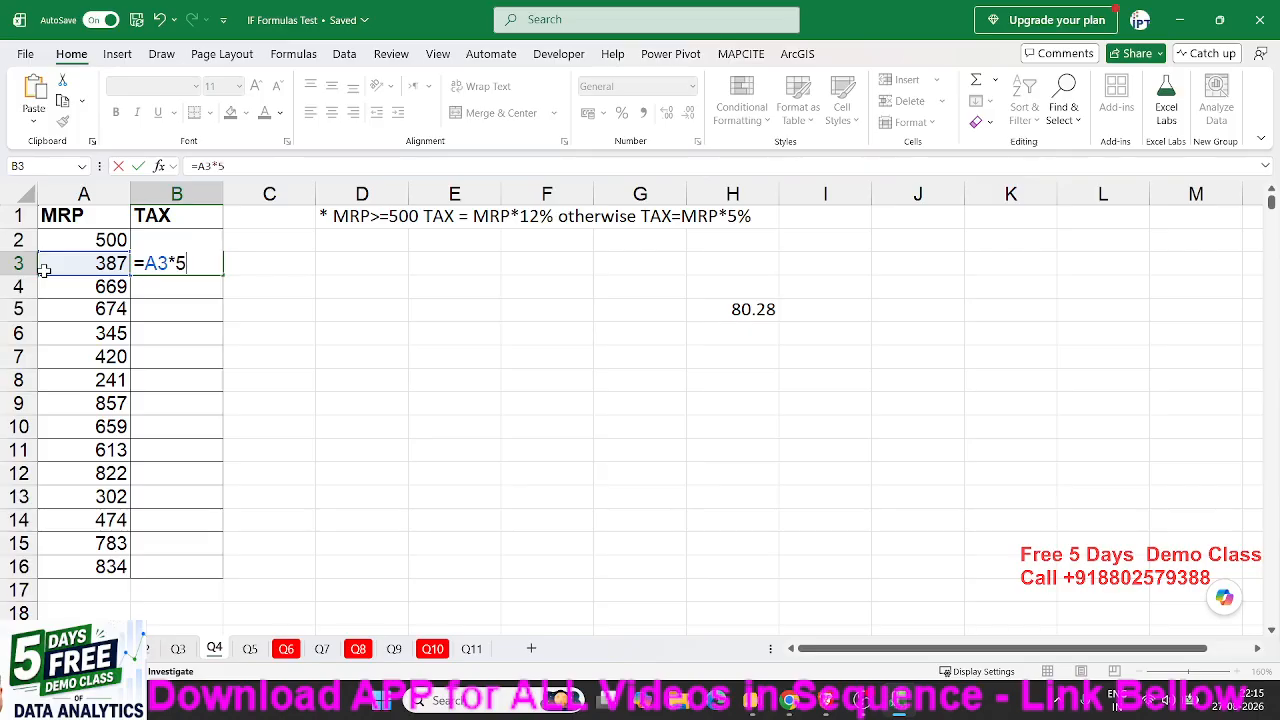
type("%")
key("Return")
key("Up")
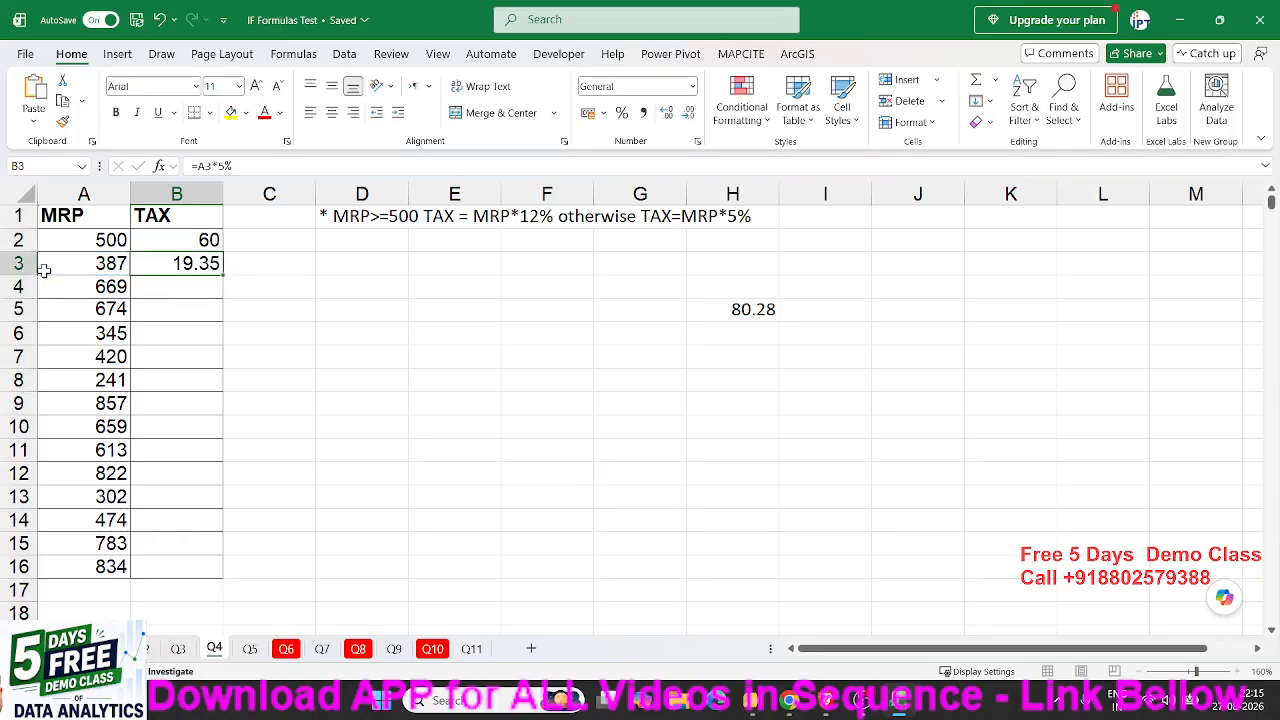
Clear the two plain percentage formulas from B2 and B3 in the TAX column
key("Up")
key("shift+Down")
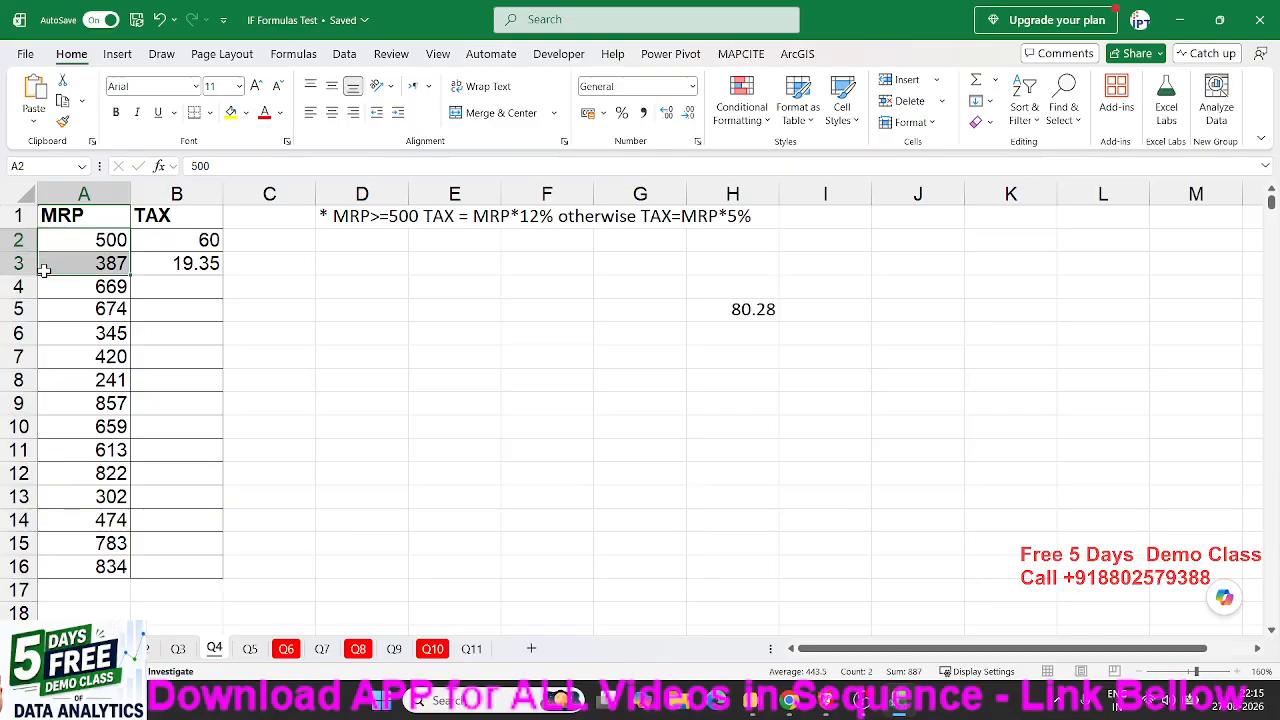
key("Delete")
key("shift+Up")
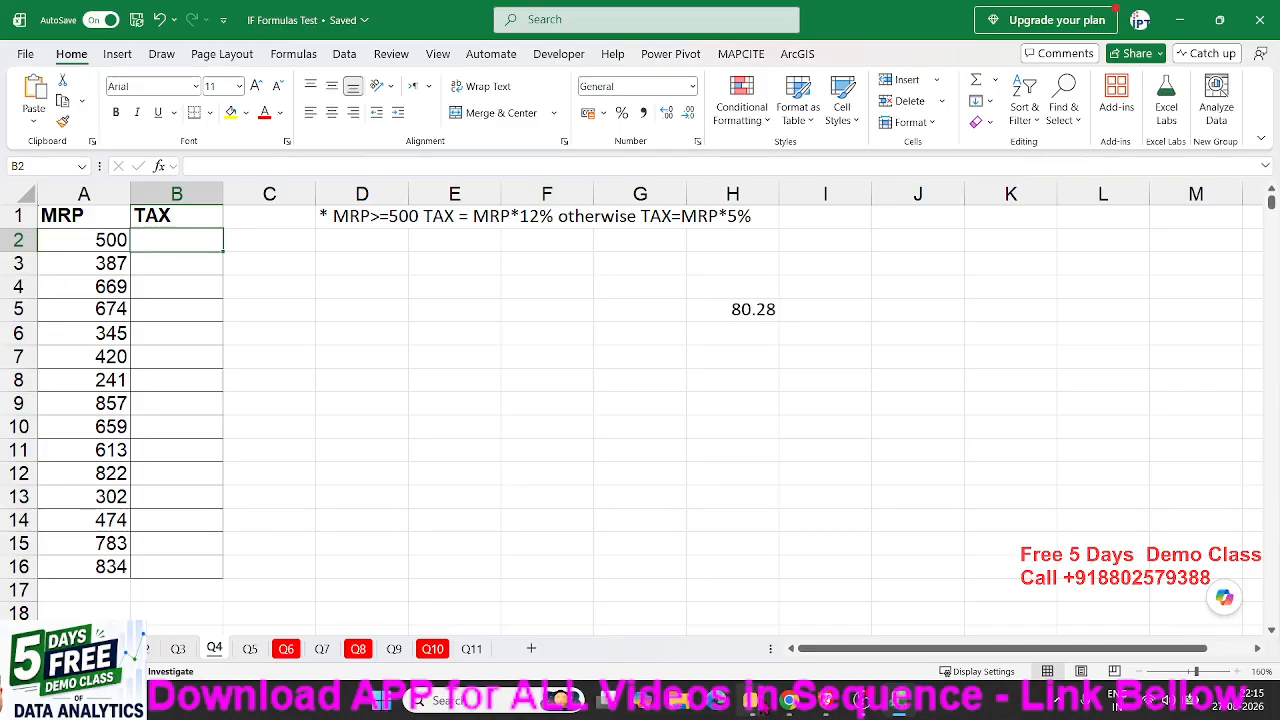
Begin an IF formula in B2 with A2>=500 as the logical test and A2*12% as the value if true
mouse_move(789, 700)
type("=if")
key("Tab")
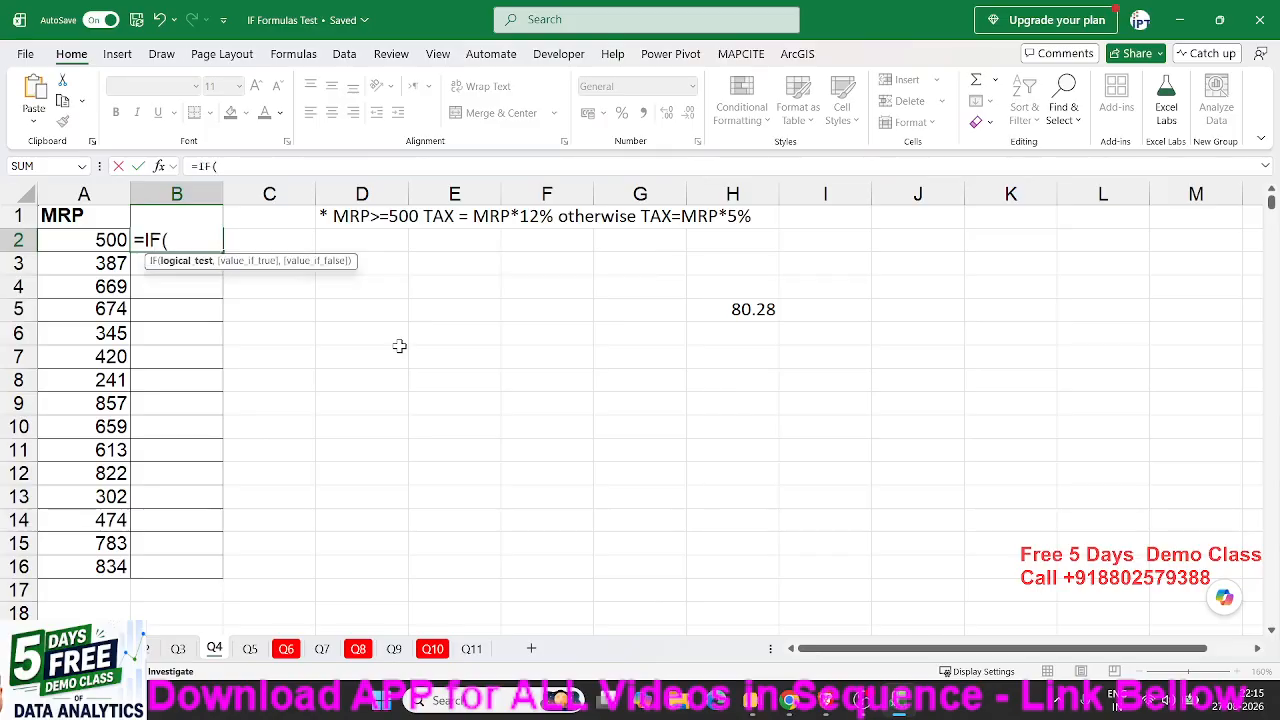
left_click(103, 240)
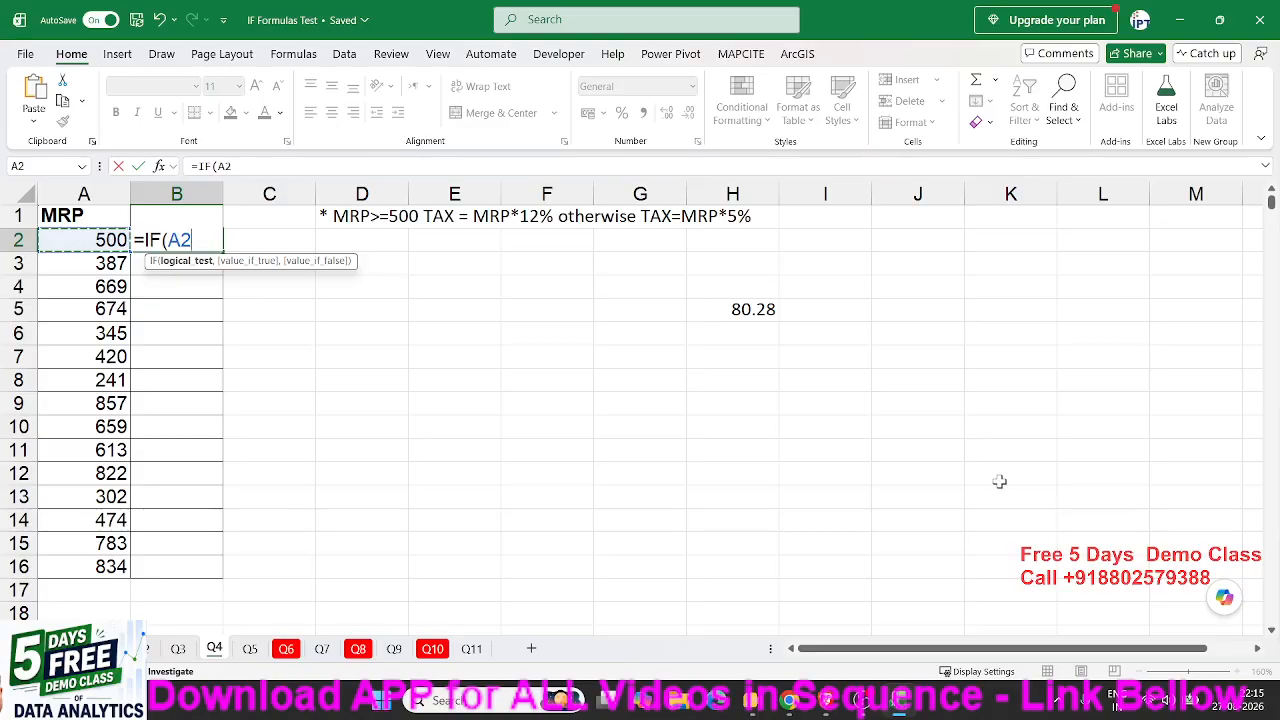
type(">=50")
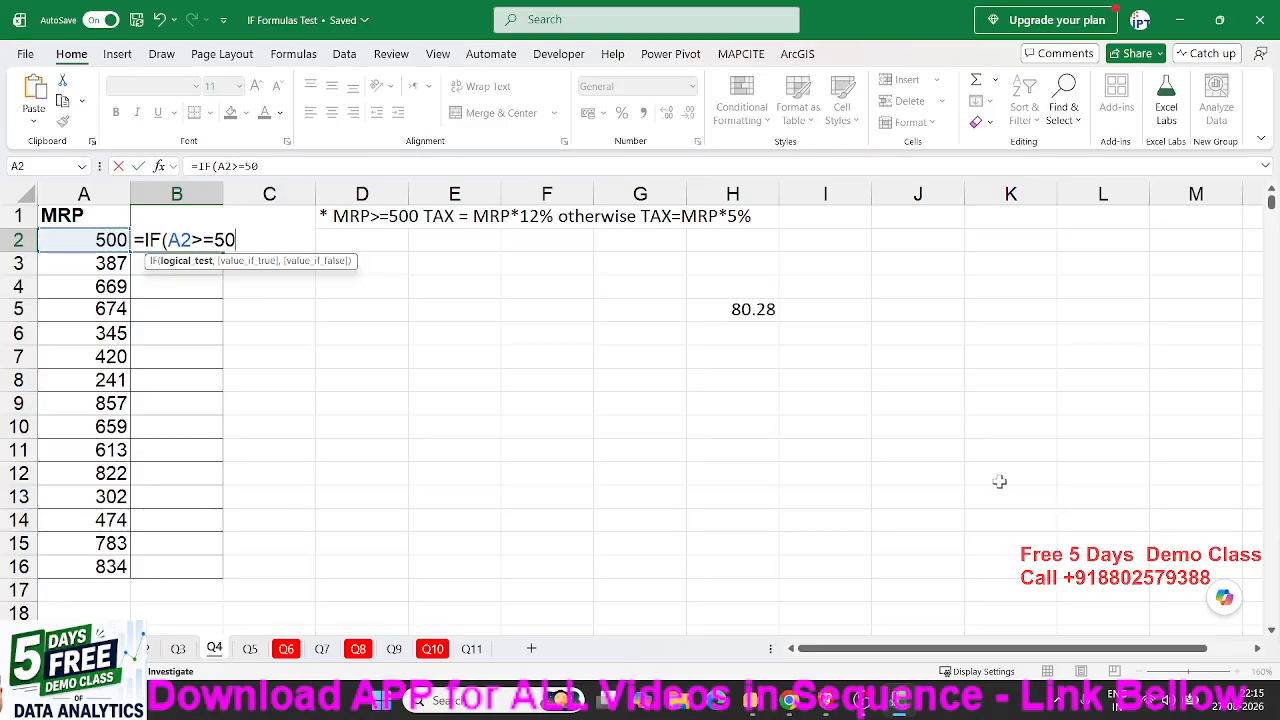
type("0,")
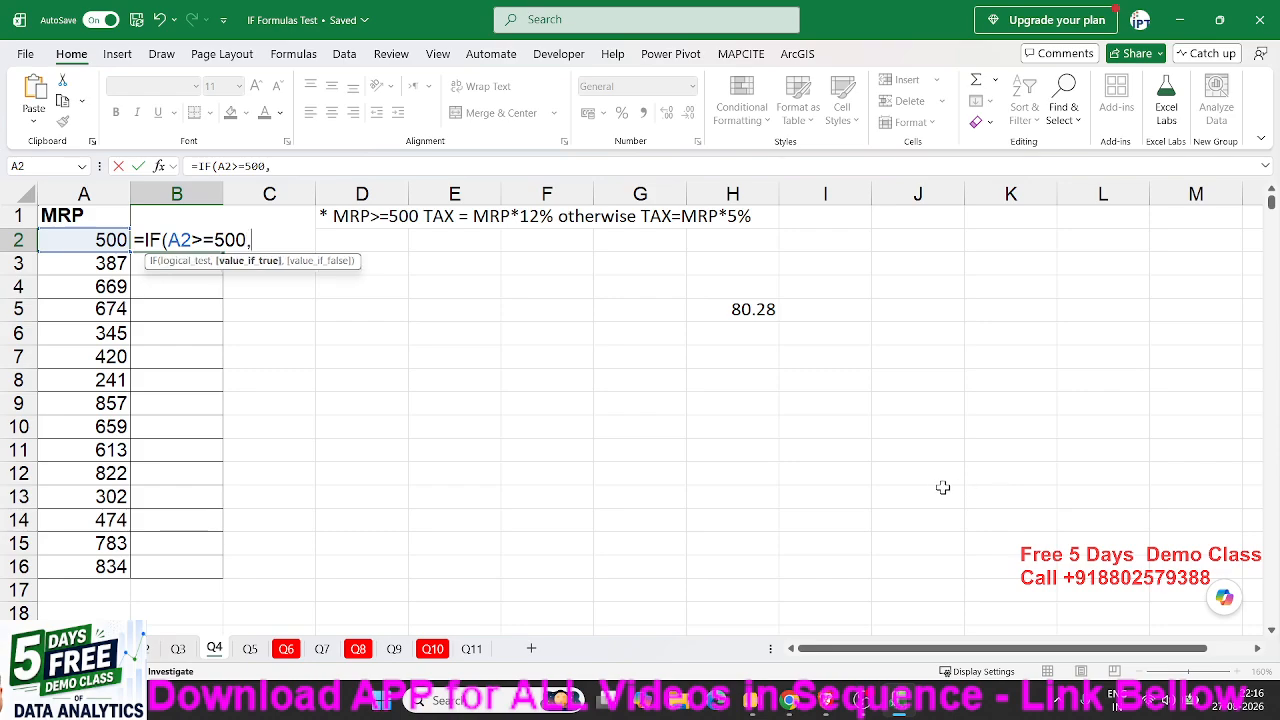
left_click(110, 242)
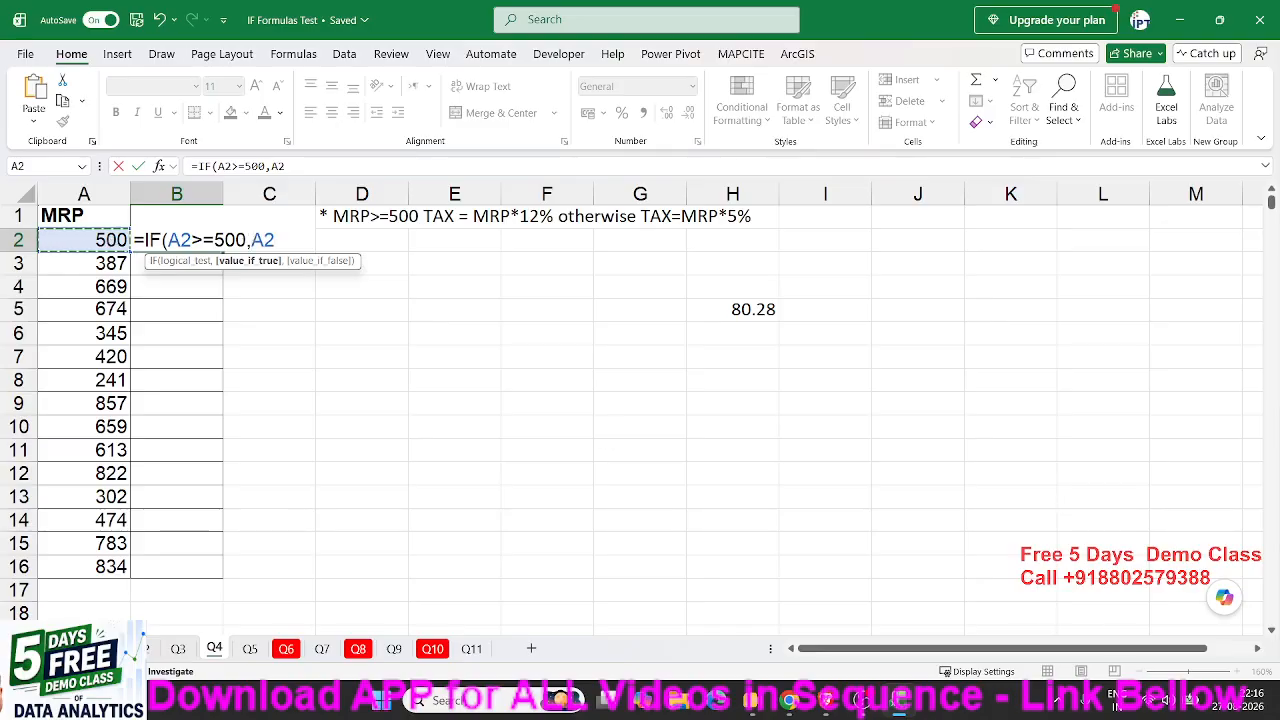
key("alt+Tab")
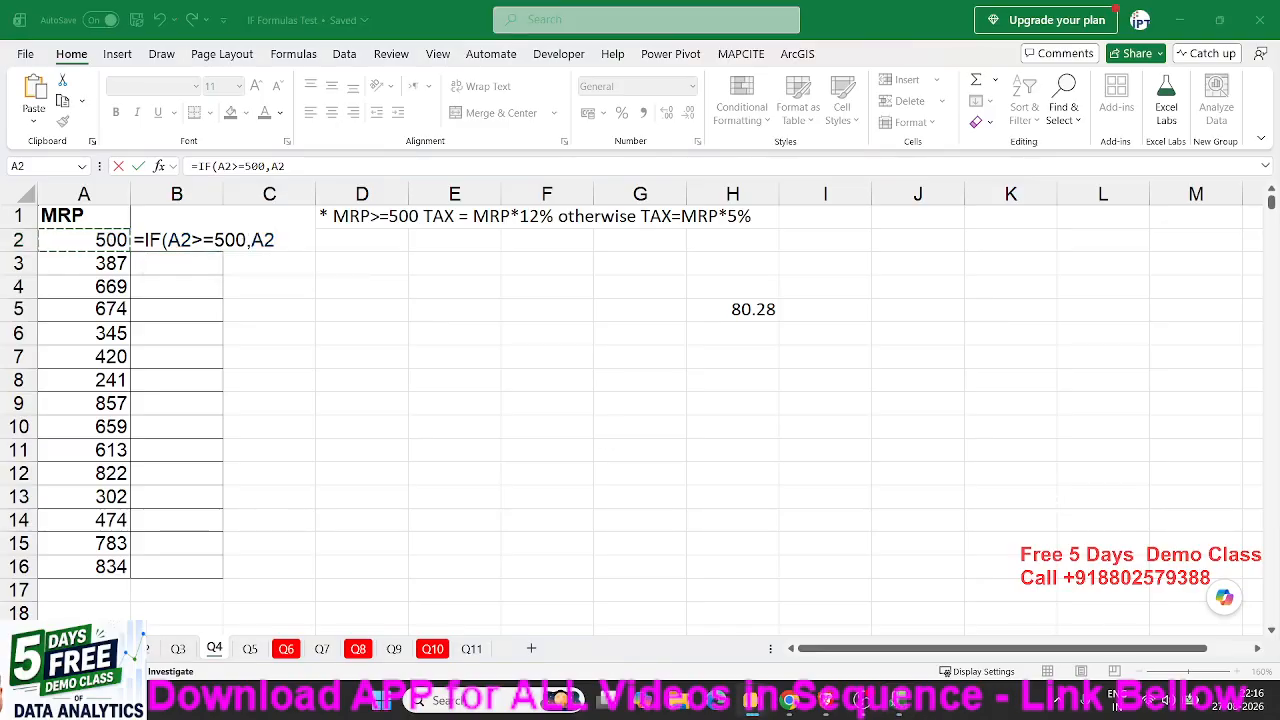
left_click(333, 242)
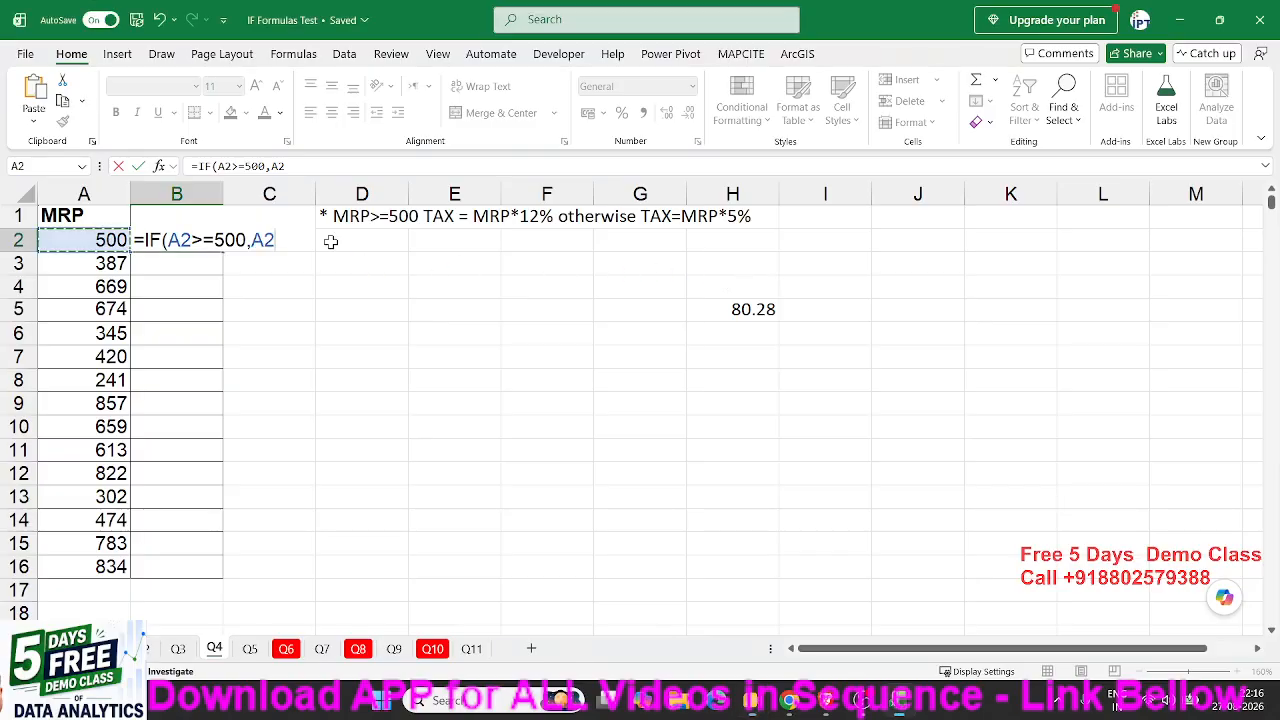
type("*")
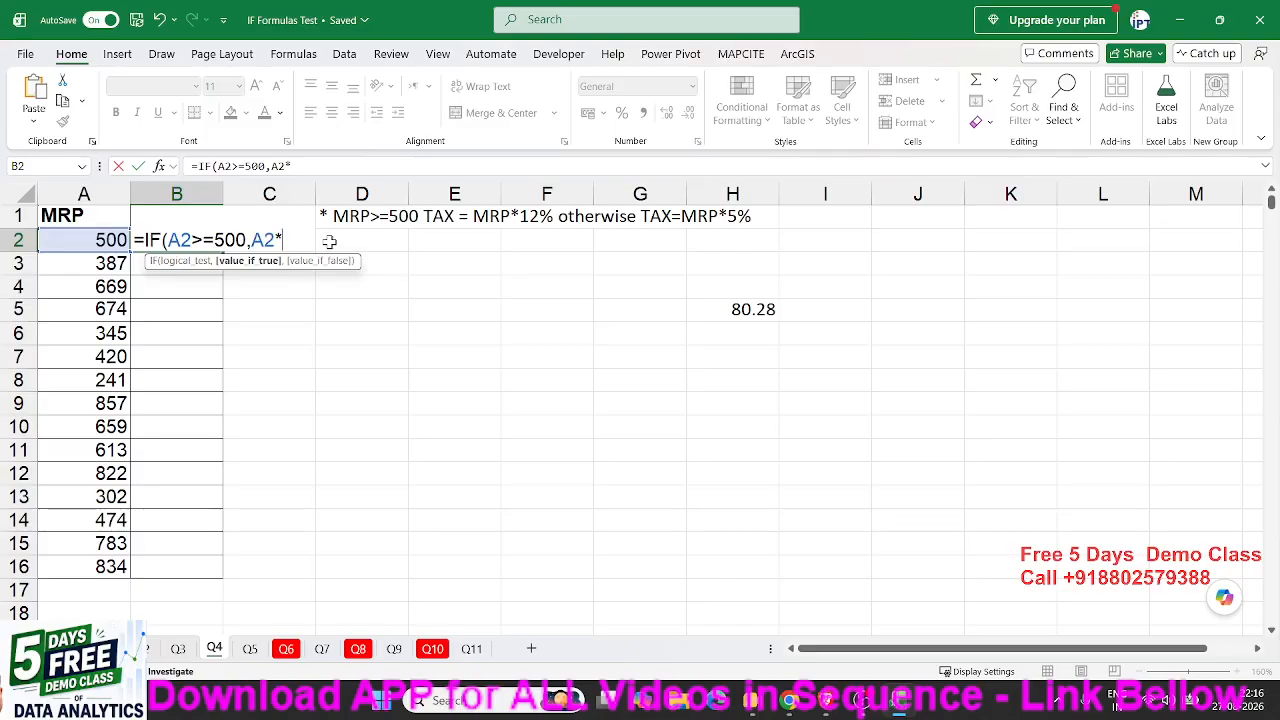
type("12%")
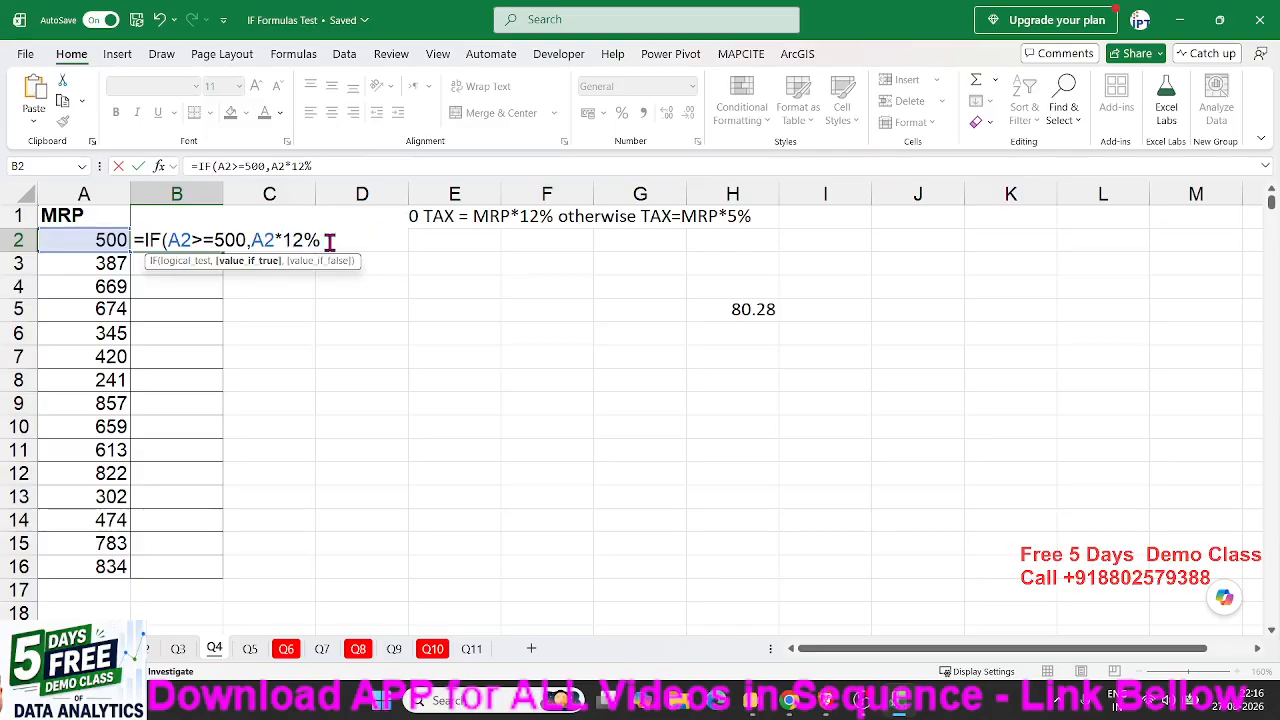
Complete B2's IF formula with A2*5% as the value if false and fill it down the TAX column to B16
type(",")
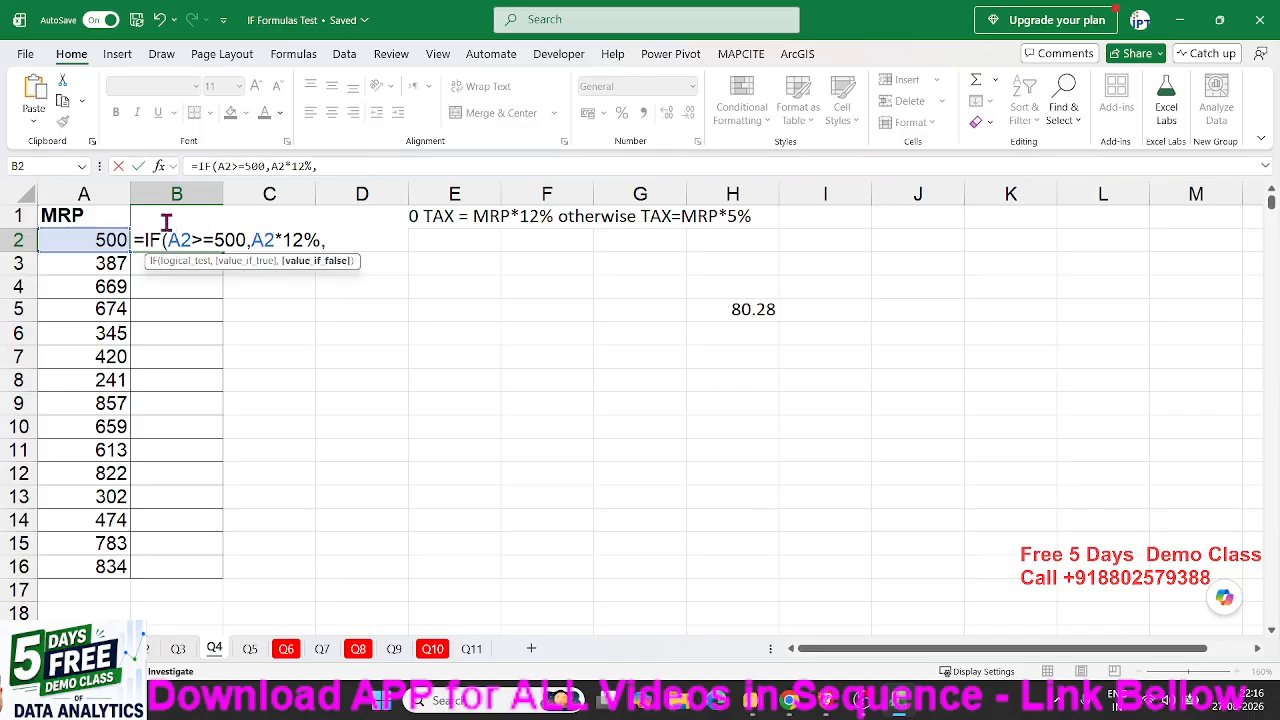
left_click(108, 236)
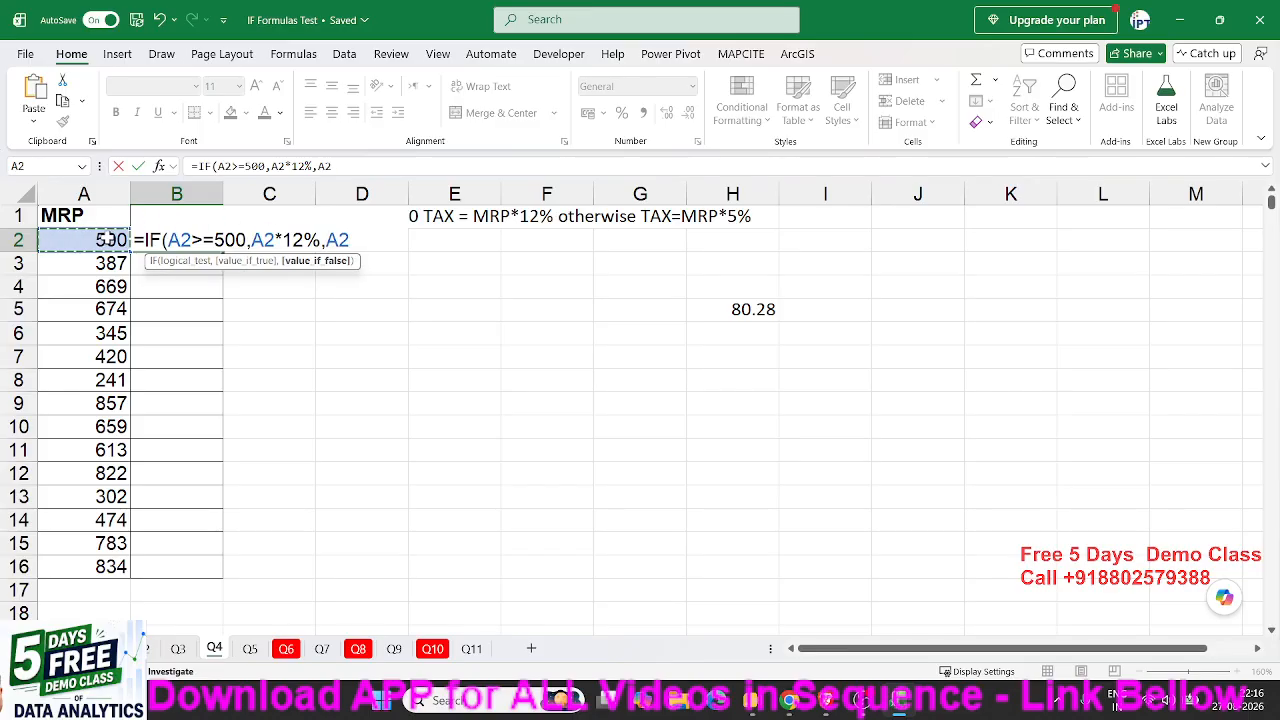
type("*5%")
key("ctrl+Return")
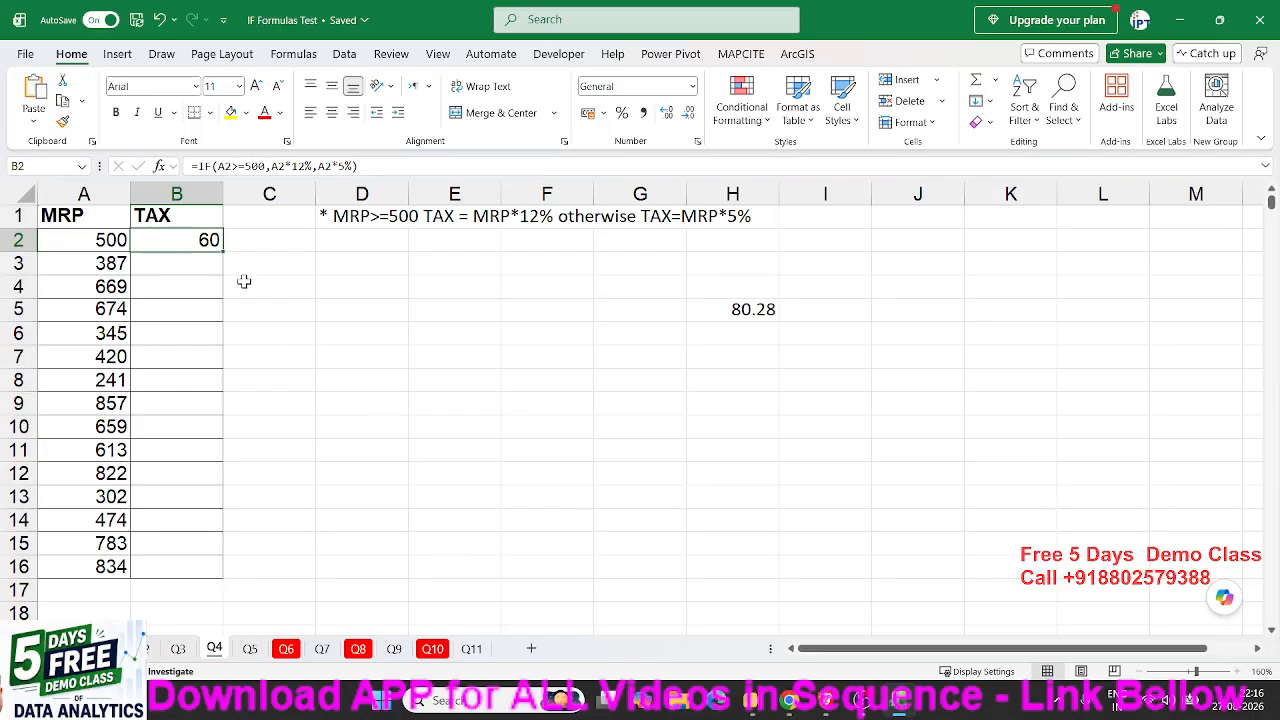
left_click_drag(224, 255, 209, 563)
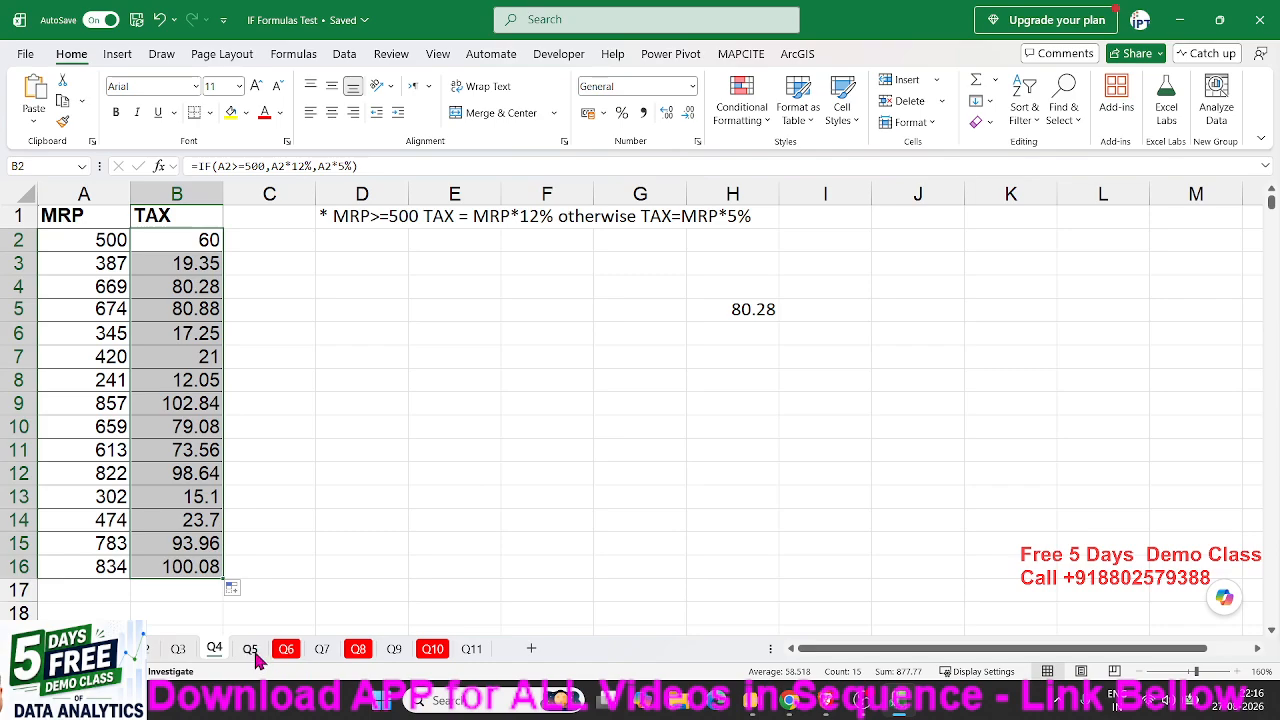
On sheet Q5, begin an IF formula in B2 under Duty that tests whether A2 is greater than a value
left_click(250, 649)
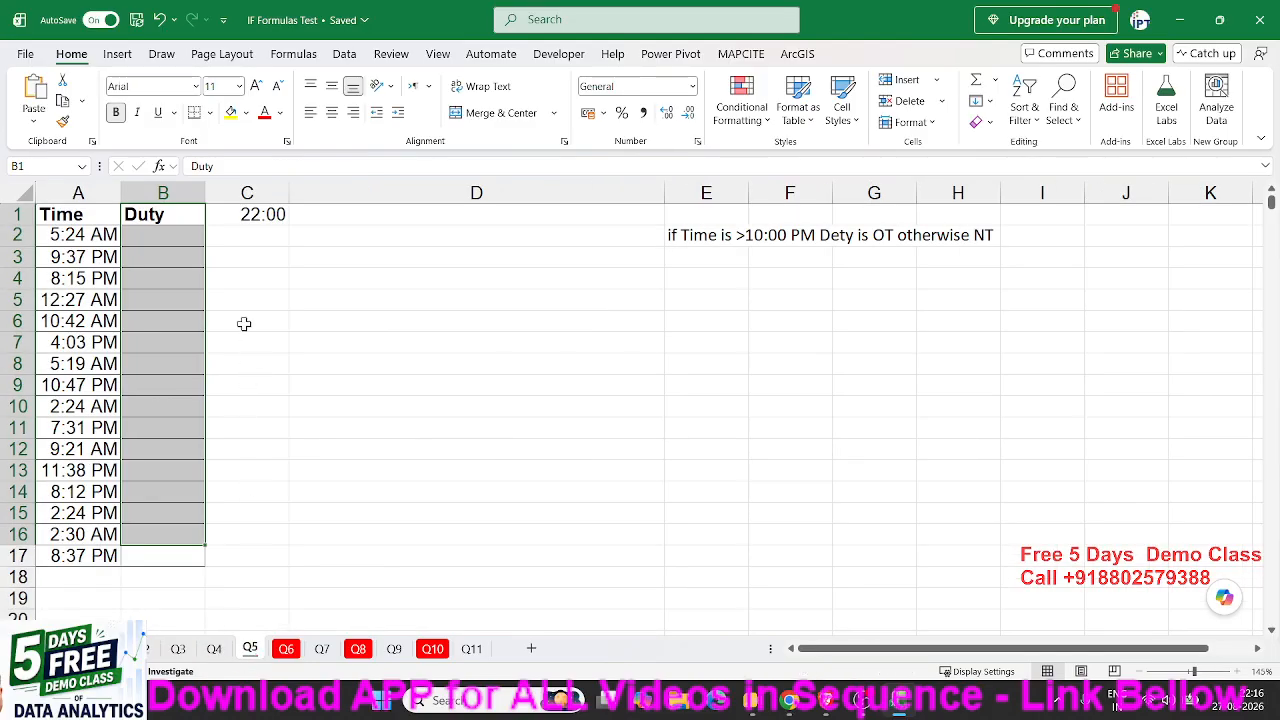
left_click(177, 240)
type("=")
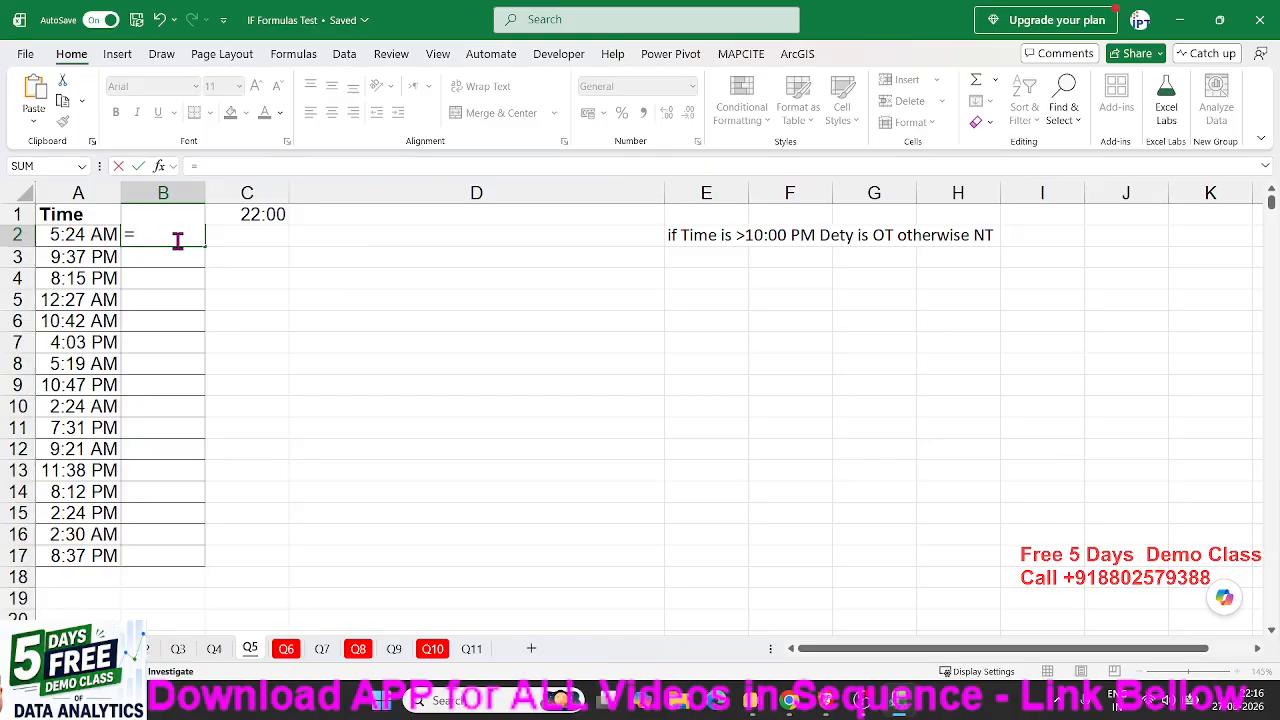
key("Left")
key("BackSpace")
key("BackSpace")
type("IF(")
key("Left")
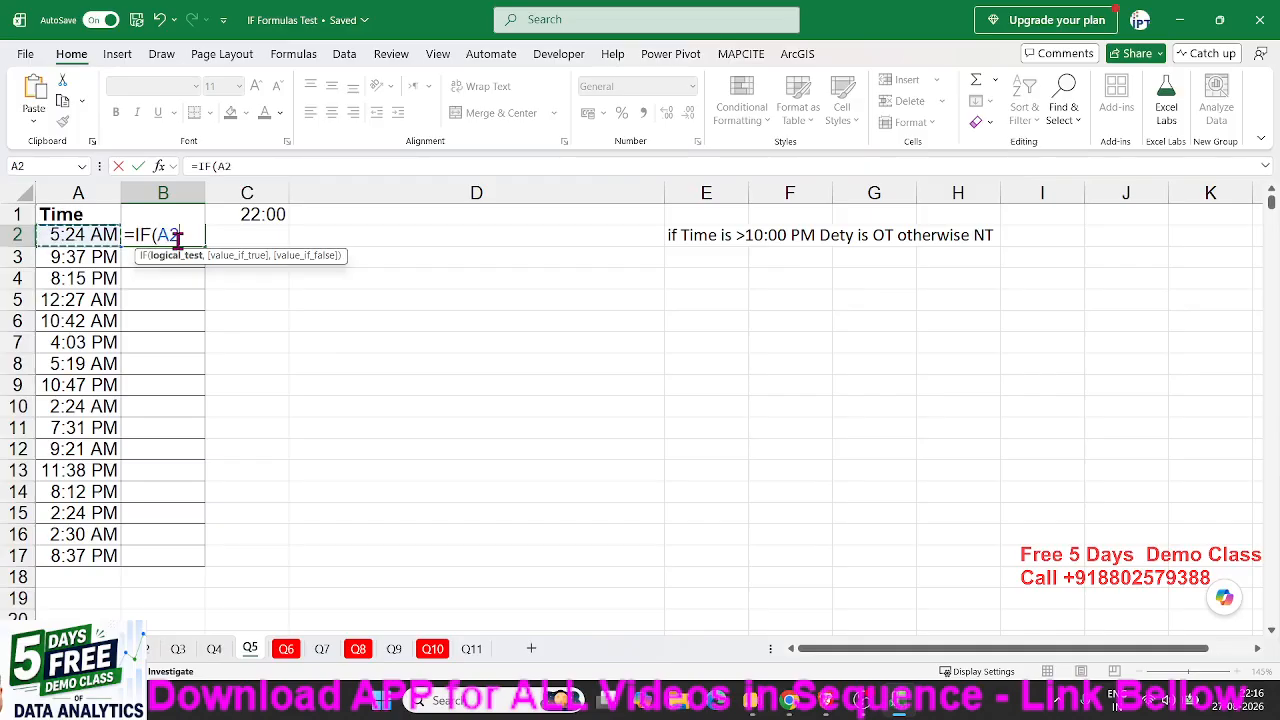
type(">")
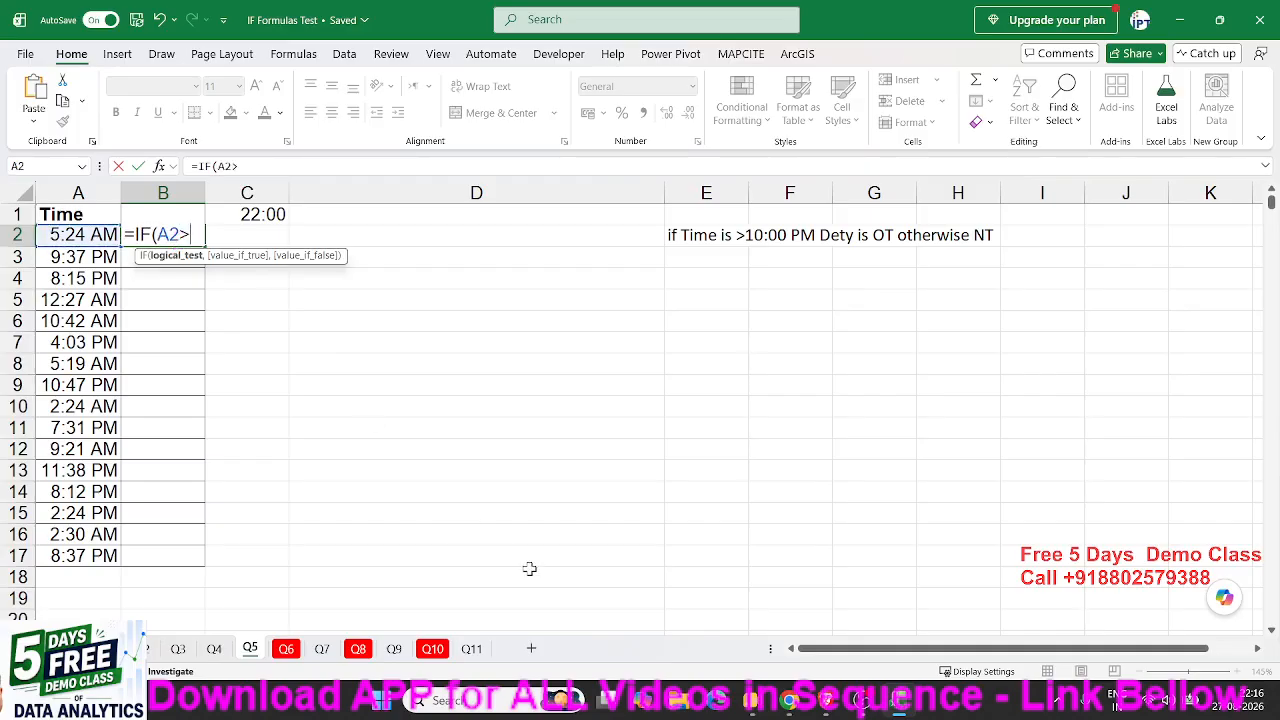
Complete the logical test in B2's IF formula with TIME(22,0,0) as the threshold
type("22")
key("BackSpace")
key("BackSpace")
type("tim")
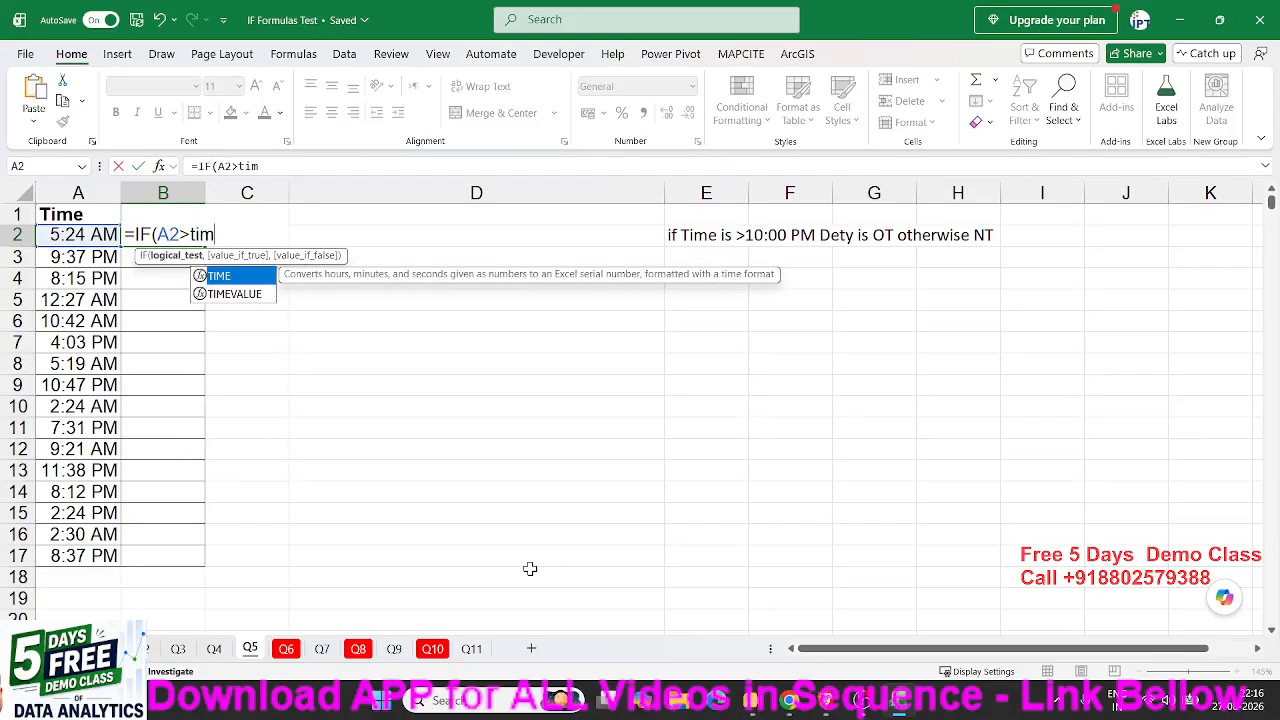
key("Tab")
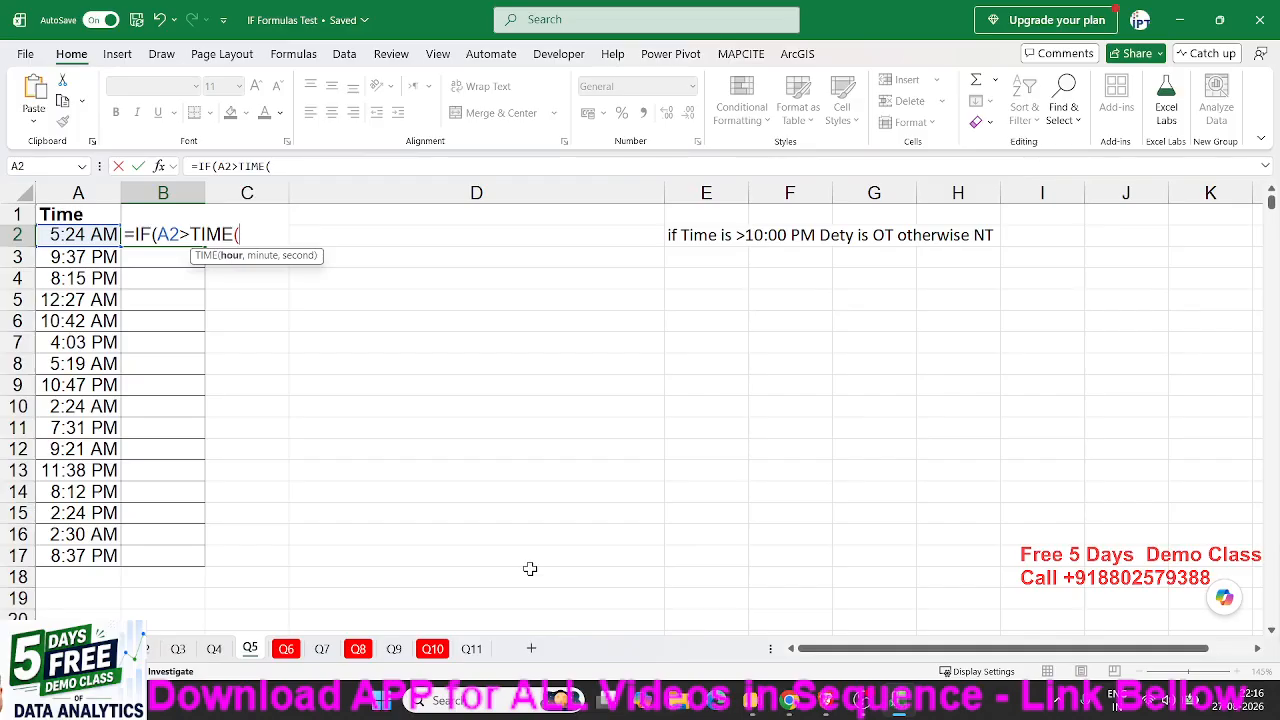
type("22,0,0")
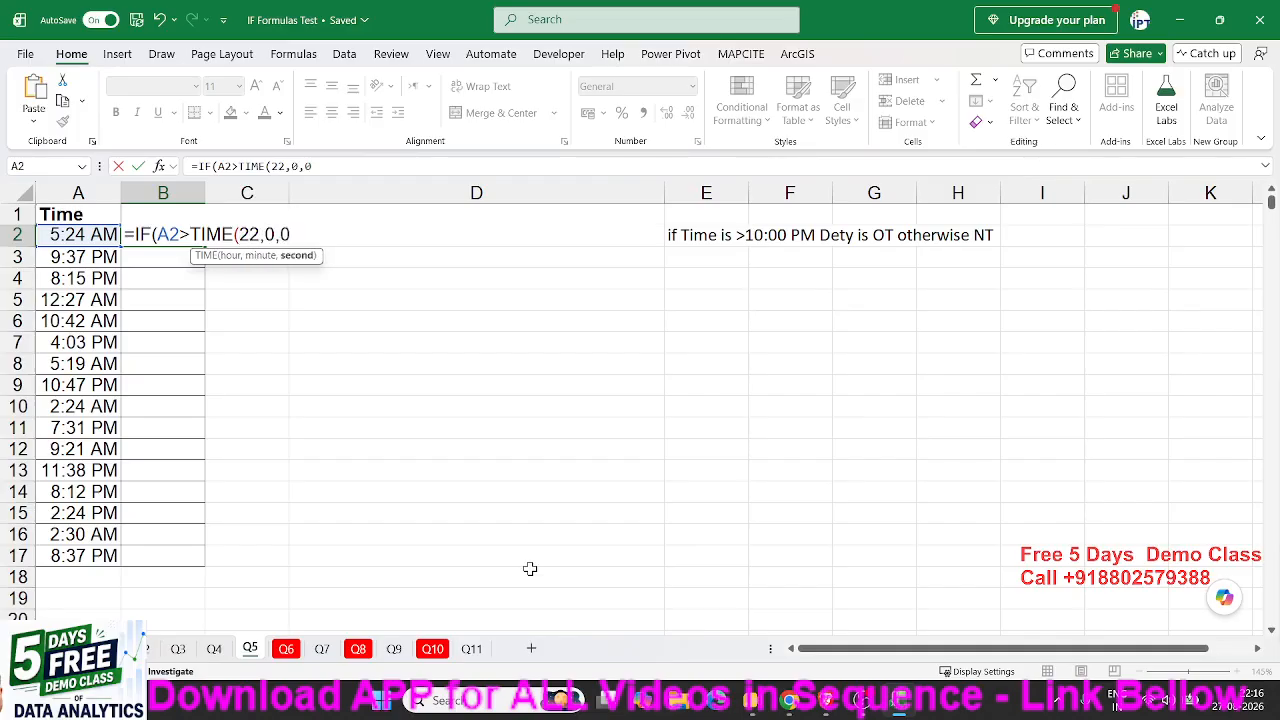
type("),")
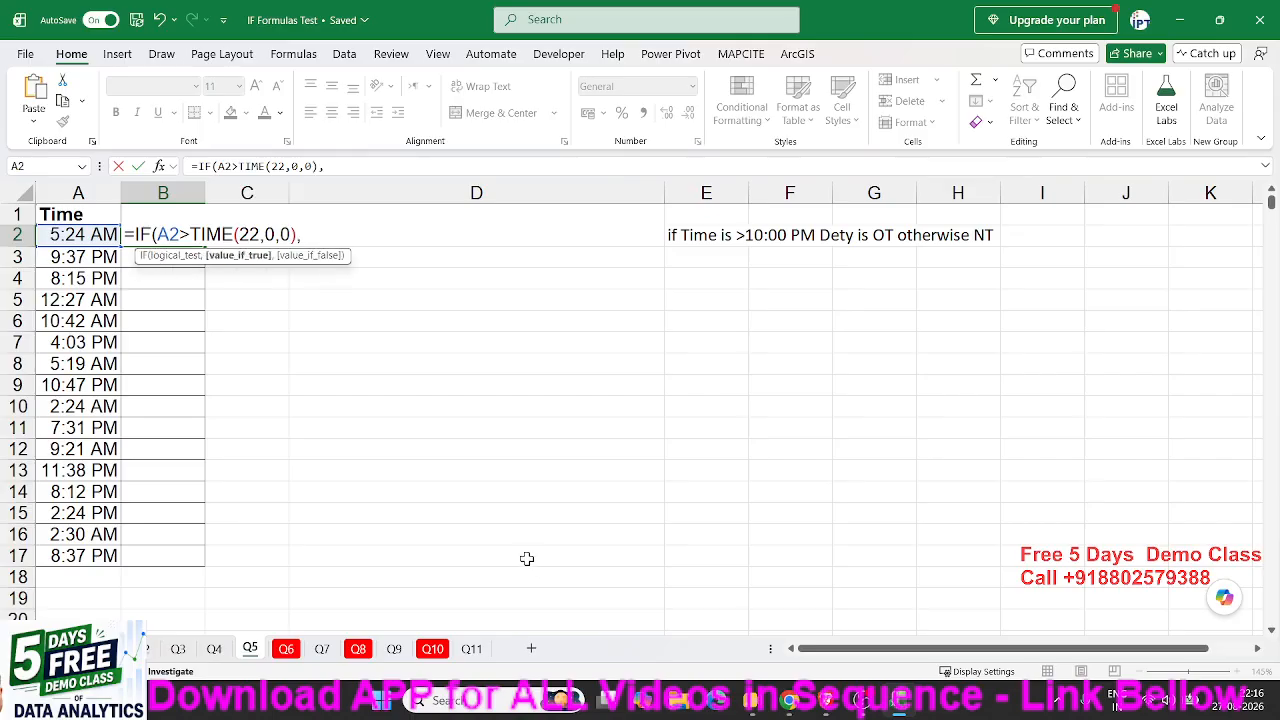
Finish B2's IF formula with "OT" if true and "NT" if false, and fill it down the Duty column to B17
type("\"OT\",\"NT")
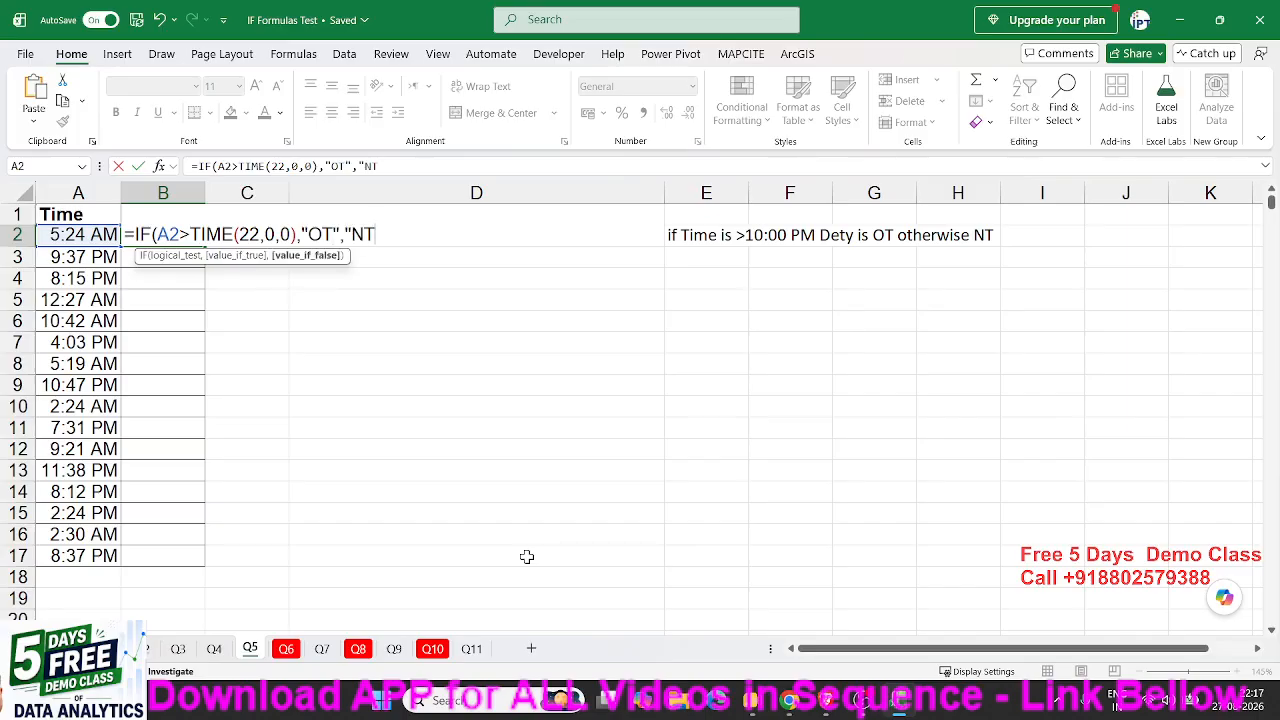
type("\"")
key("Return")
key("Return")
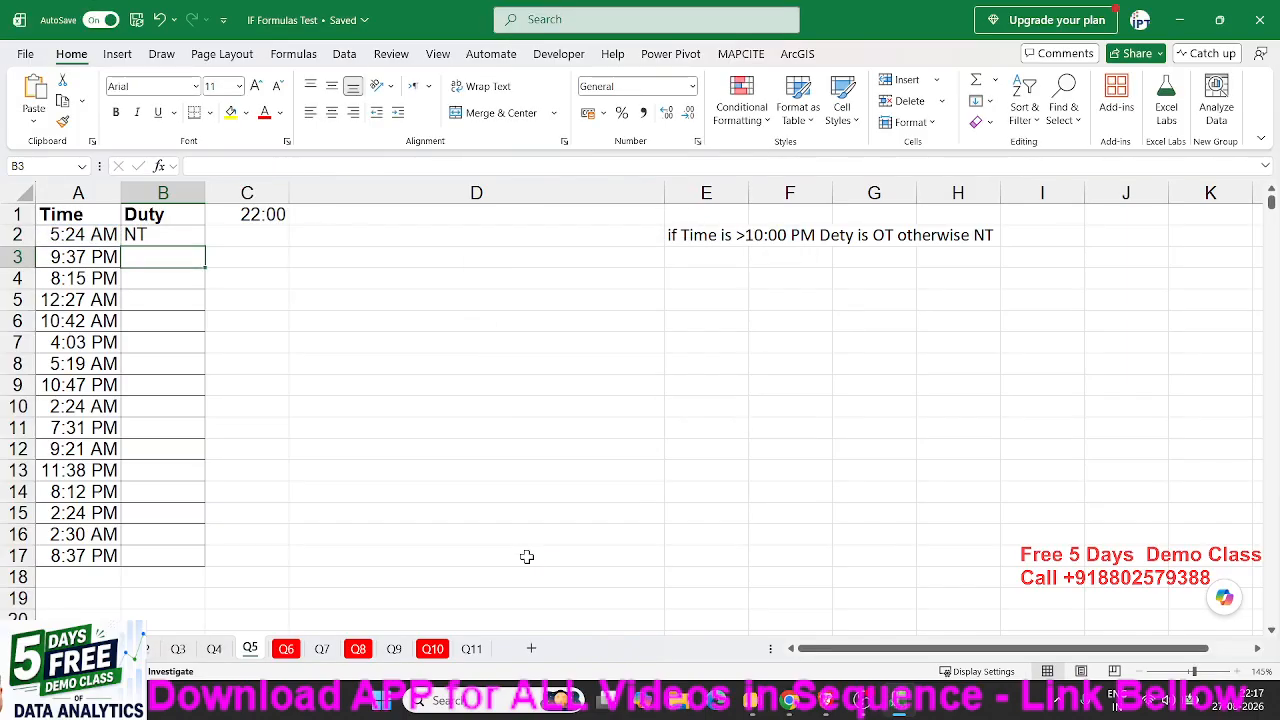
key("Up")
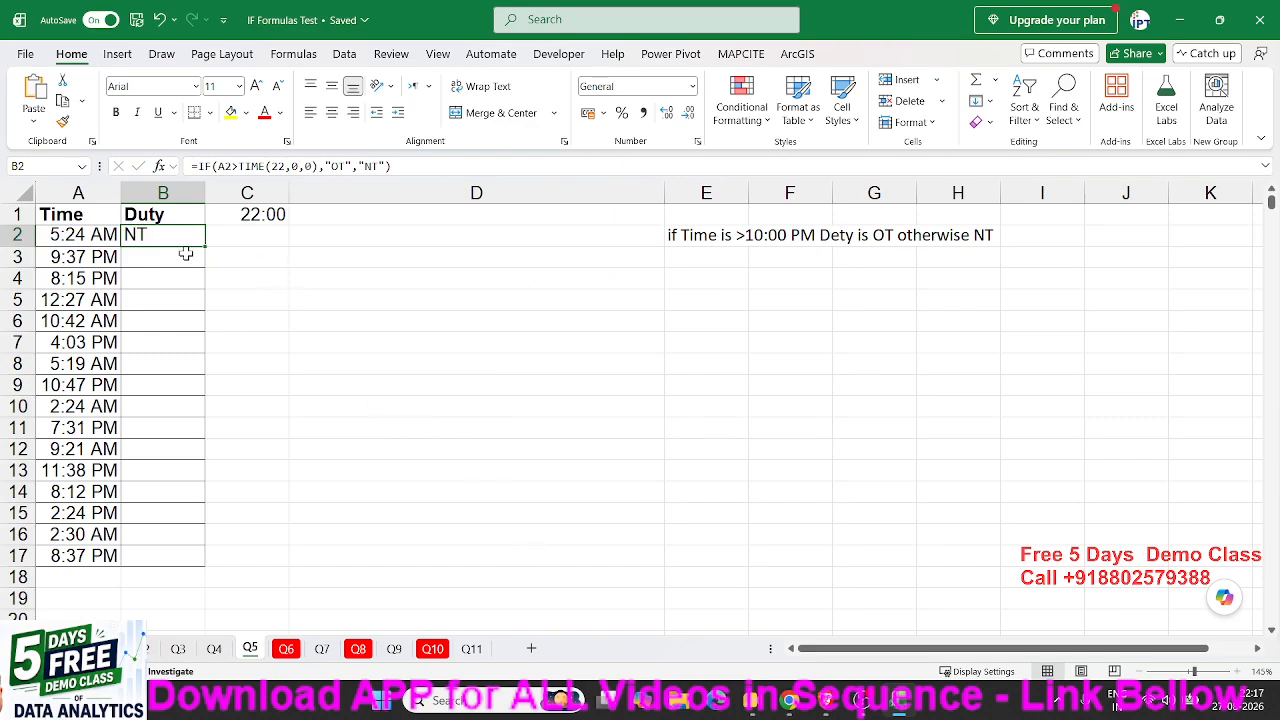
double_click(202, 249)
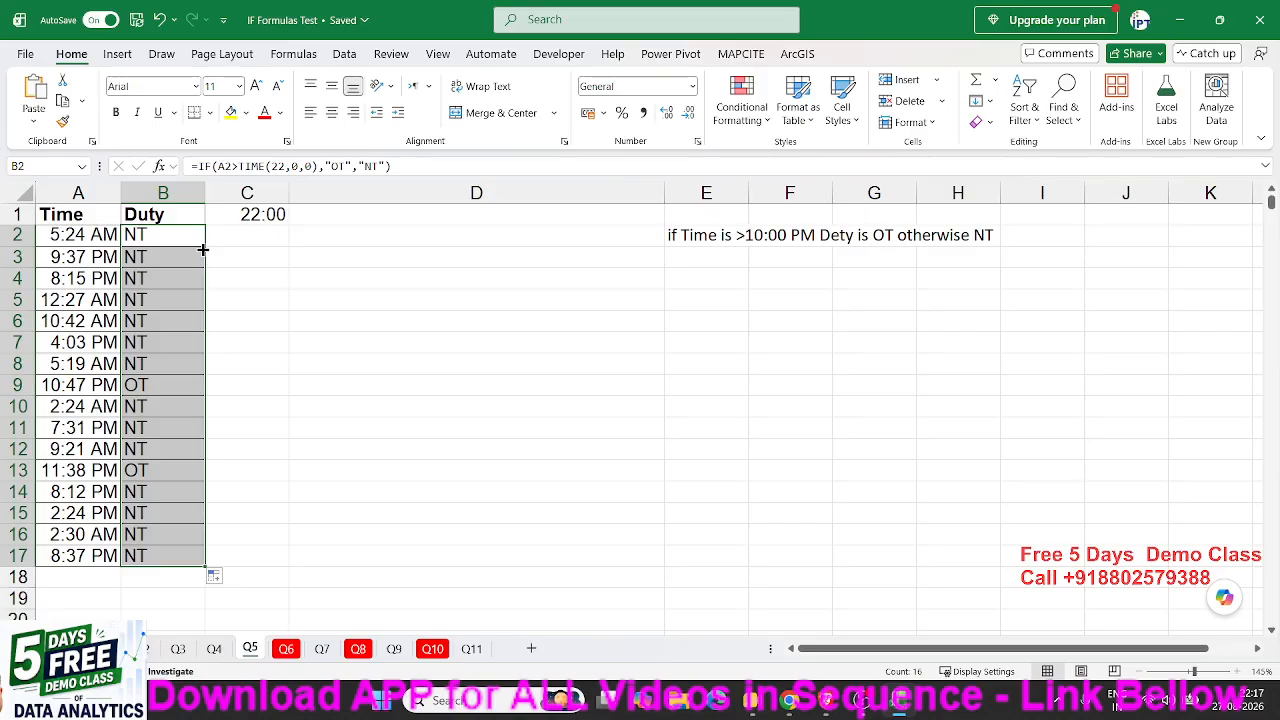
On sheet Q6, start a COUNTIF formula in H2 under Result with And
left_click(285, 649)
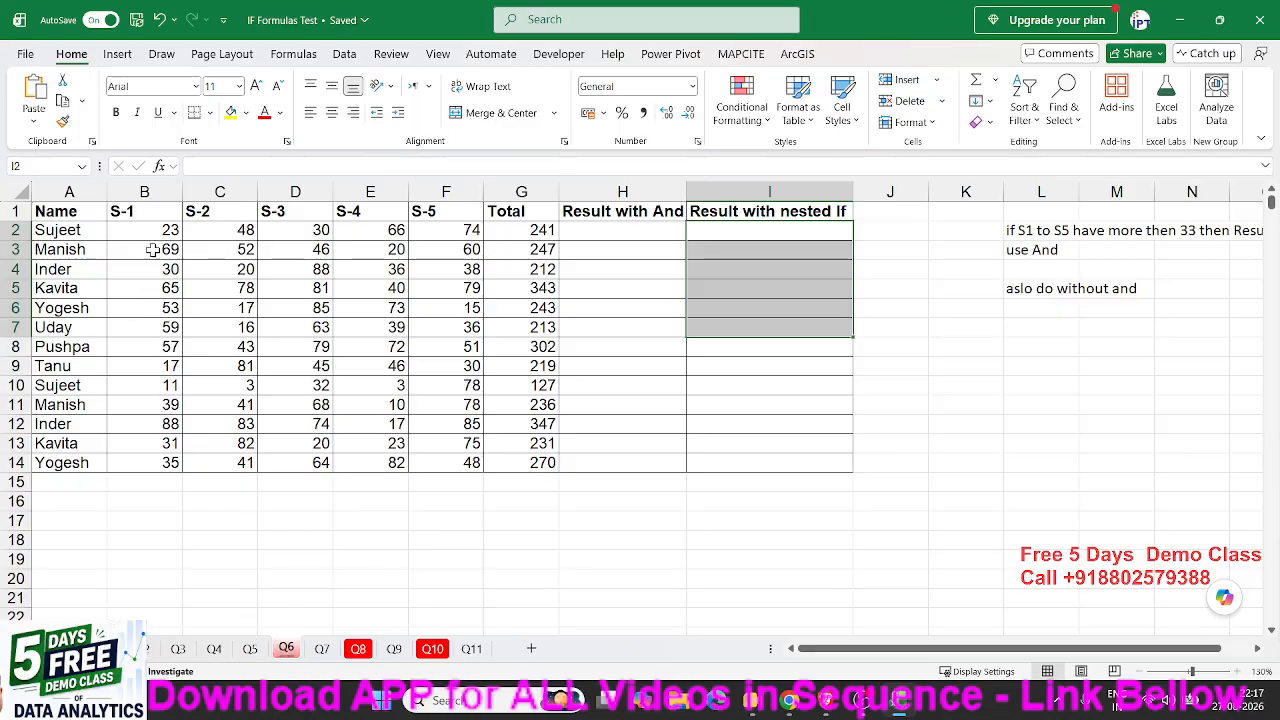
left_click_drag(155, 232, 492, 236)
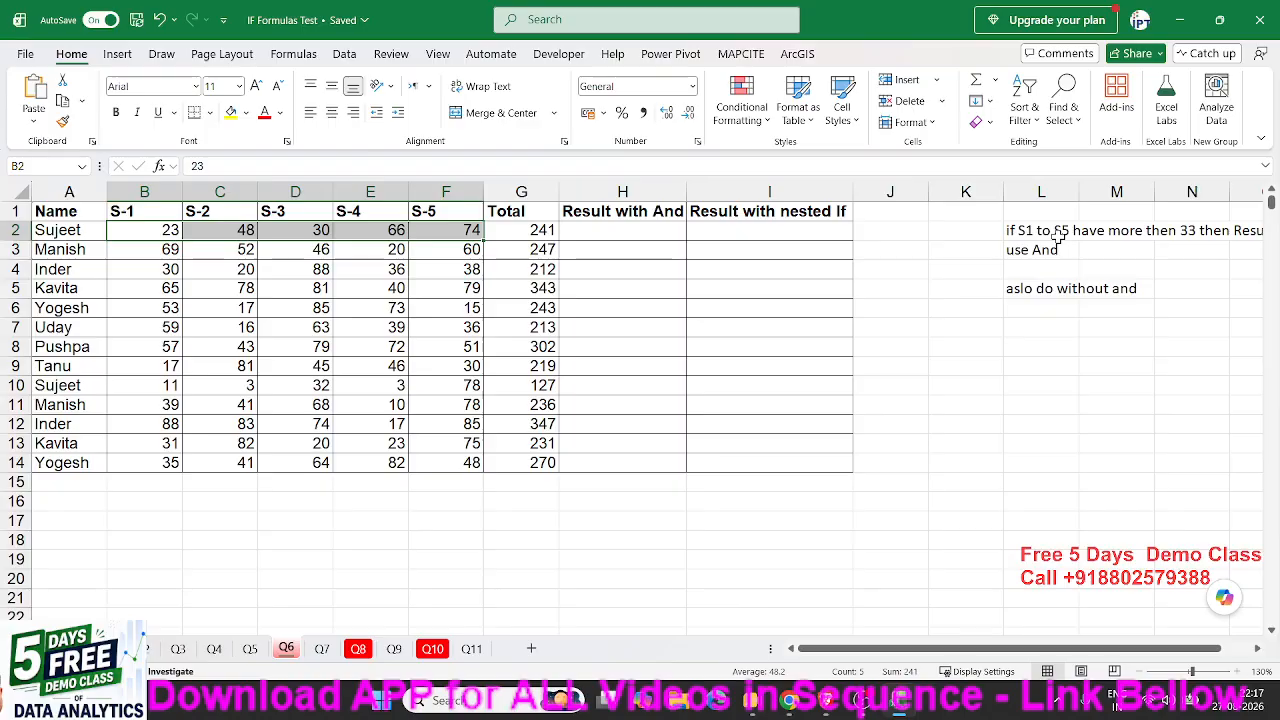
left_click(615, 236)
type("=")
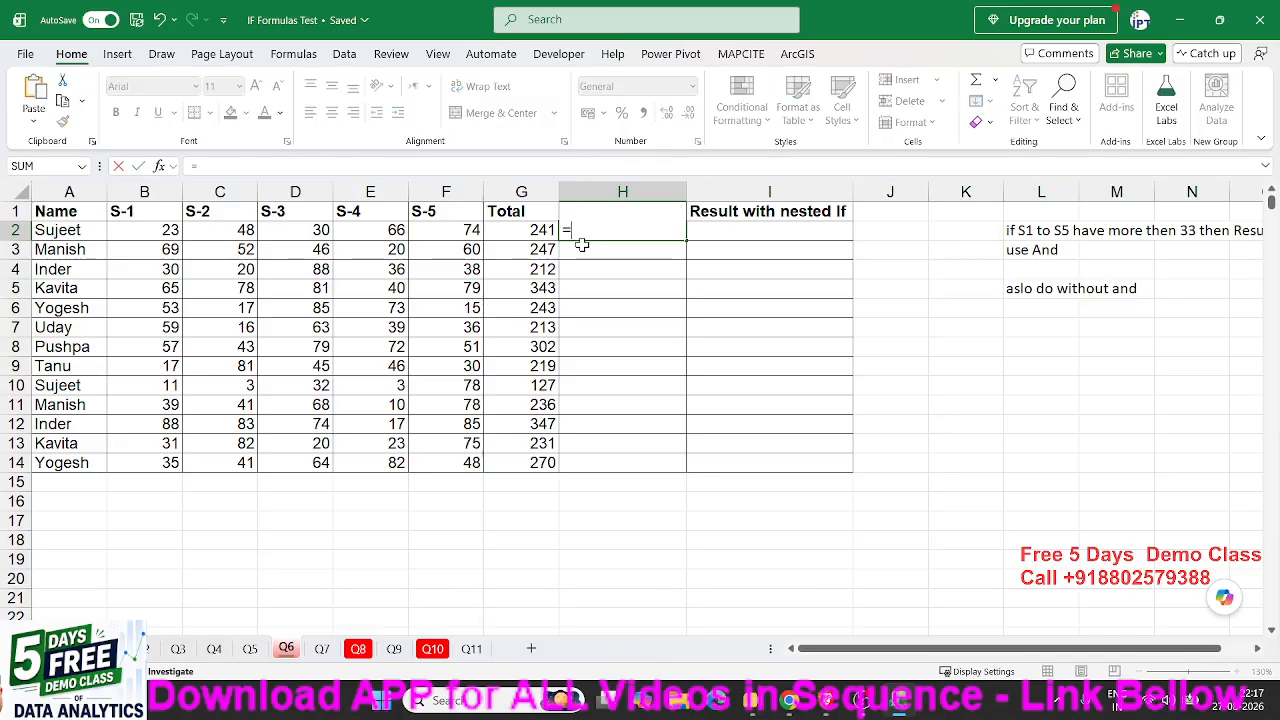
type("coun")
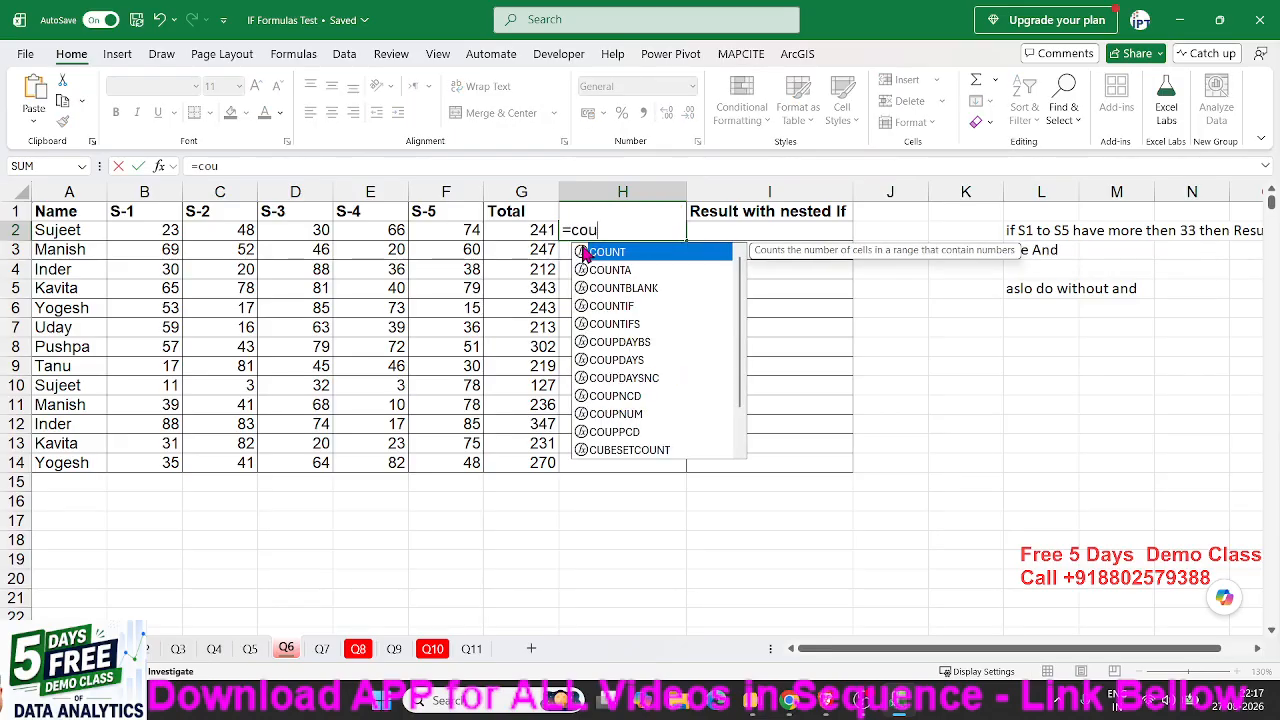
key("Down")
key("Down")
key("Down")
key("Escape")
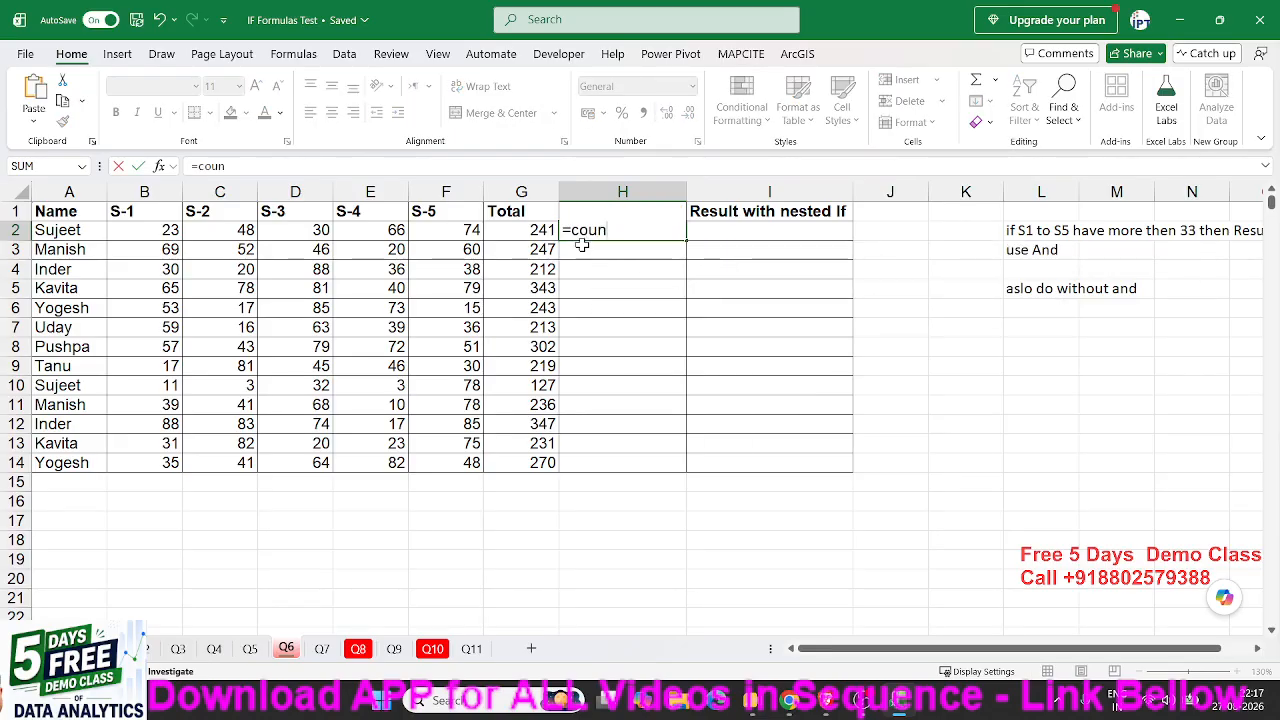
key("BackSpace")
key("Down")
key("Down")
key("Down")
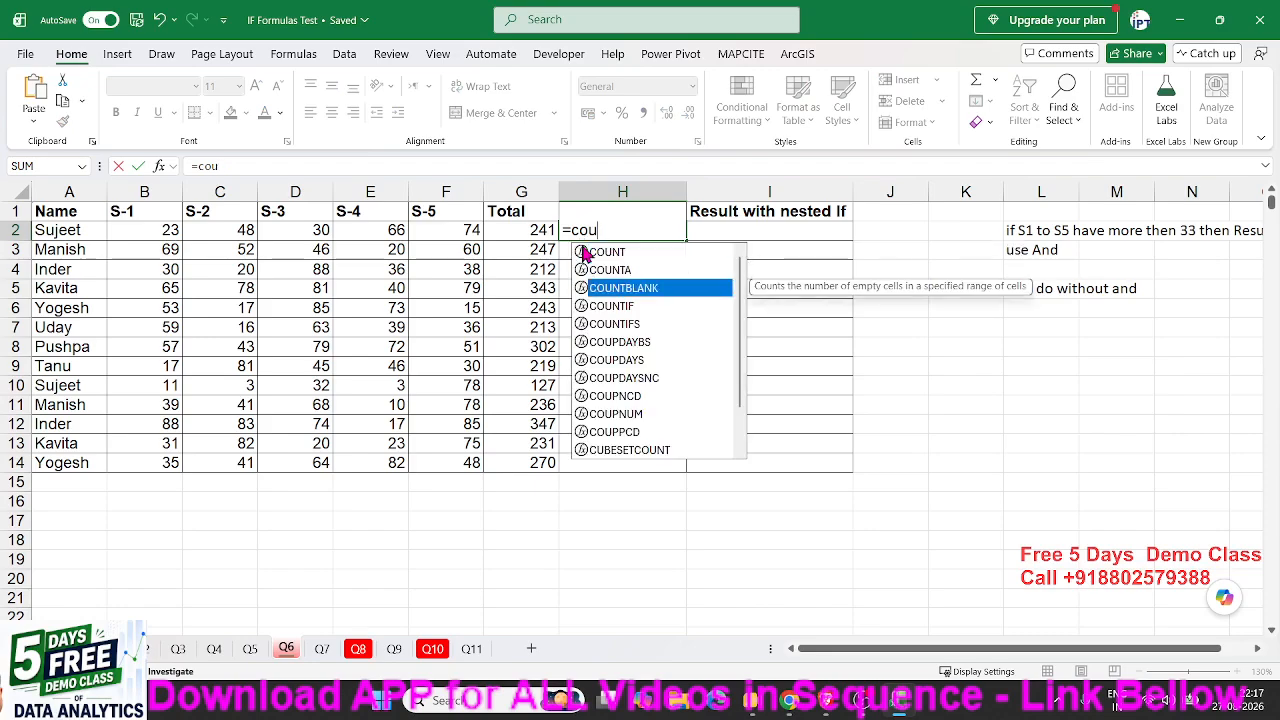
key("Tab")
Complete H2's COUNTIF formula with the range B2:F2 and the criteria ">=33"
key("Left")
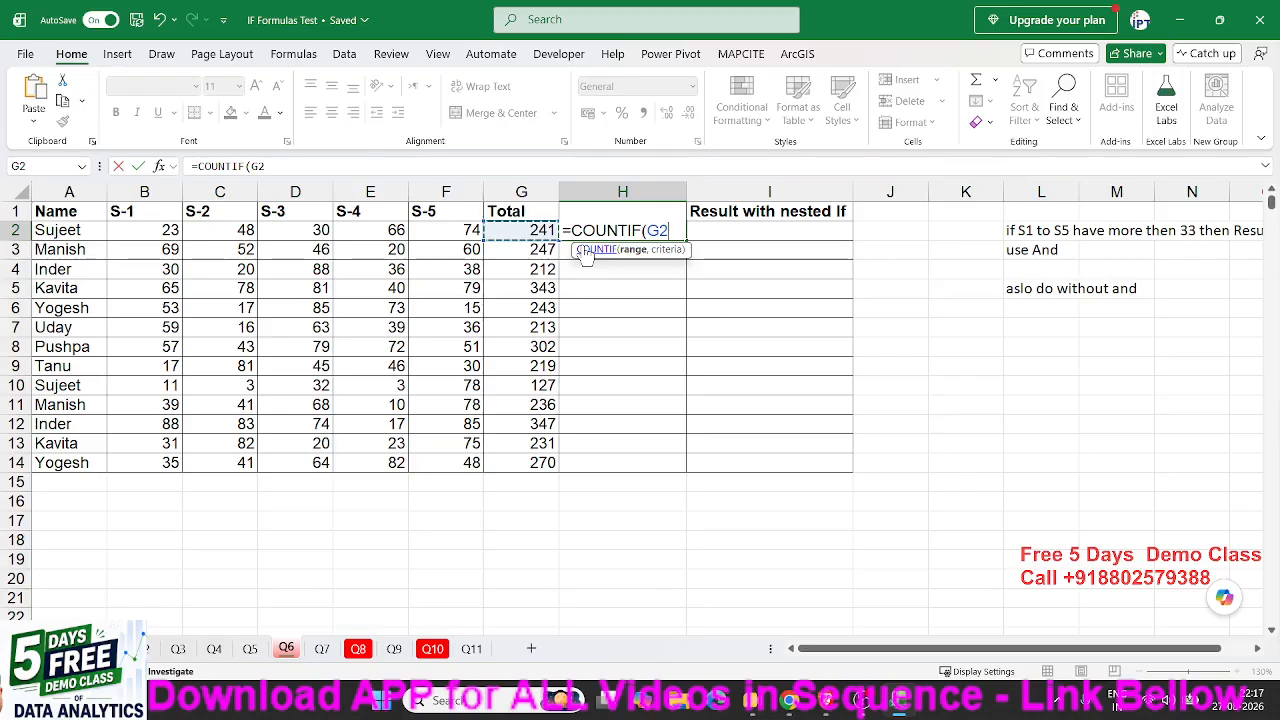
key("Left")
key("shift+Left")
key("shift+Left")
key("shift+Left")
key("shift+Left")
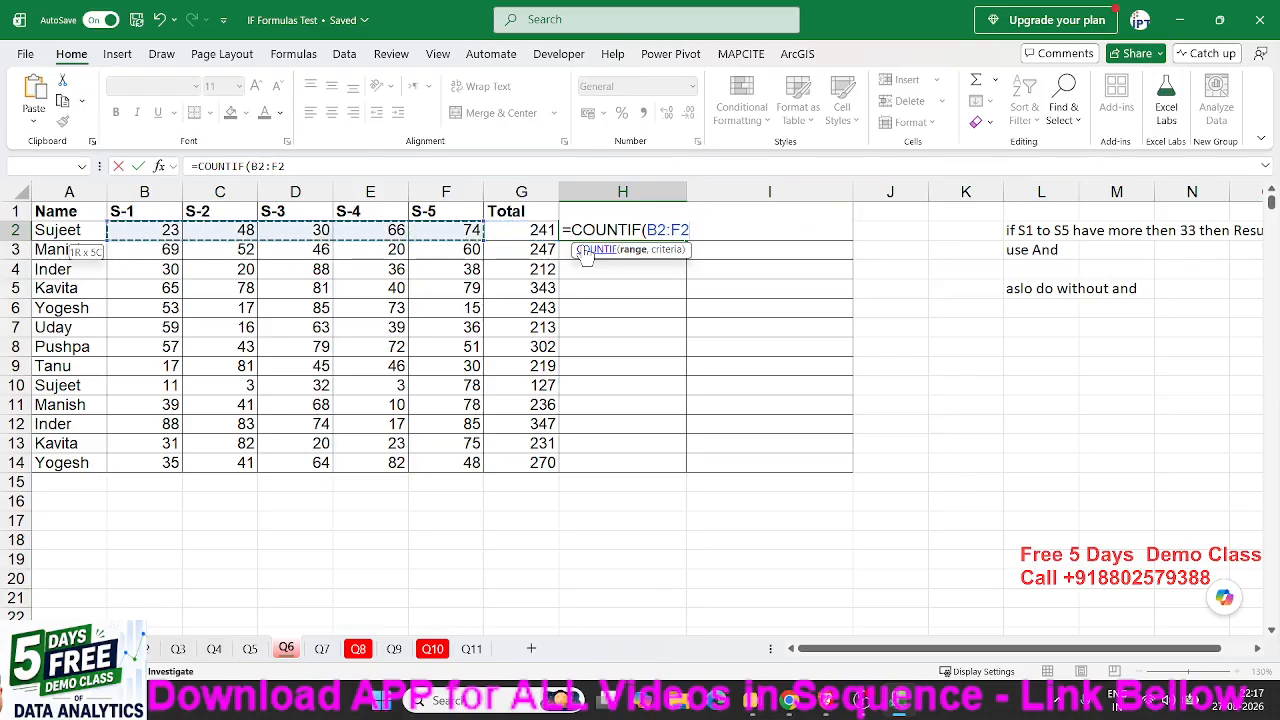
type(",\">=")
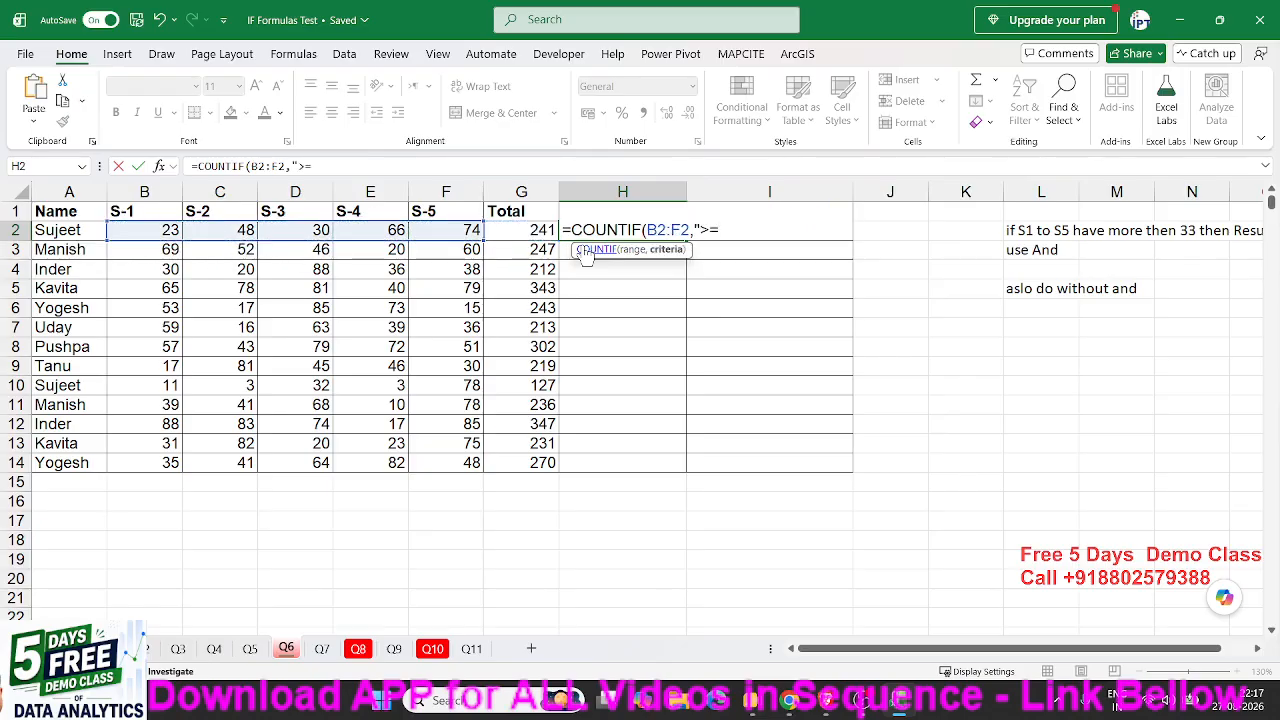
type("33\")")
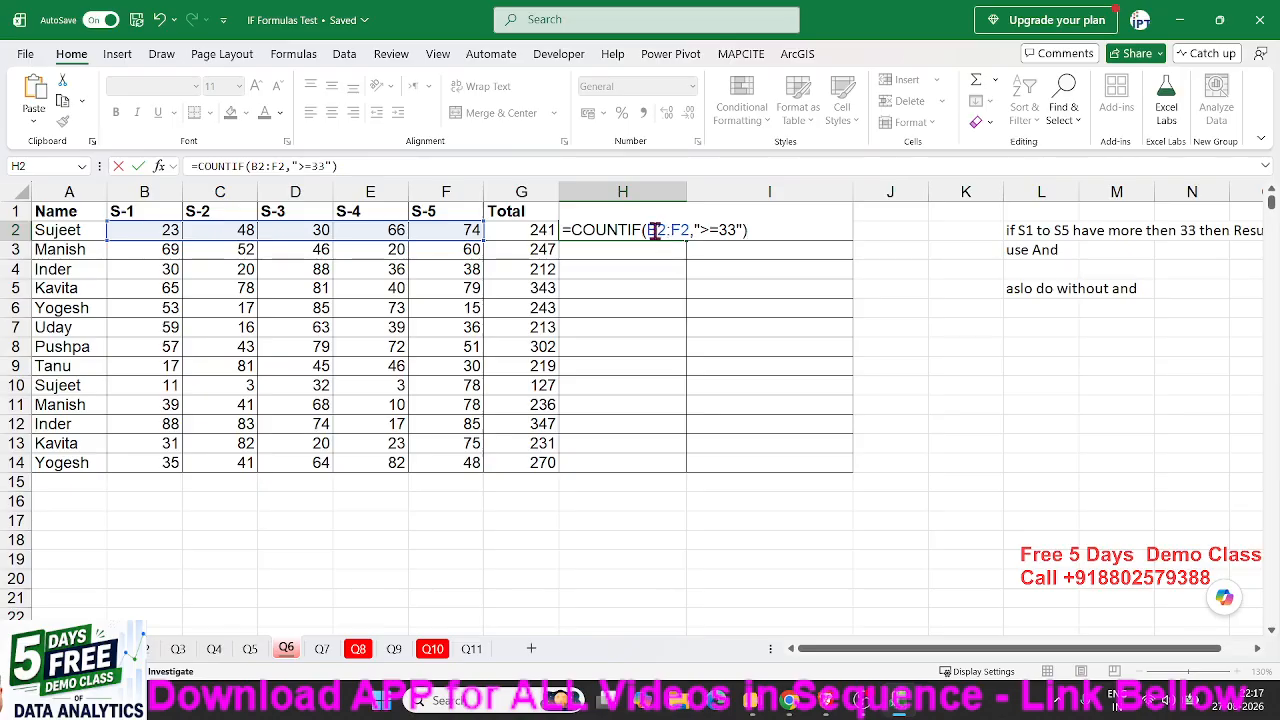
left_click_drag(648, 229, 690, 231)
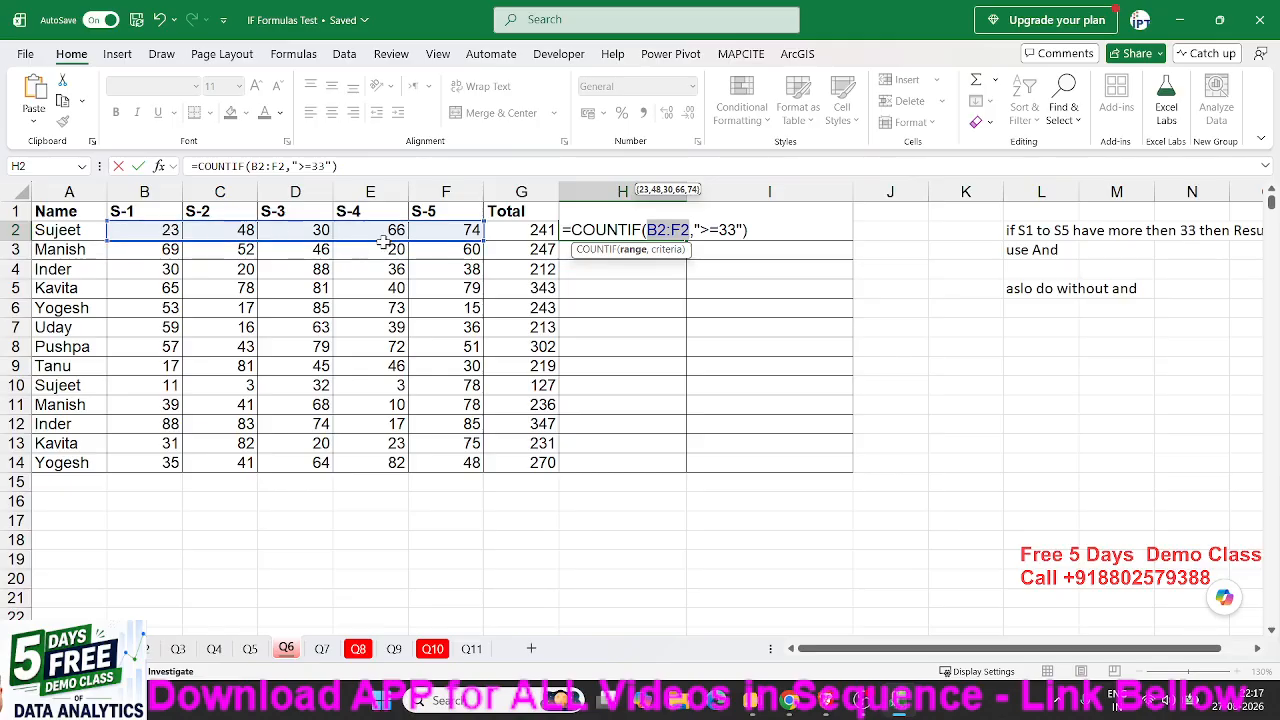
left_click(699, 231)
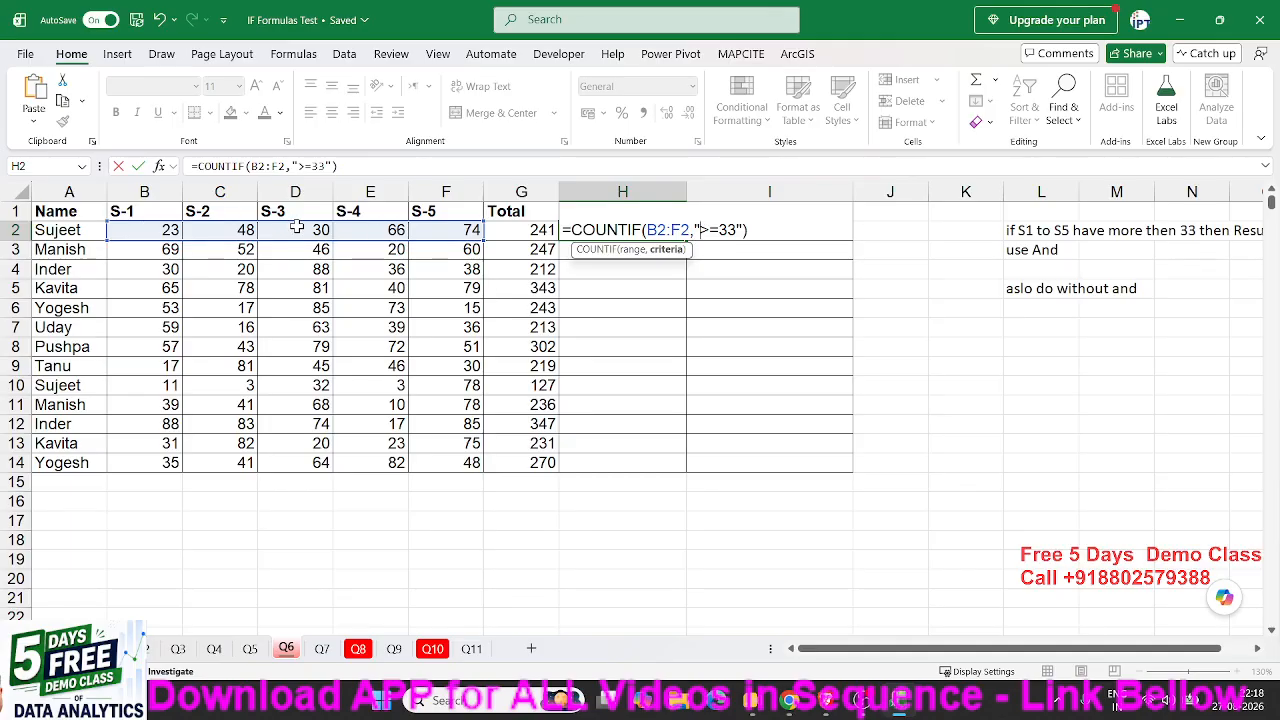
key("Return")
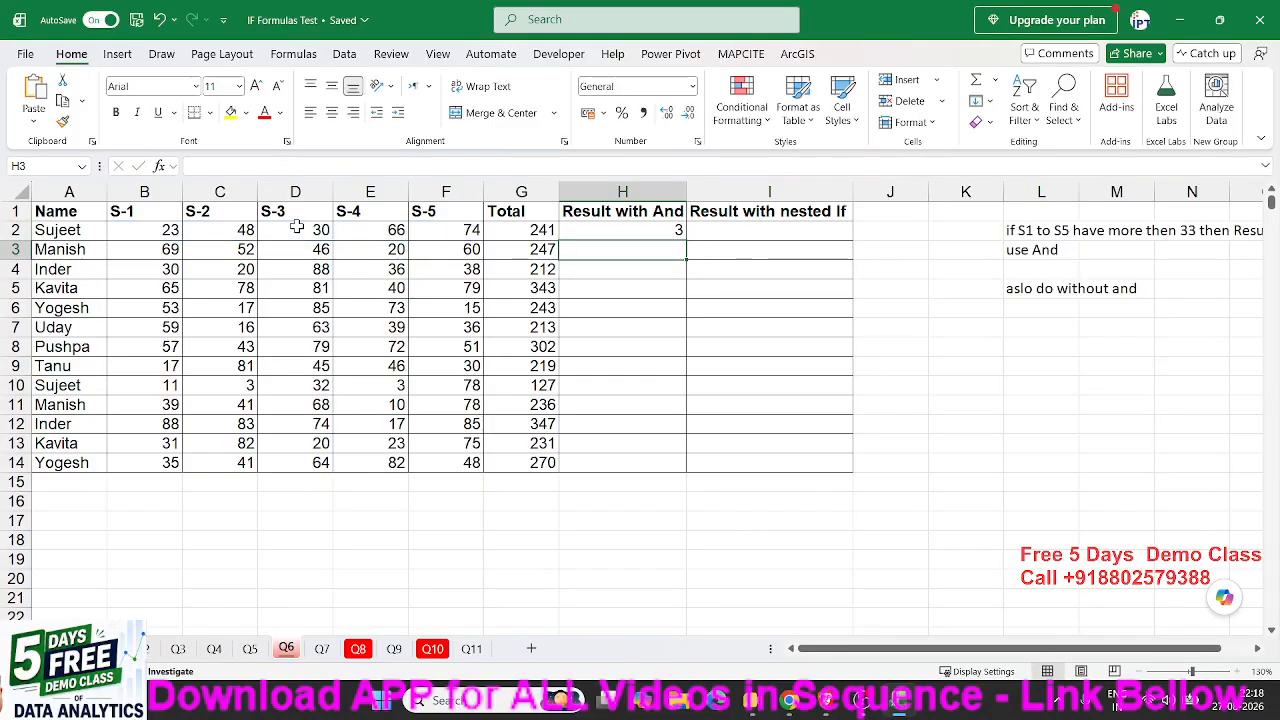
Wrap H2's COUNTIF in an IF that tests whether the count equals 5, with "pass" as the value if true
key("Up")
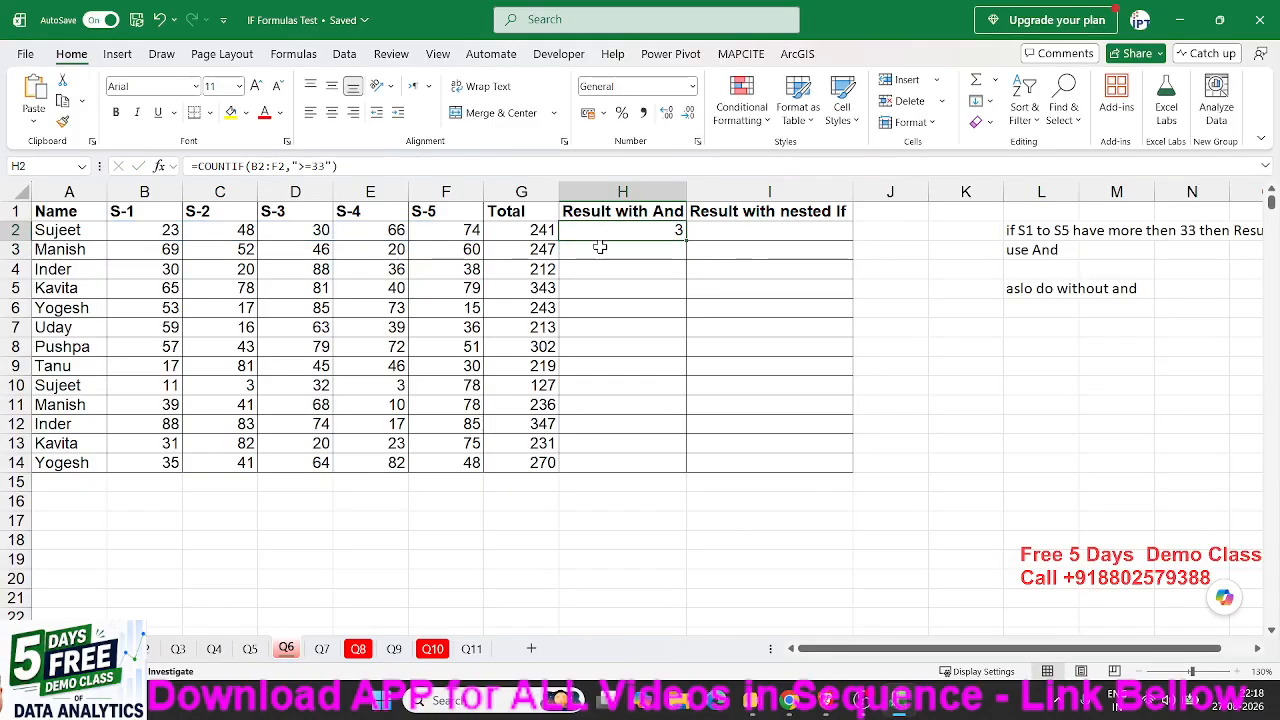
double_click(630, 230)
left_click(575, 230)
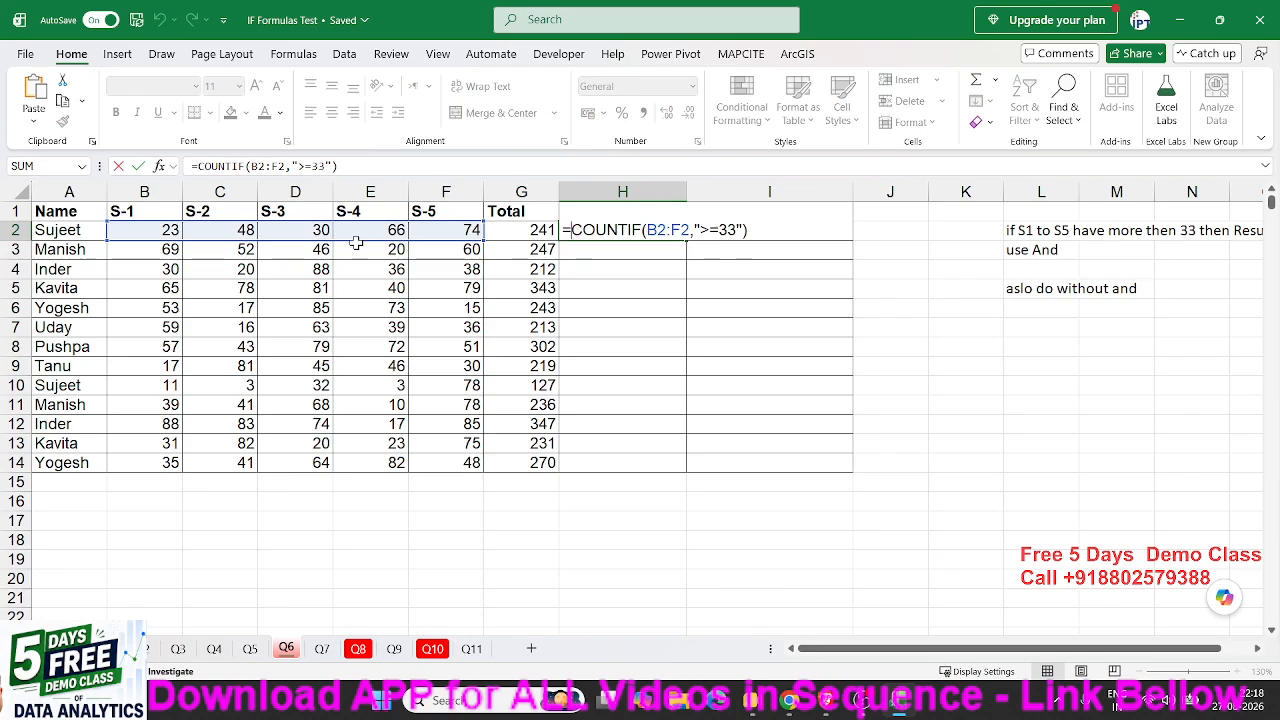
type("IF(")
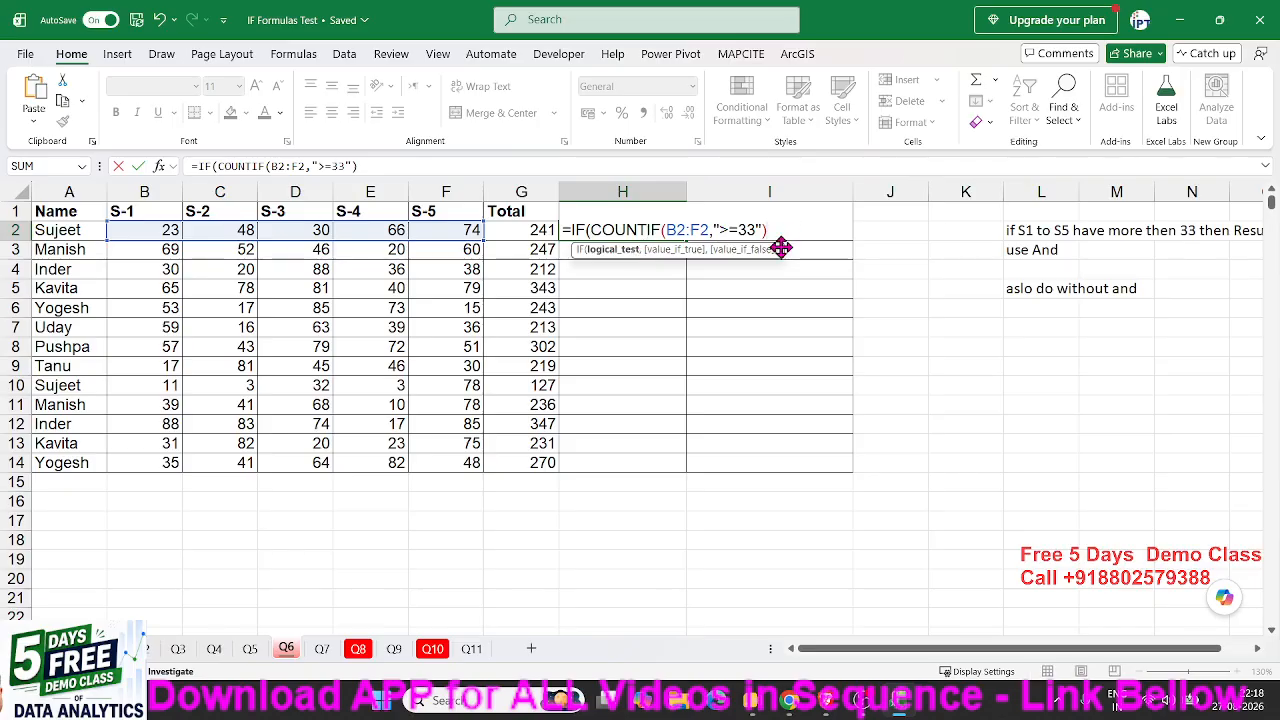
key("End")
type("=5,\"p")
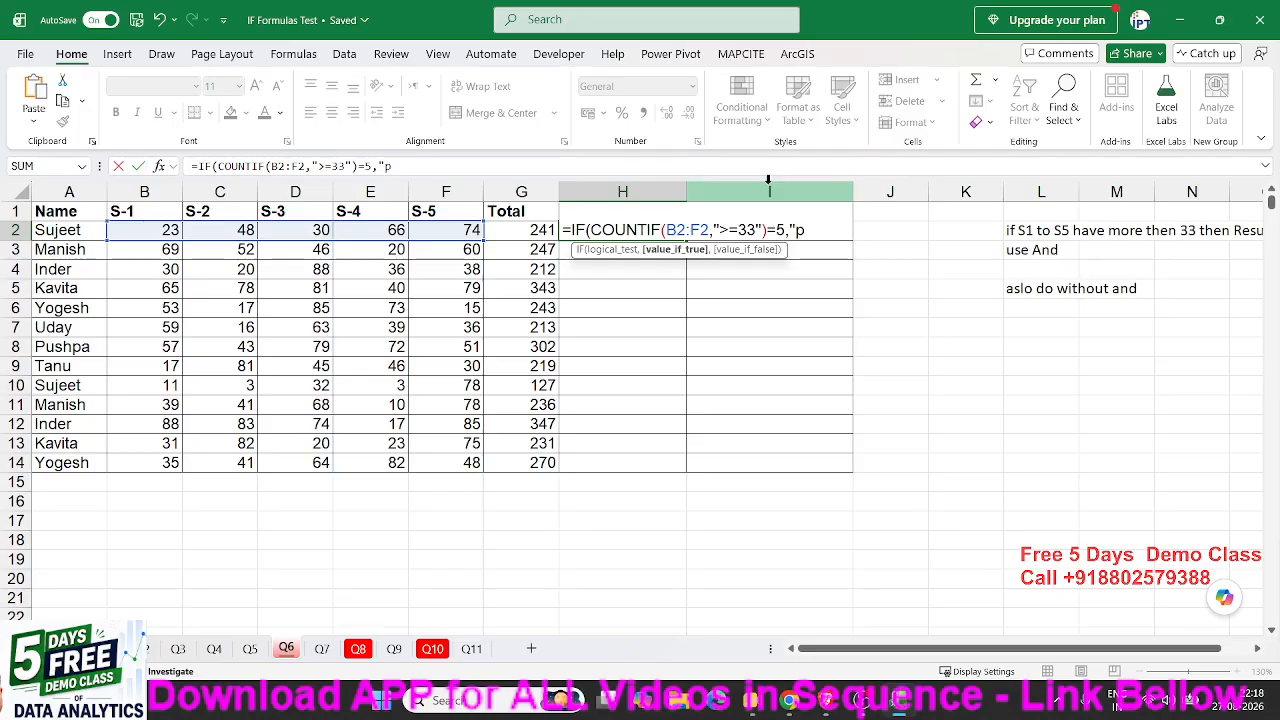
type("ass\",")
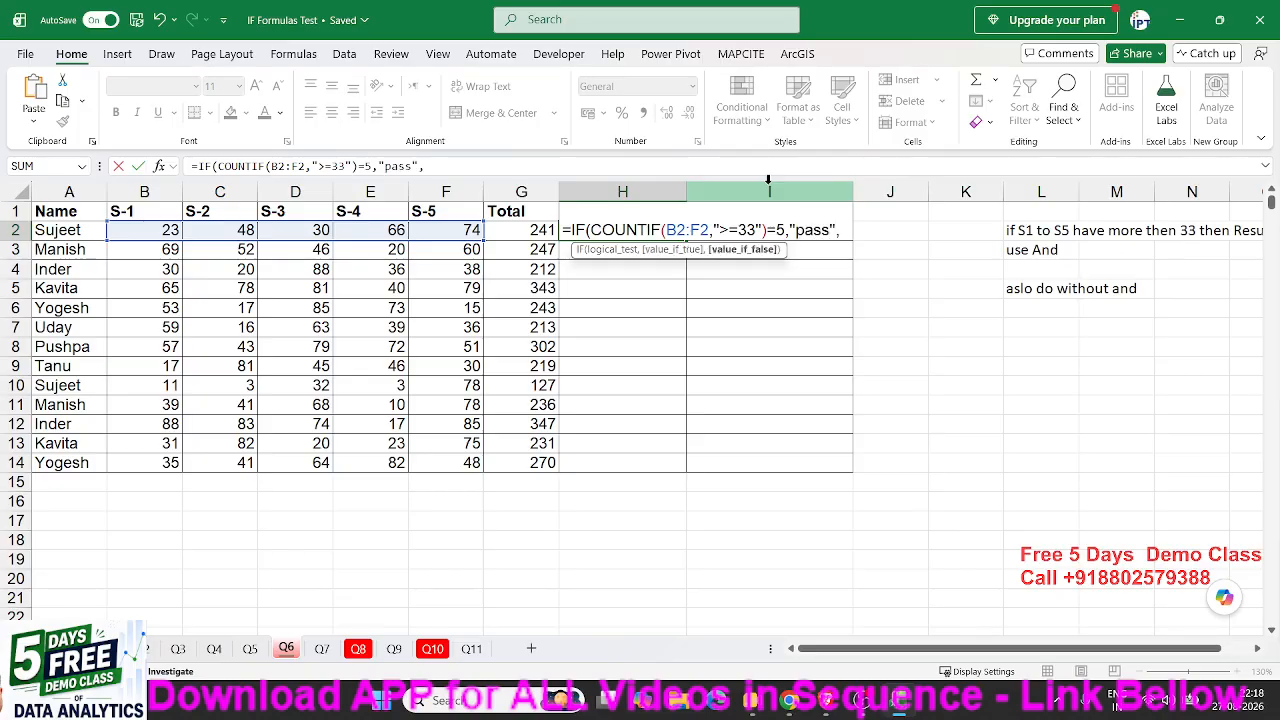
Set "Fail" as the value if false in H2's IF formula and enter the formula
type("\"fAIL")
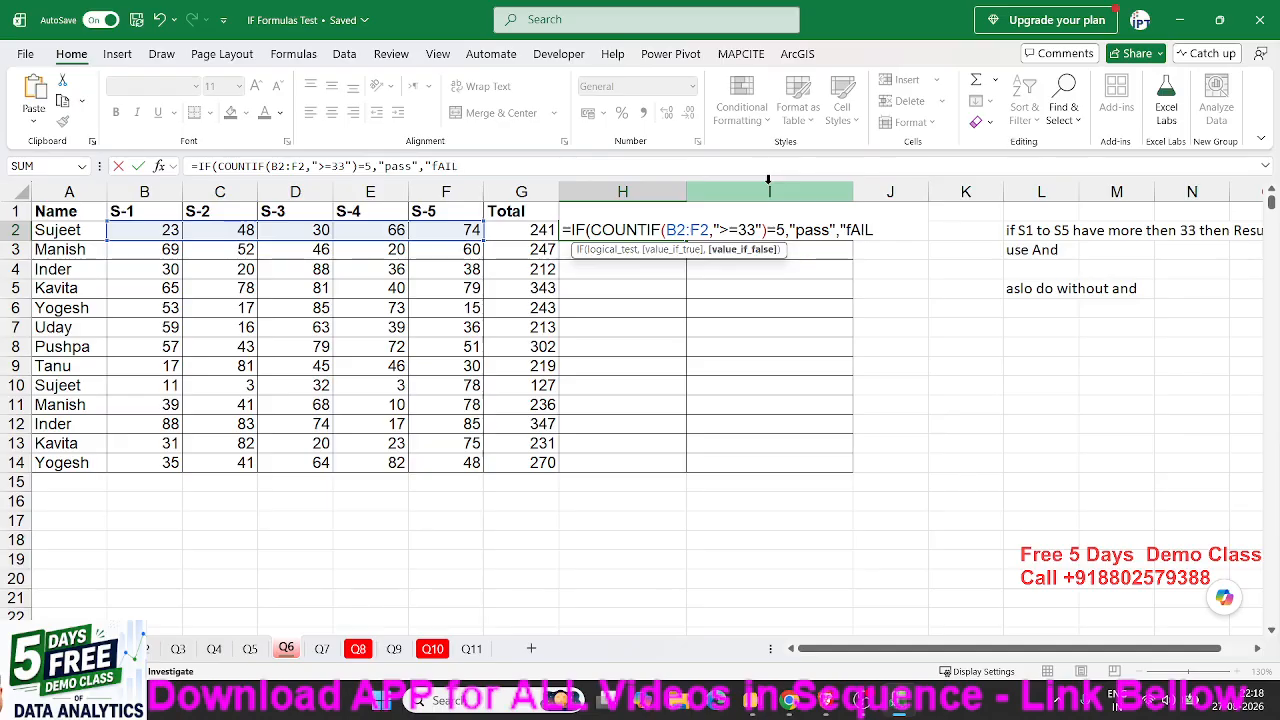
key("BackSpace")
key("BackSpace")
key("BackSpace")
key("BackSpace")
type("Fail\"")
key("Return")
key("Return")
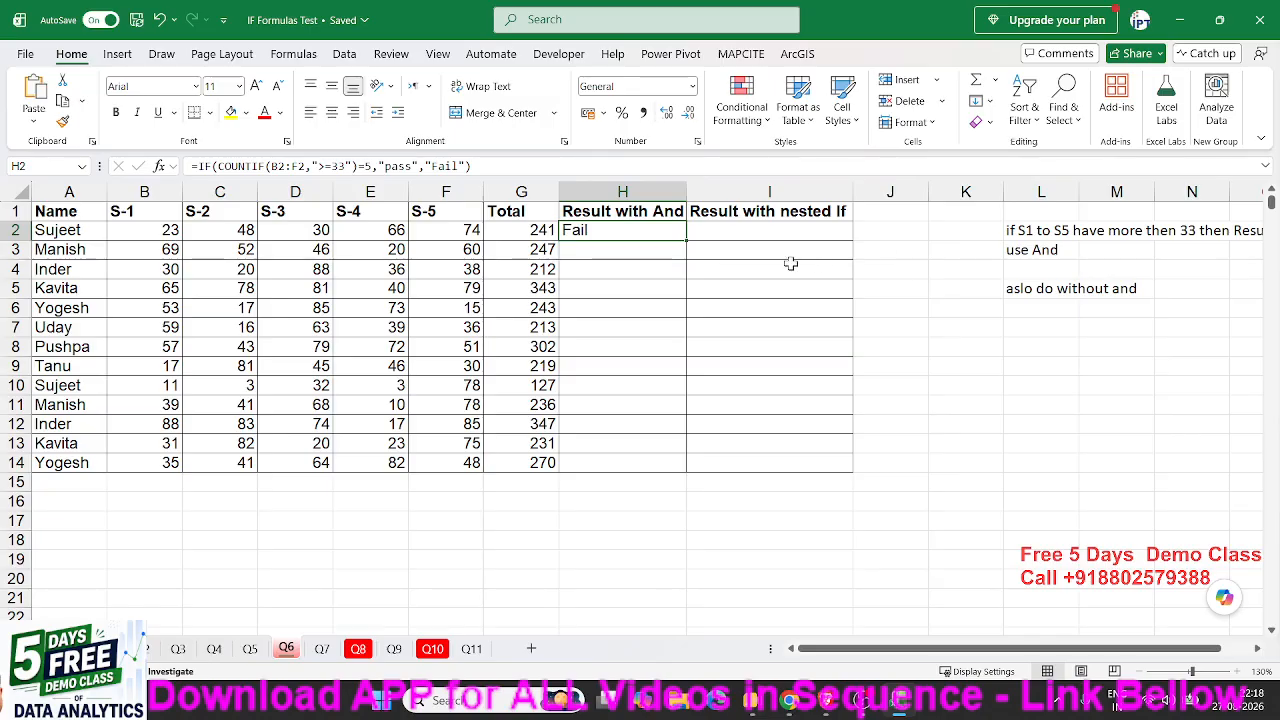
Fill H2's formula down to H14 and clear the copied formulas from H3:H14
double_click(688, 240)
left_click(673, 249)
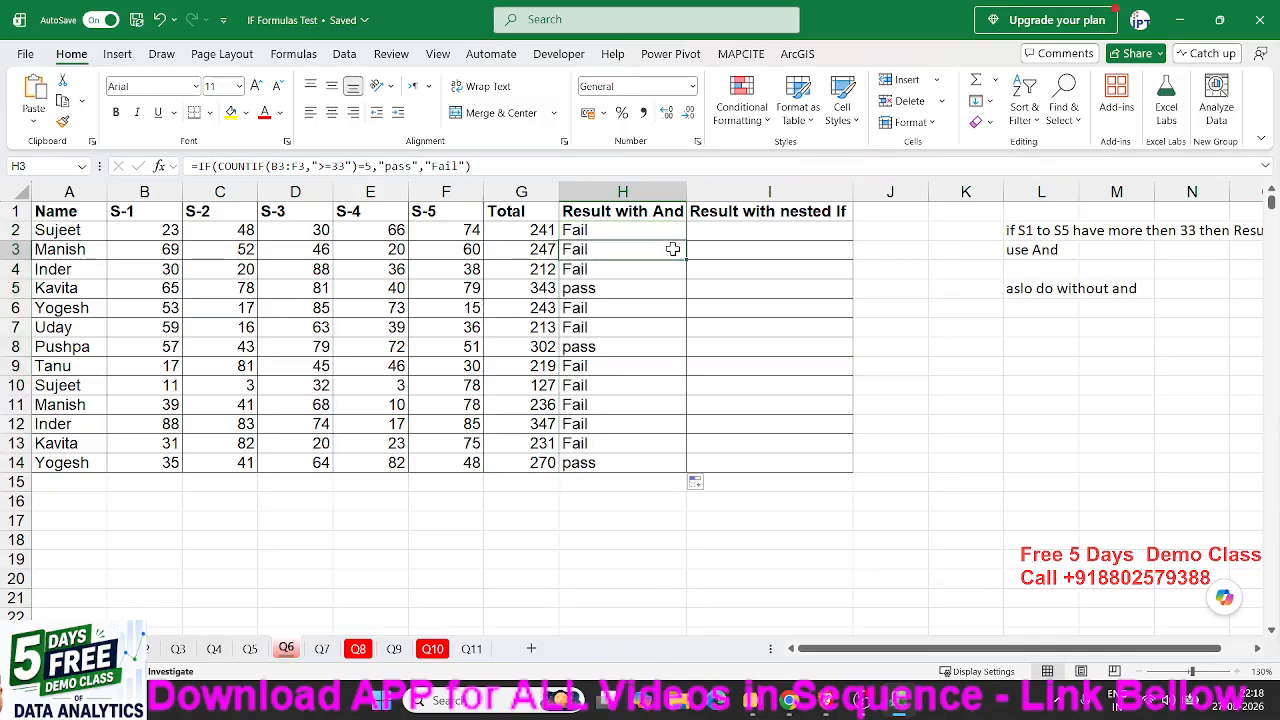
key("ctrl+shift+Down")
key("Delete")
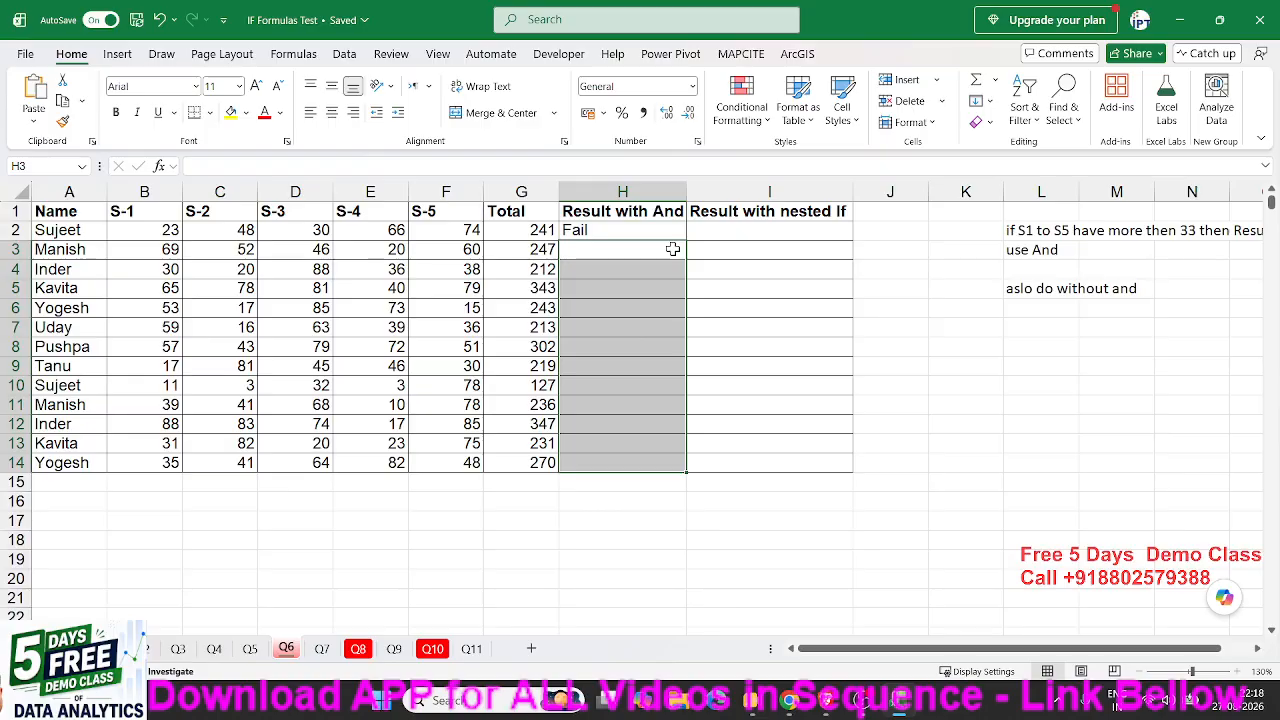
key("Up")
key("Down")
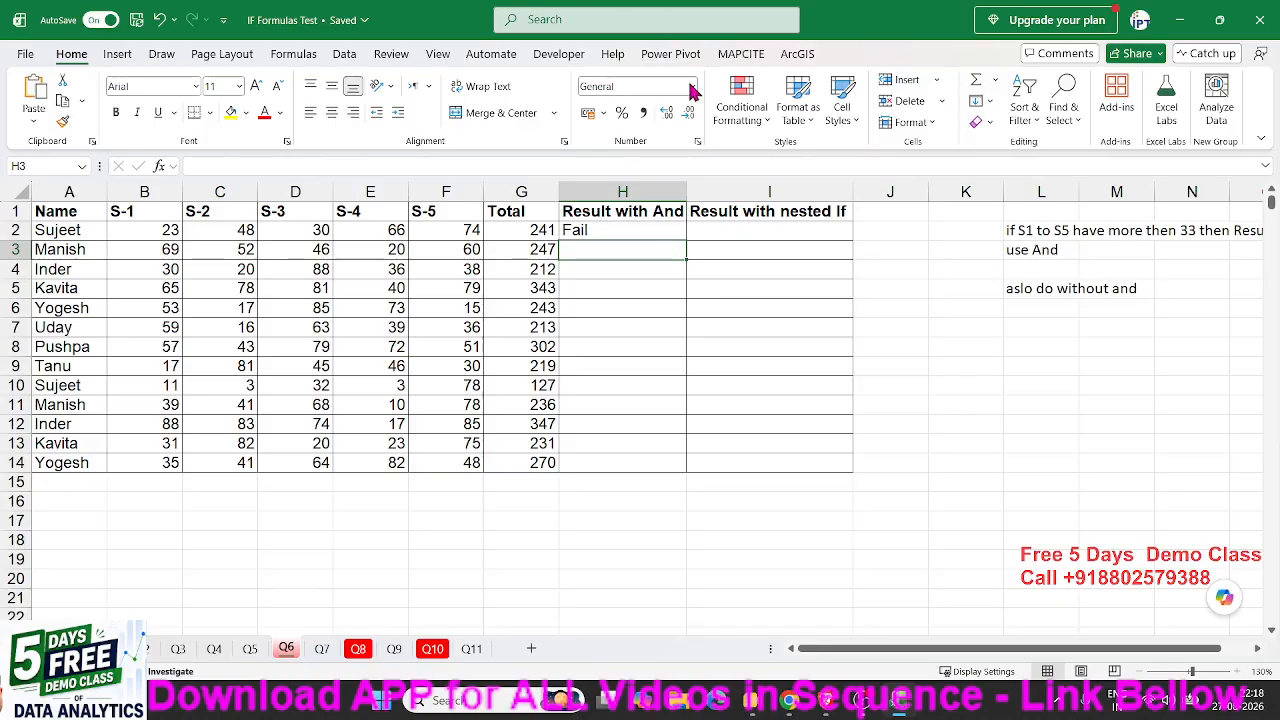
type("=if(")
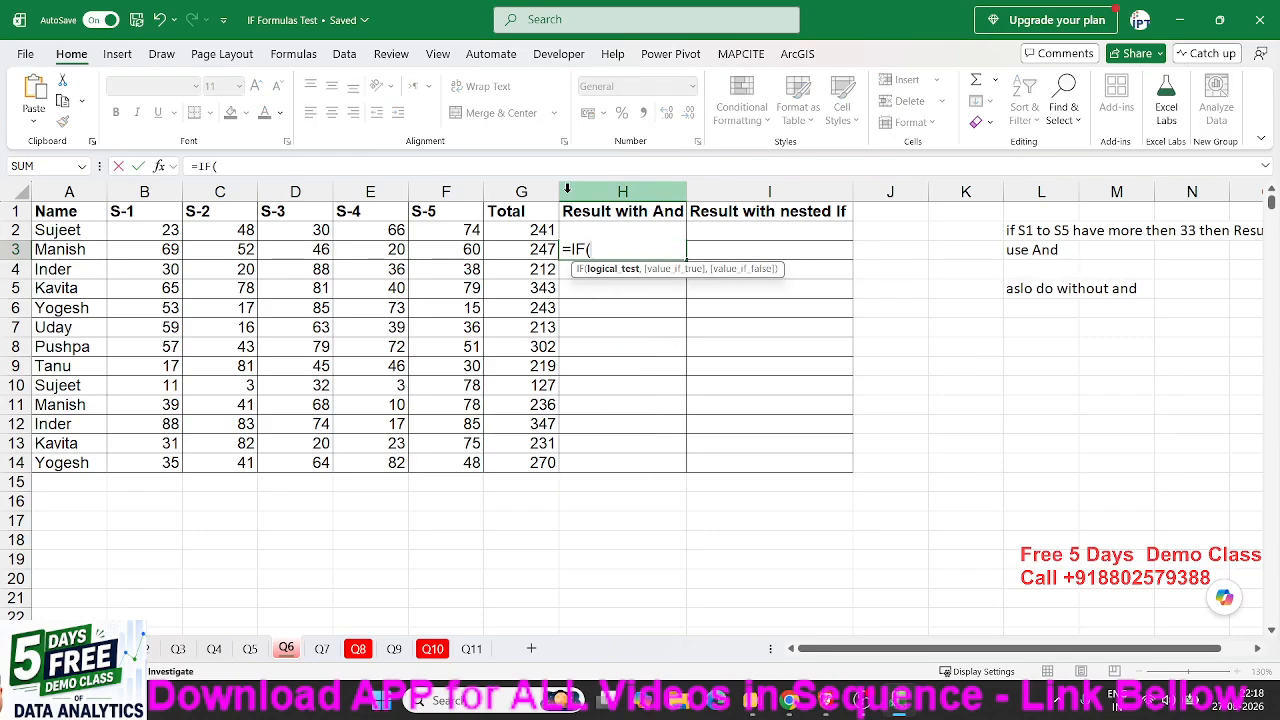
key("BackSpace")
key("BackSpace")
key("BackSpace")
type("and(")
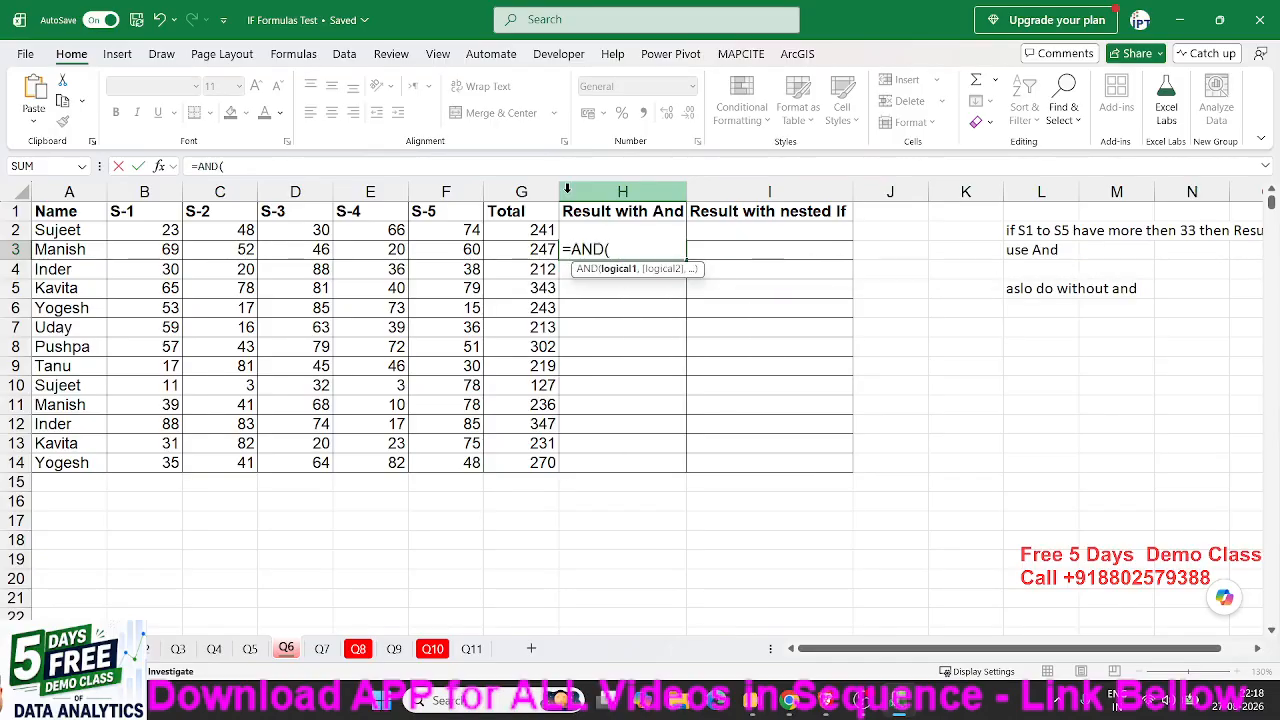
key("BackSpace")
key("BackSpace")
key("BackSpace")
key("BackSpace")
type("if")
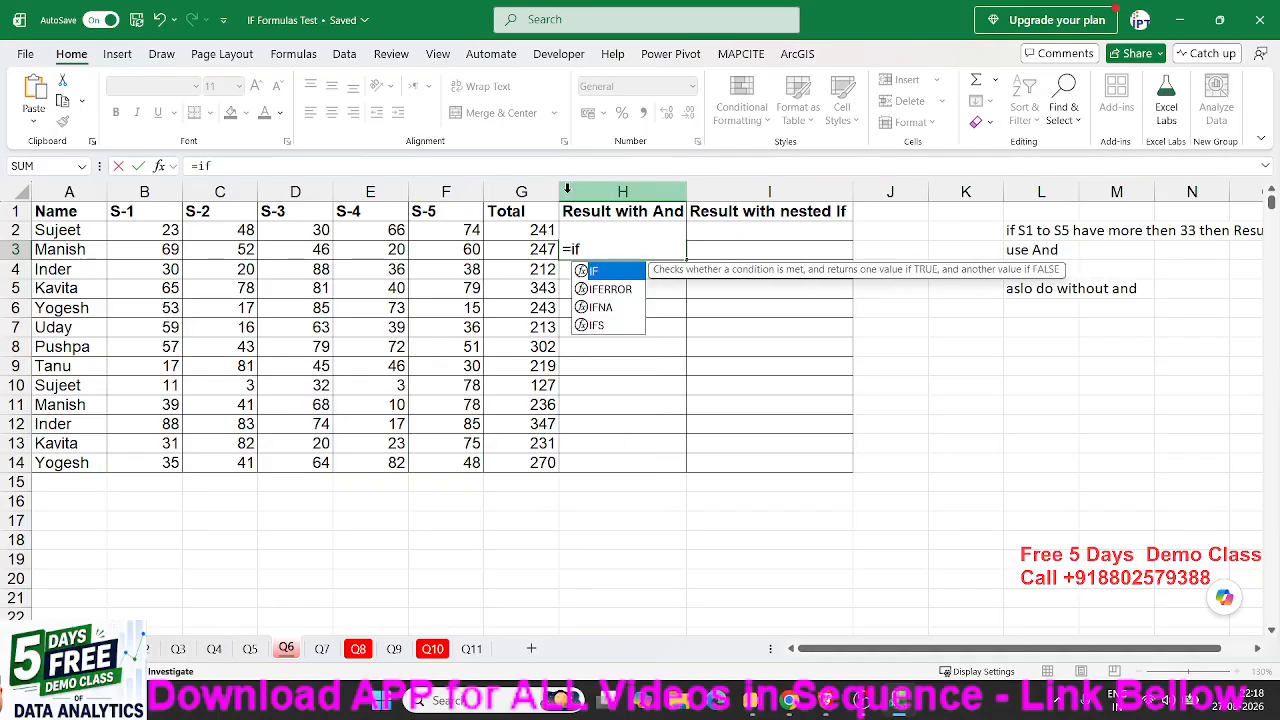
key("Tab")
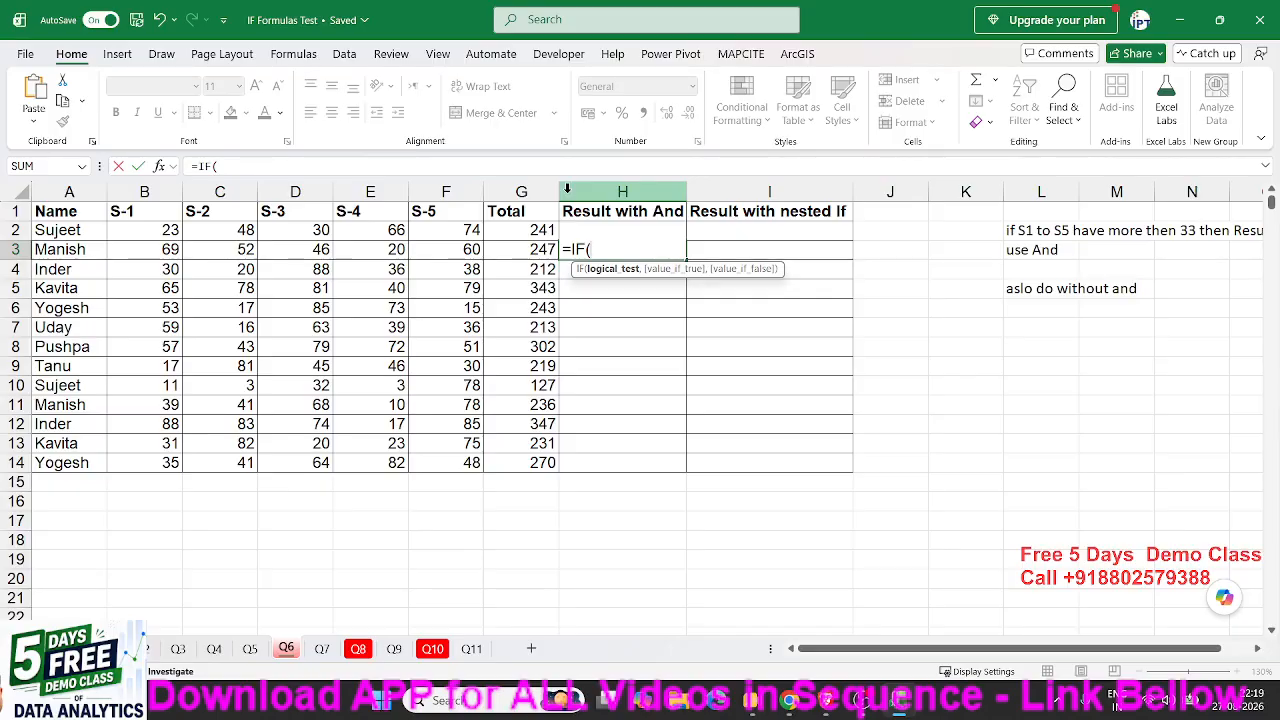
key("BackSpace")
key("BackSpace")
key("BackSpace")
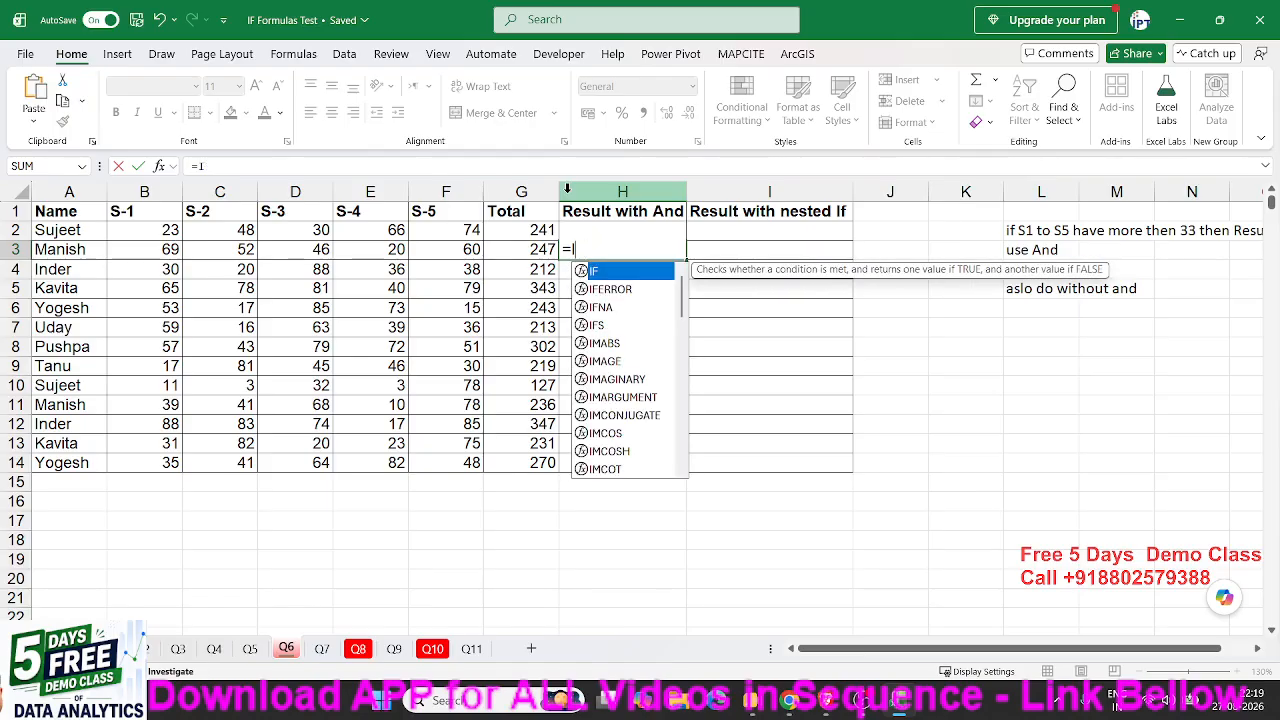
Start an AND formula in H3 with the conditions B3>=33 and C3>=33
type("and")
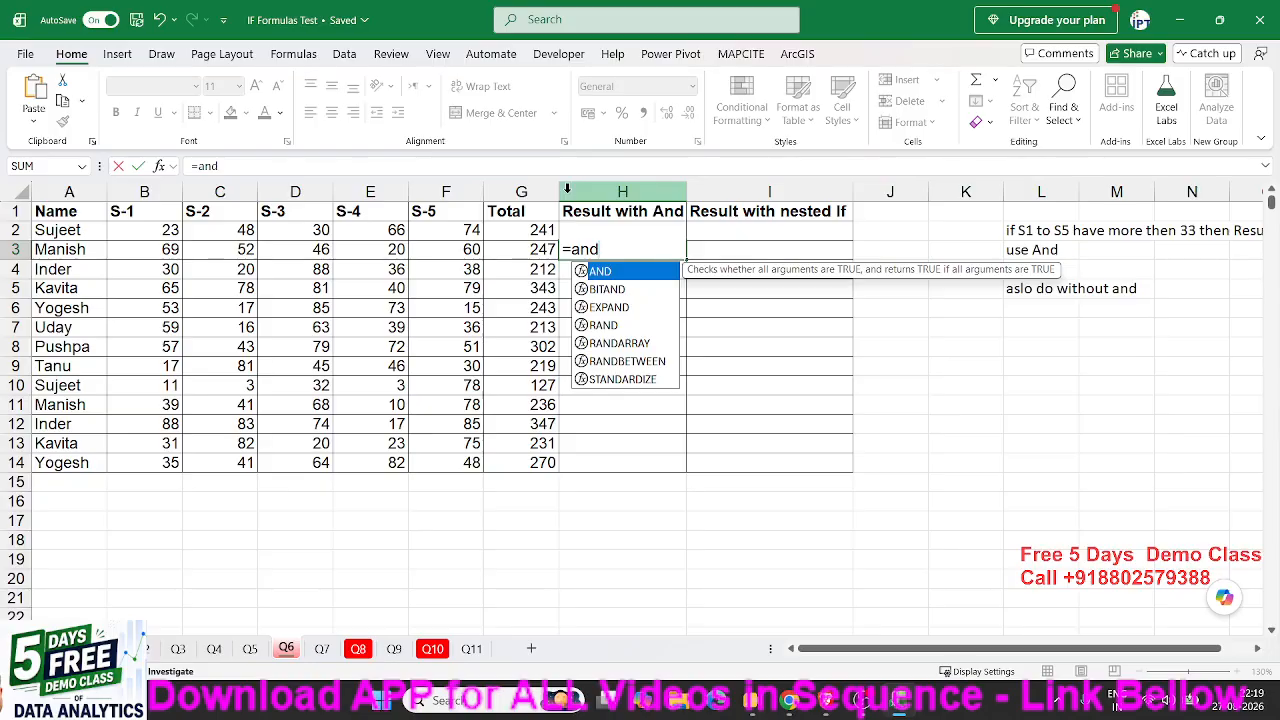
key("Tab")
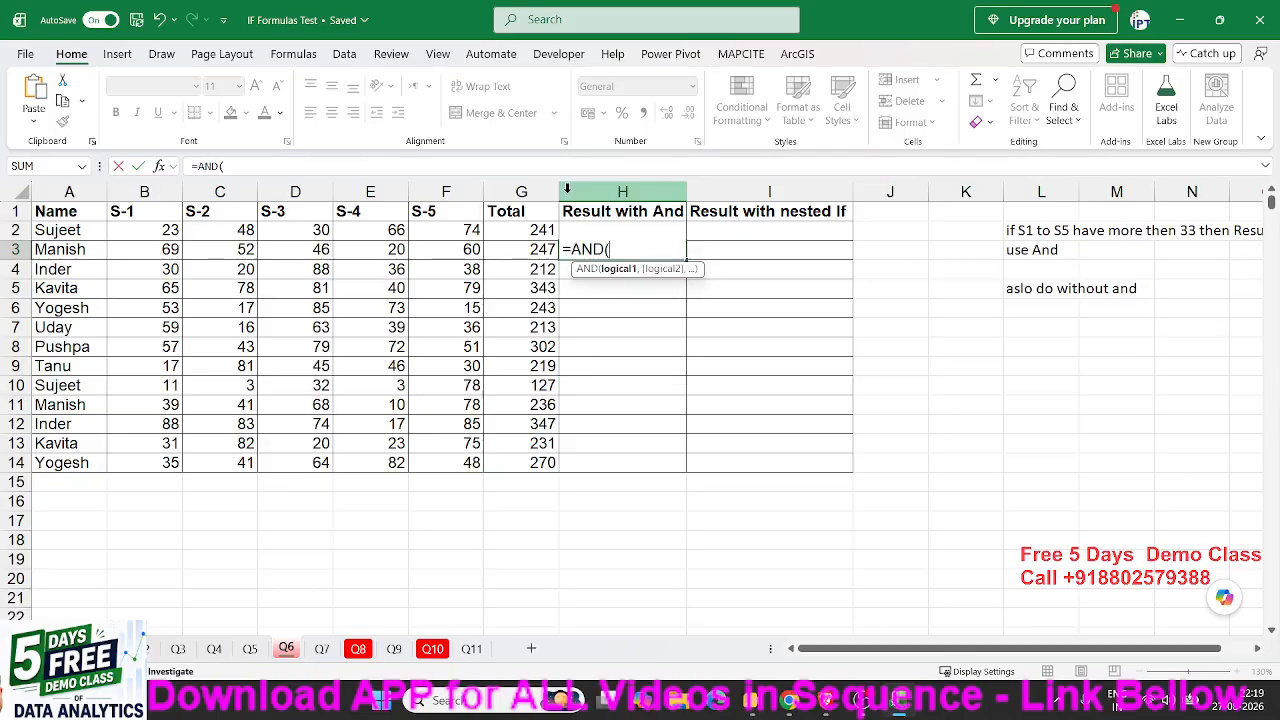
key("alt+Tab")
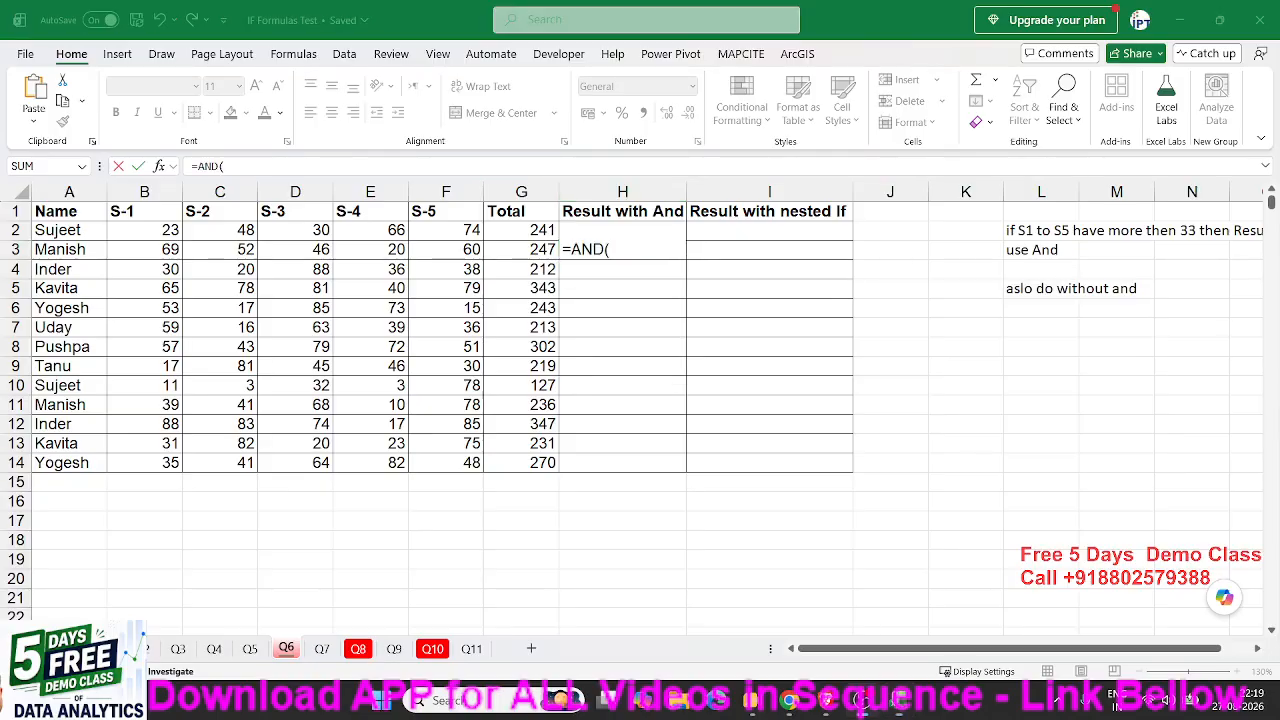
key("alt+Tab")
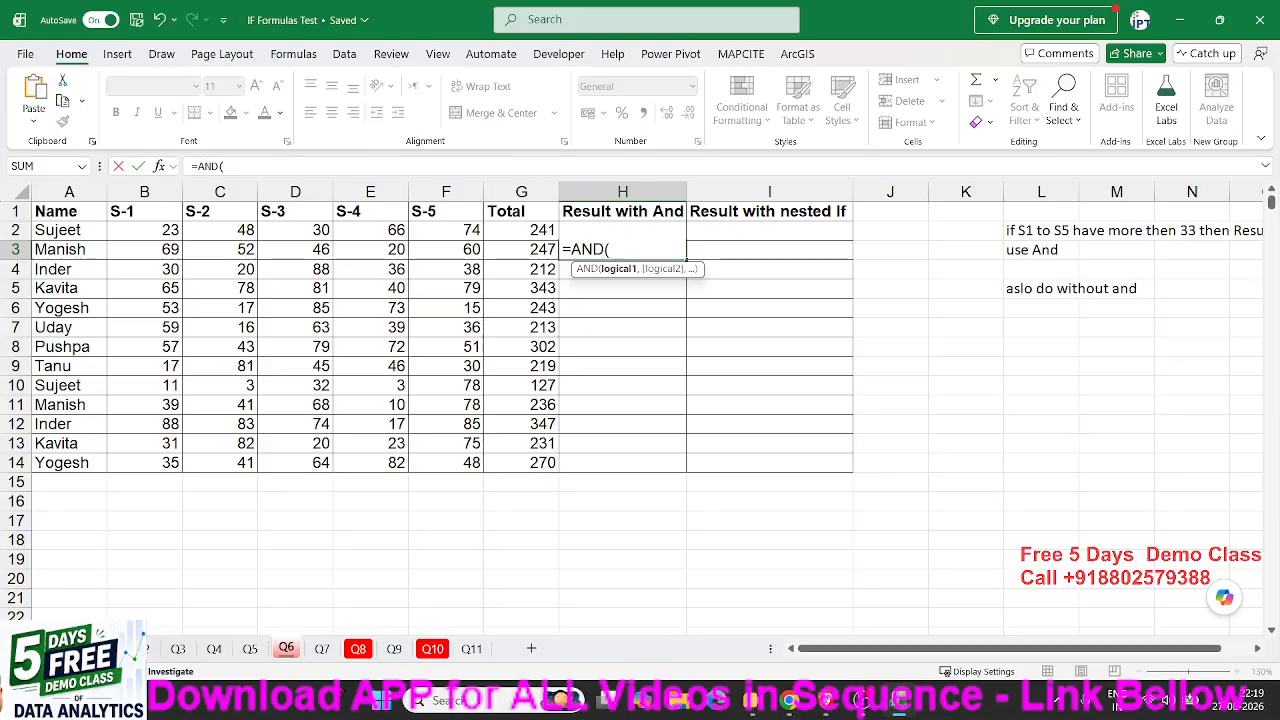
left_click(175, 250)
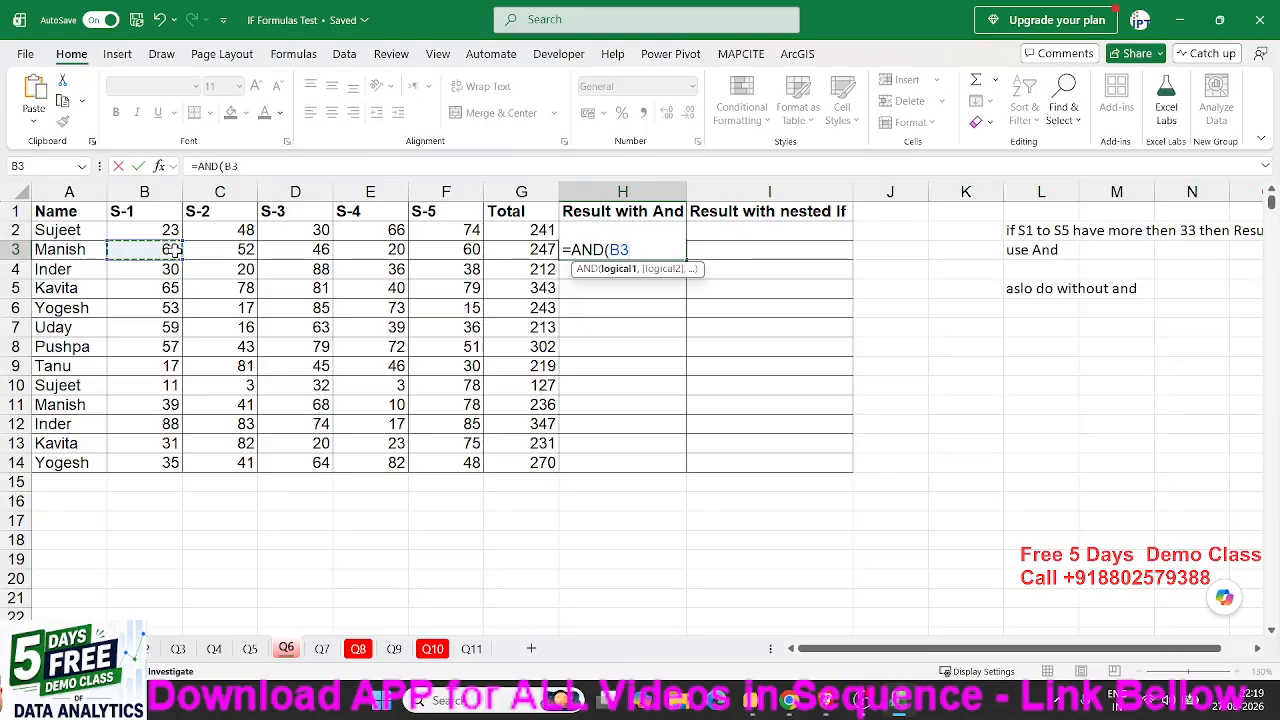
type(">=33,")
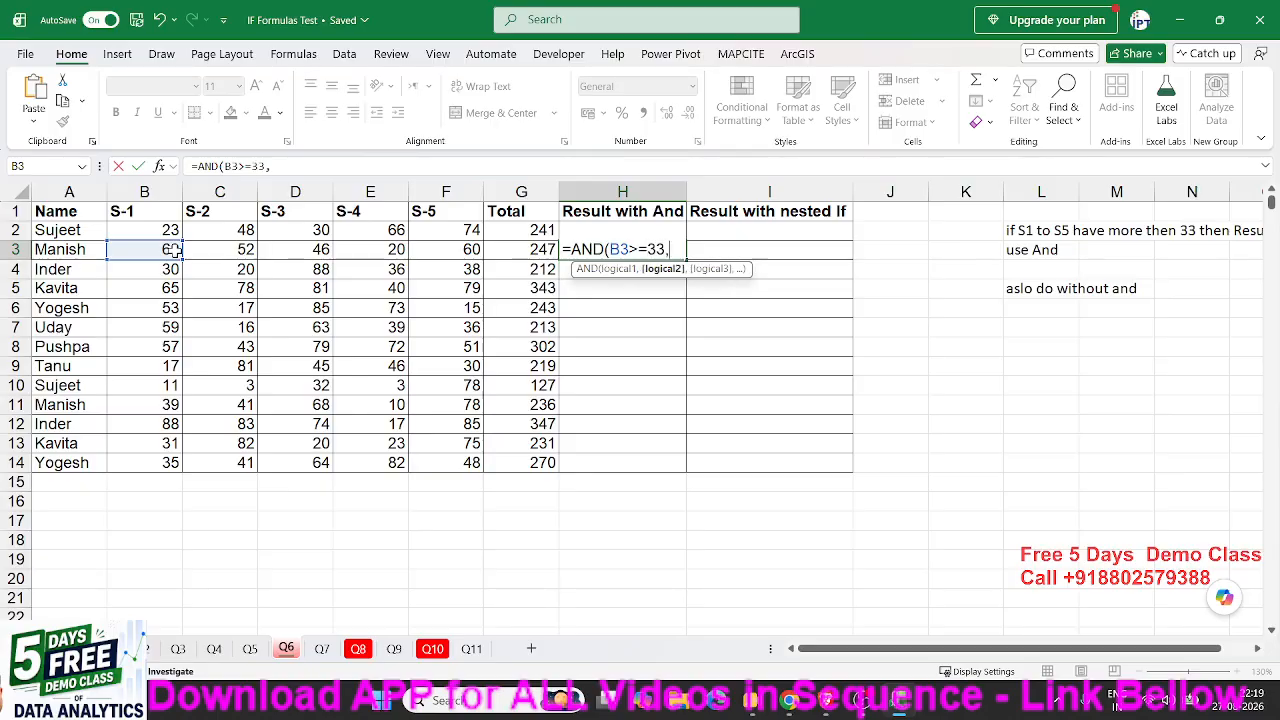
left_click(201, 248)
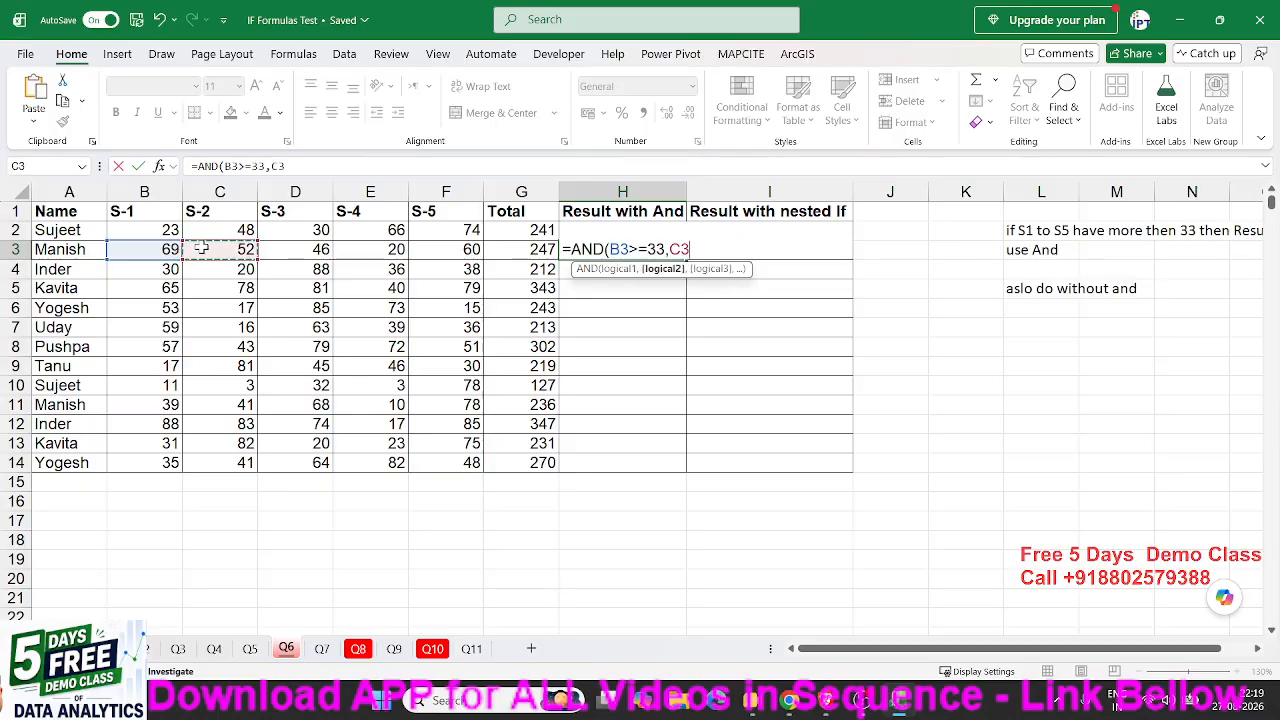
type(">=")
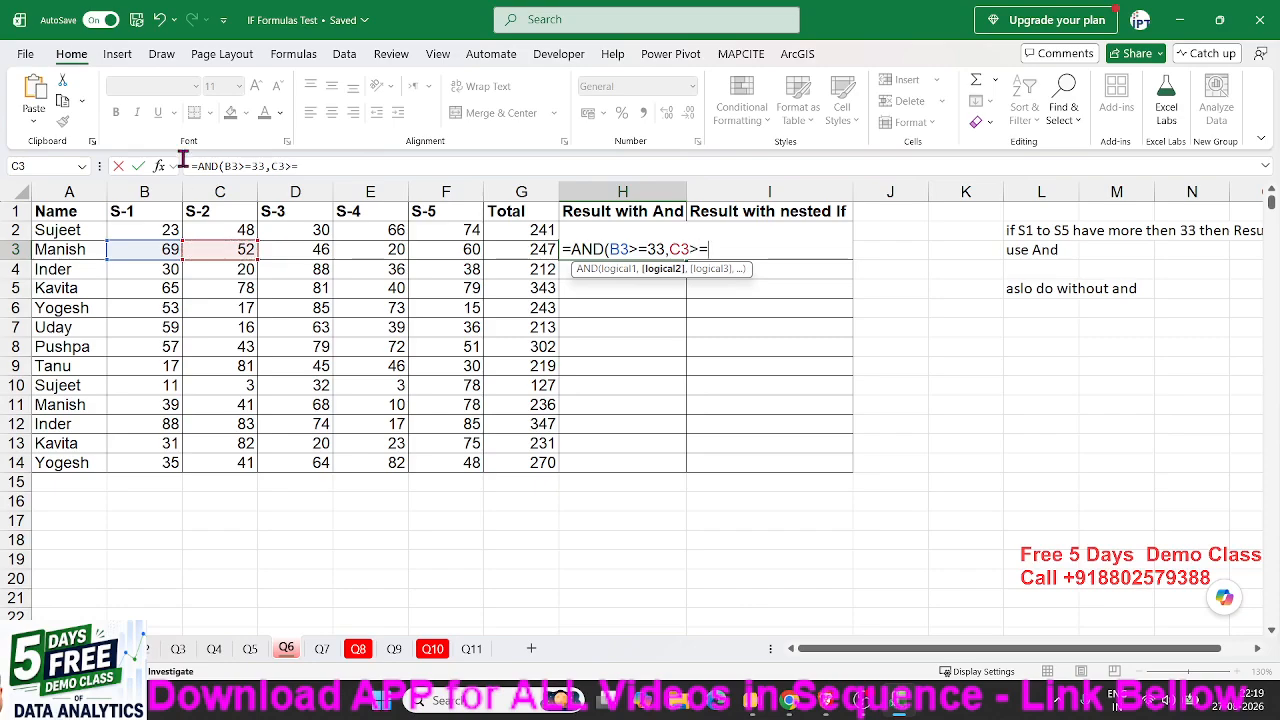
type("33,")
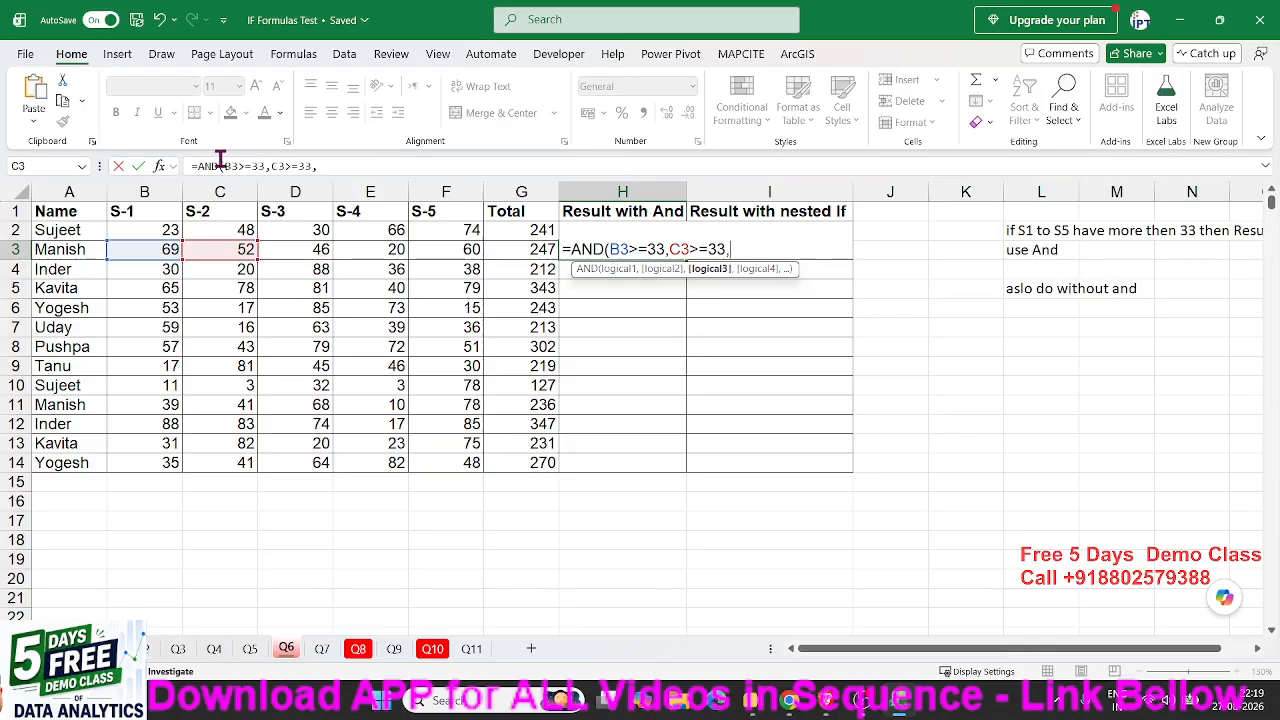
Add the conditions D3>=33, E3>=33 and F3>=33 to H3's AND formula and enter it
left_click(282, 244)
type(">")
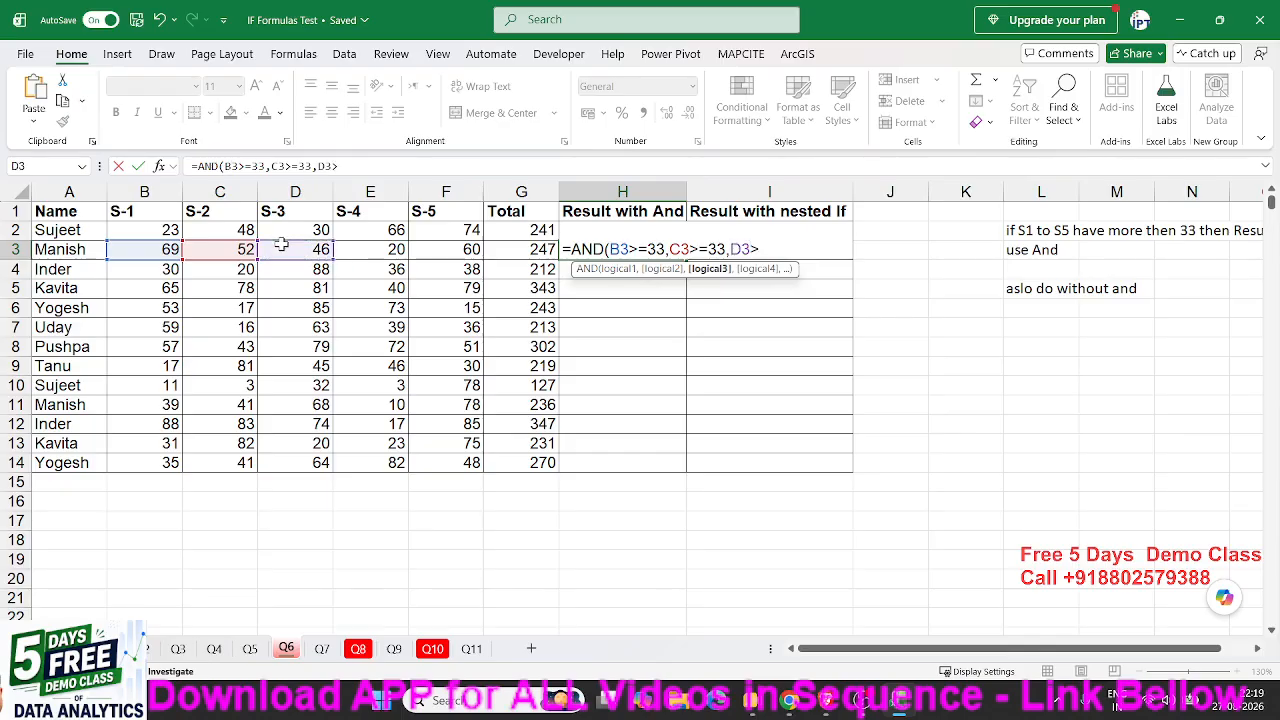
type("=33,")
left_click(338, 249)
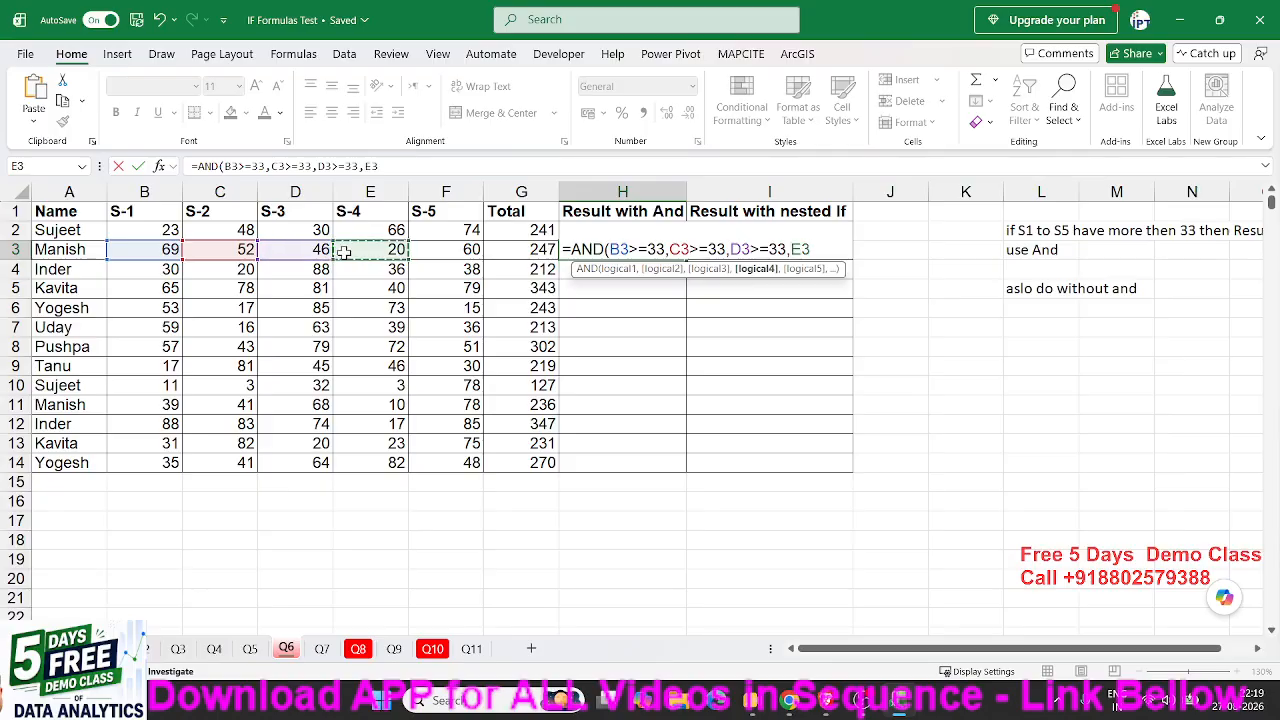
type(">=33,")
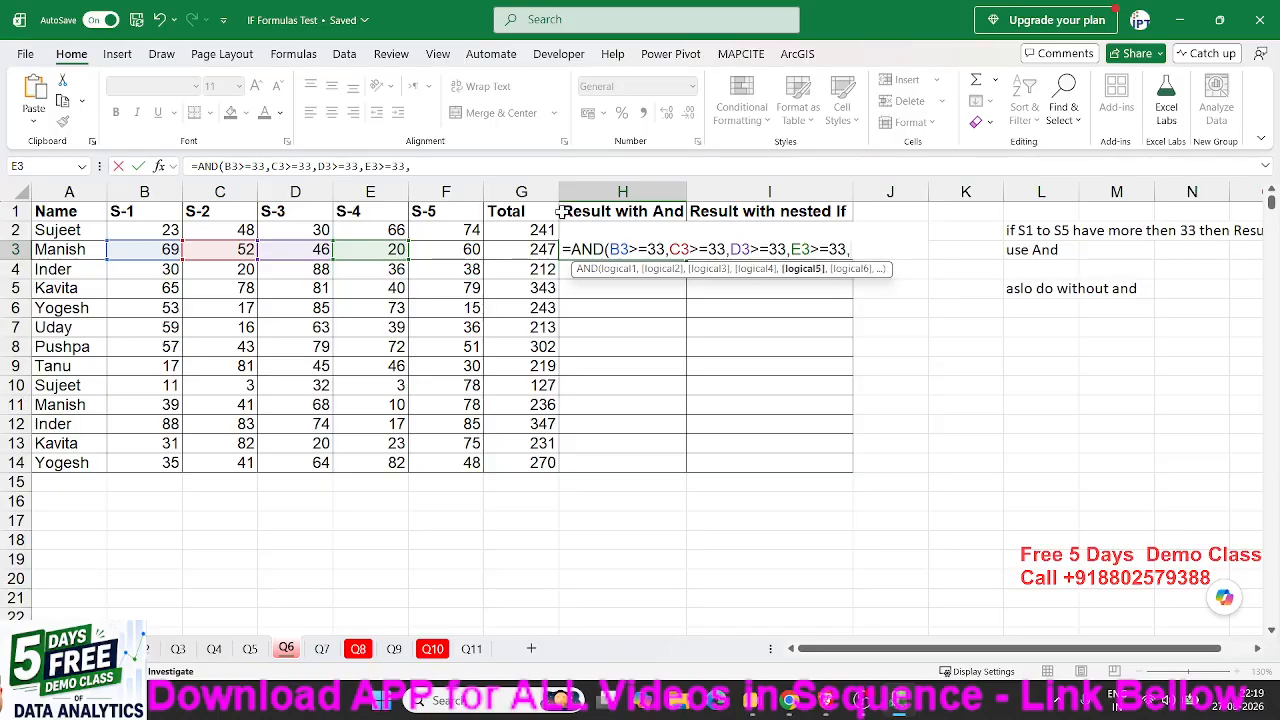
left_click(467, 249)
type(">")
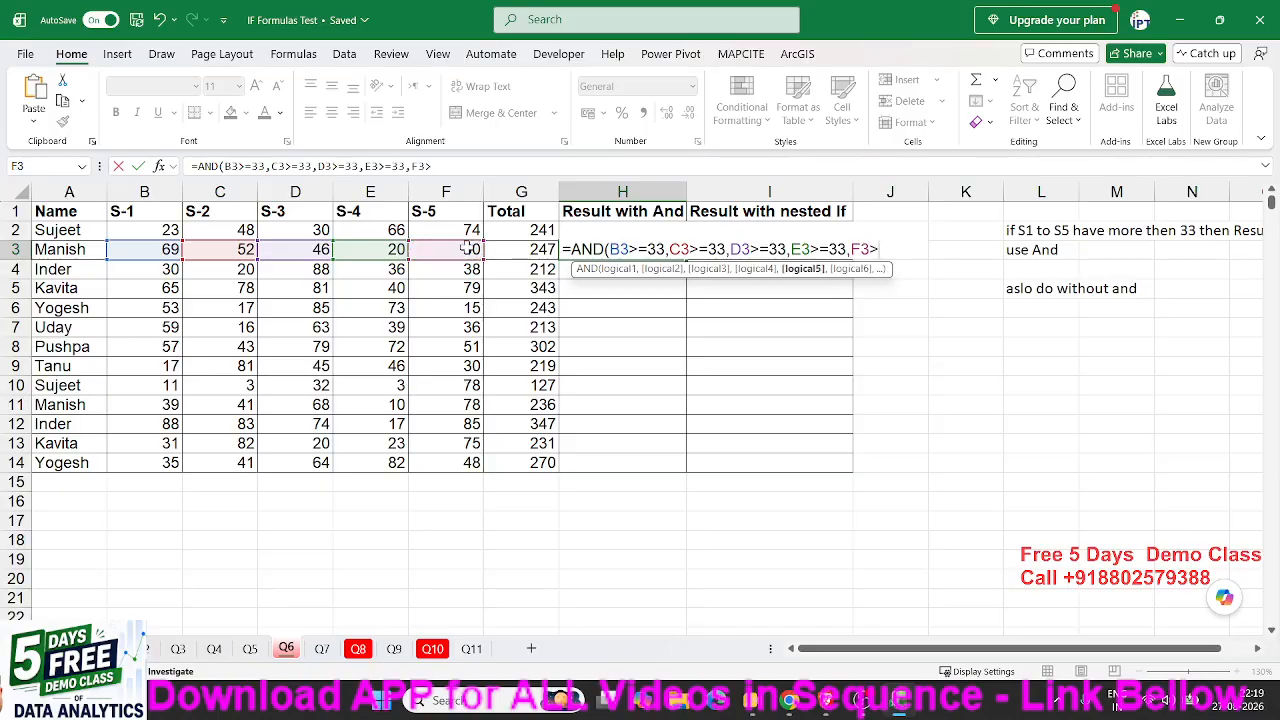
type("=33")
key("Return")
Fill H3's AND formula down to H13 and inspect the copied formula in H8
key("Up")
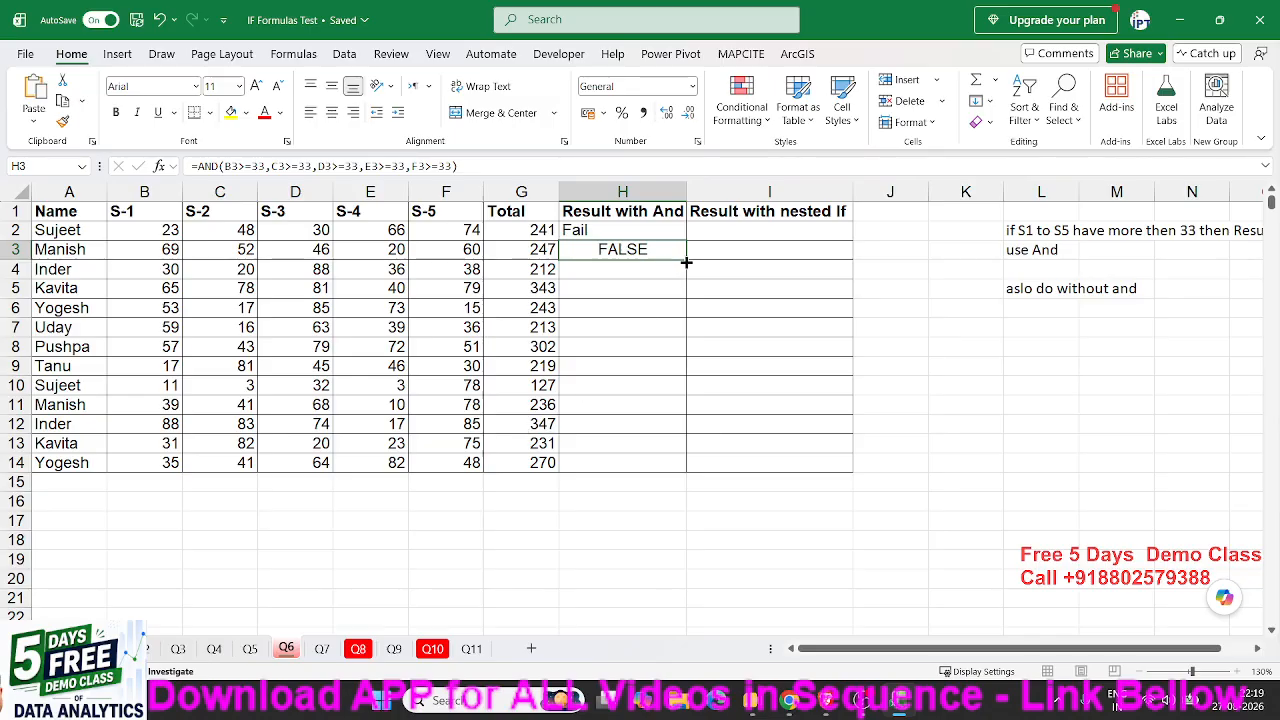
left_click_drag(686, 259, 654, 460)
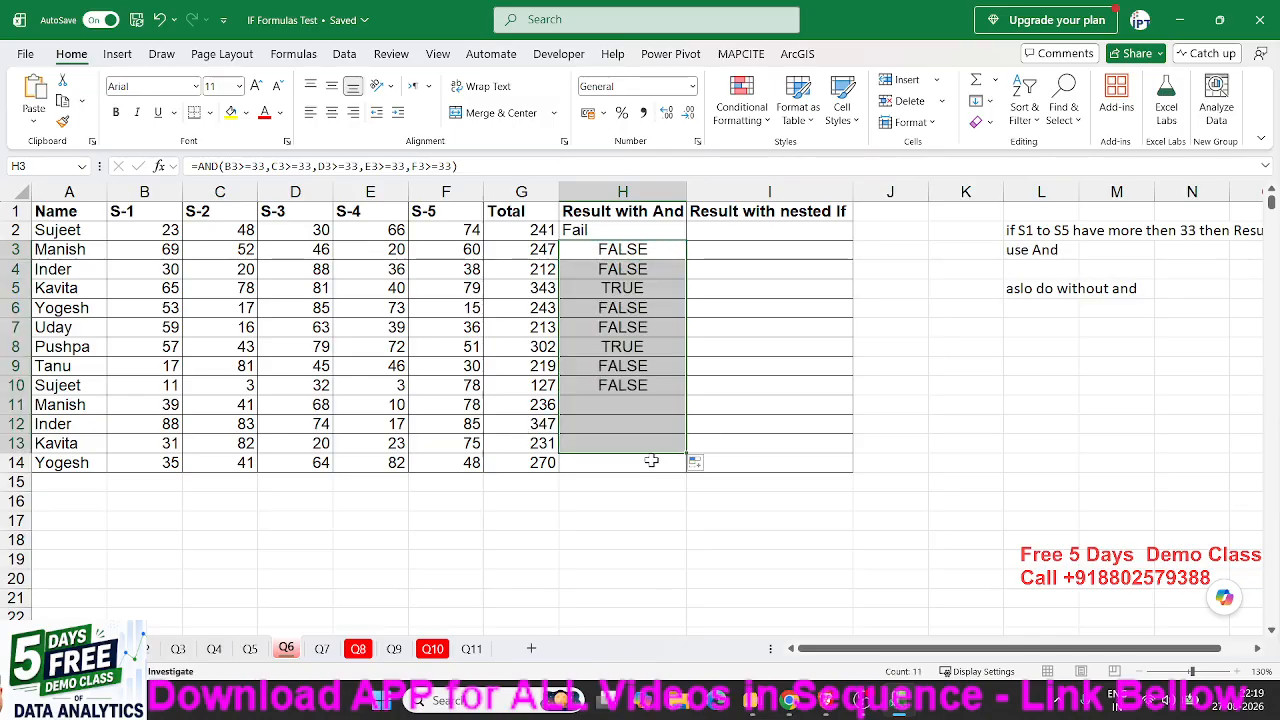
double_click(620, 347)
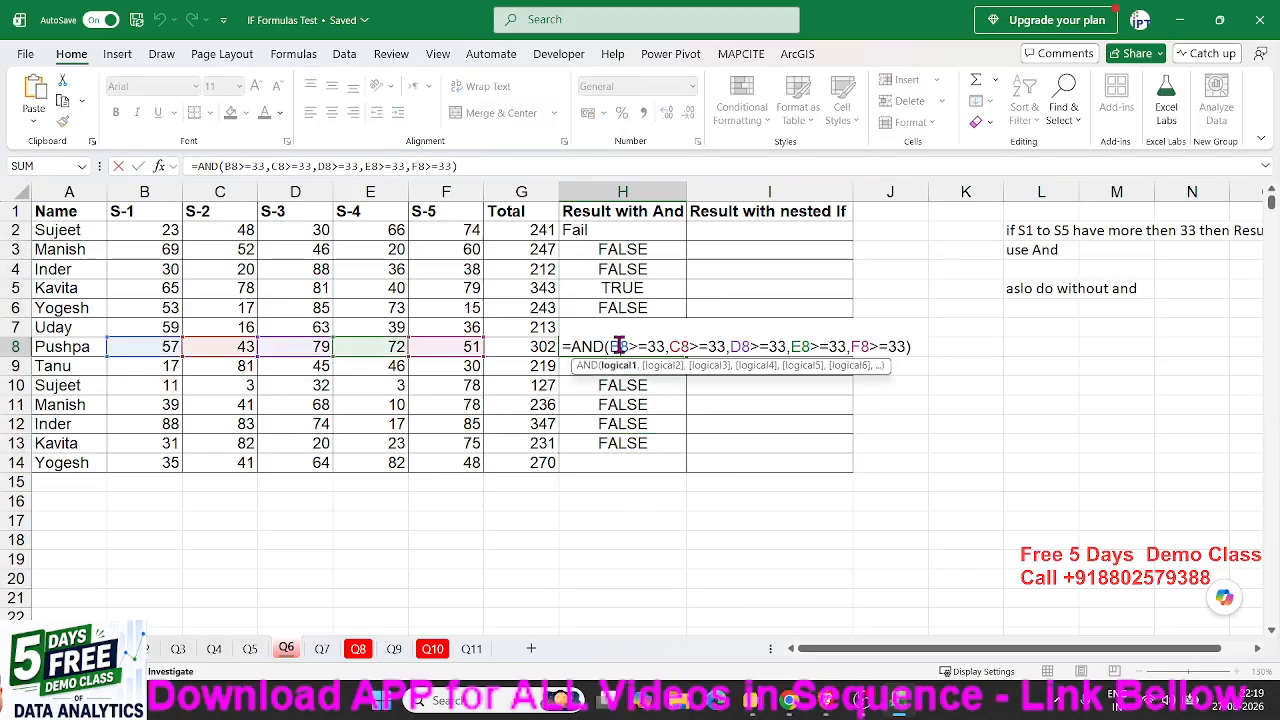
key("Escape")
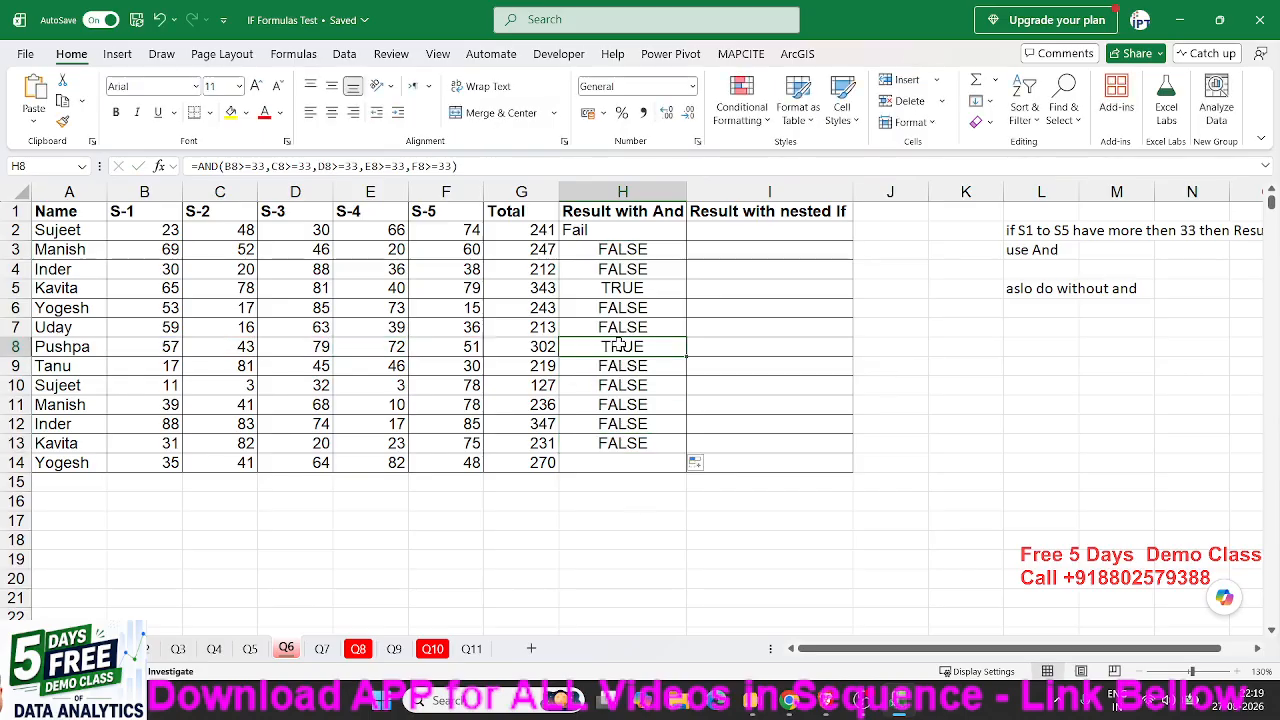
Wrap H3's AND formula in an IF that returns "Pass" if true and "Fail" if false, and enter it
double_click(603, 250)
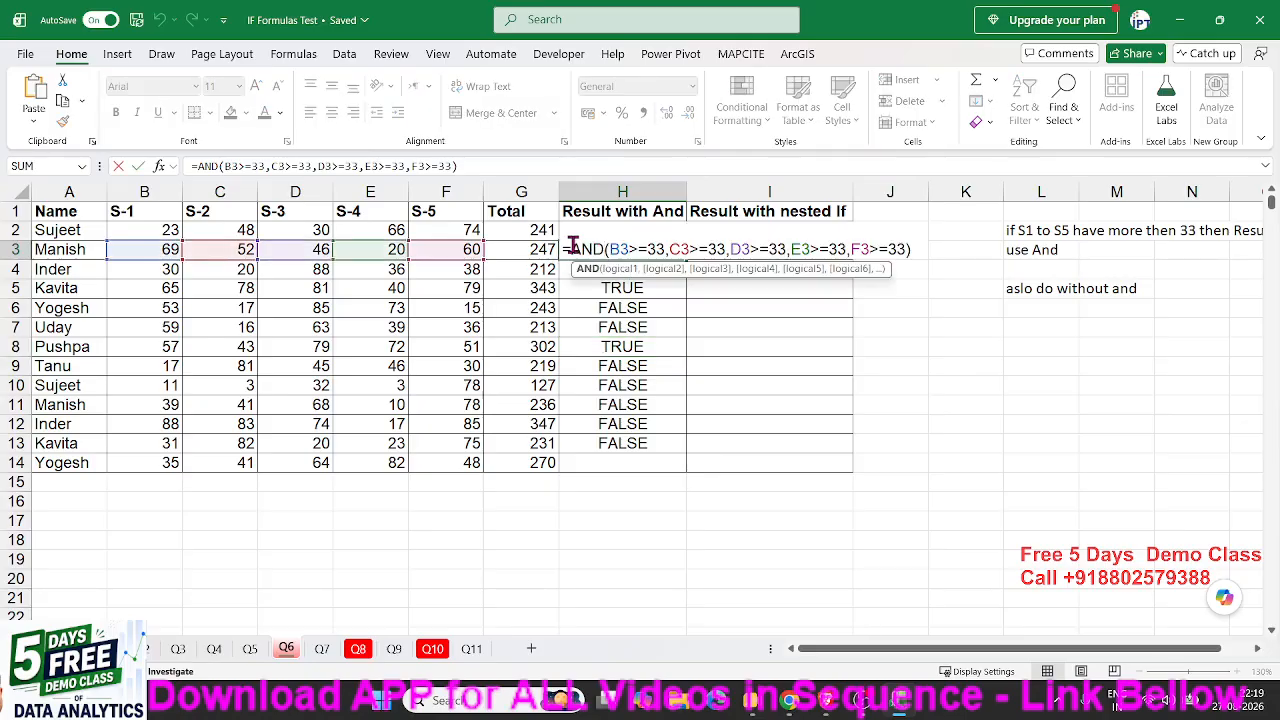
left_click_drag(571, 249, 922, 250)
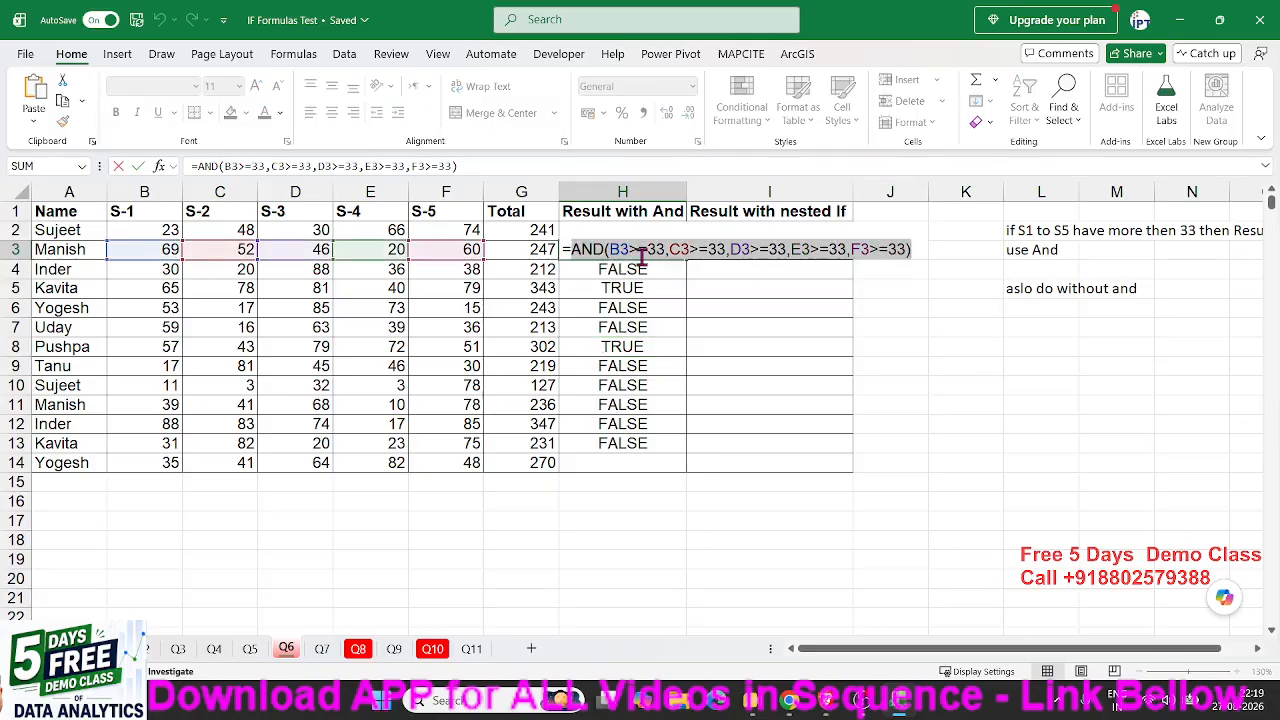
left_click(573, 249)
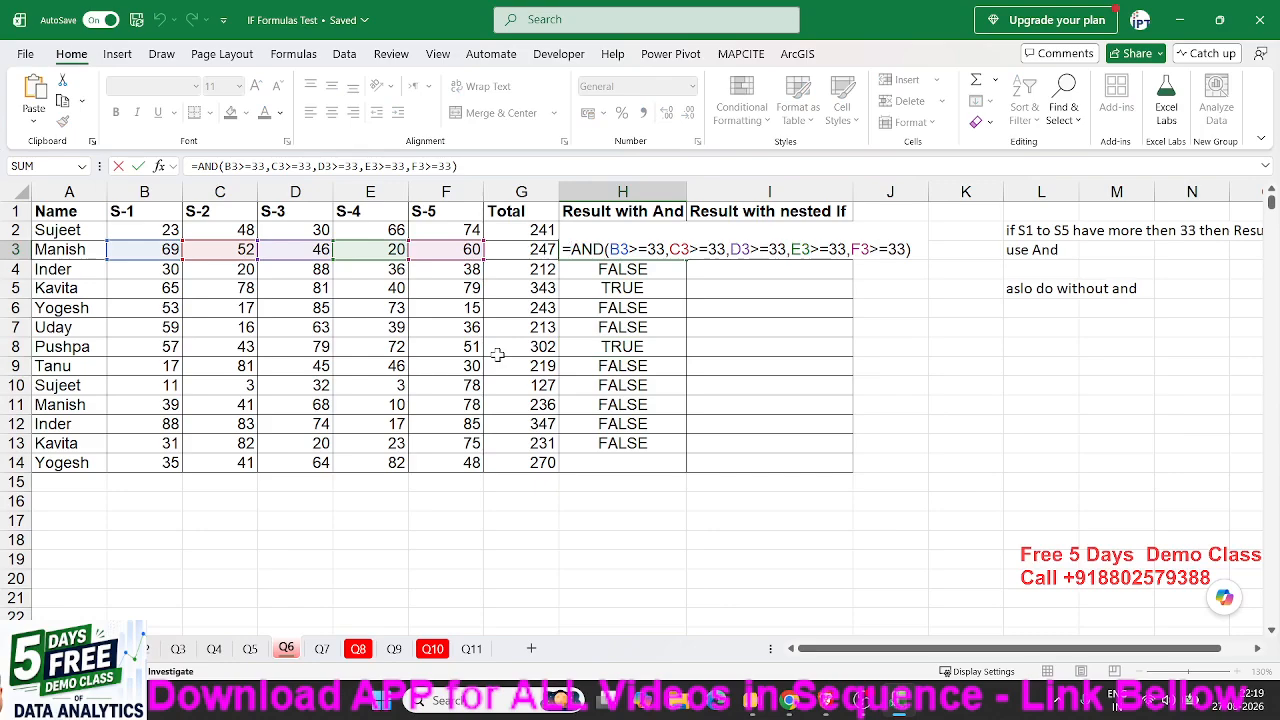
type("if")
key("Tab")
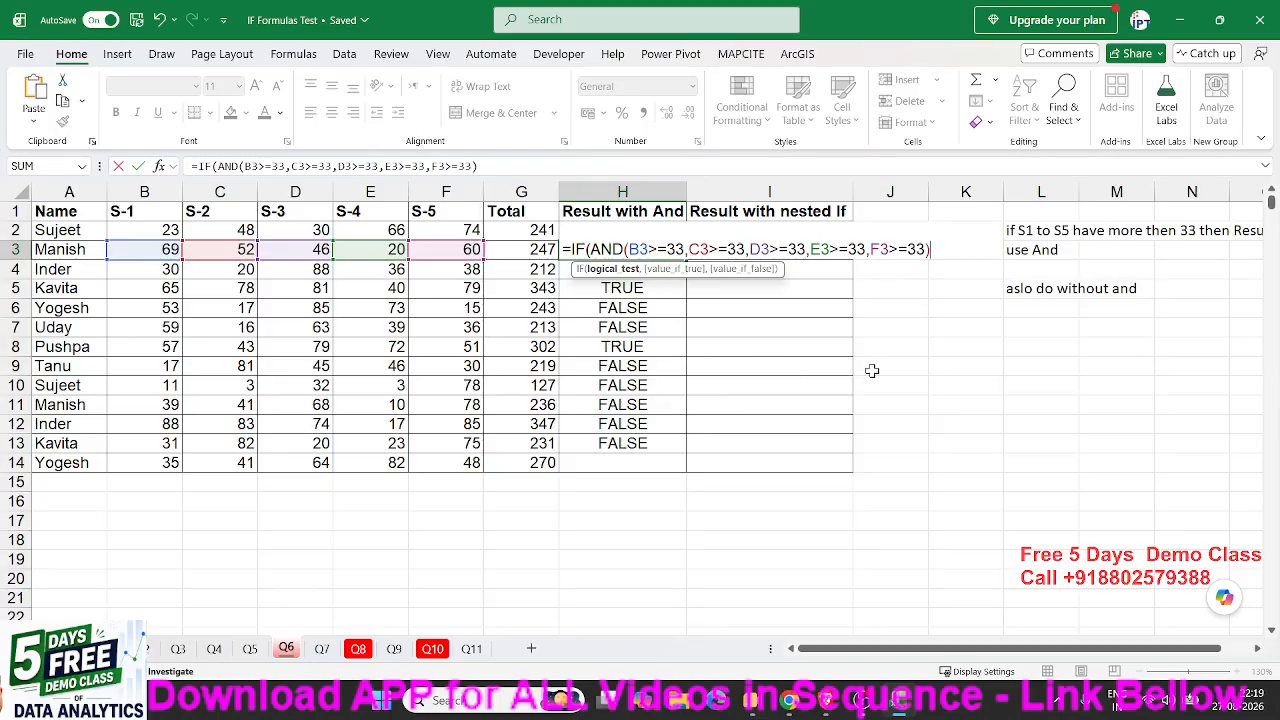
type(",")
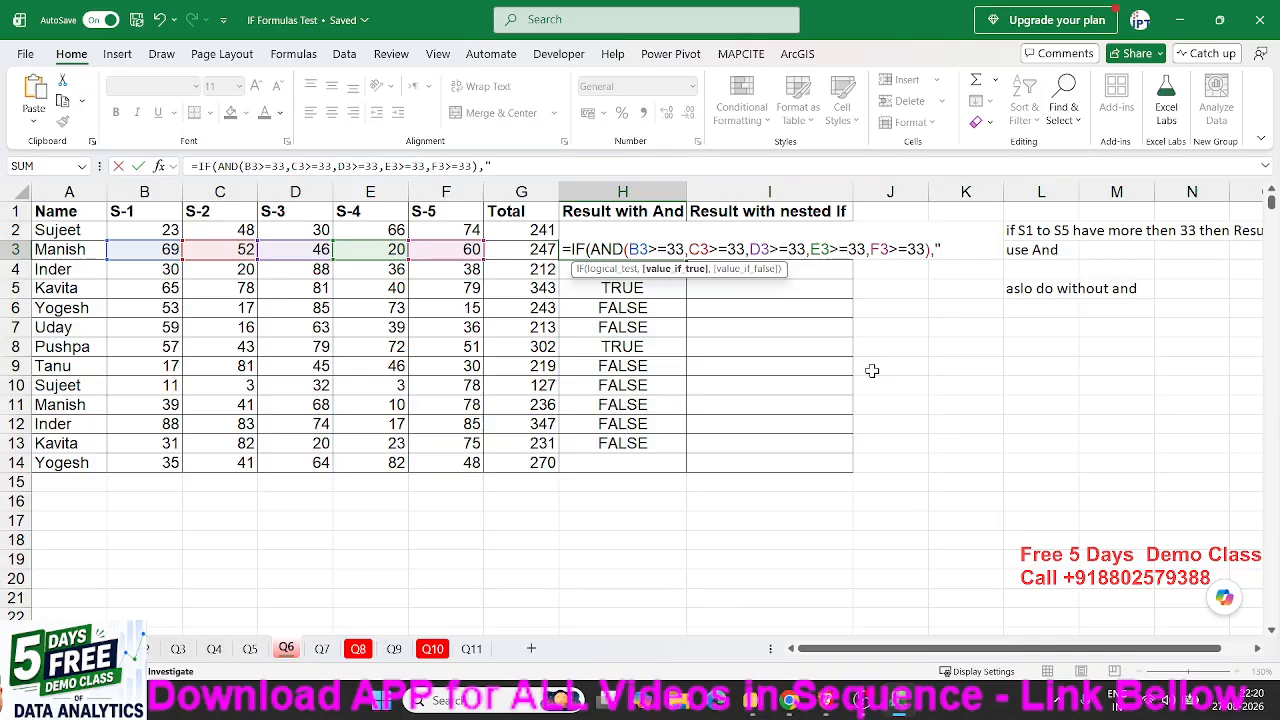
type("\"Pass\",\"Fai")
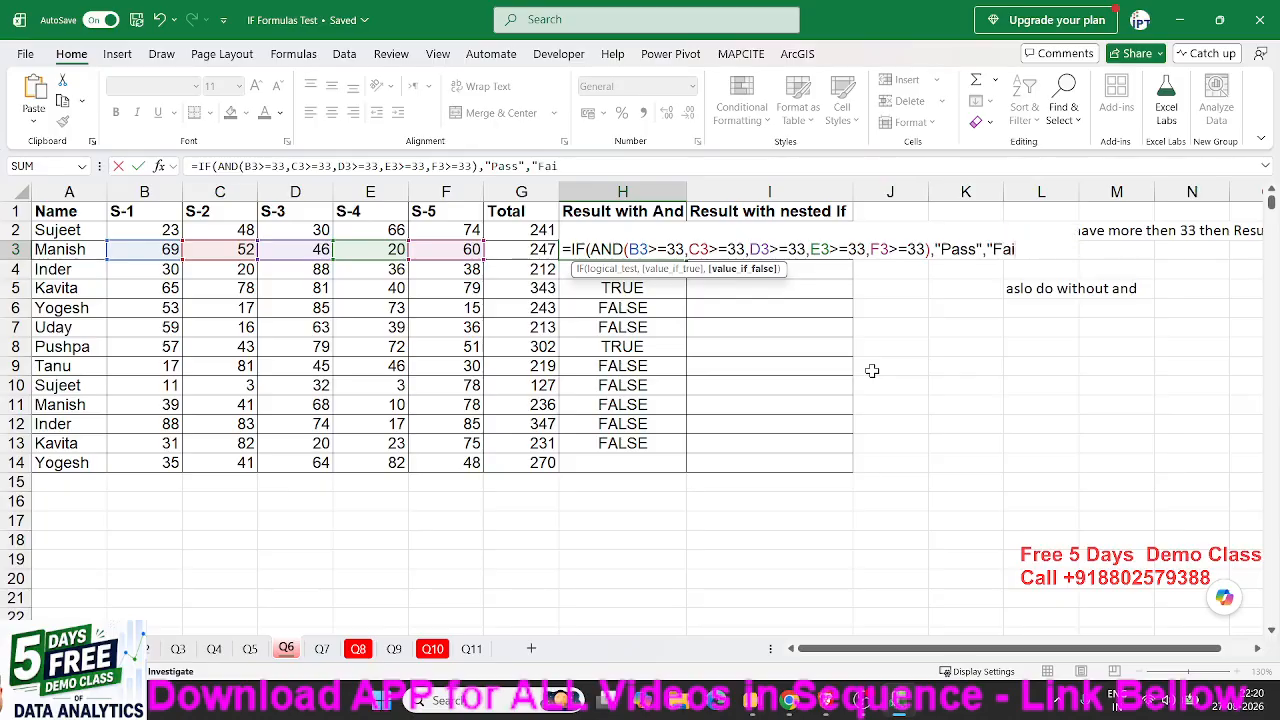
type("l\")")
key("Return")
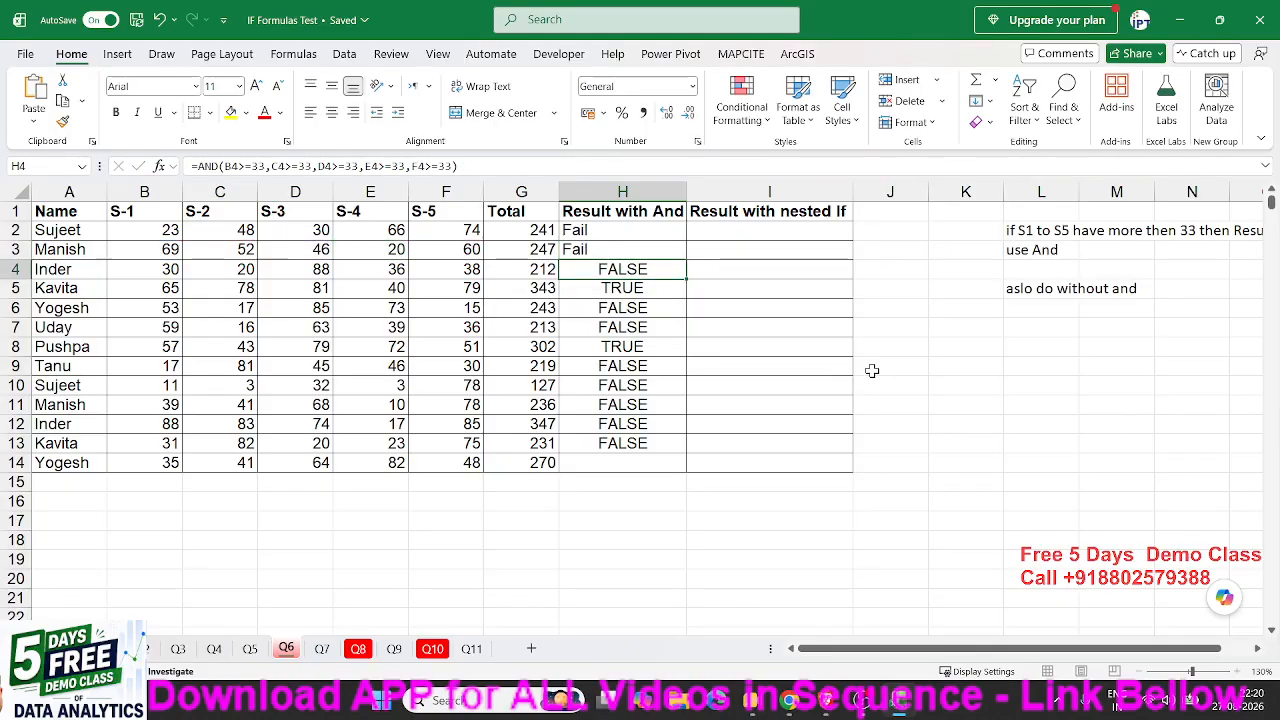
Fill H3's IF formula down the Result with And column through H14
key("Up")
key("ctrl+shift+Down")
key("ctrl+d")
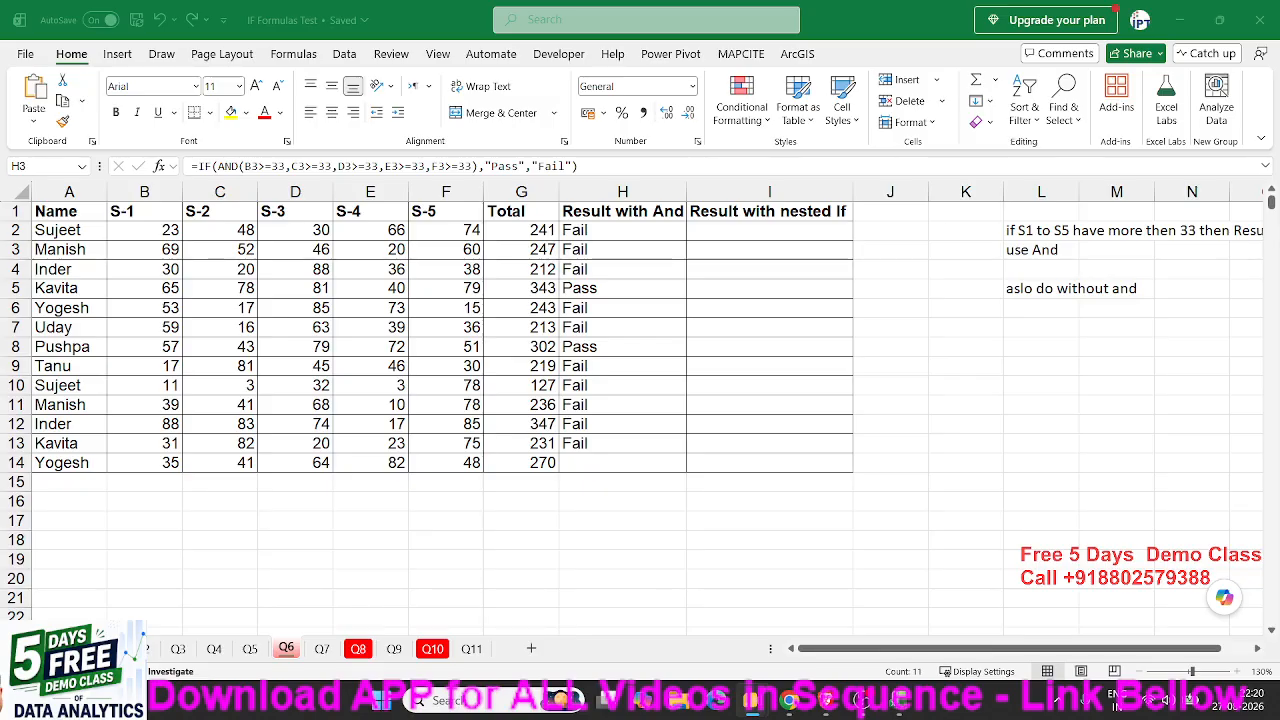
left_click(678, 443)
left_click(677, 443)
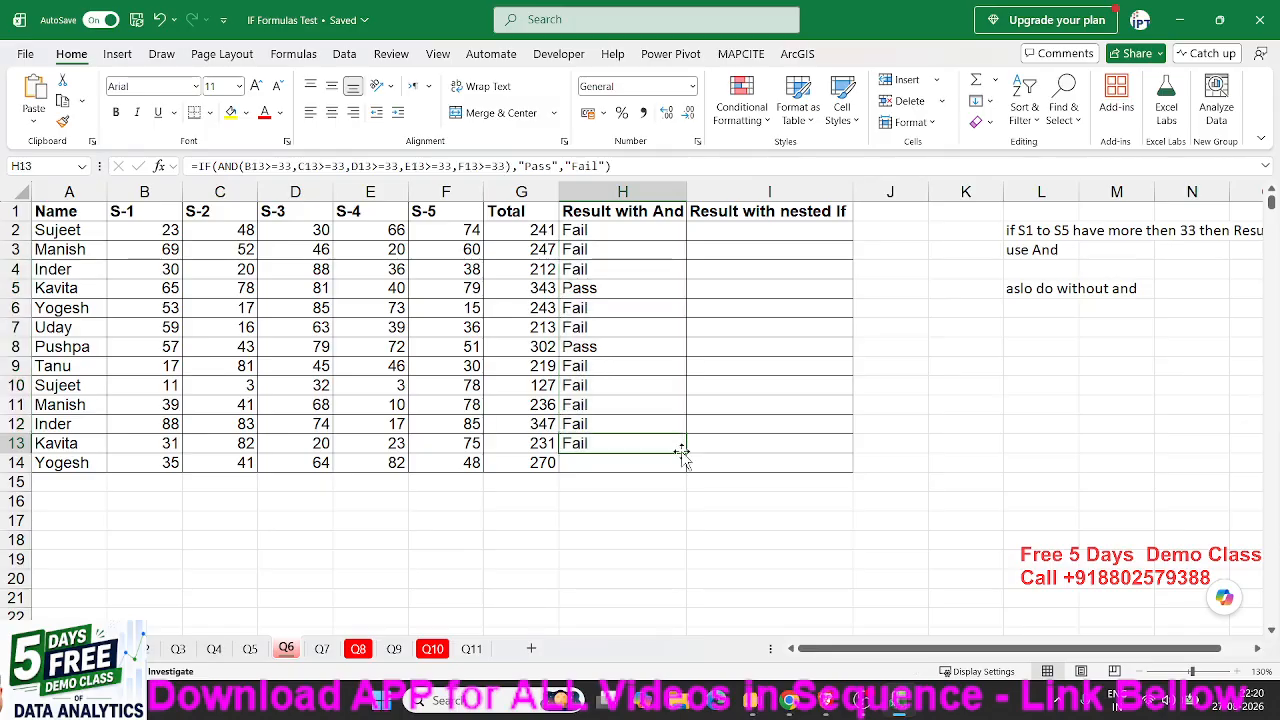
left_click_drag(682, 451, 686, 466)
left_click(651, 408)
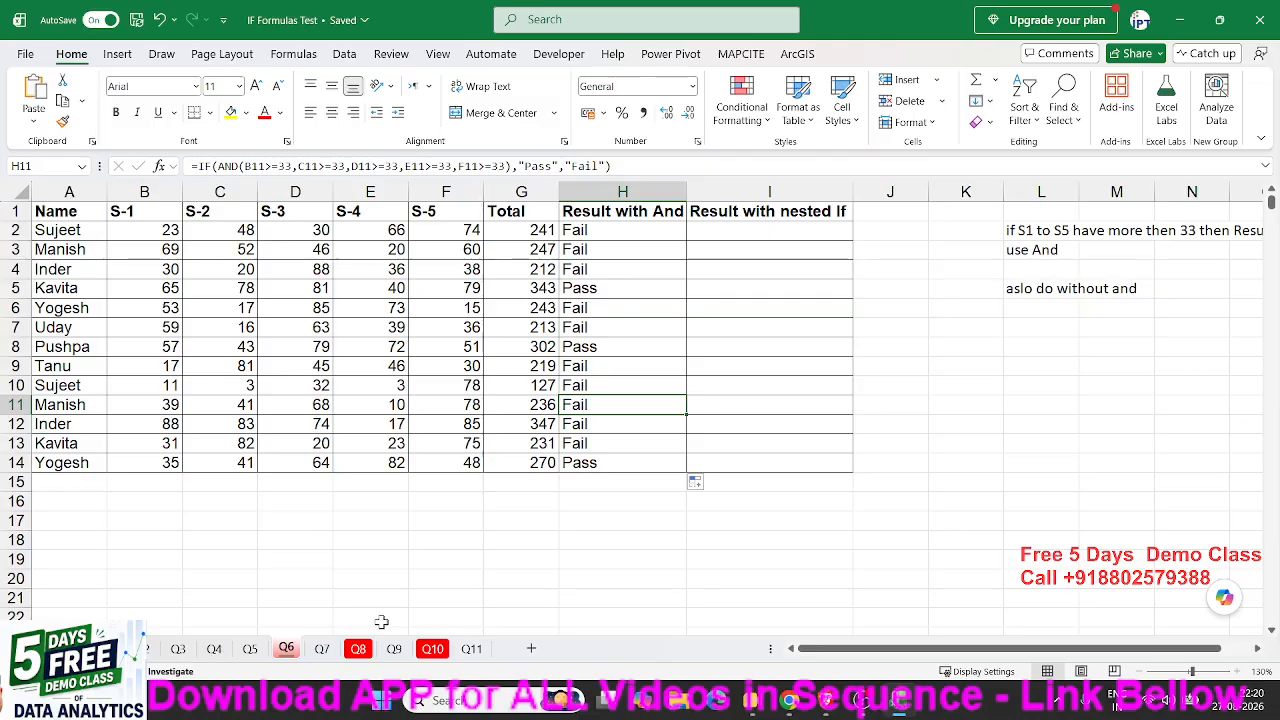
Look at sheet Q7, return to sheet Q6 and view the full task instructions beside the table
left_click(322, 650)
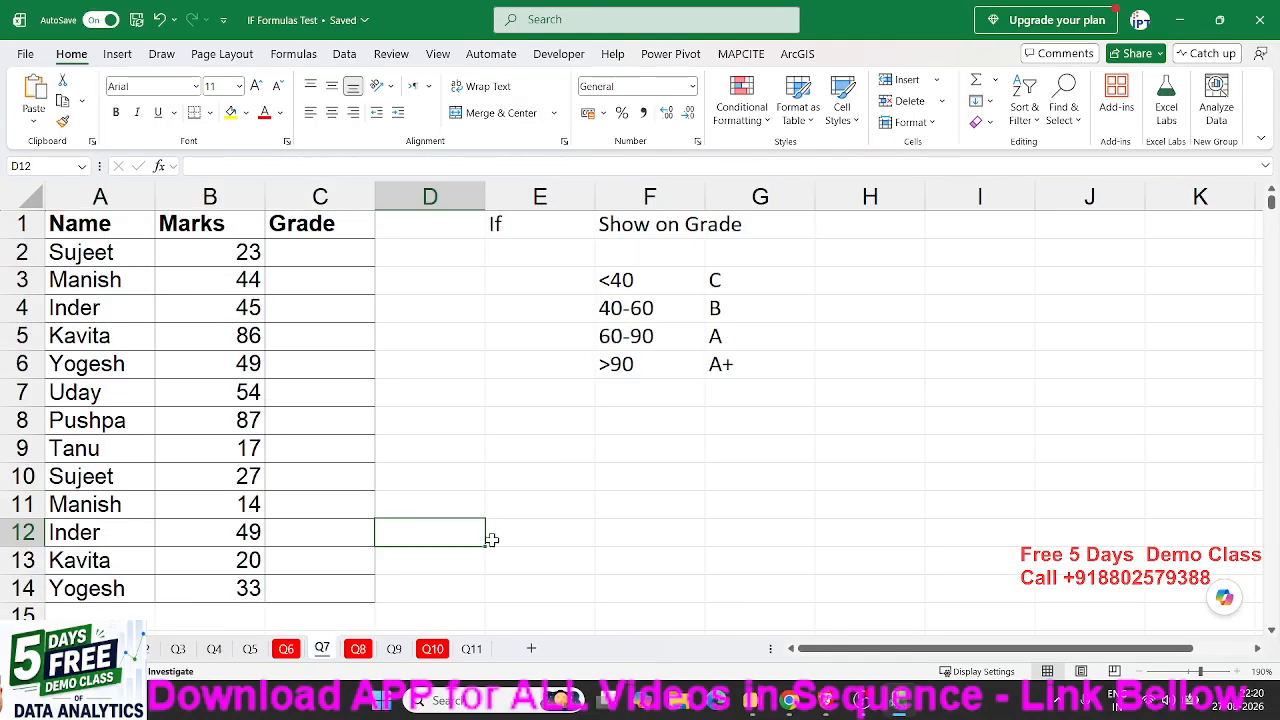
left_click(287, 651)
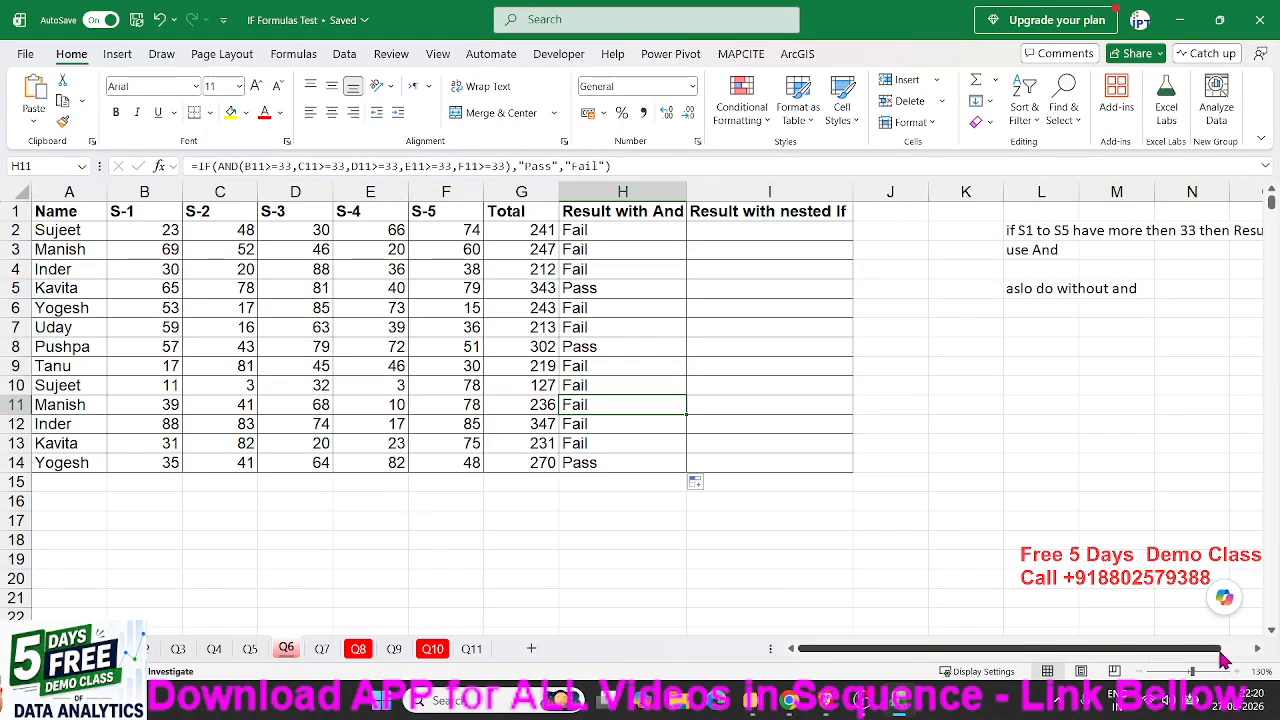
left_click(1258, 650)
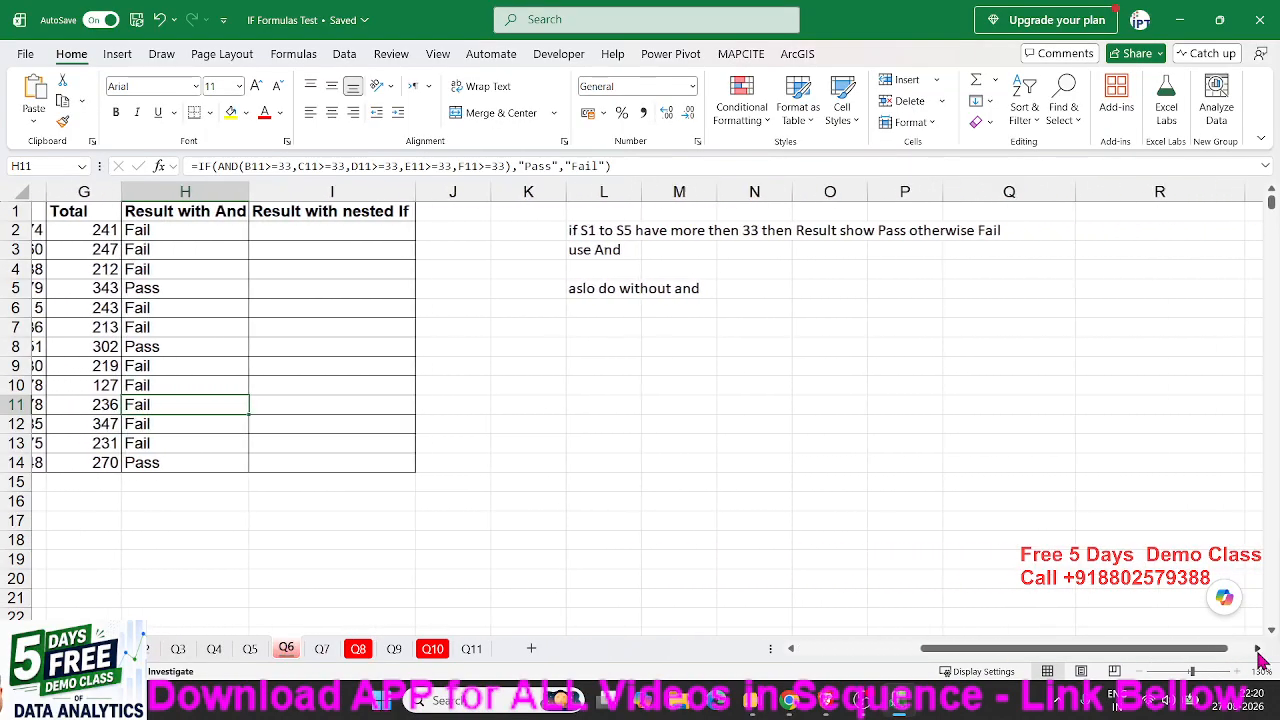
View the full results table on sheet Q6 and look over the tasks on sheets Q9 and Q7
left_click_drag(1219, 652, 727, 638)
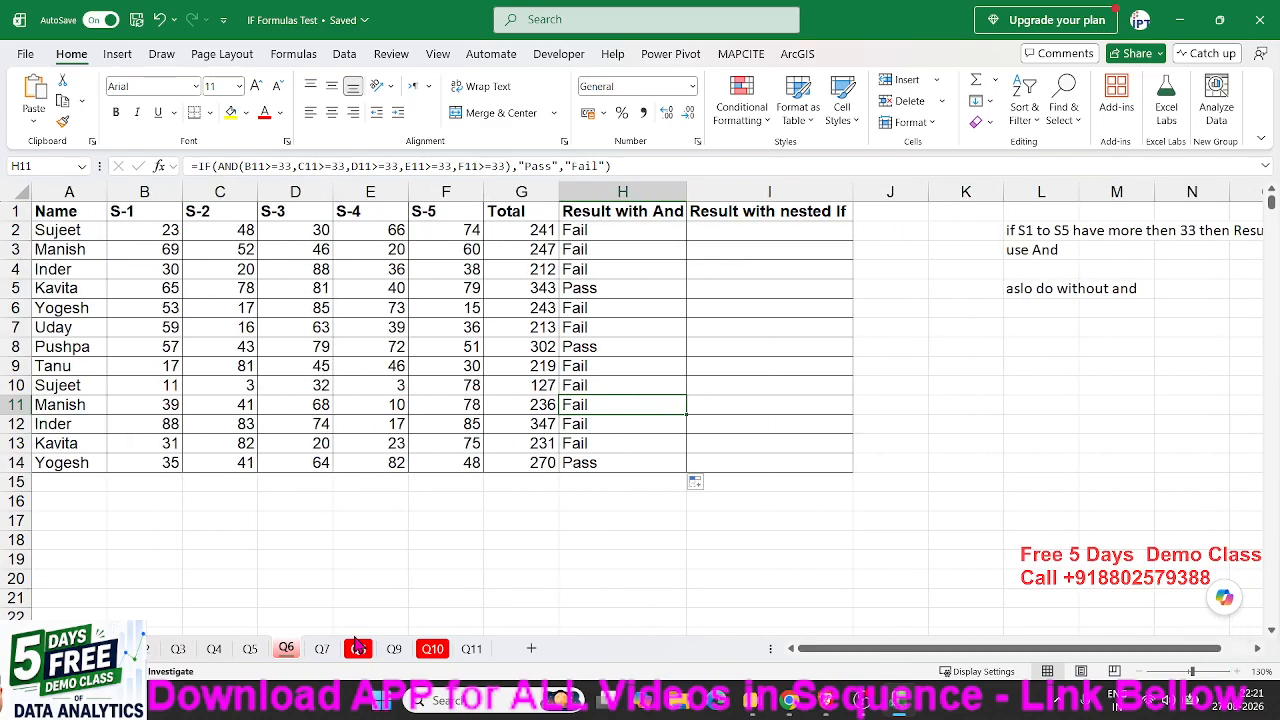
left_click(394, 649)
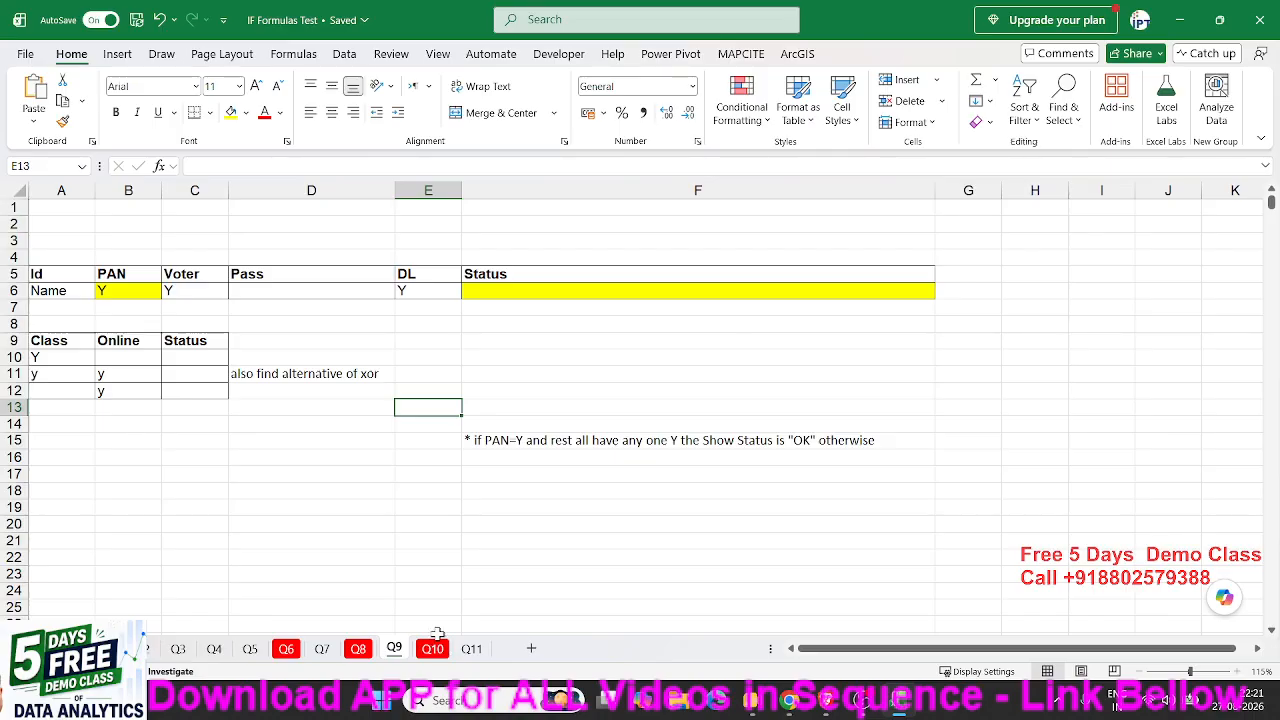
left_click(132, 324)
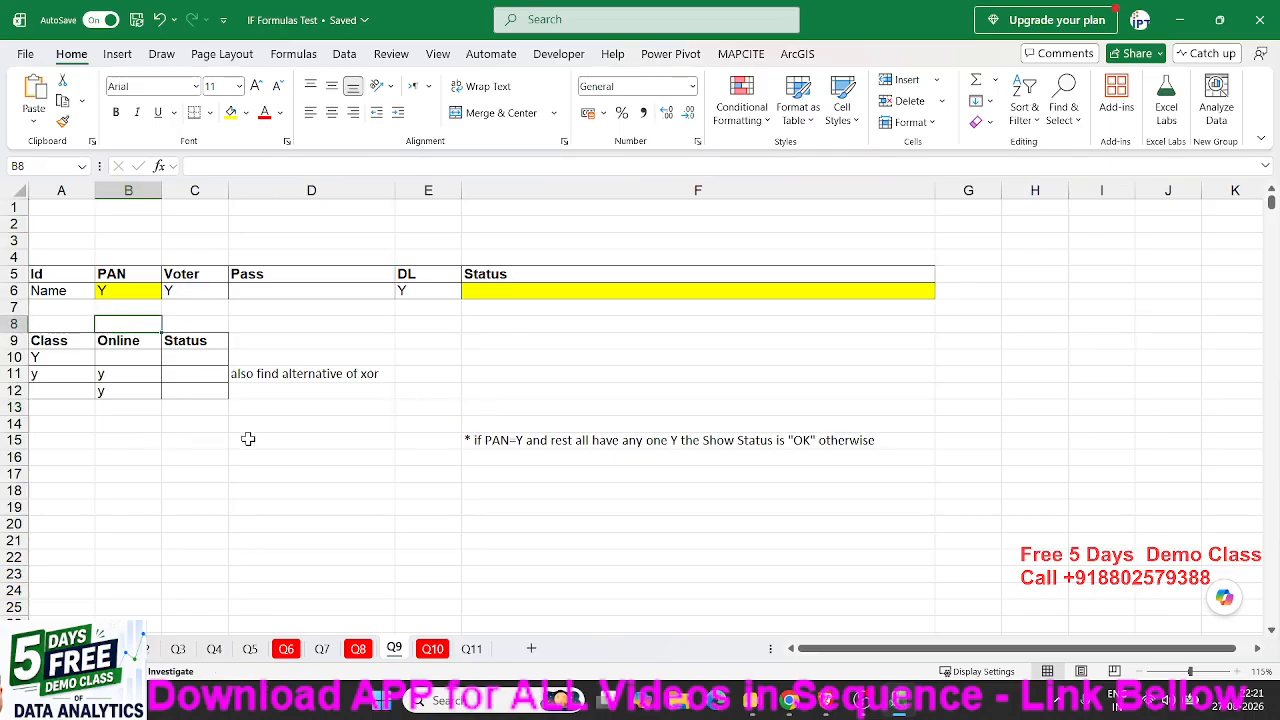
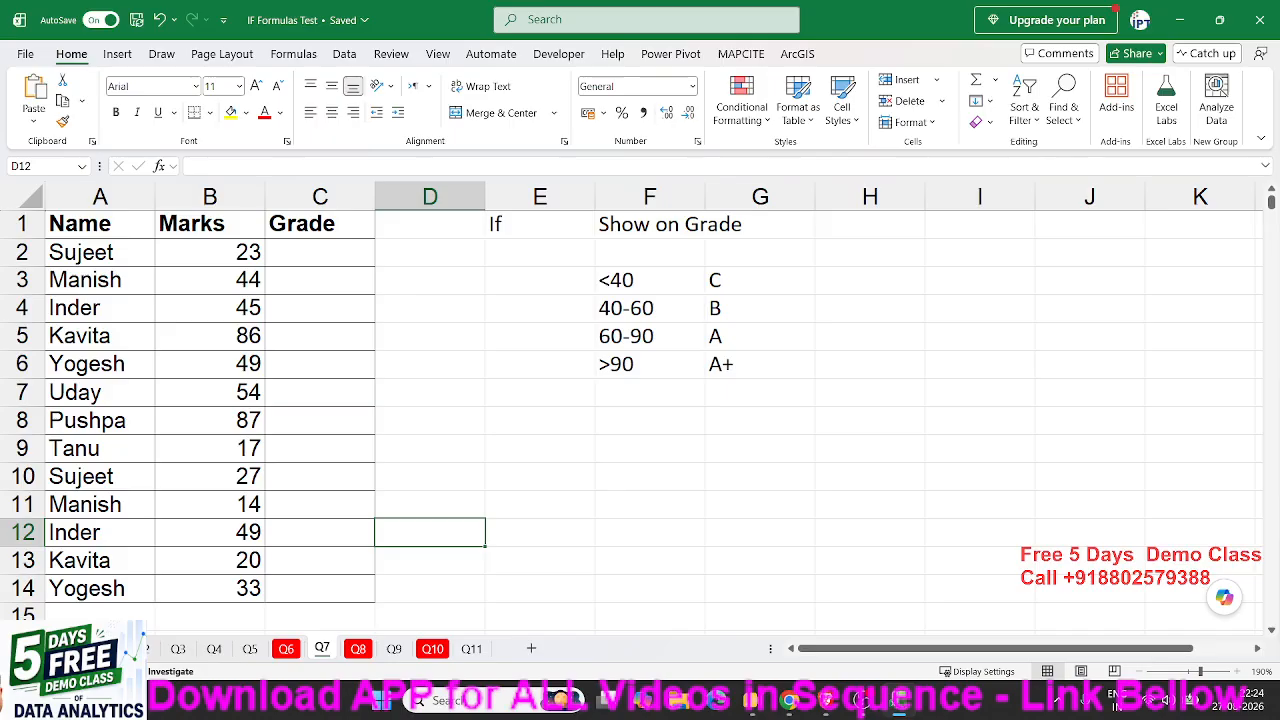
left_click(365, 353)
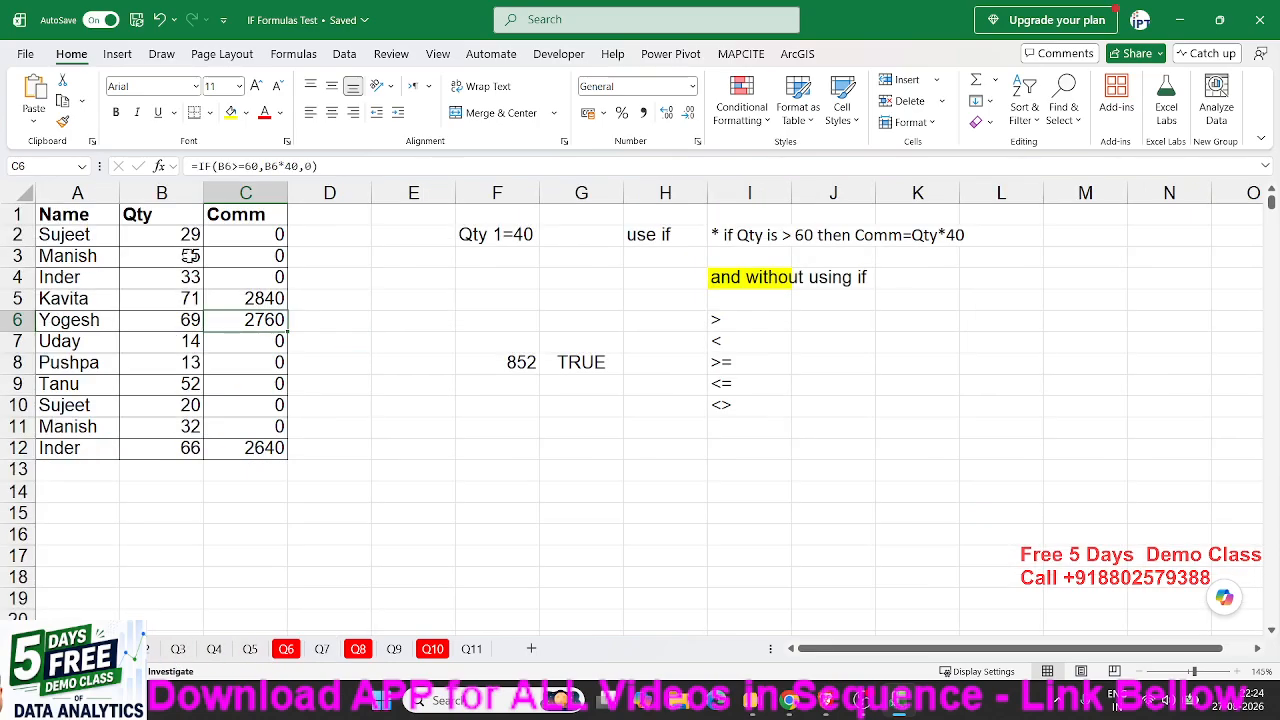
On the commission sheet, enter the quantity range note ">=50,<=80" in F3 below "Qty 1=40"
left_click(190, 256)
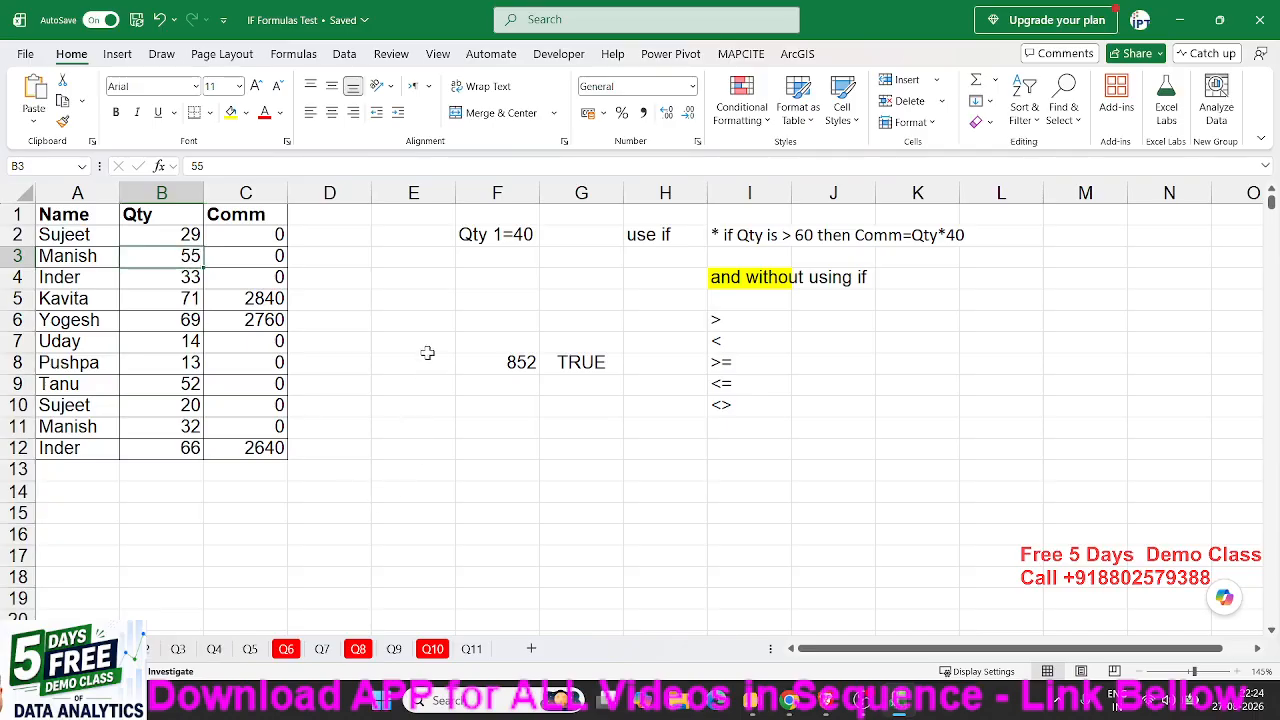
left_click(476, 266)
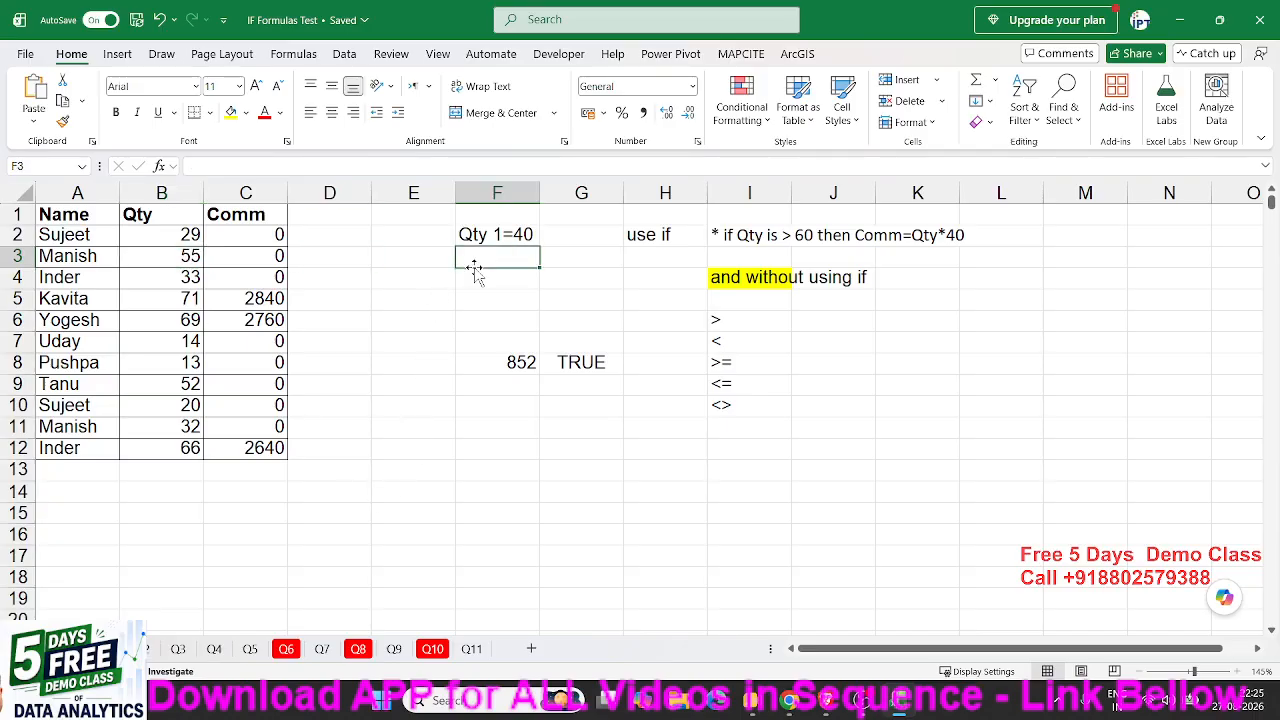
type(">=5")
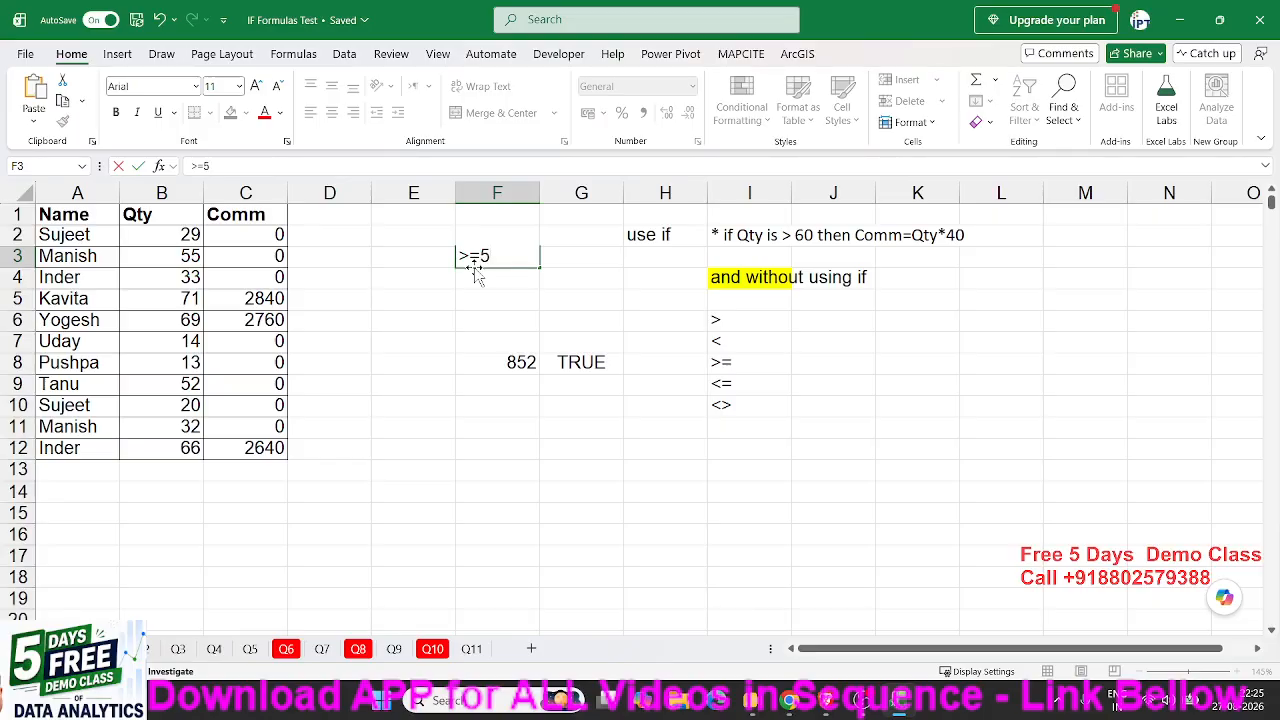
type("0,<=80")
key("Return")
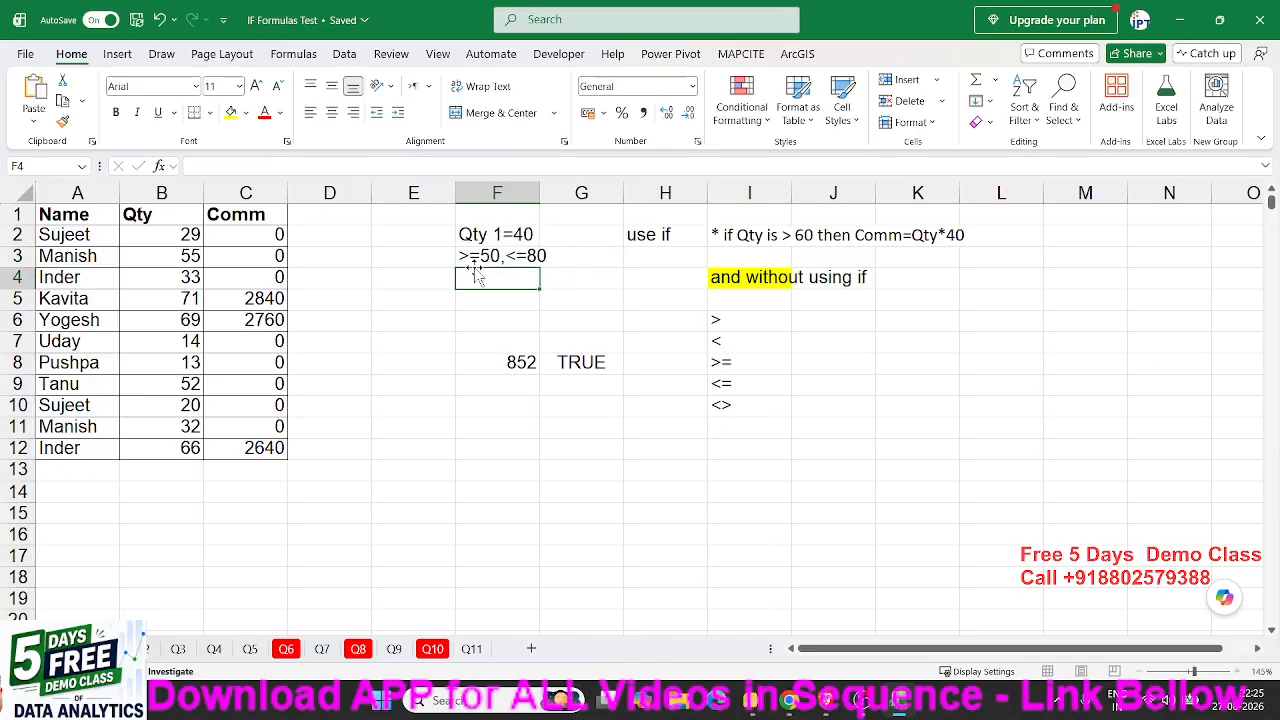
Start an IF formula in D2 with a nested AND function as its logical test
left_click(355, 235)
type("=if")
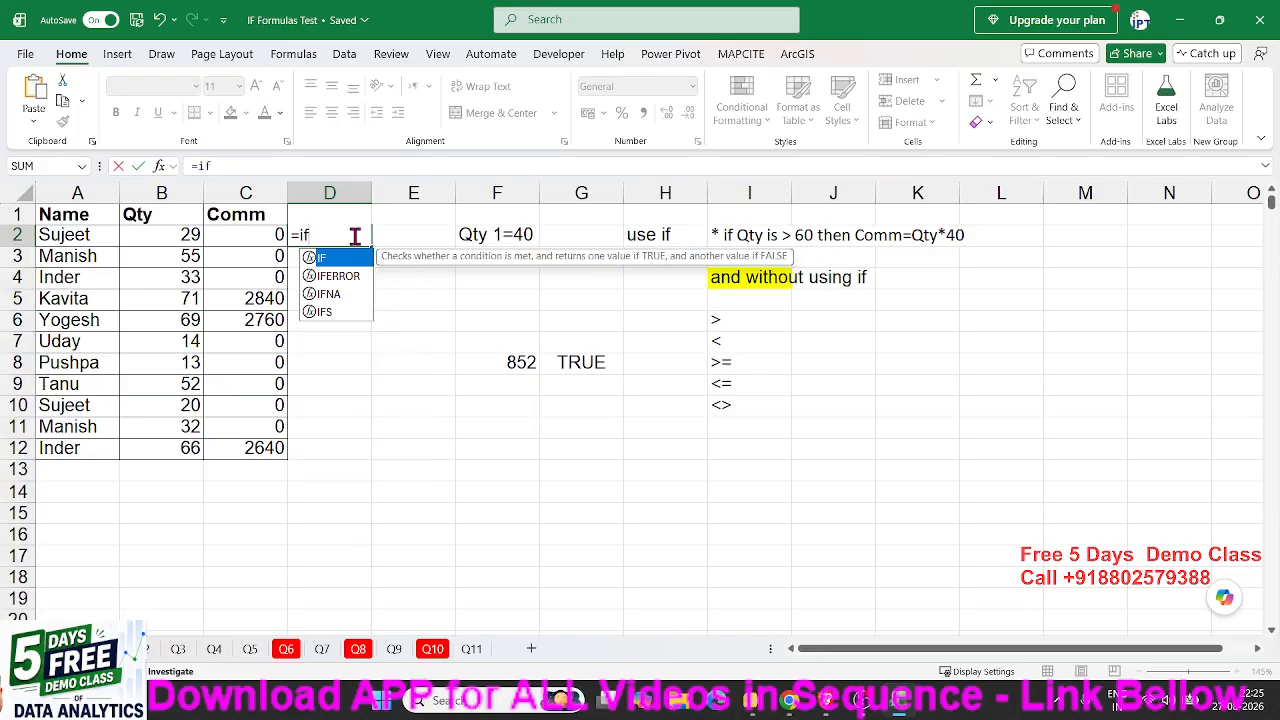
key("Tab")
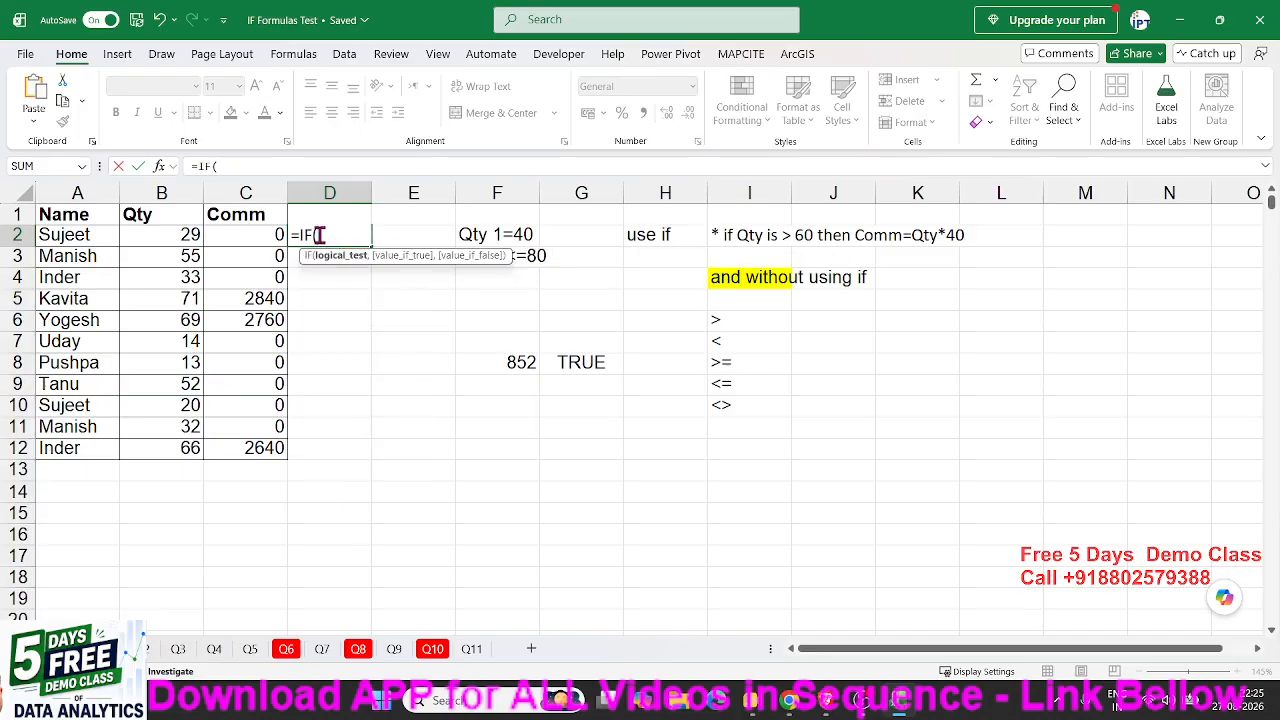
key("BackSpace")
key("BackSpace")
key("BackSpace")
type("if")
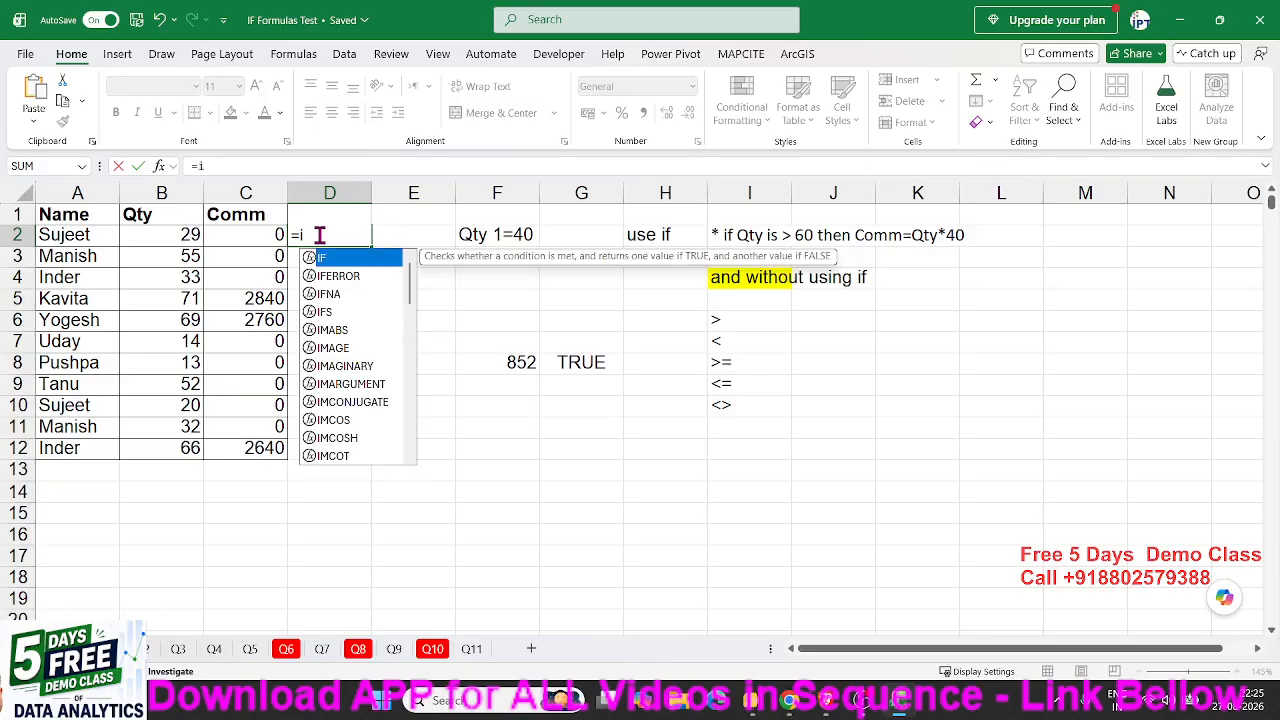
key("Tab")
type("and")
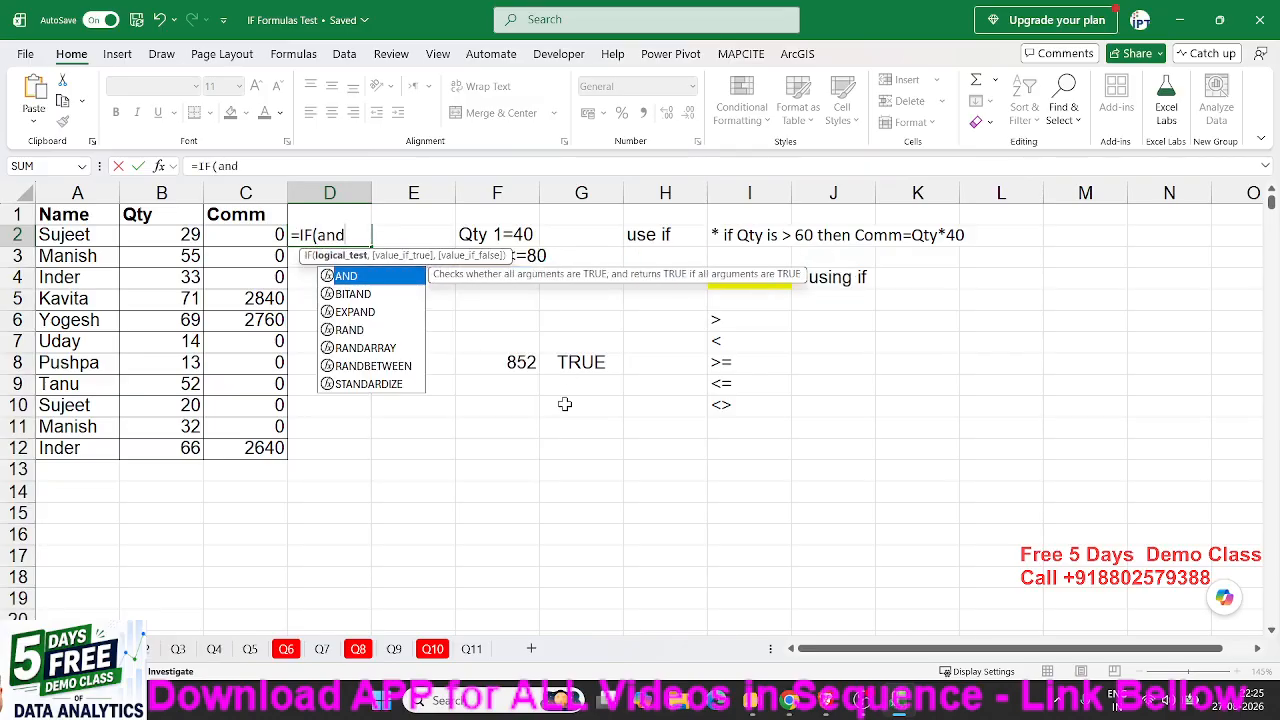
key("Tab")
Give the AND function in D2 the conditions B2>=50 and B2<=80, and close its parenthesis
left_click(198, 238)
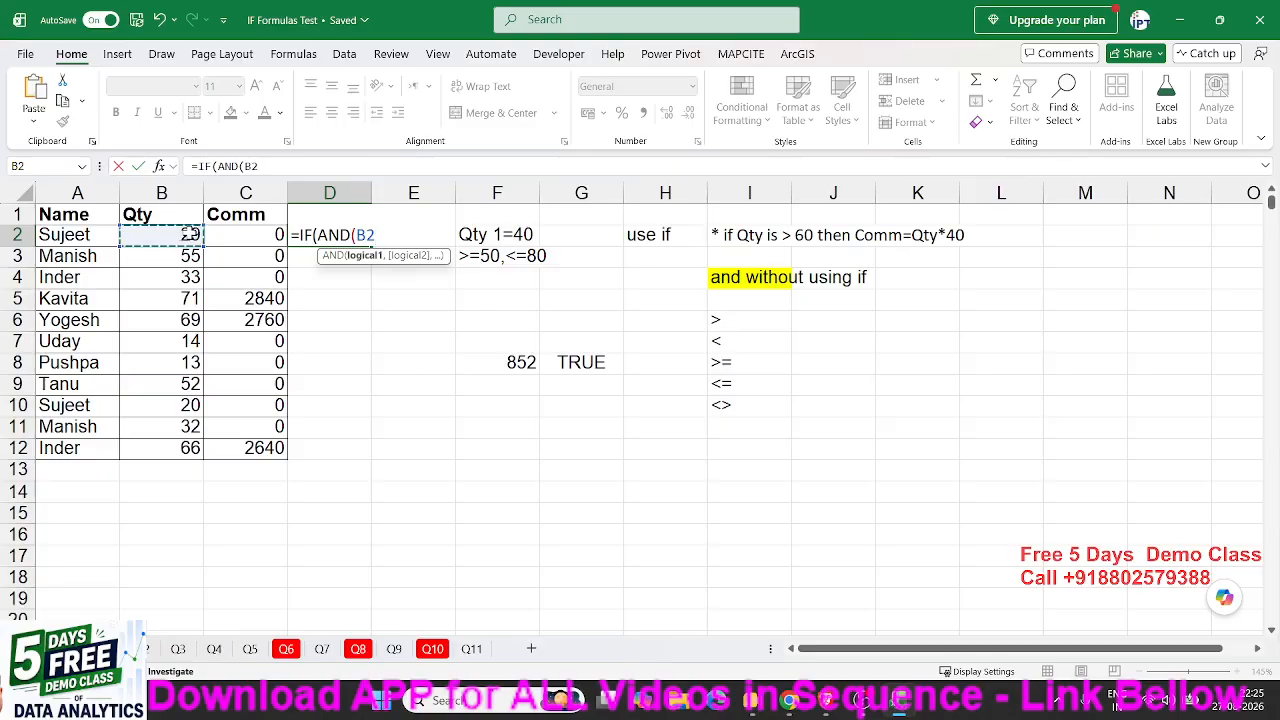
type(">=")
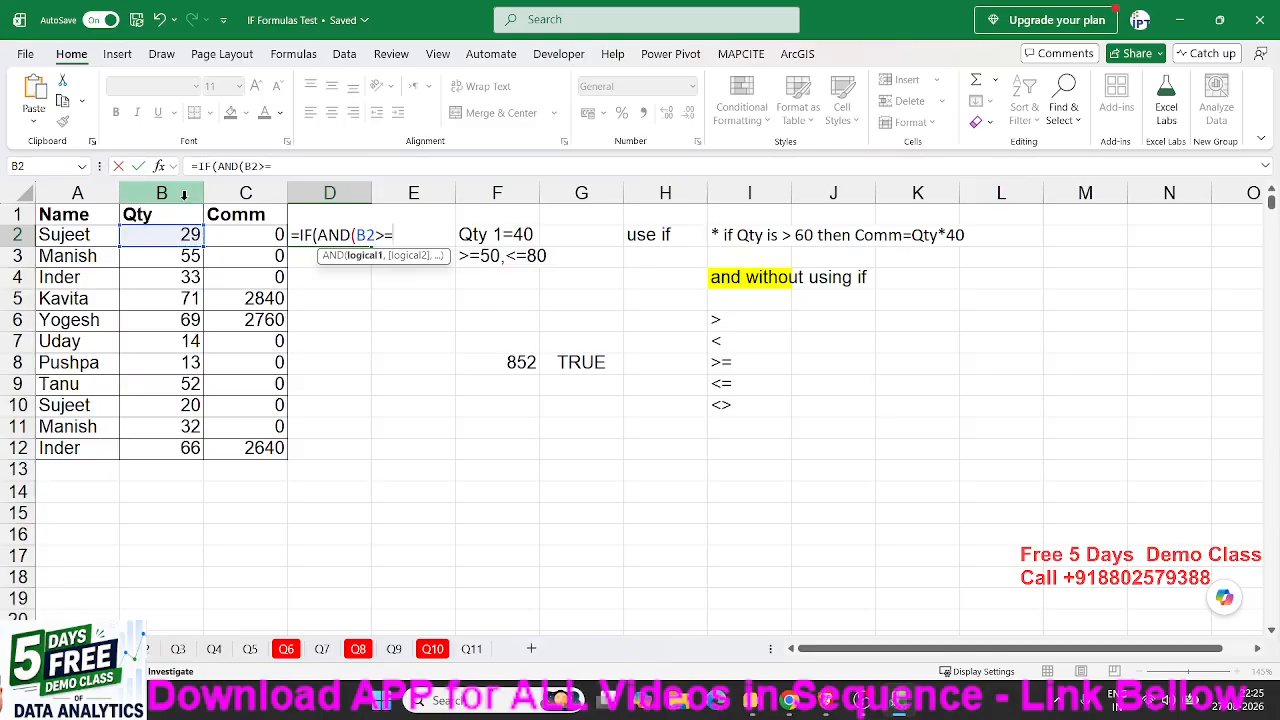
type("80,")
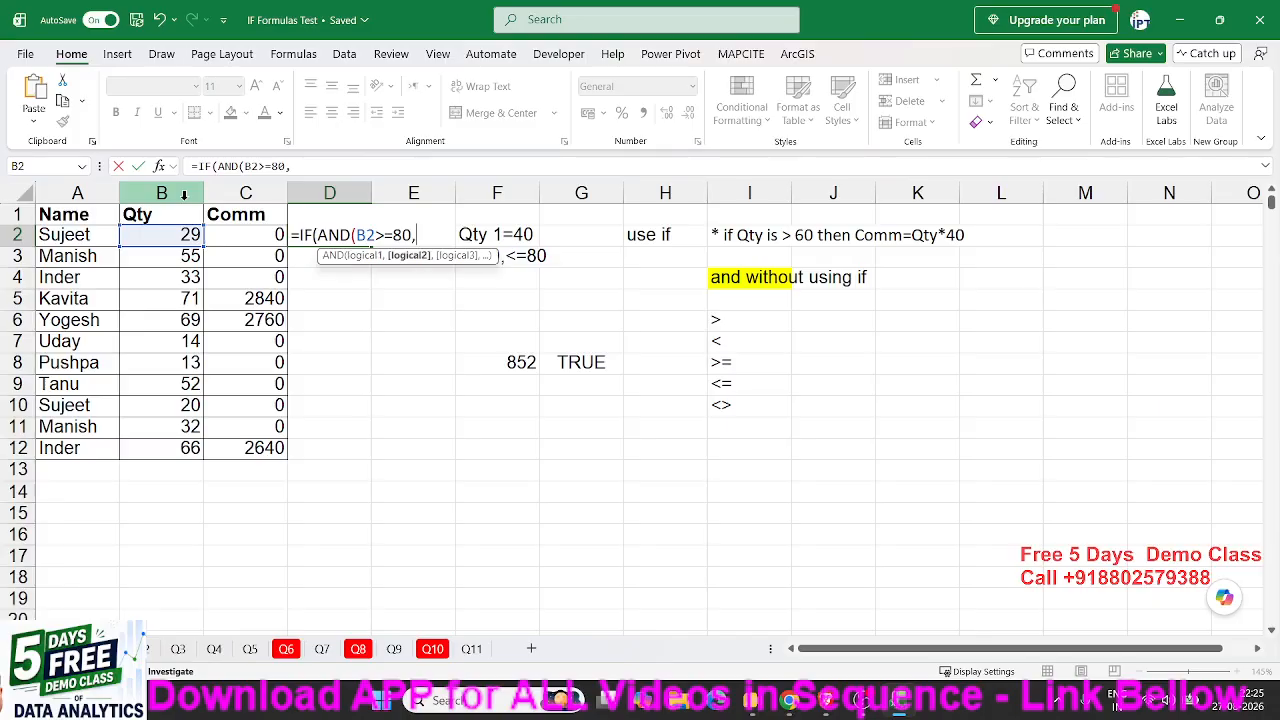
left_click(189, 232)
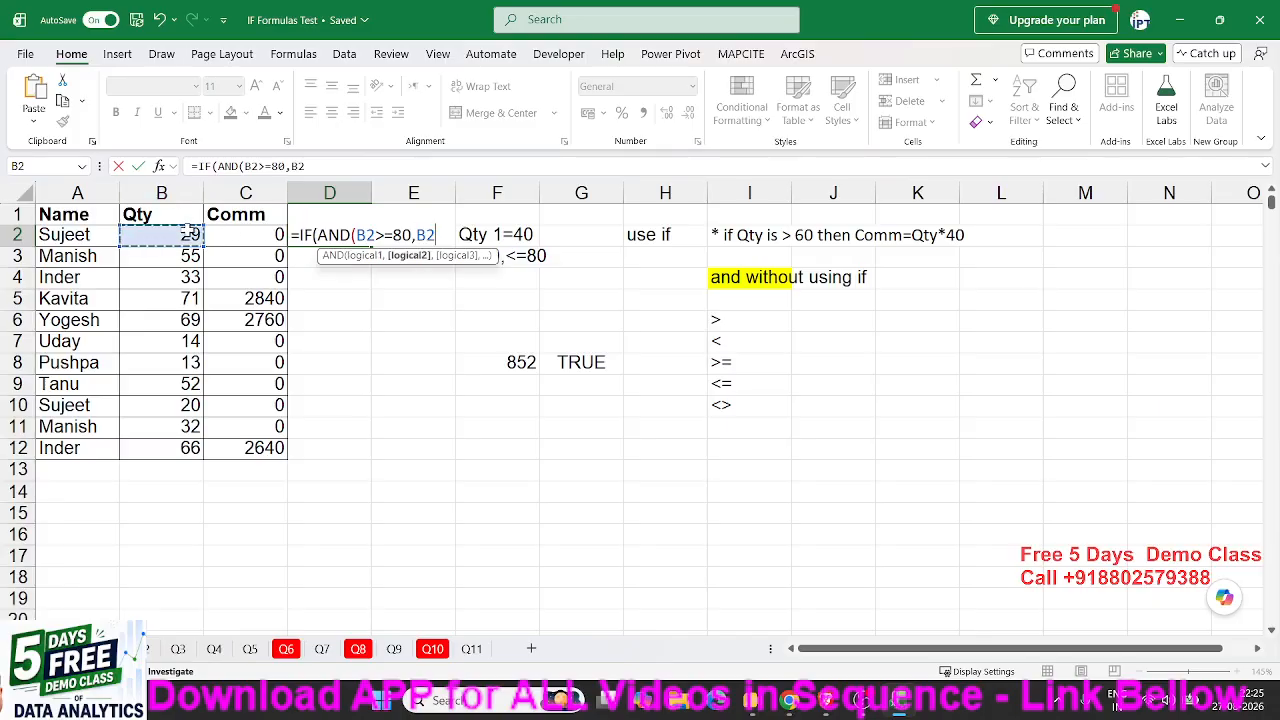
left_click(402, 235)
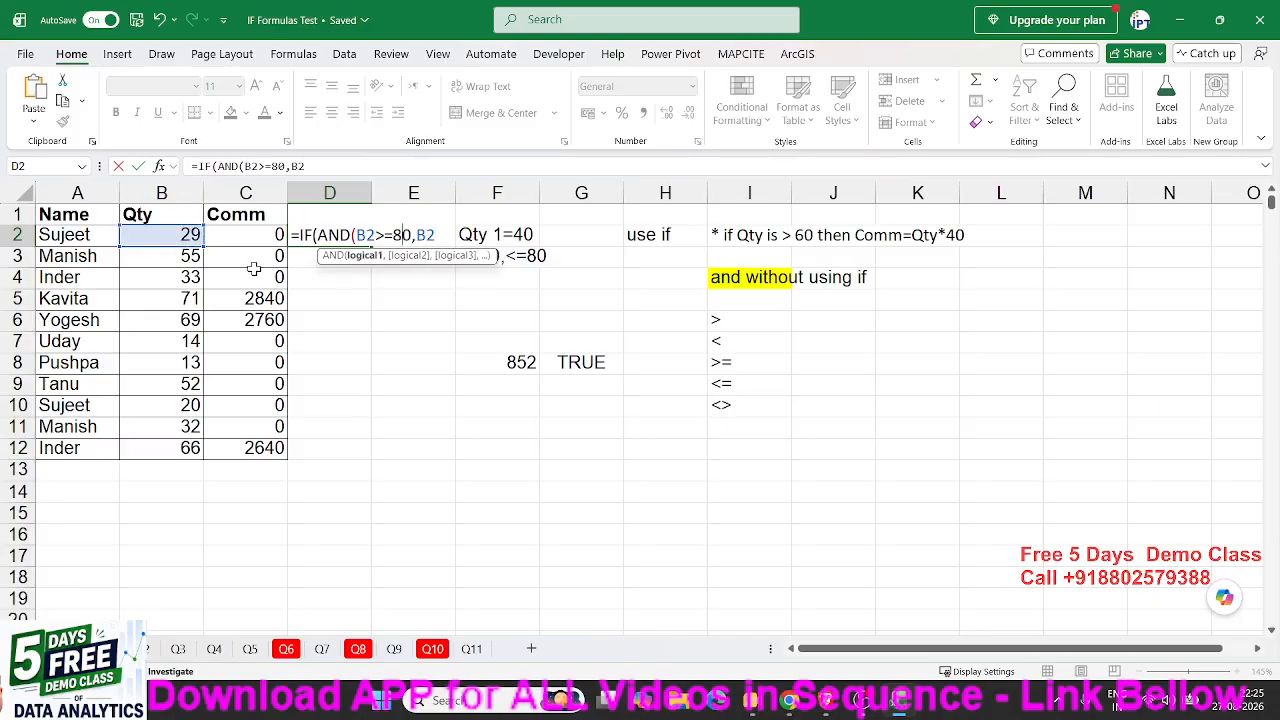
key("BackSpace")
type("5")
left_click(437, 235)
left_click(188, 234)
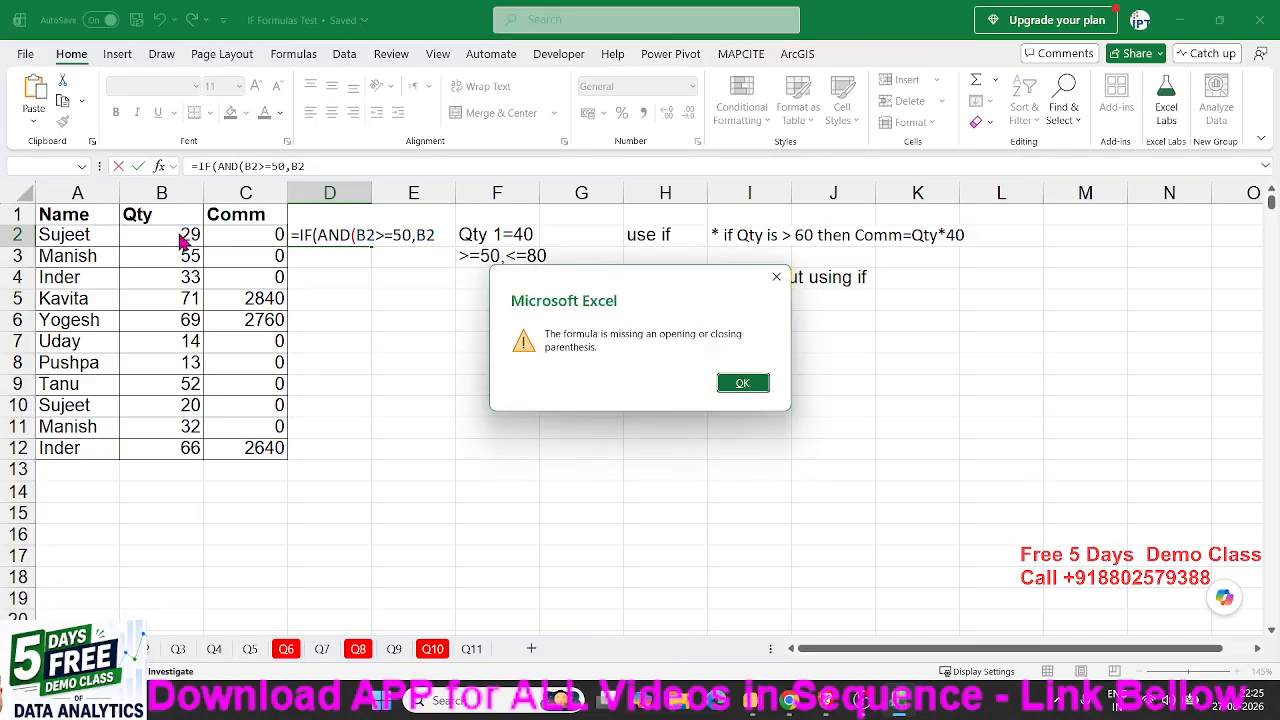
key("Return")
left_click(440, 232)
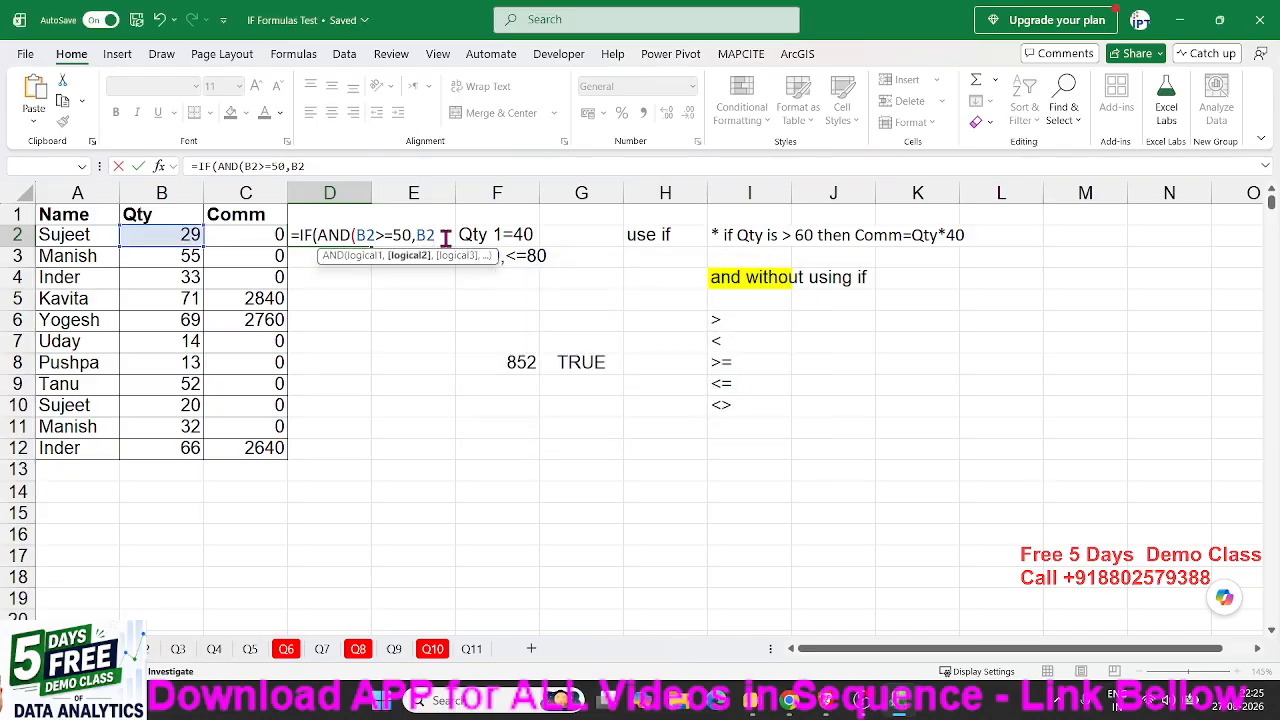
type("<=80")
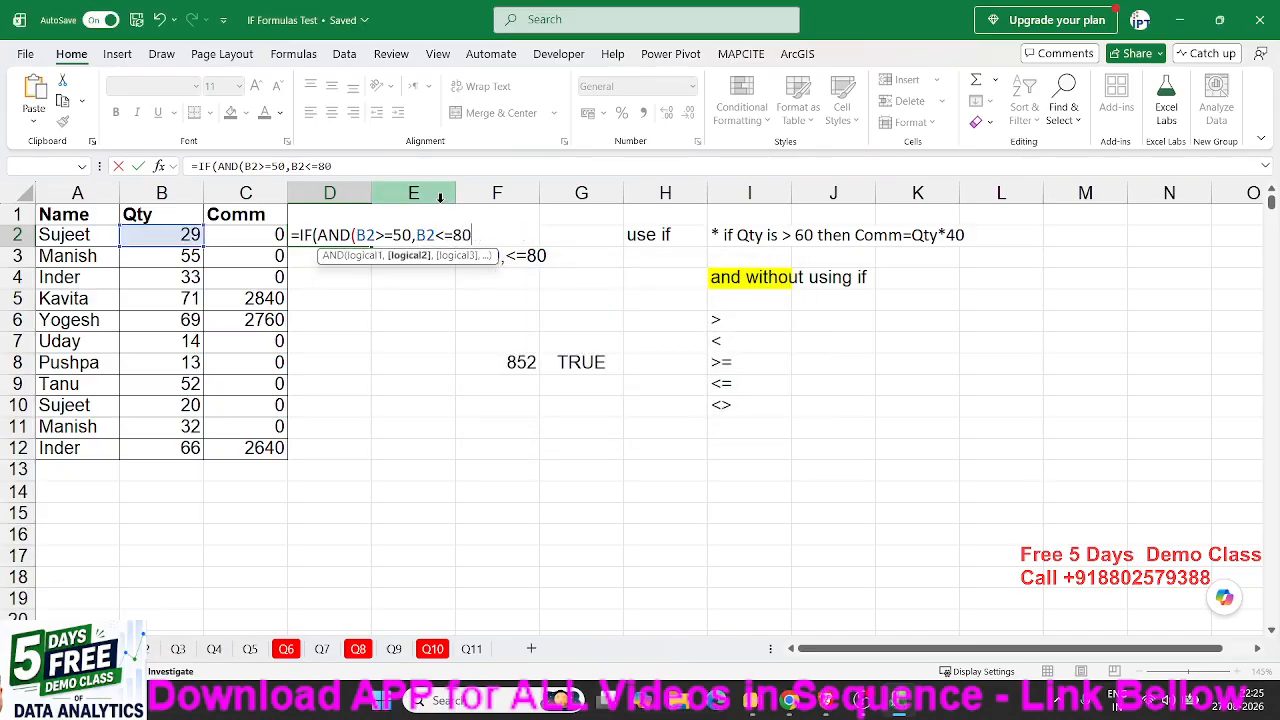
type(")")
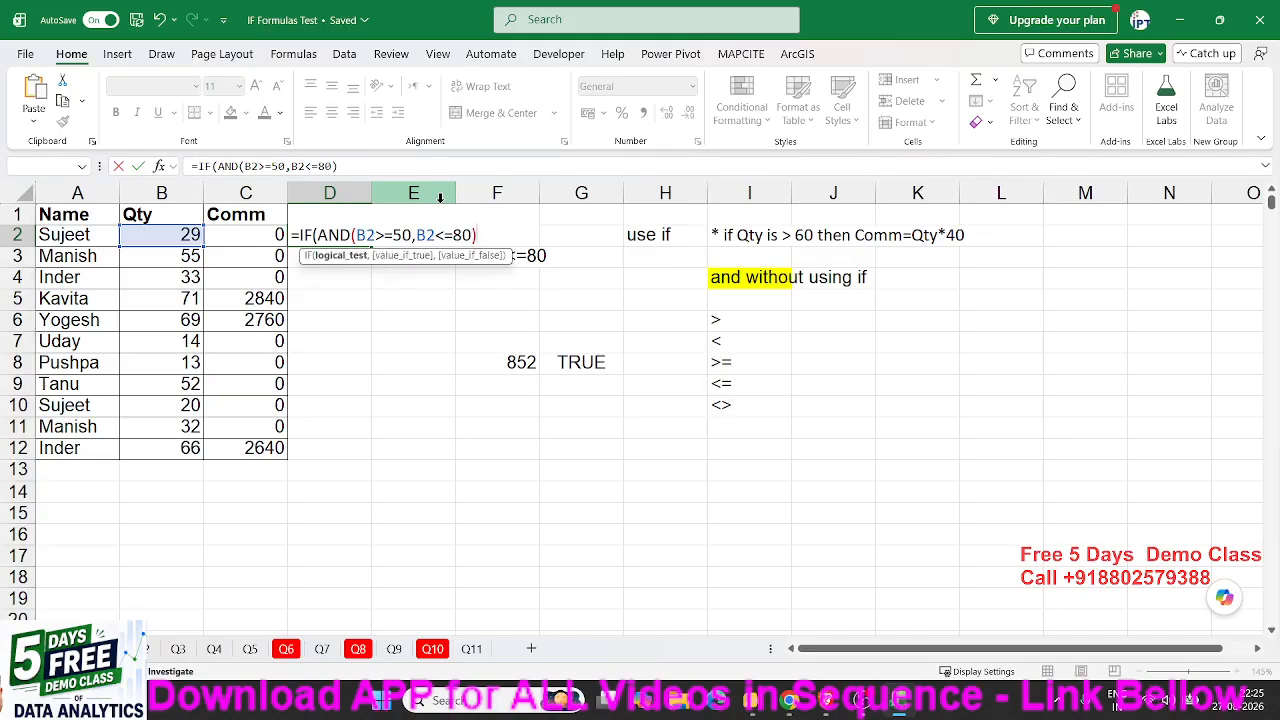
Complete D2's IF formula to return 500 if true and 0 if false, and enter it
type(",500")
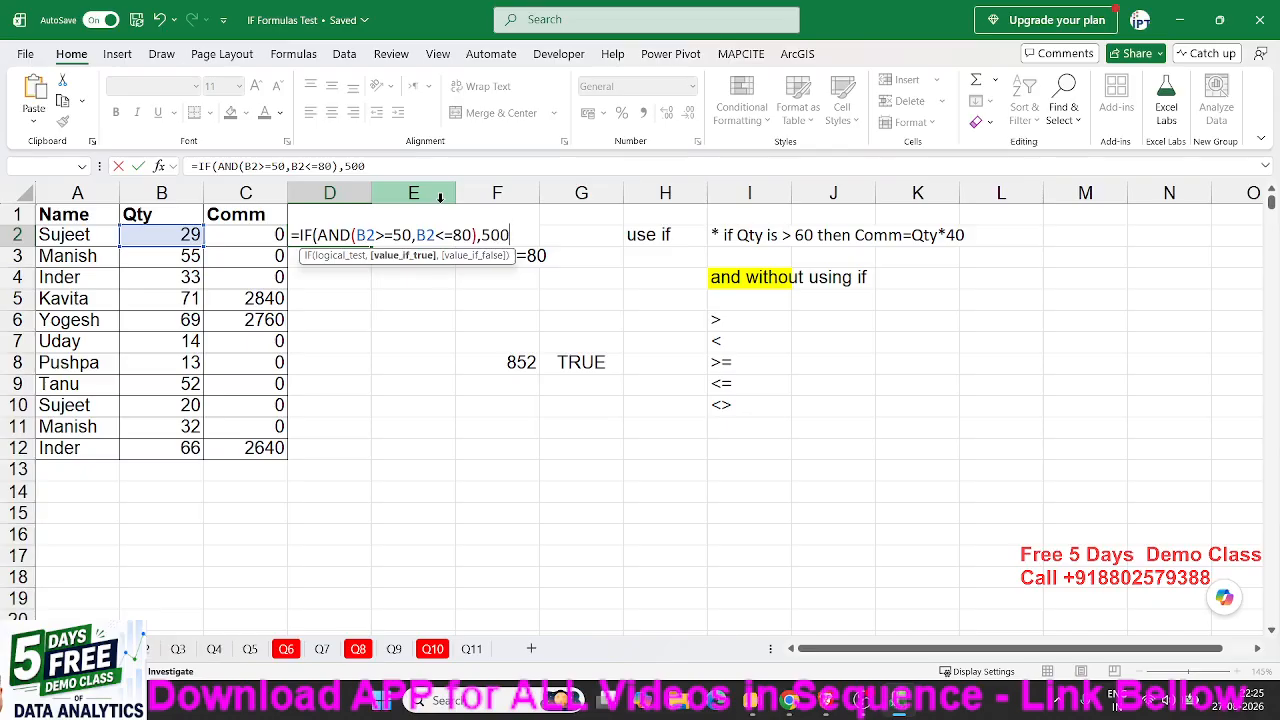
type(".")
key("BackSpace")
type(",0")
key("Return")
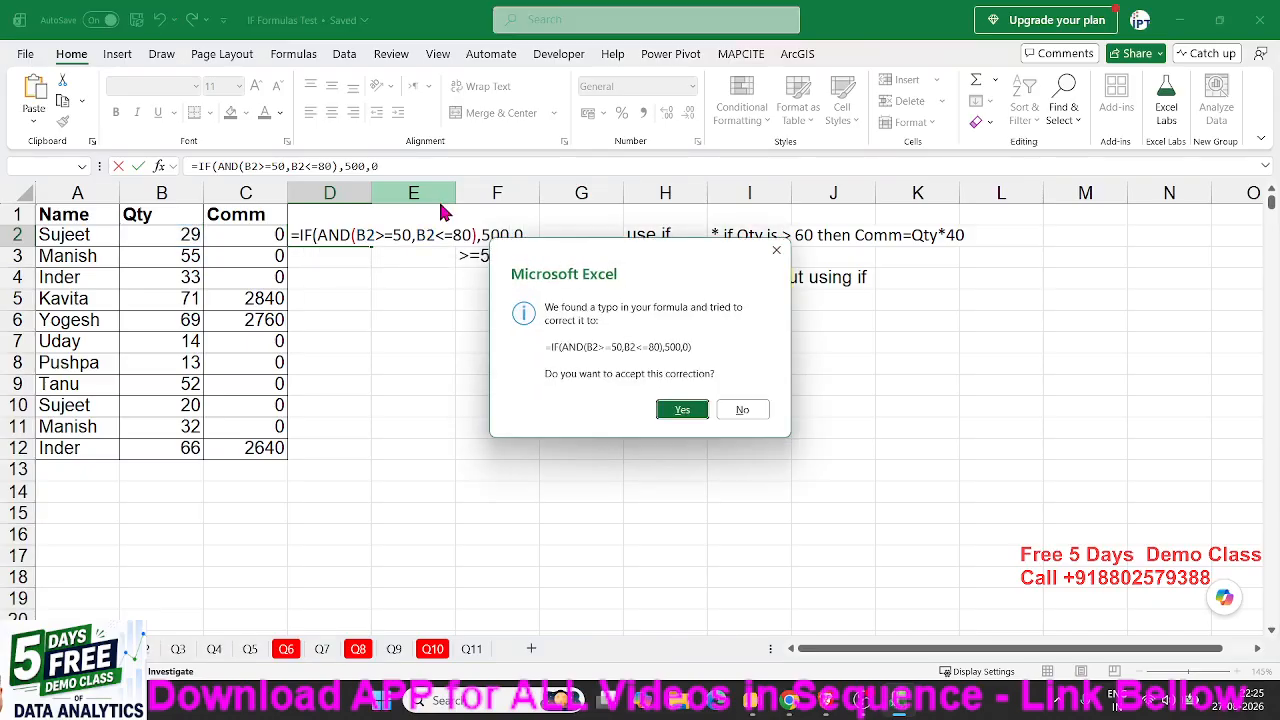
key("Return")
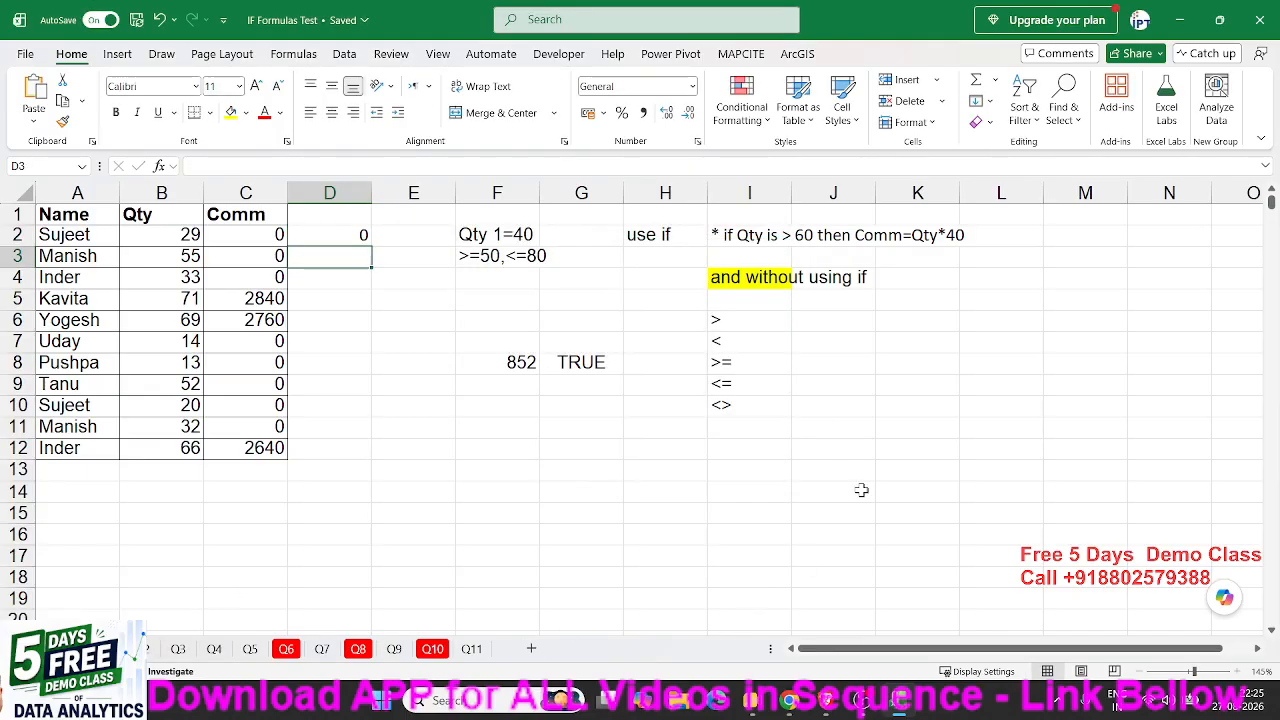
Review the IF and AND formula in D2 without changing it
double_click(363, 234)
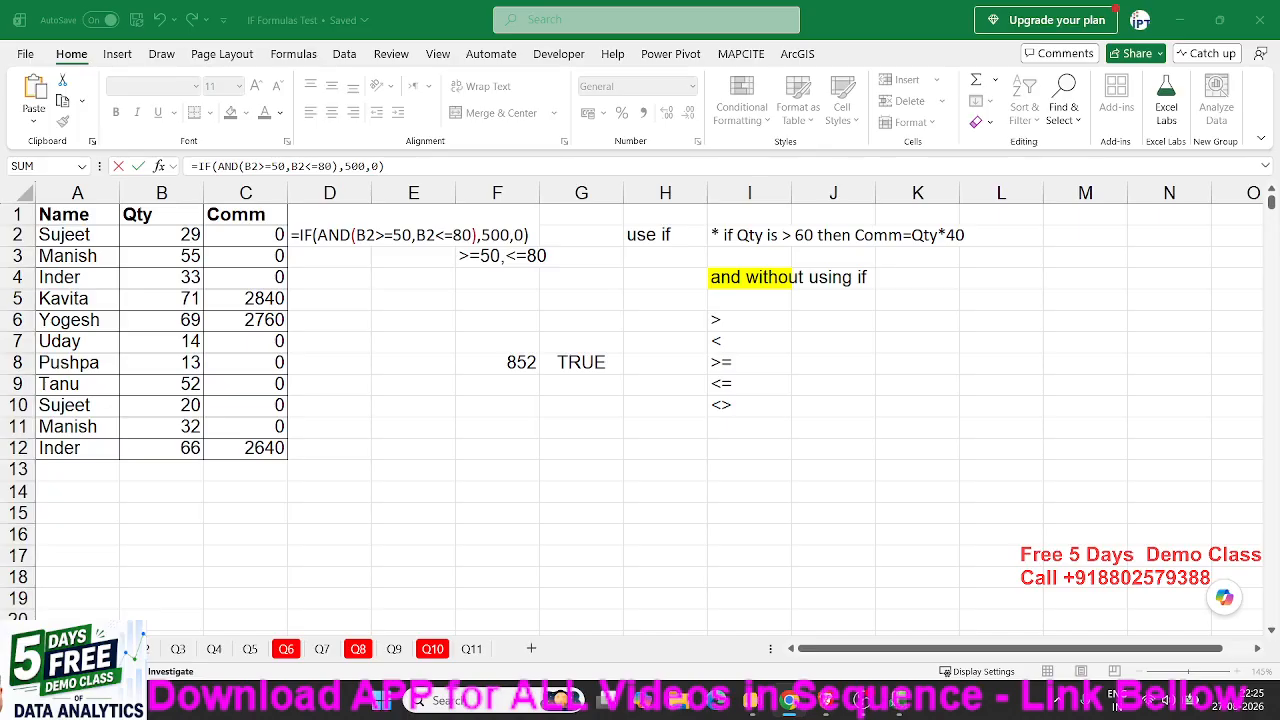
left_click(424, 321)
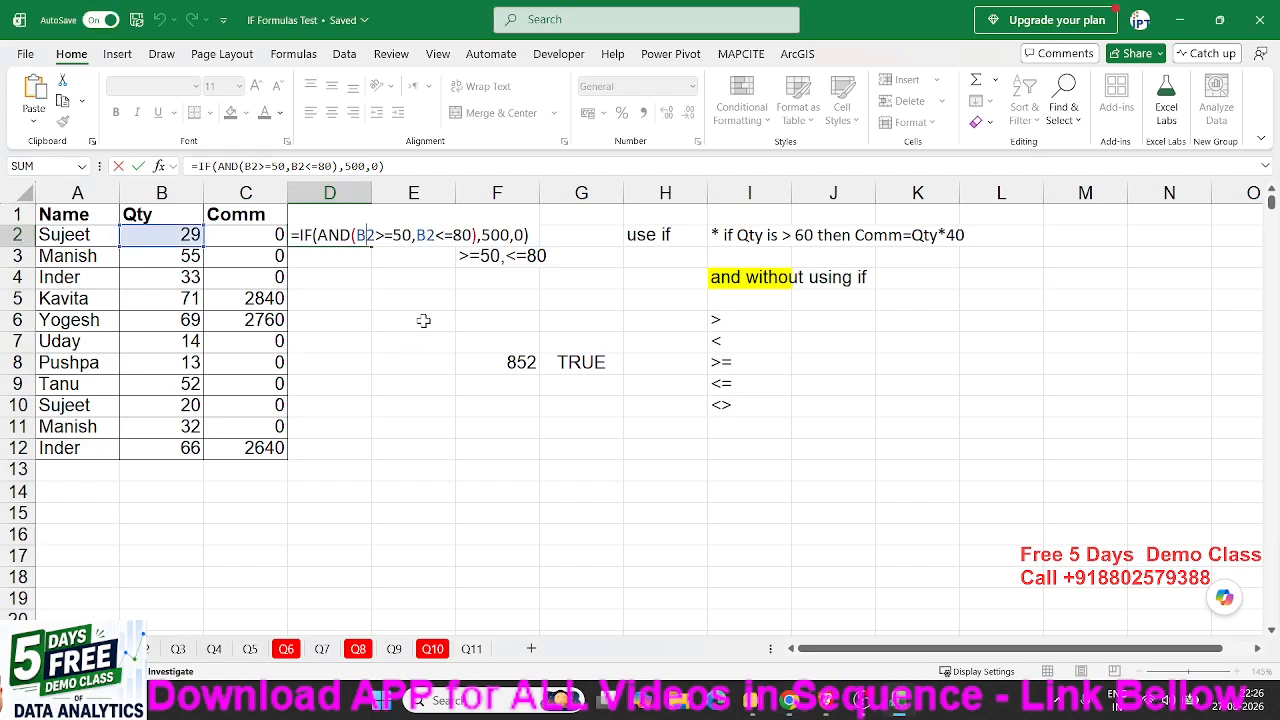
key("Return")
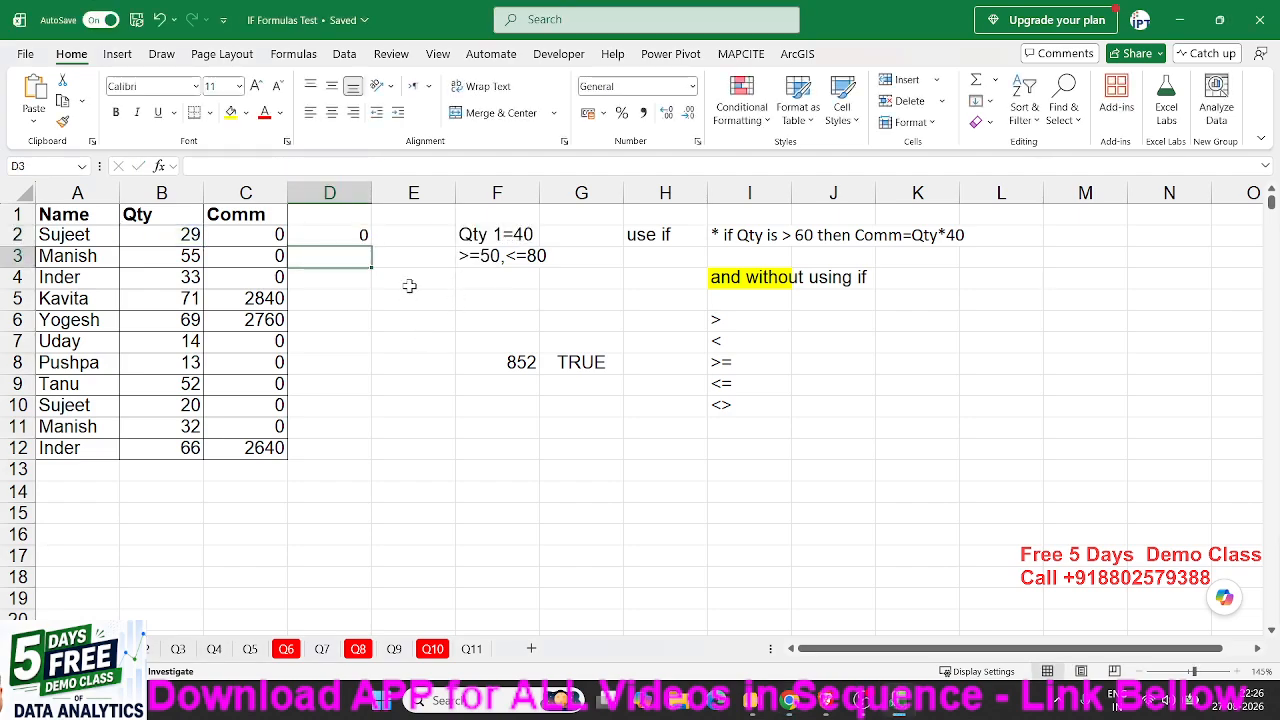
Enter the example conditions "<100" in F4 and ">200" in G4, with the amount 500 in F5
left_click(461, 283)
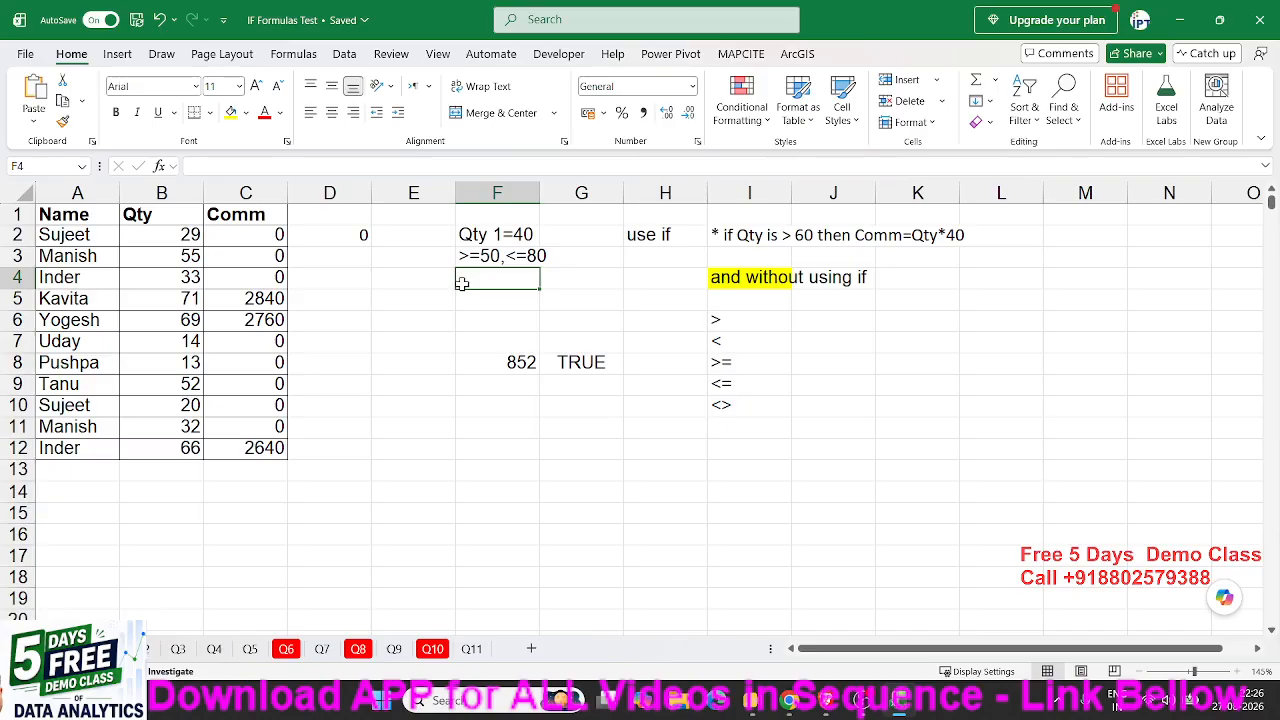
type("<100")
key("Return")
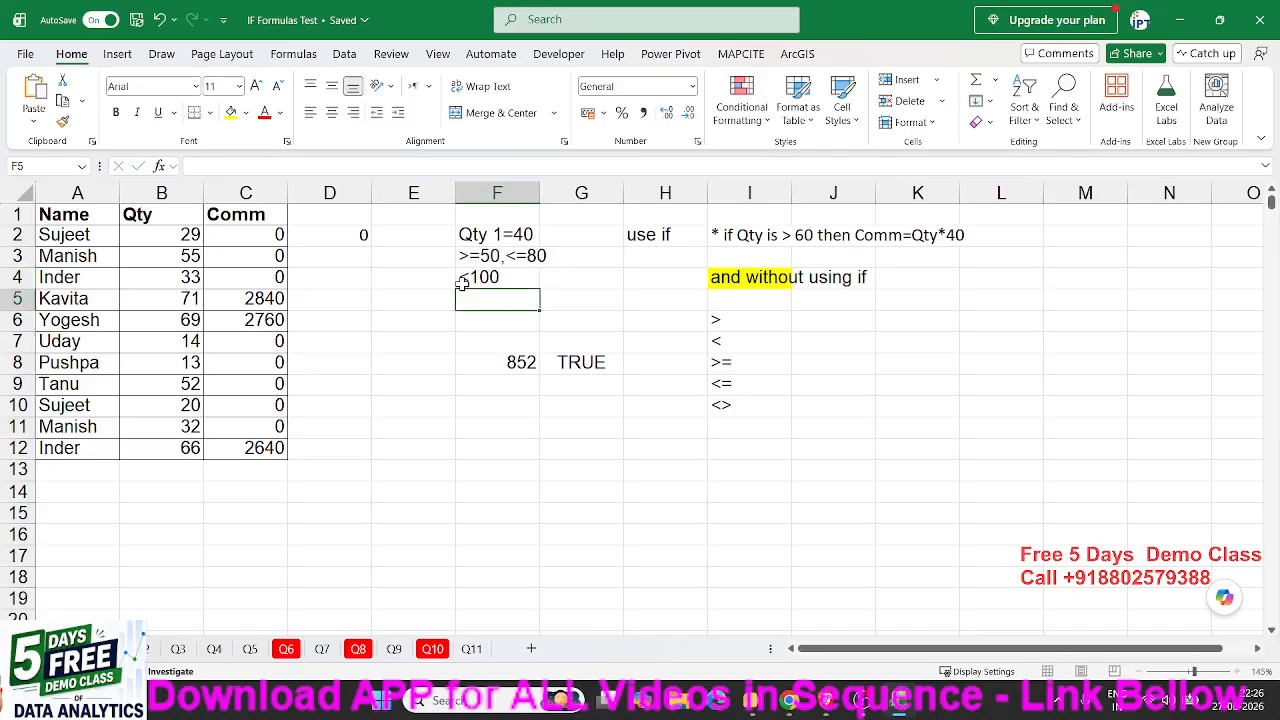
key("Up")
key("Right")
type(">")
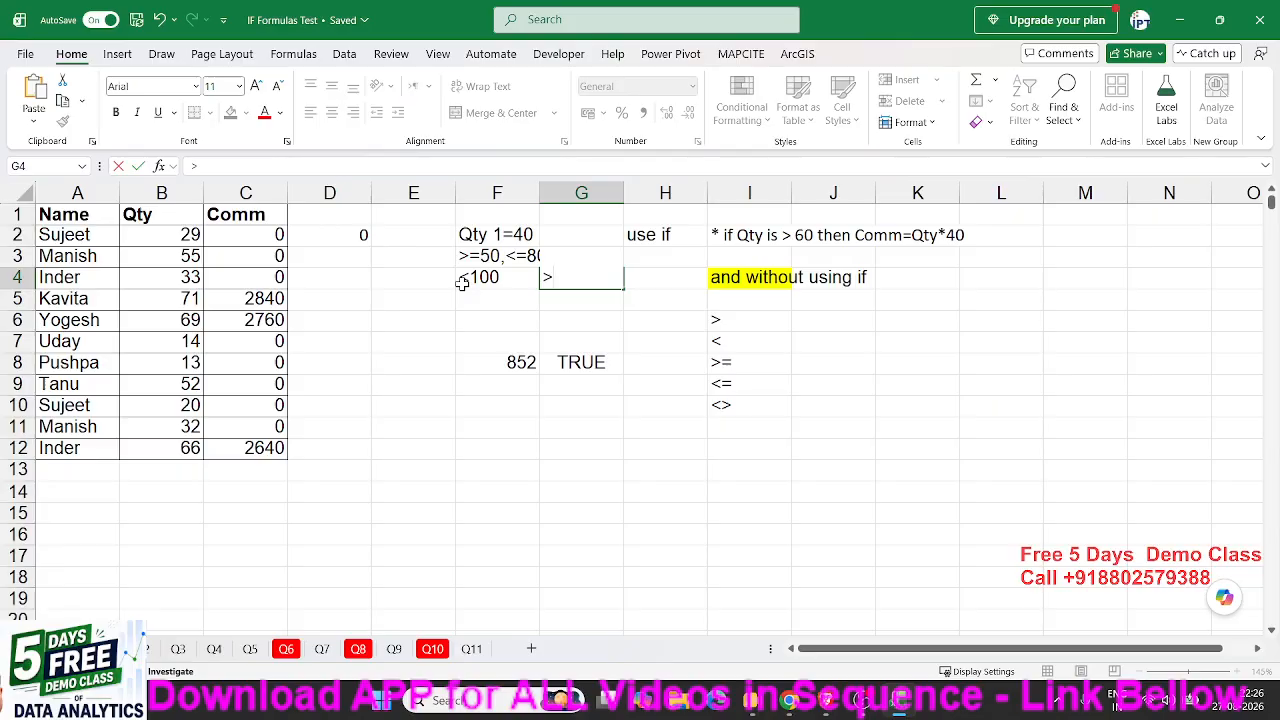
type("200")
key("Return")
key("Left")
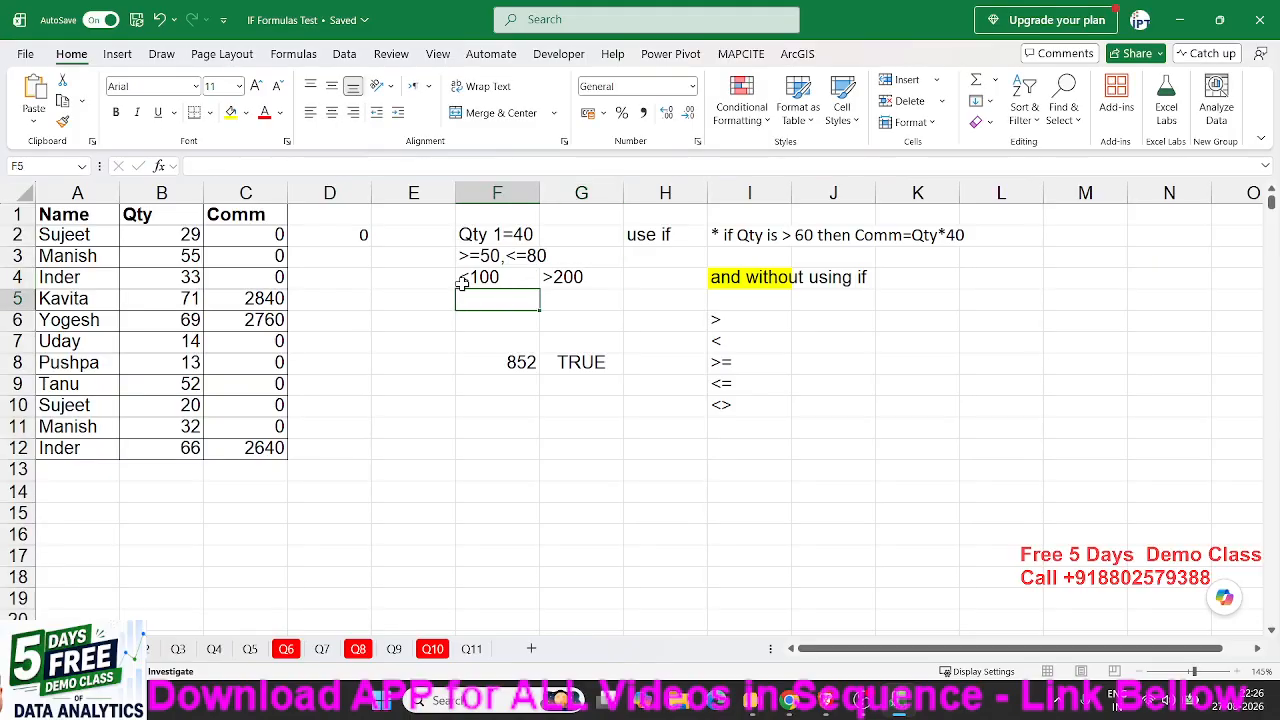
type("500")
key("Return")
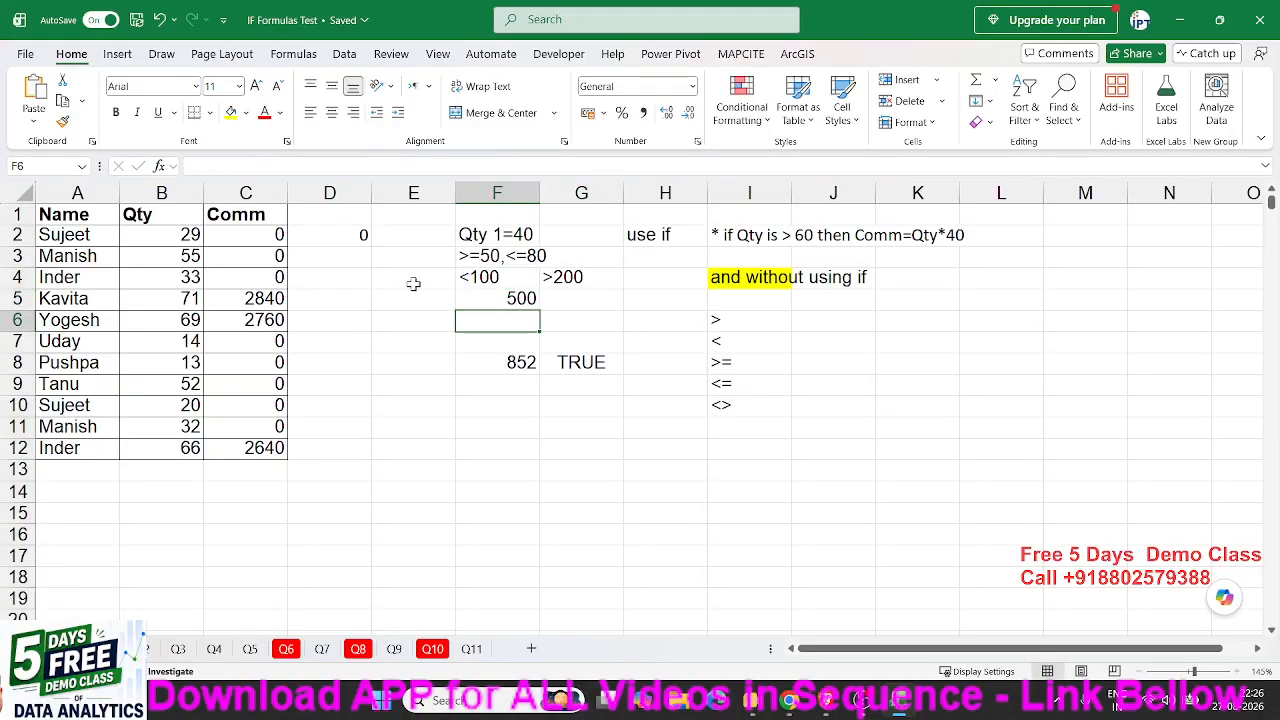
Start an IF formula in D3 with the logical test B3>=50
left_click(347, 258)
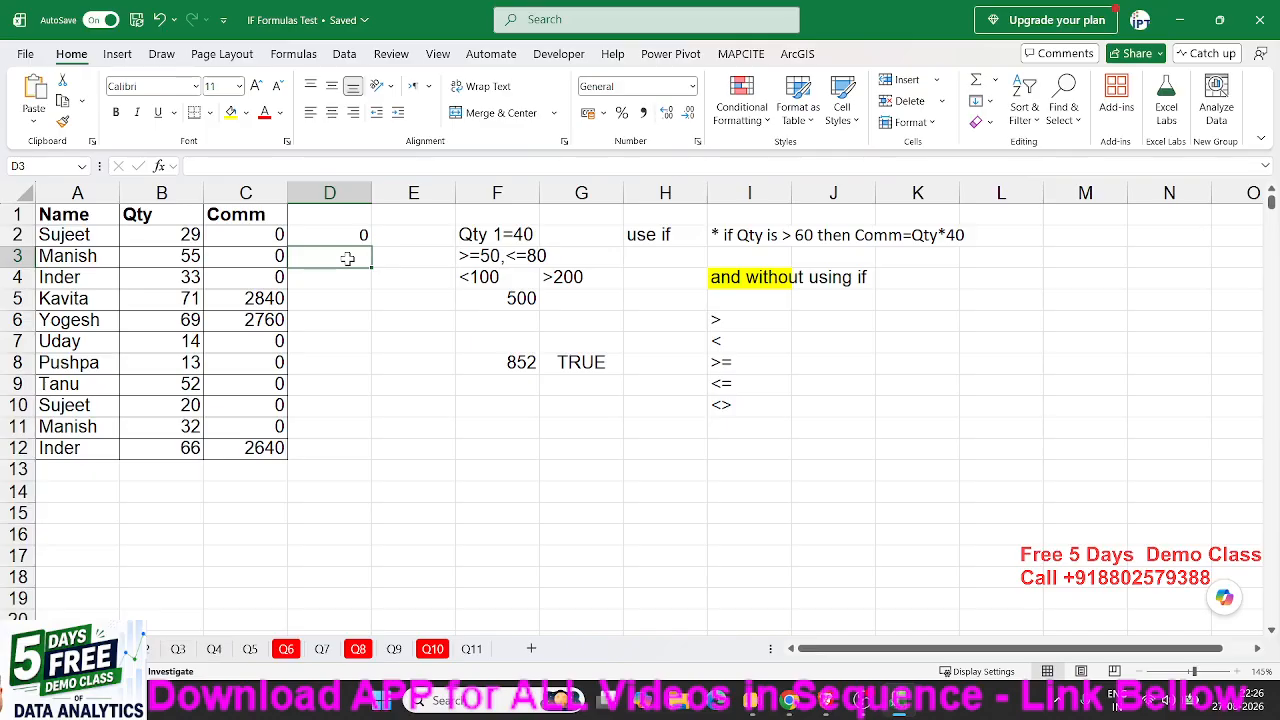
type("=IF(")
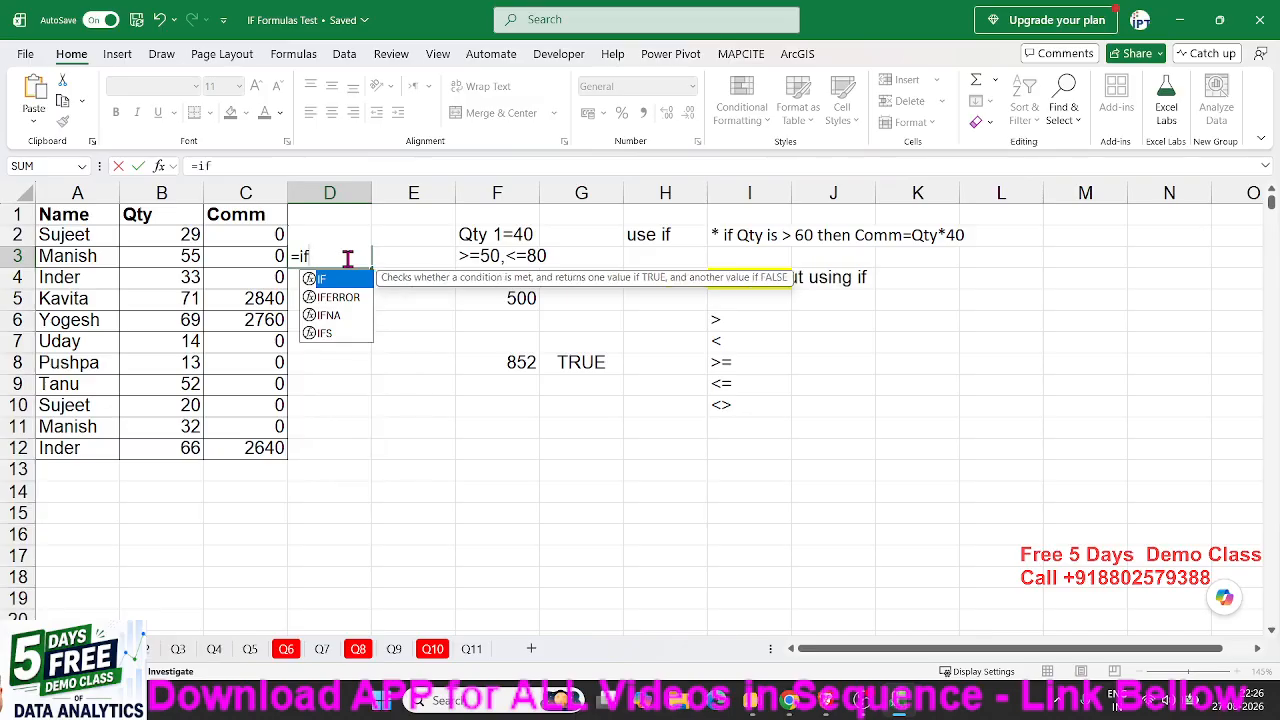
left_click(181, 256)
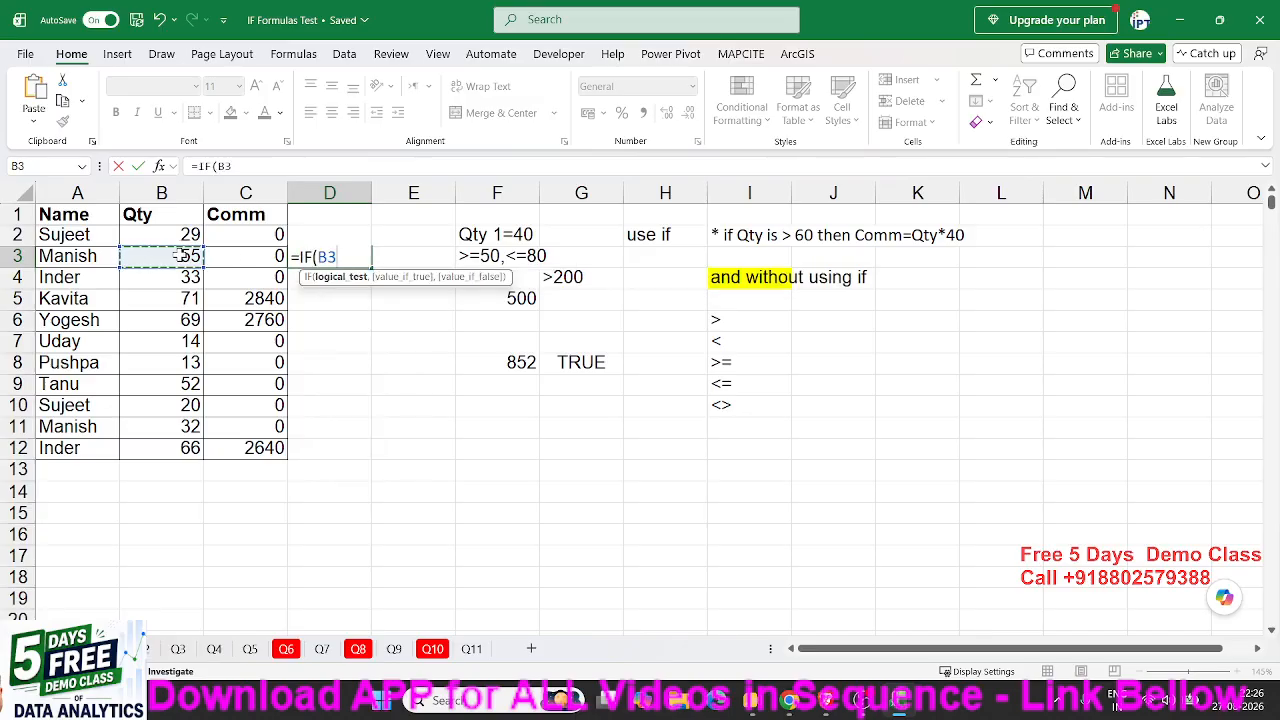
type(">=50")
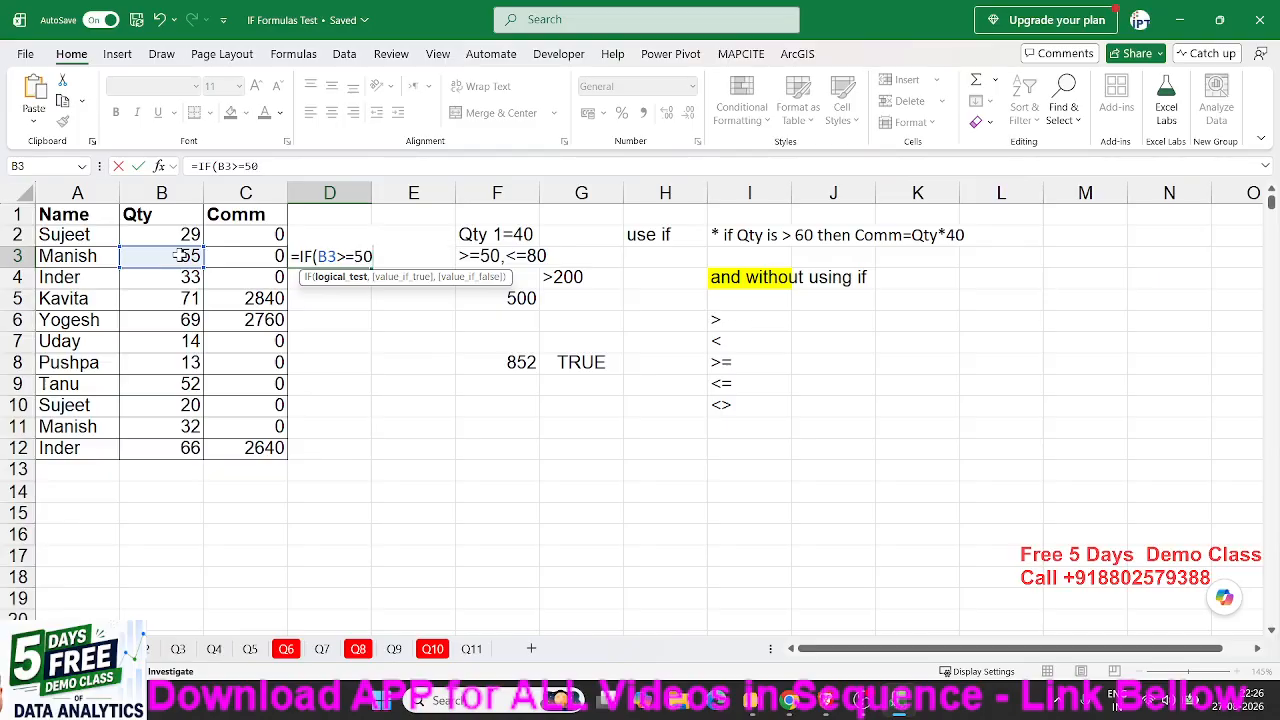
type(",")
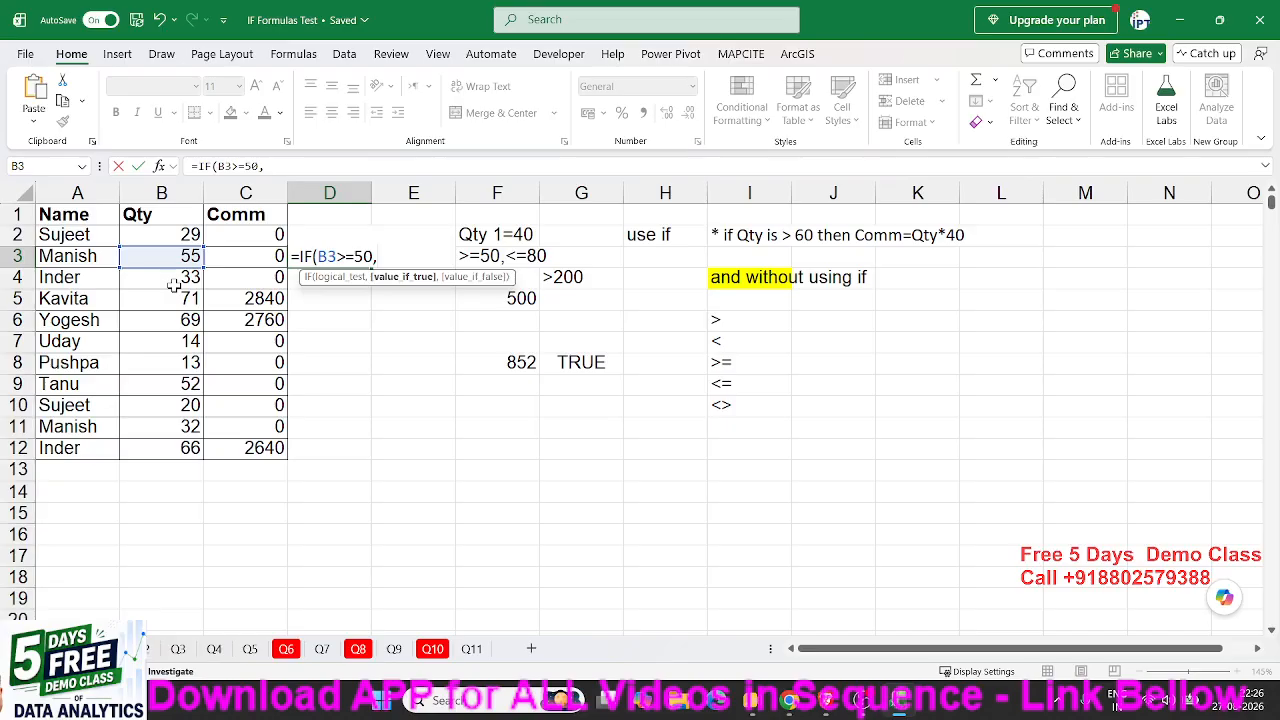
Nest an IF testing B3<=80 that returns 500 or 200 as D3's true value, and give the outer IF 100 as false value
type("IF(")
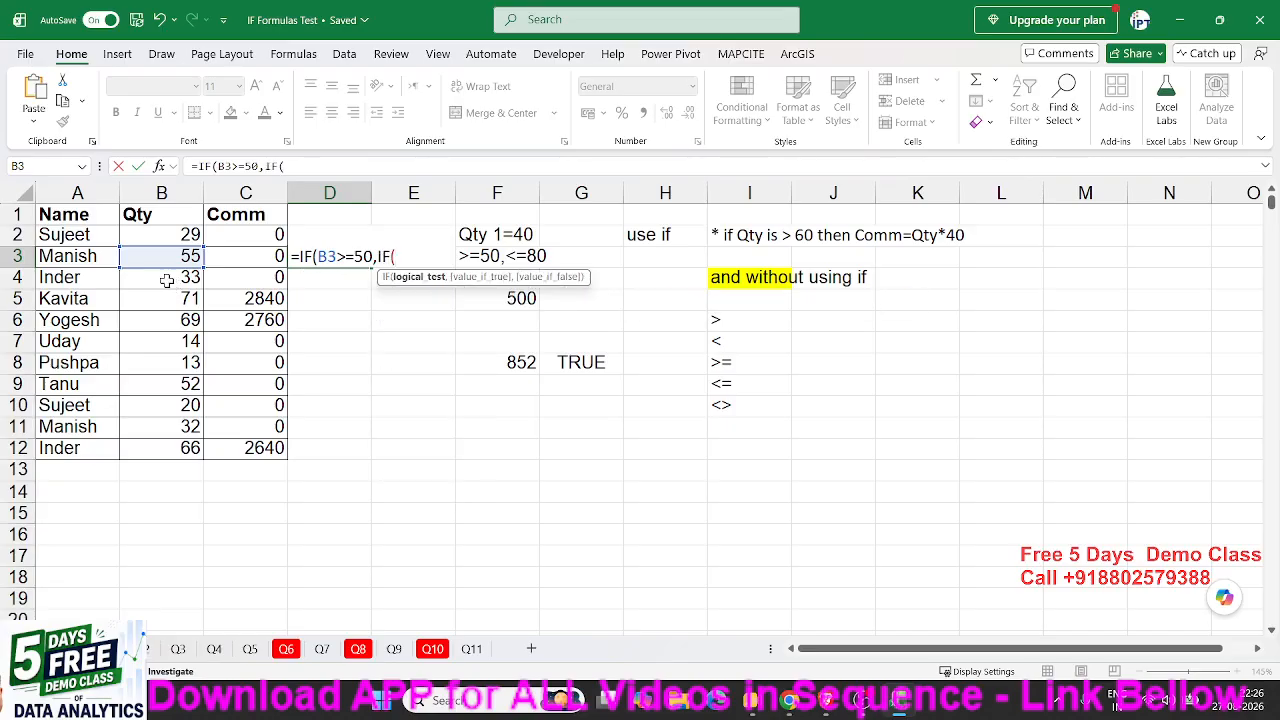
left_click(173, 263)
type("<=")
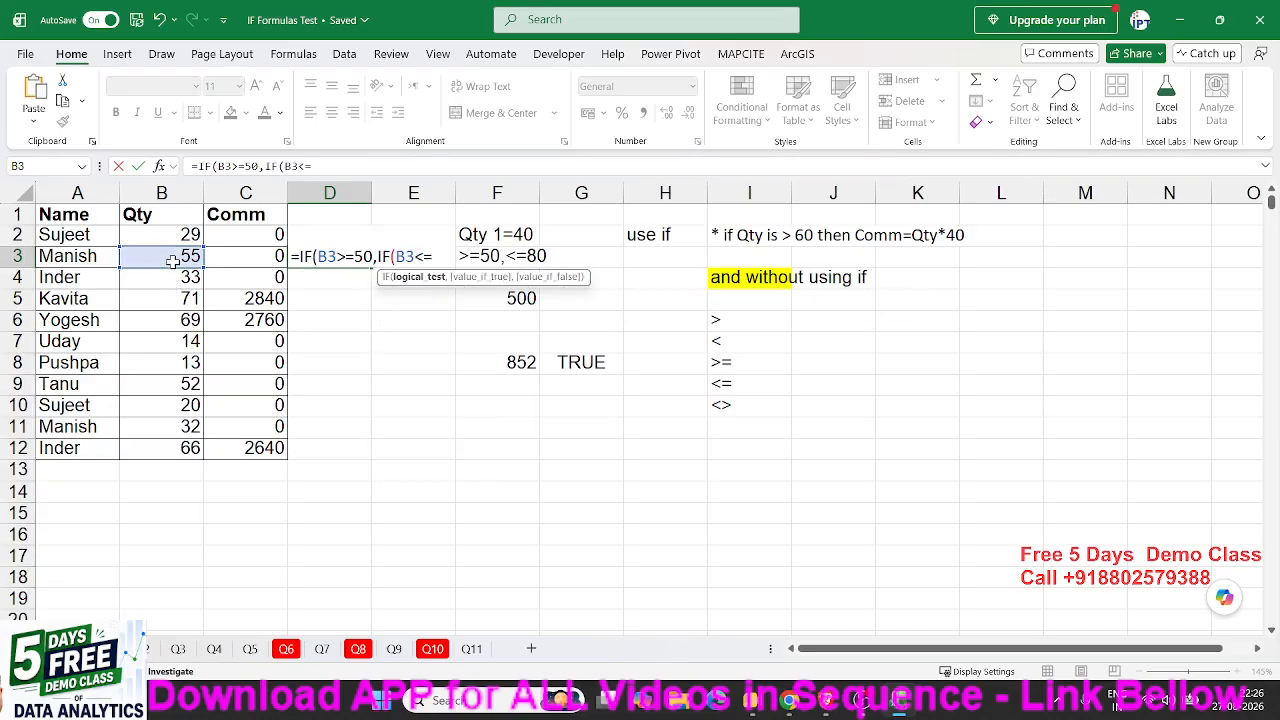
type("80,")
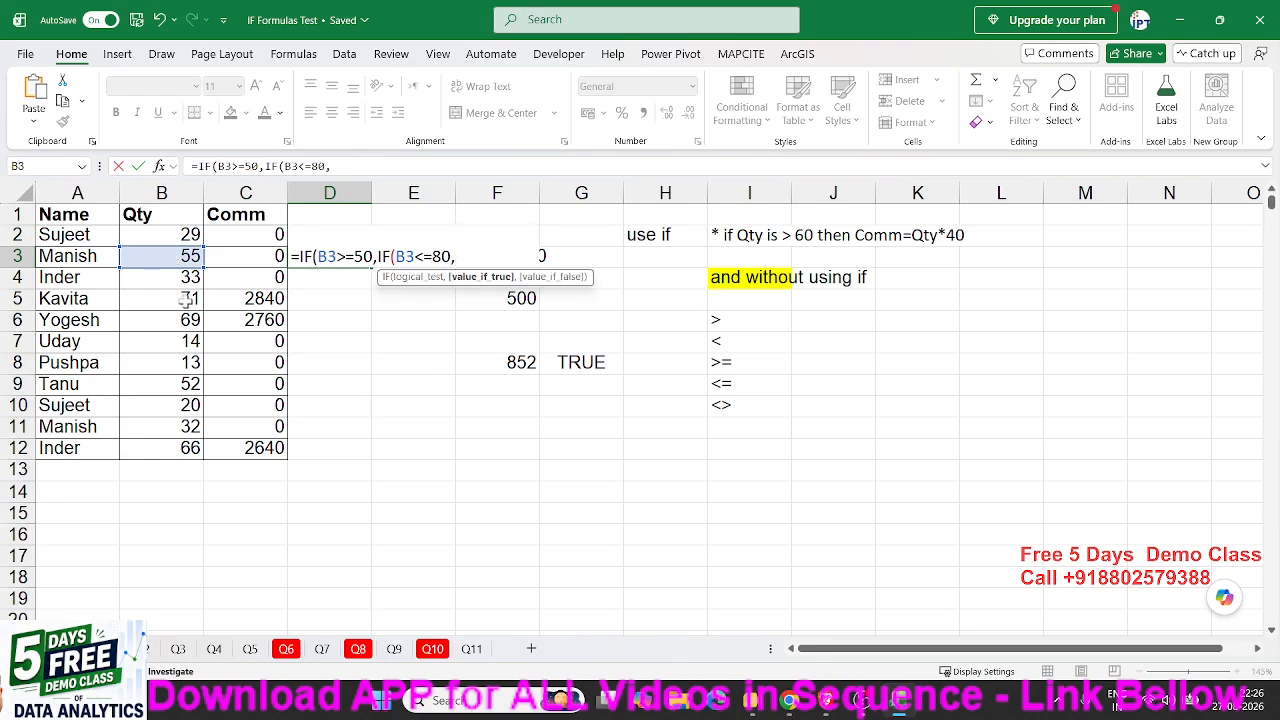
type("500,200")
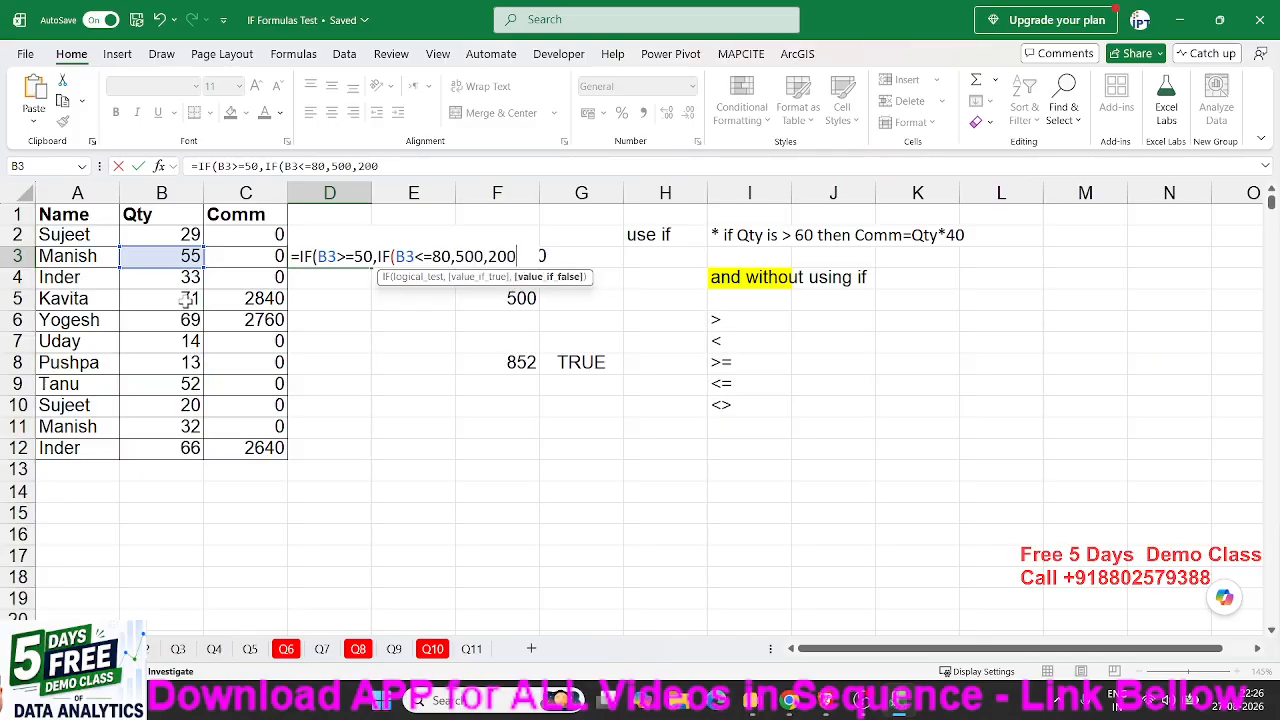
type("),100")
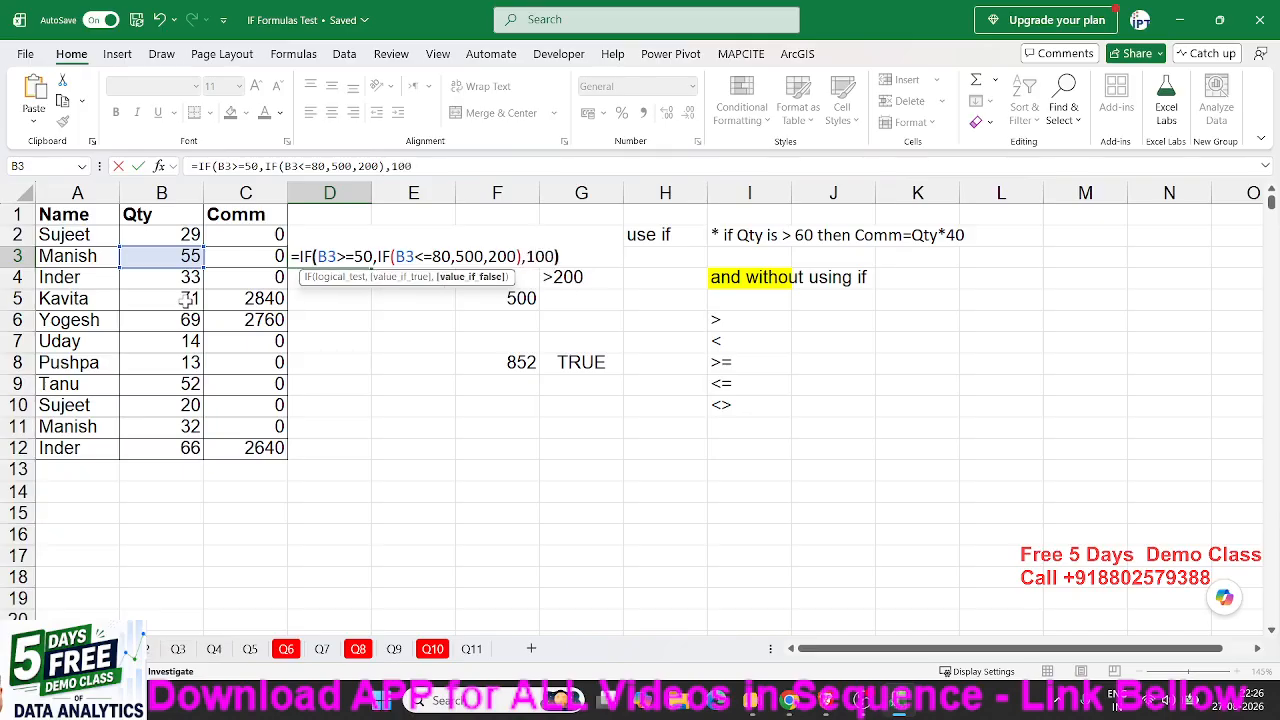
type(")")
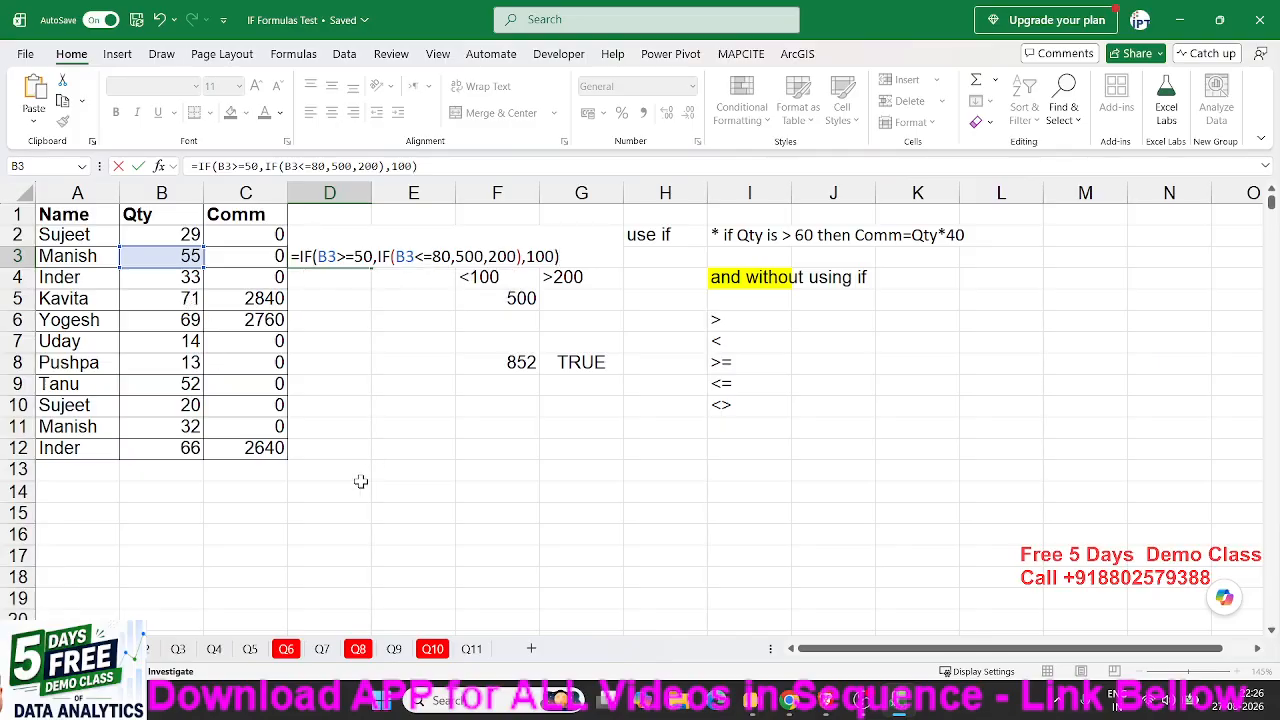
Review the test, nested IF and false value of D3's formula, and enter it
left_click(307, 257)
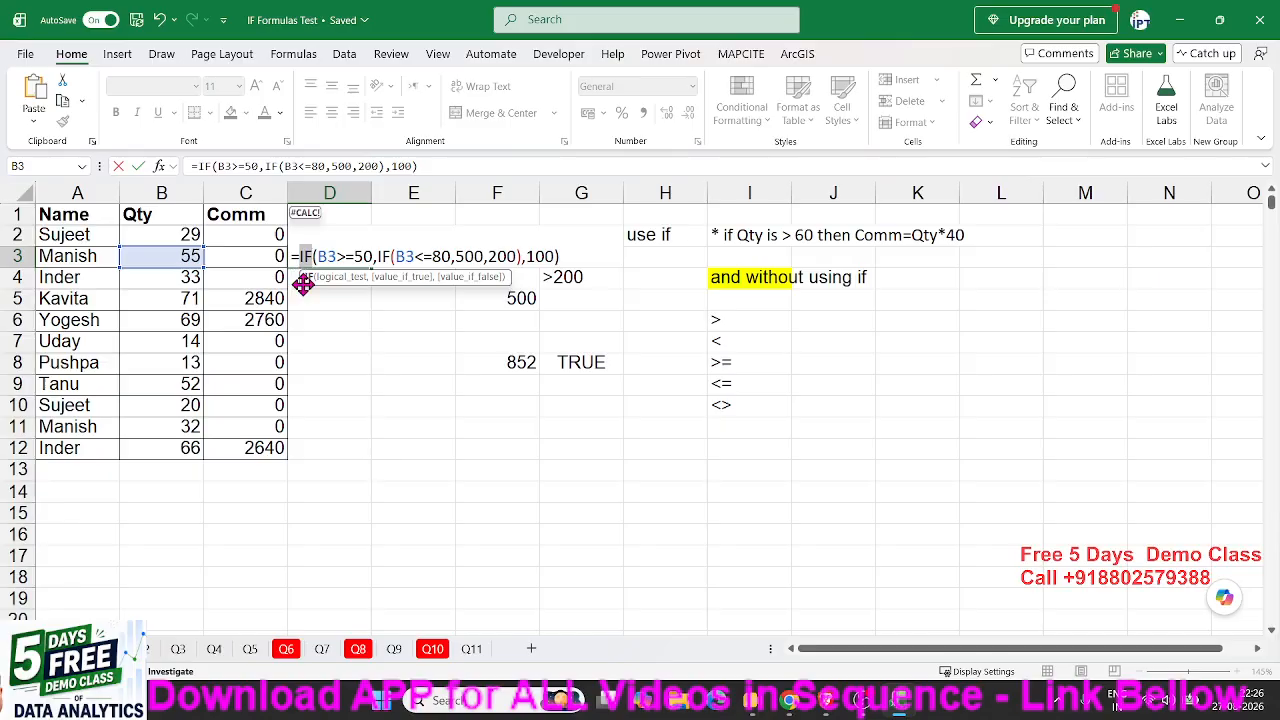
left_click_drag(316, 257, 370, 256)
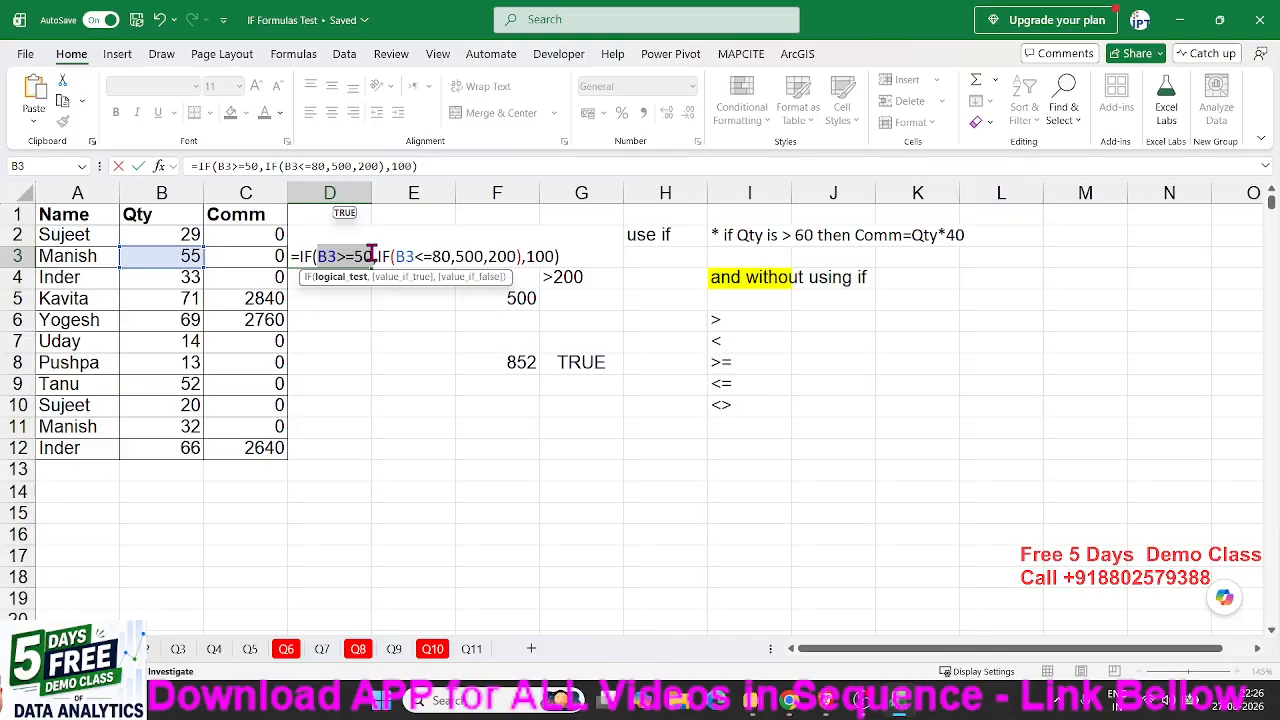
mouse_move(379, 256)
left_mouse_down()
mouse_move(425, 254)
mouse_move(350, 256)
mouse_move(375, 256)
left_mouse_up()
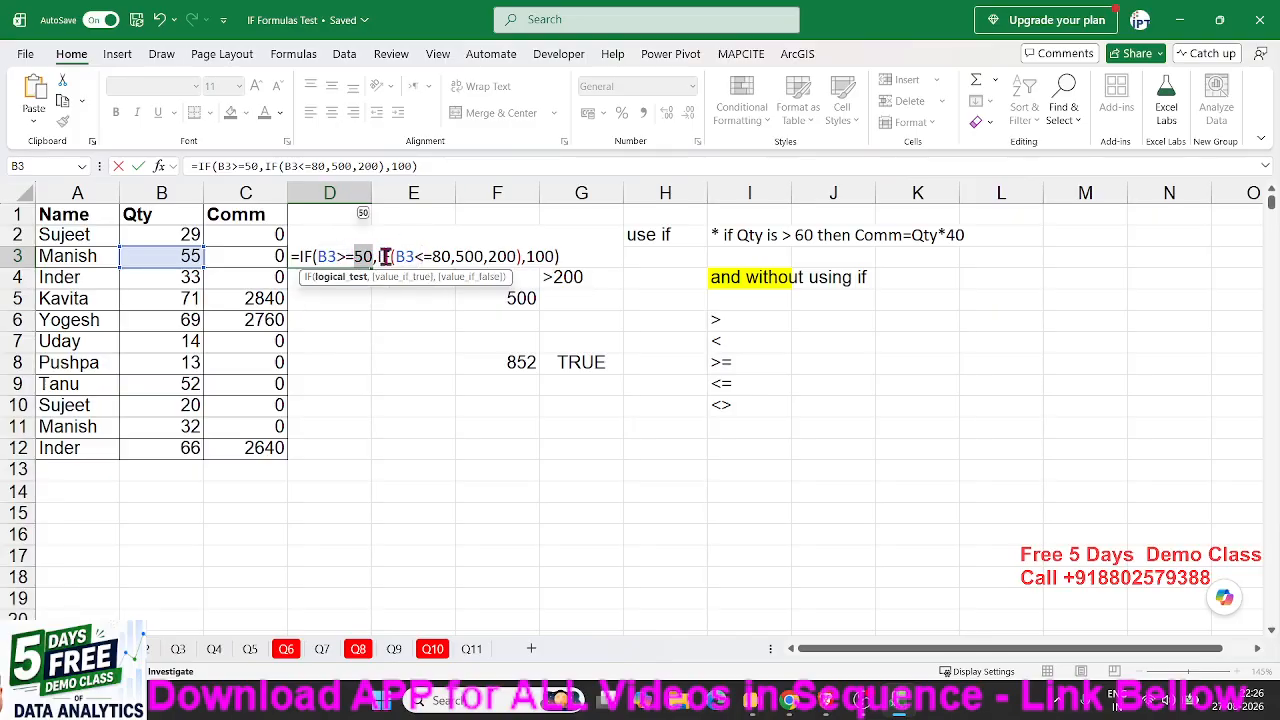
double_click(547, 259)
left_click_drag(526, 257, 375, 258)
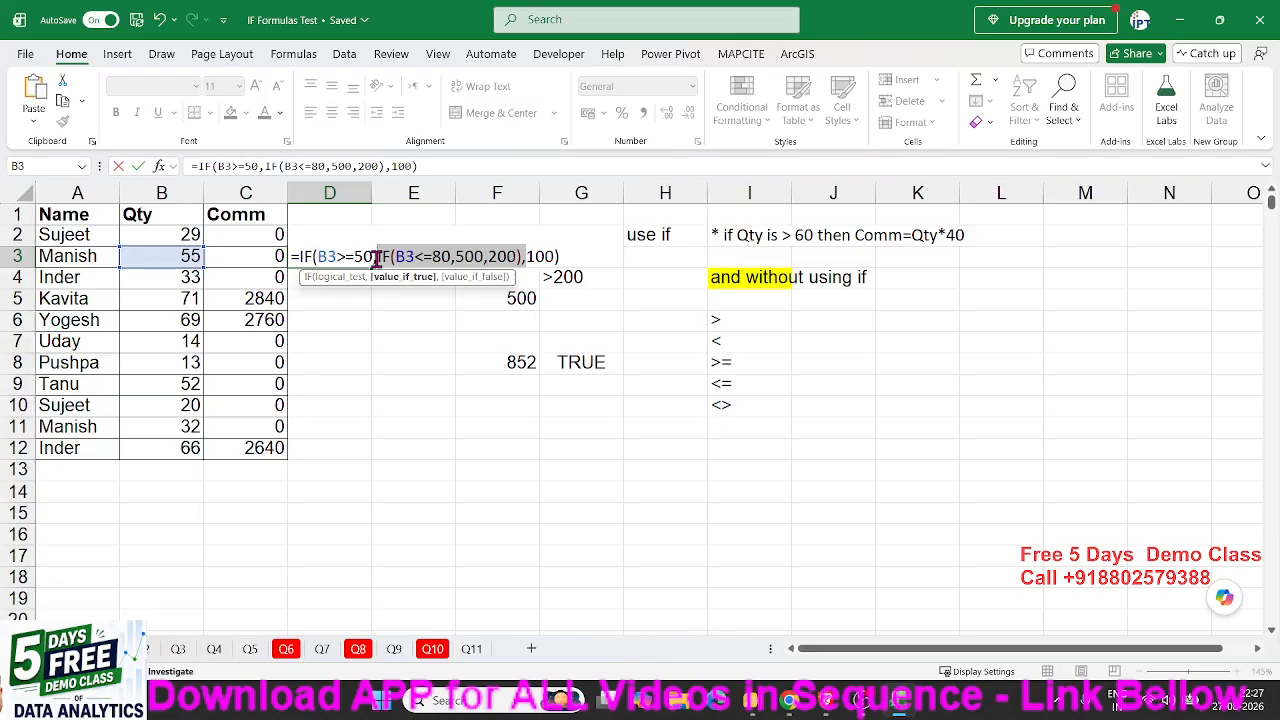
left_click(394, 257)
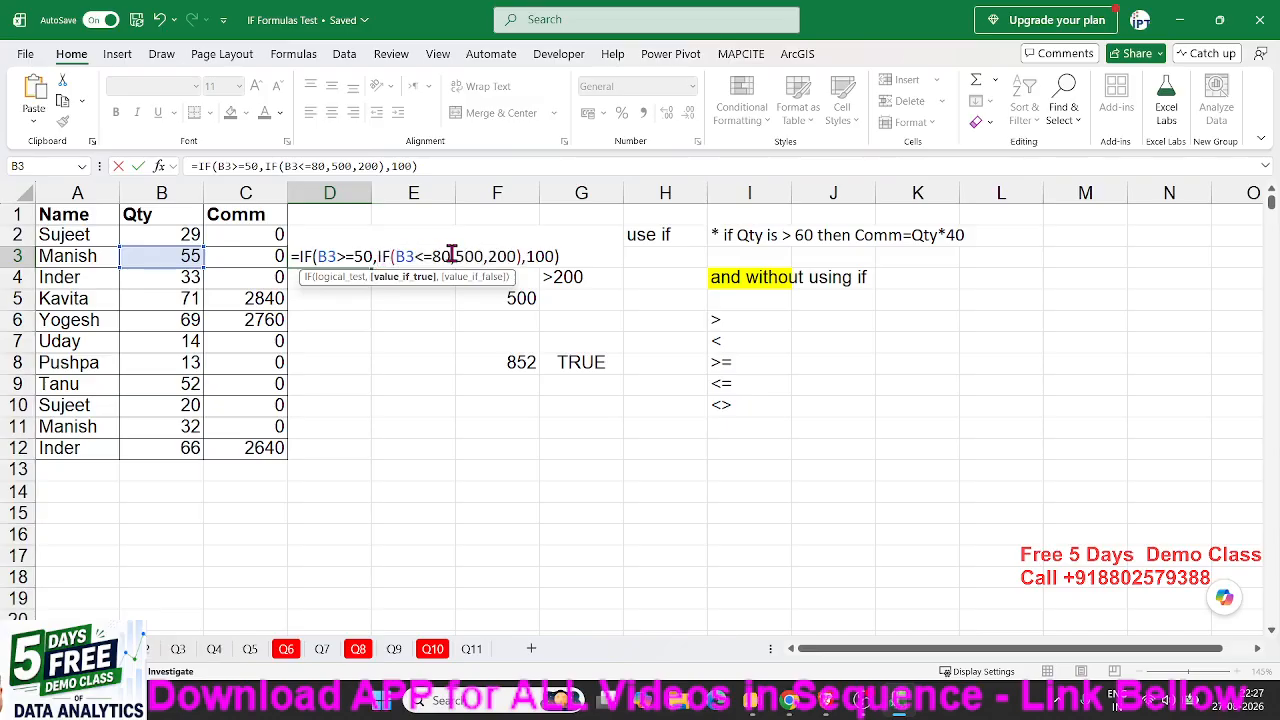
left_click(491, 256)
key("Return")
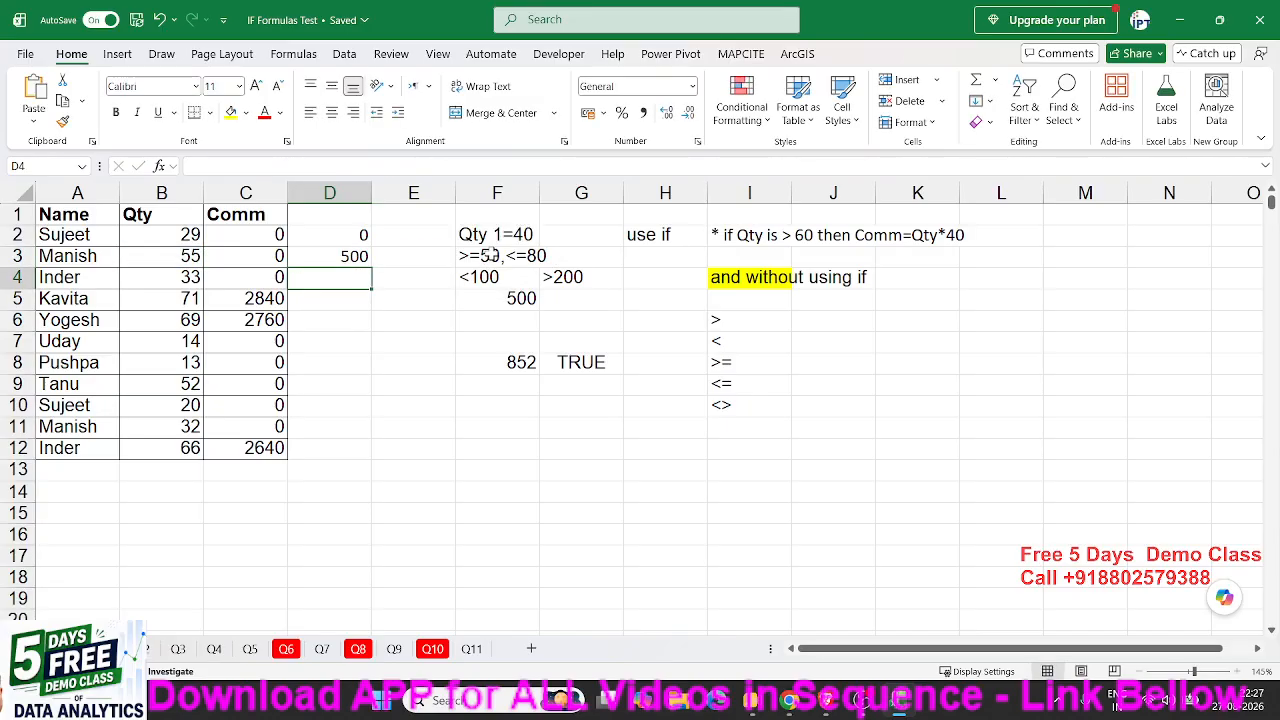
key("Up")
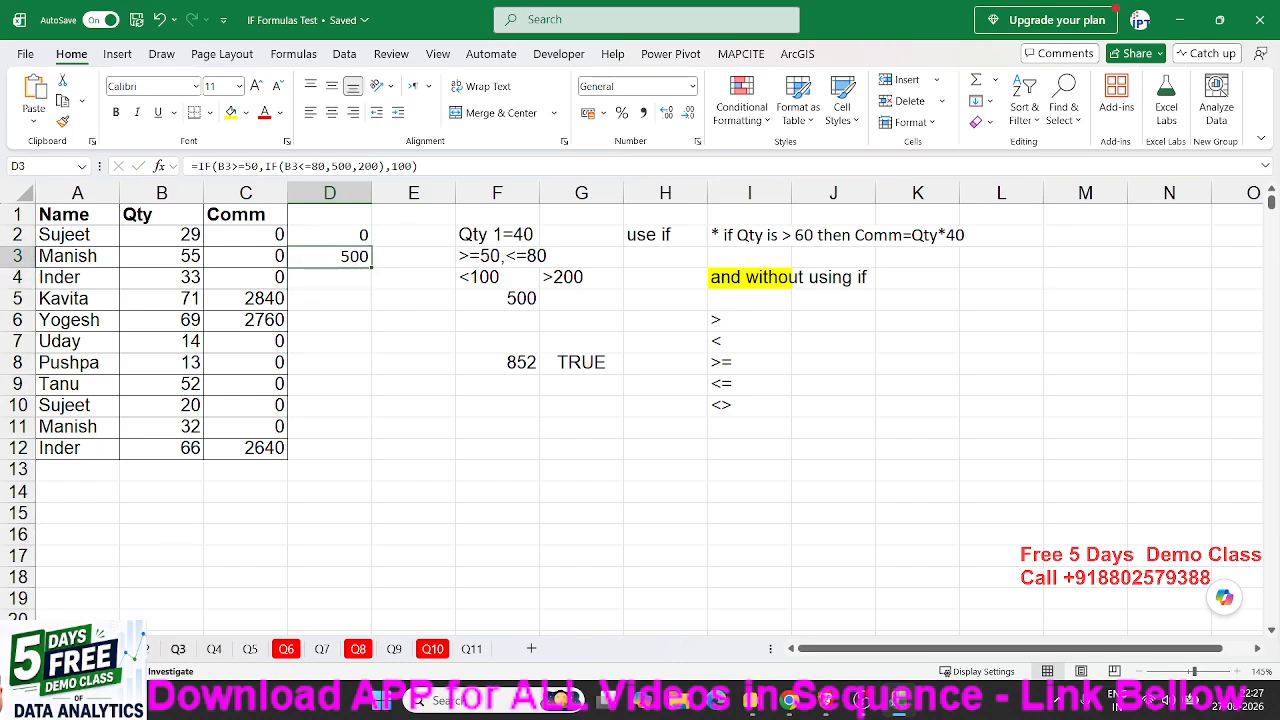
On sheet Q6, start a nested IF formula in I2 with the test B2>=33 and a second IF as its true value
left_click(286, 649)
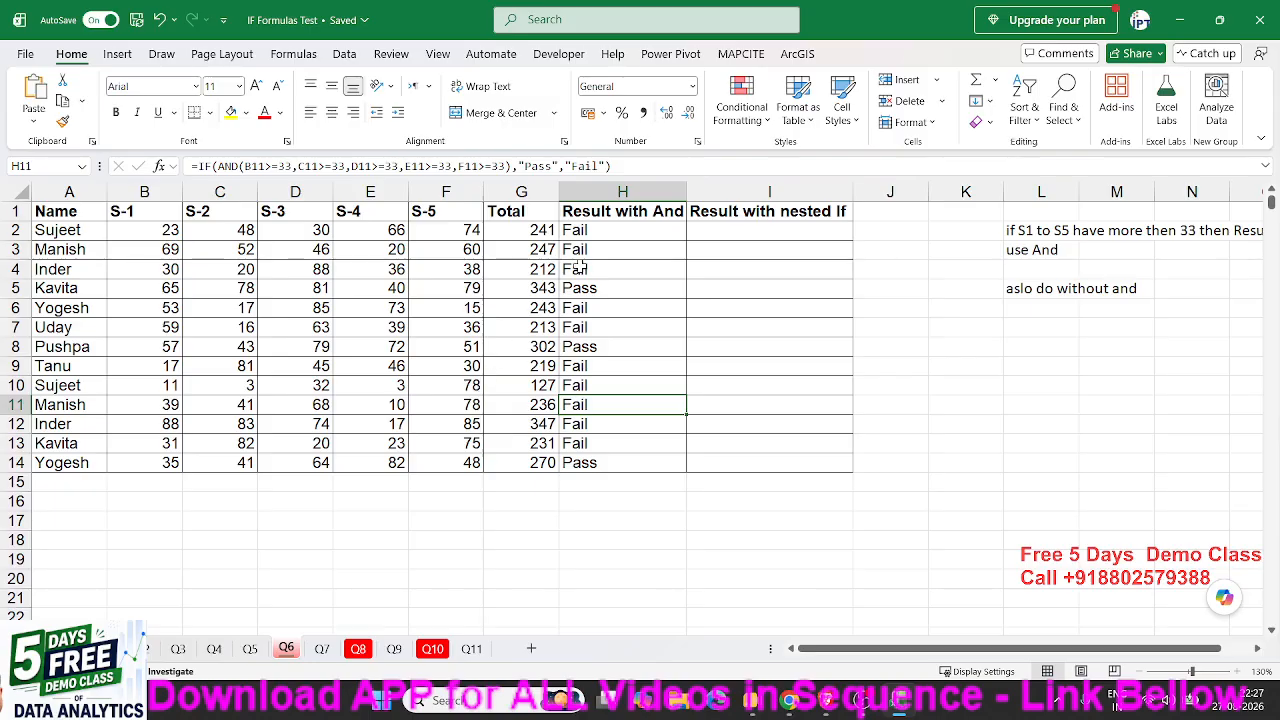
left_click_drag(646, 230, 630, 443)
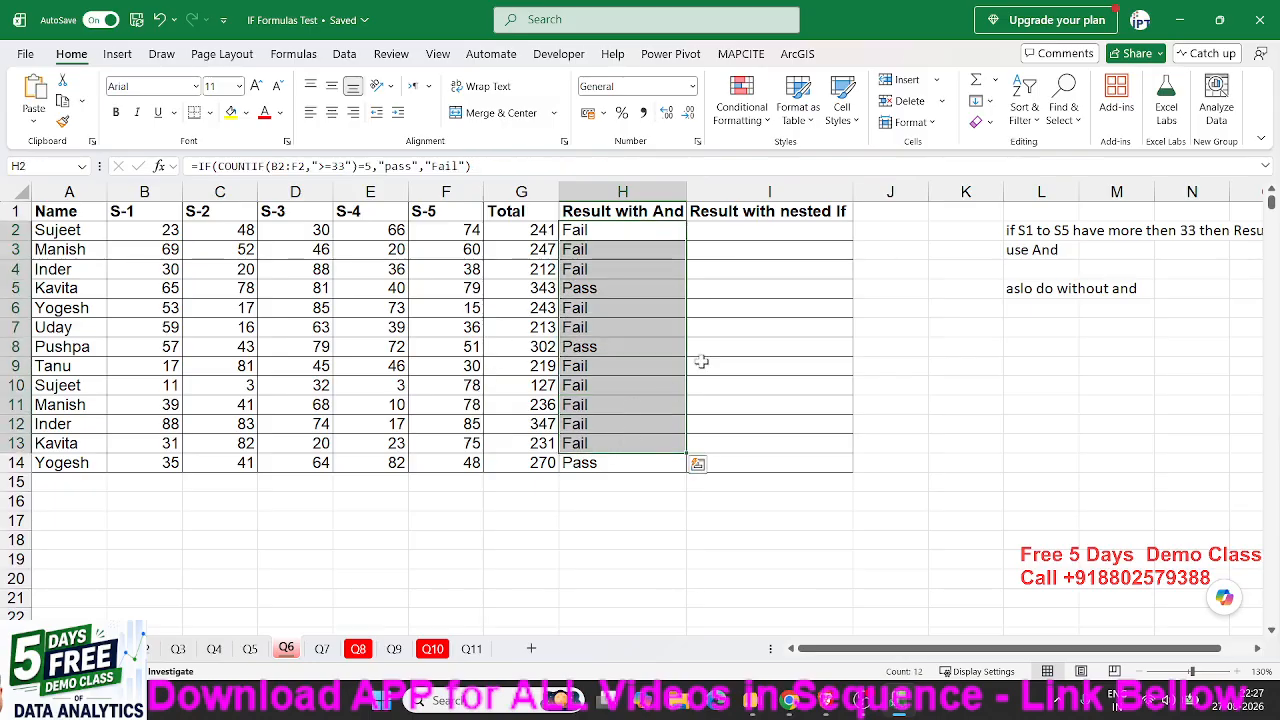
left_click(776, 231)
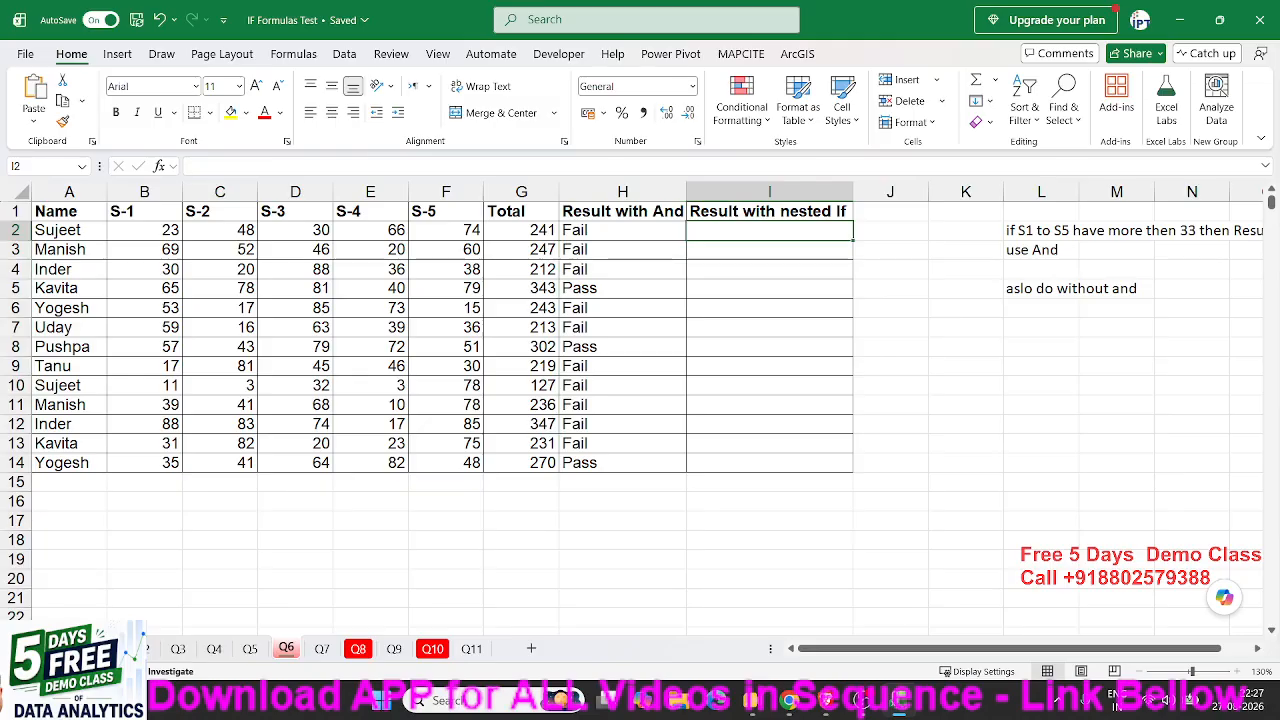
type("=IF(")
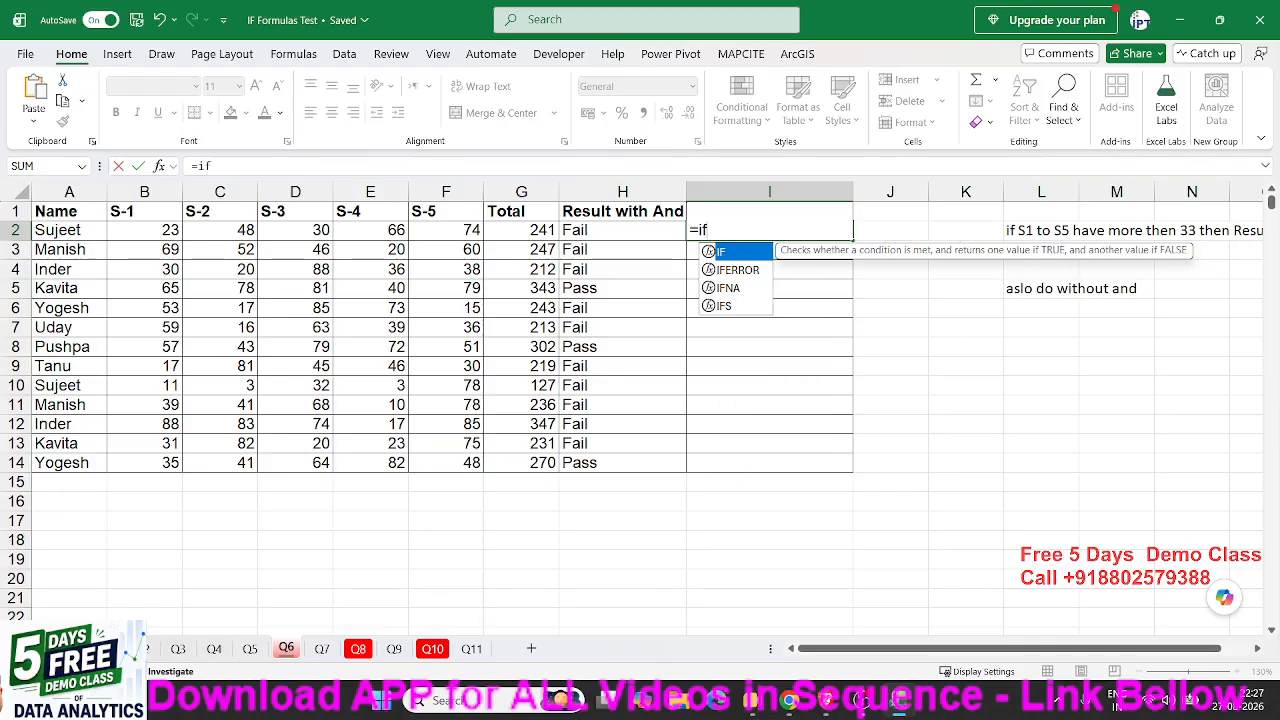
key("Left")
key("Left")
key("Left")
key("Left")
key("Left")
key("Left")
key("Left")
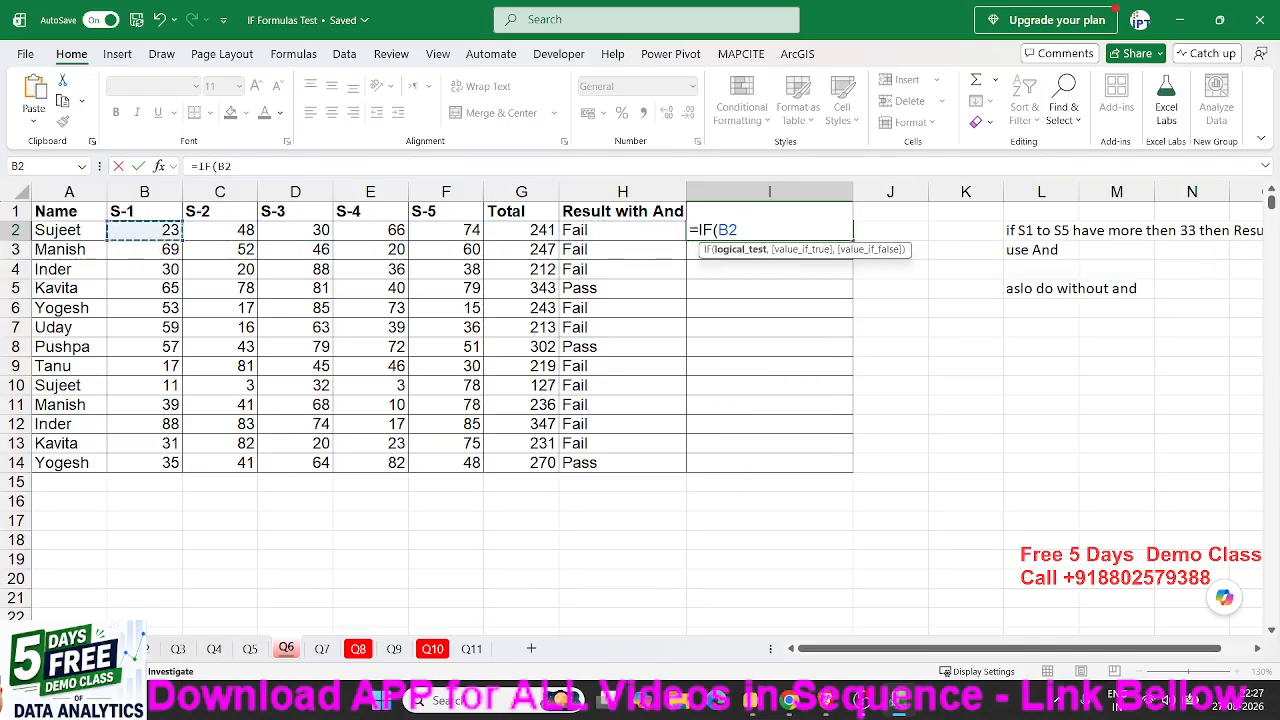
type(">=33,IF(")
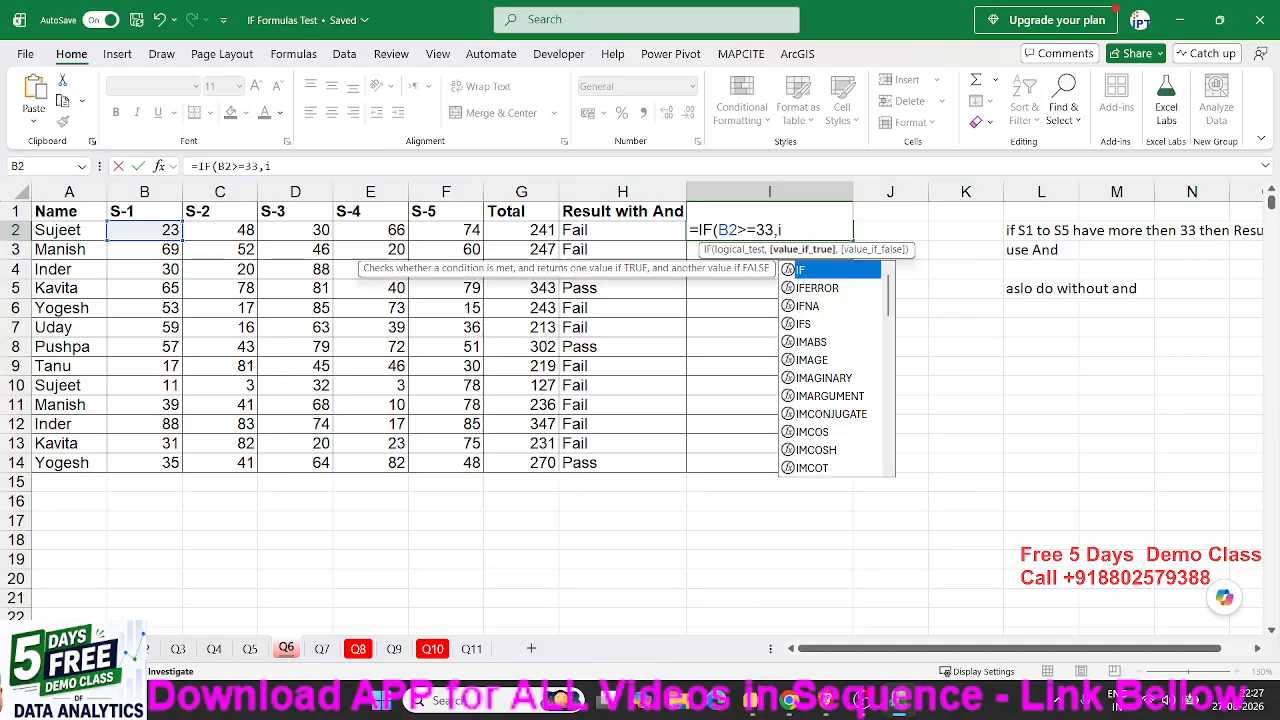
Set the second IF's test in I2 to C2>=33 and open a third IF as its true value
key("Left")
key("Left")
key("Left")
key("Left")
key("Left")
key("Left")
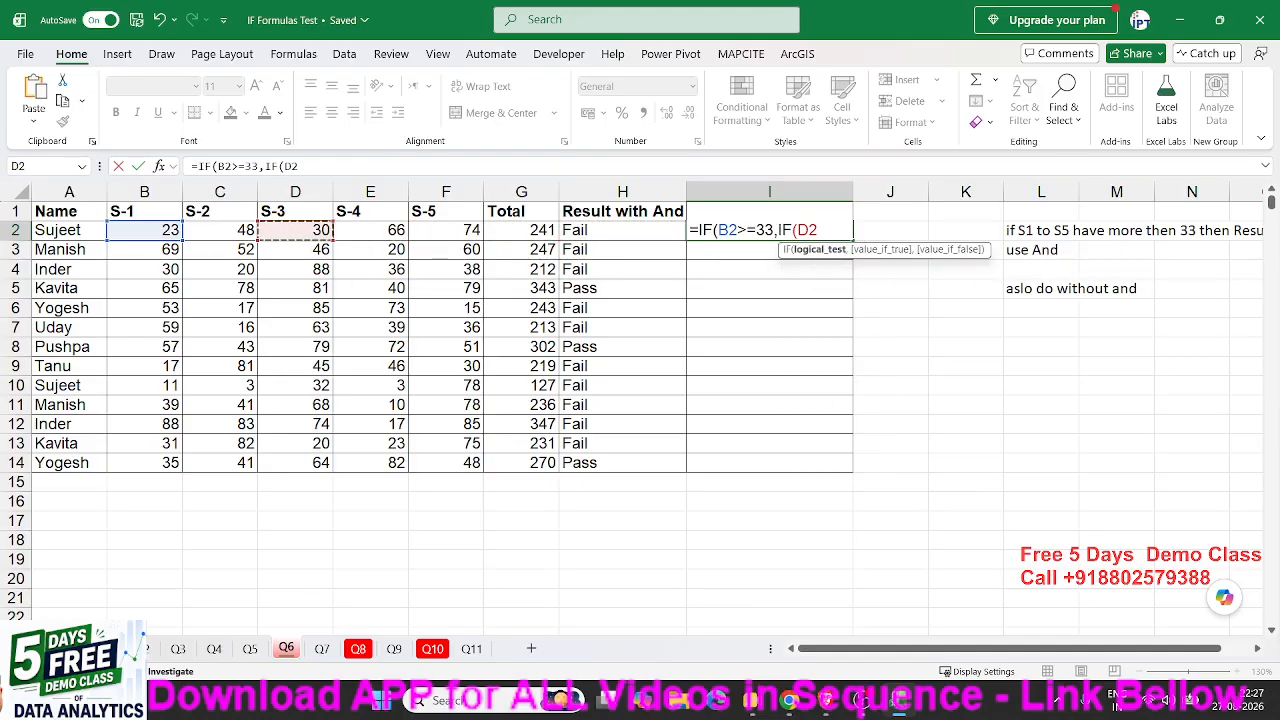
type(">=")
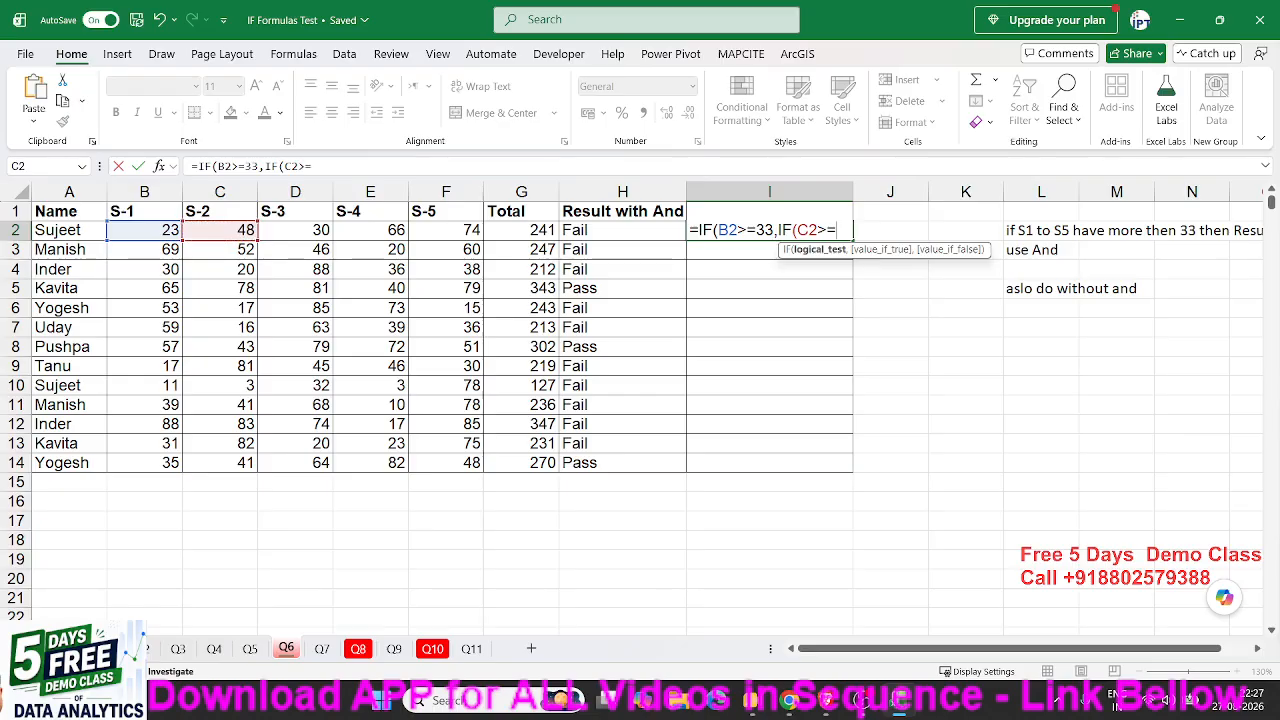
type("33,IF(")
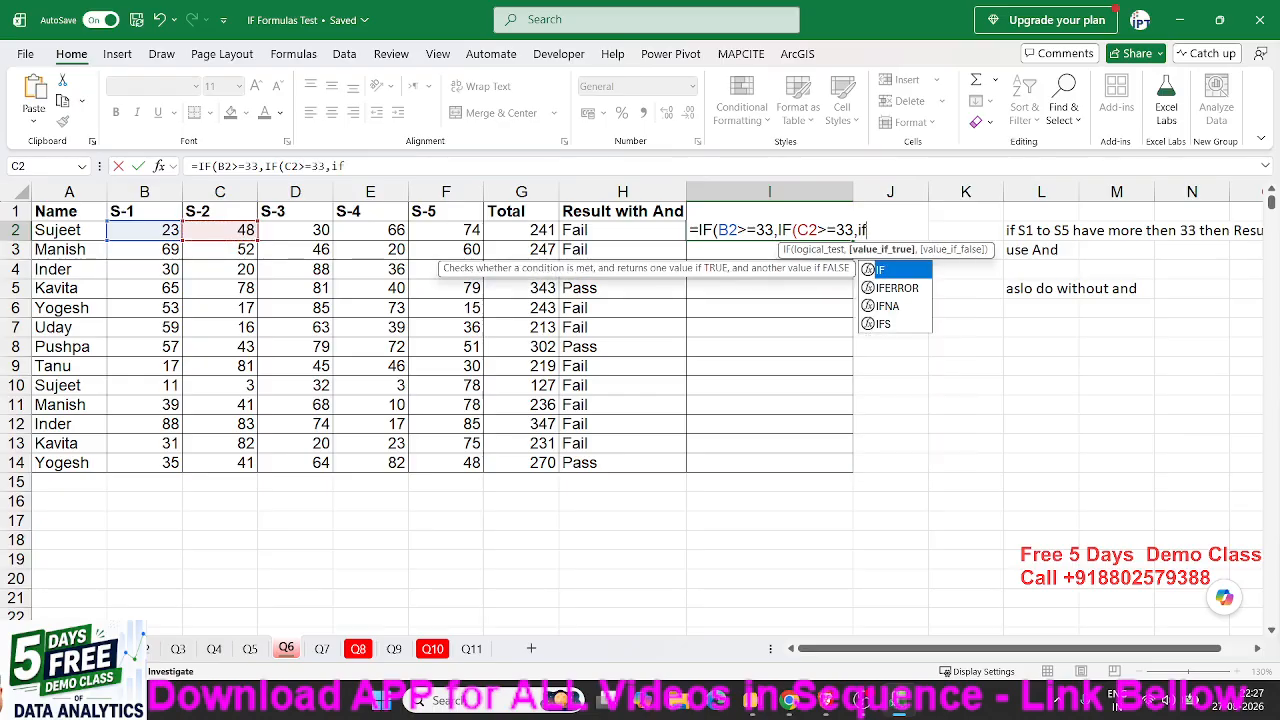
Set the third IF's test in I2 to D2>=33 and open a fourth IF as its true value
key("Left")
key("Left")
key("Left")
key("Left")
key("Left")
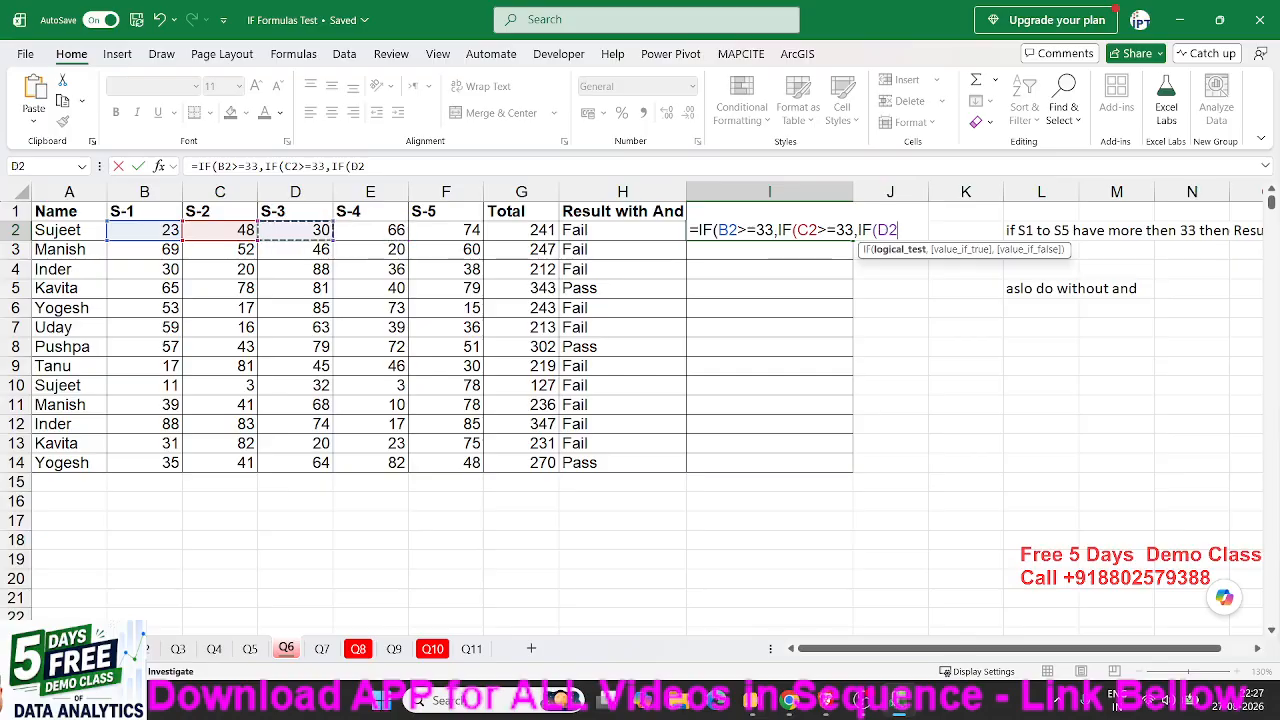
type(">=33,if")
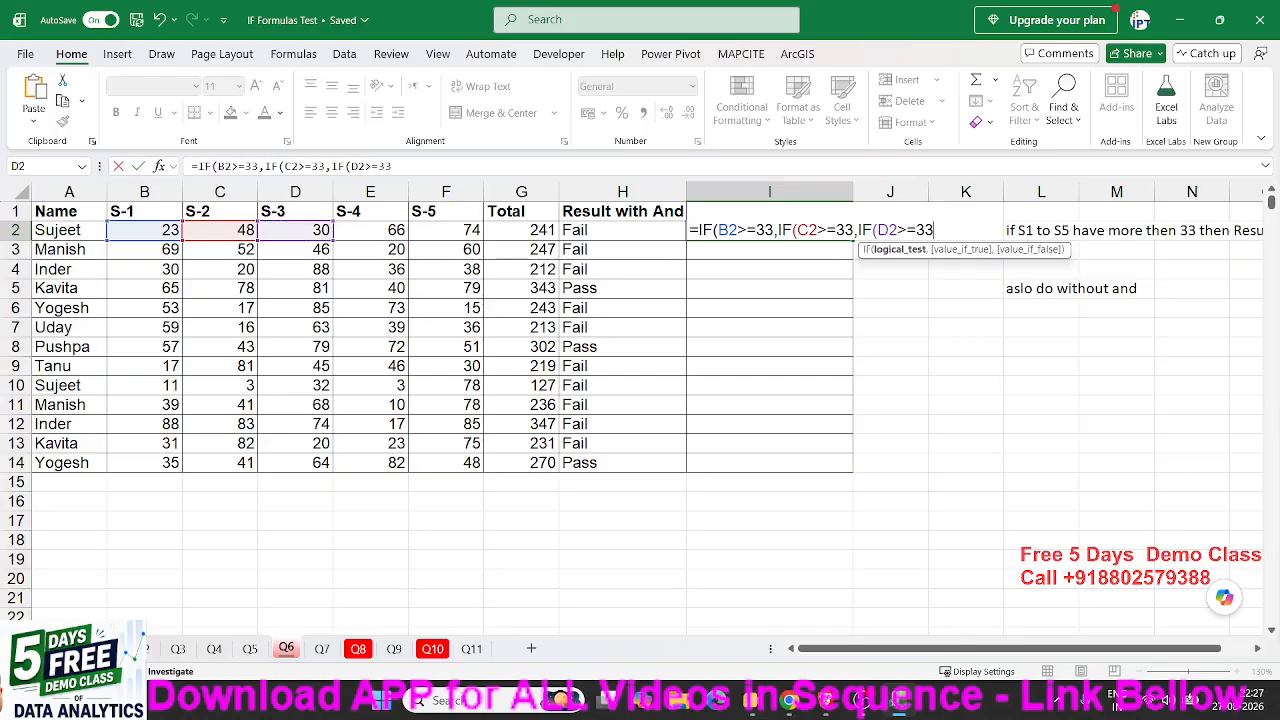
key("Tab")
Set the fourth IF's test in I2 to E2>=33 and open a fifth IF as its true value
key("Left")
key("Left")
key("Left")
key("Left")
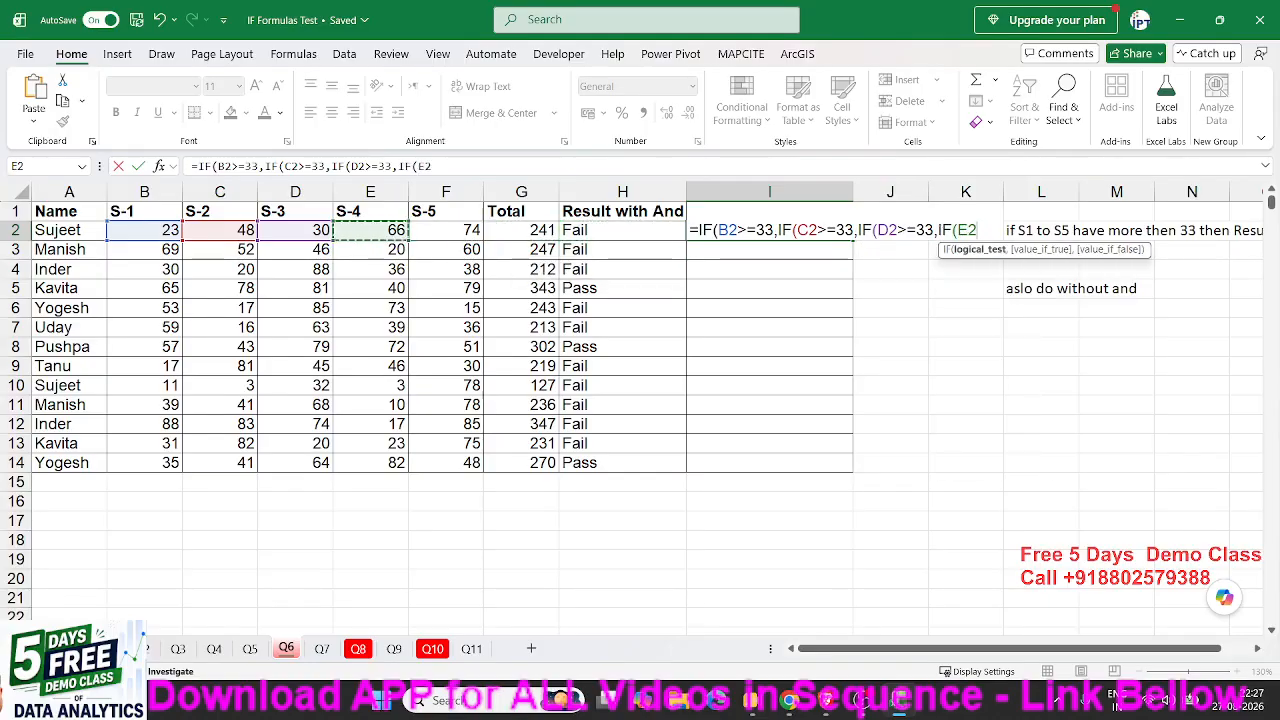
type(">=33,if")
key("Tab")
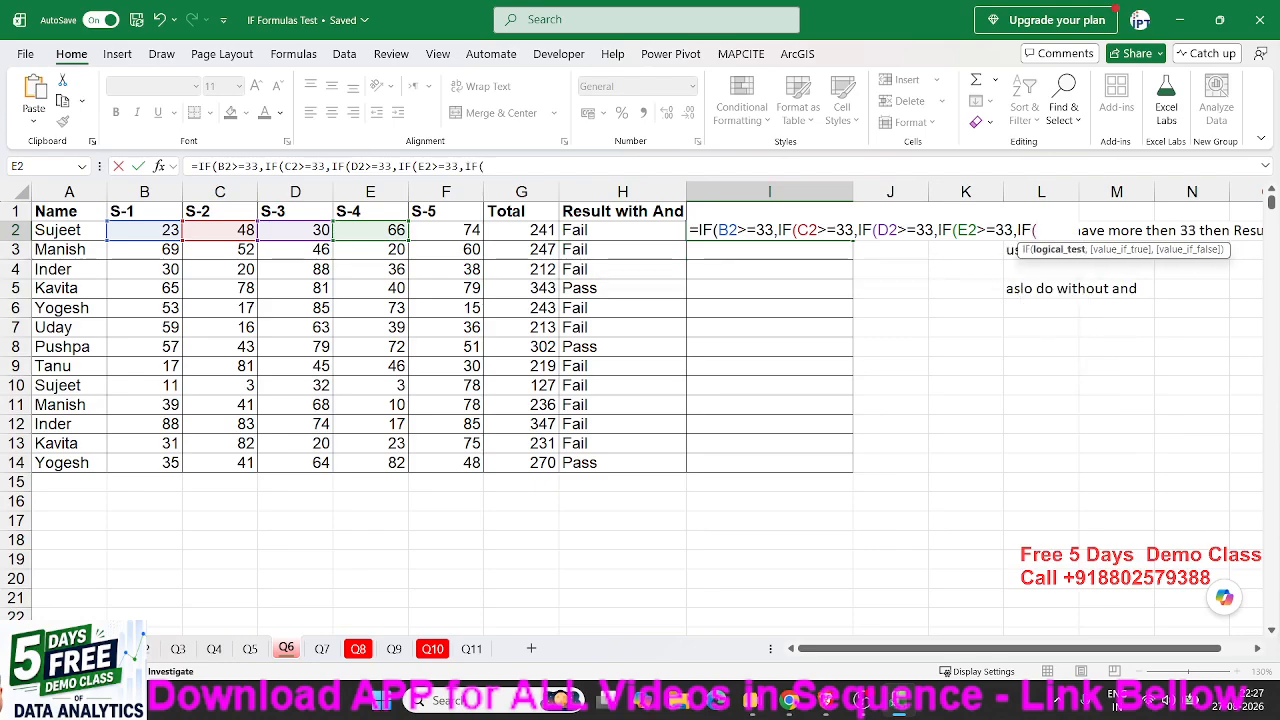
Set the fifth IF's test in I2 to F2>=33 with "PASS" as its true value
key("Left")
key("Left")
key("Left")
type(">=")
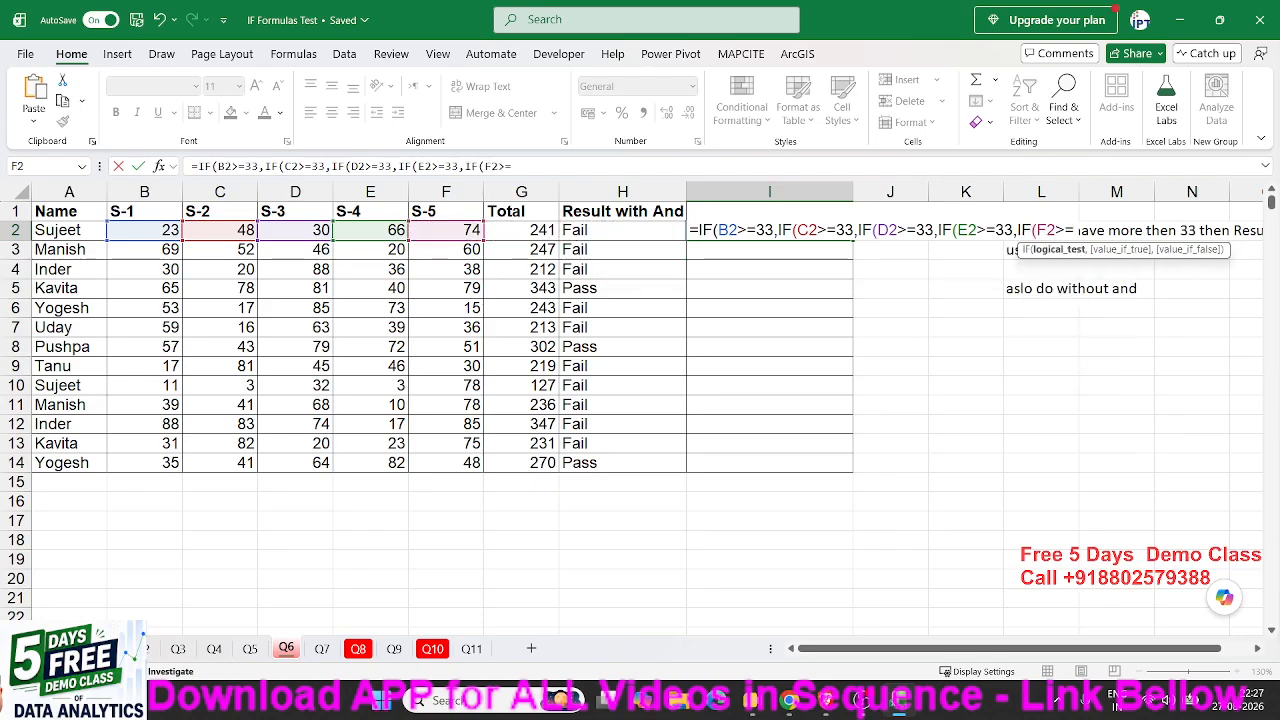
type("33,\"PASS\"")
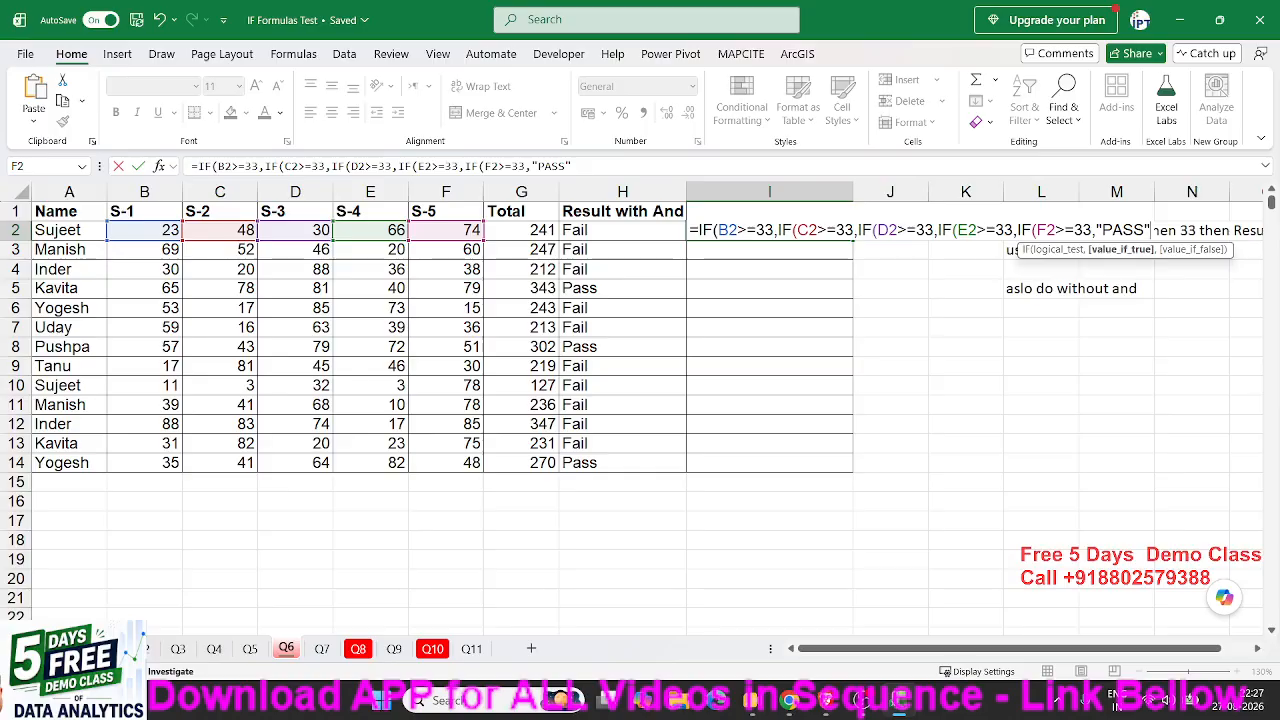
Set the fifth IF's false value in I2 to "S5 Fail"
type(",\"S")
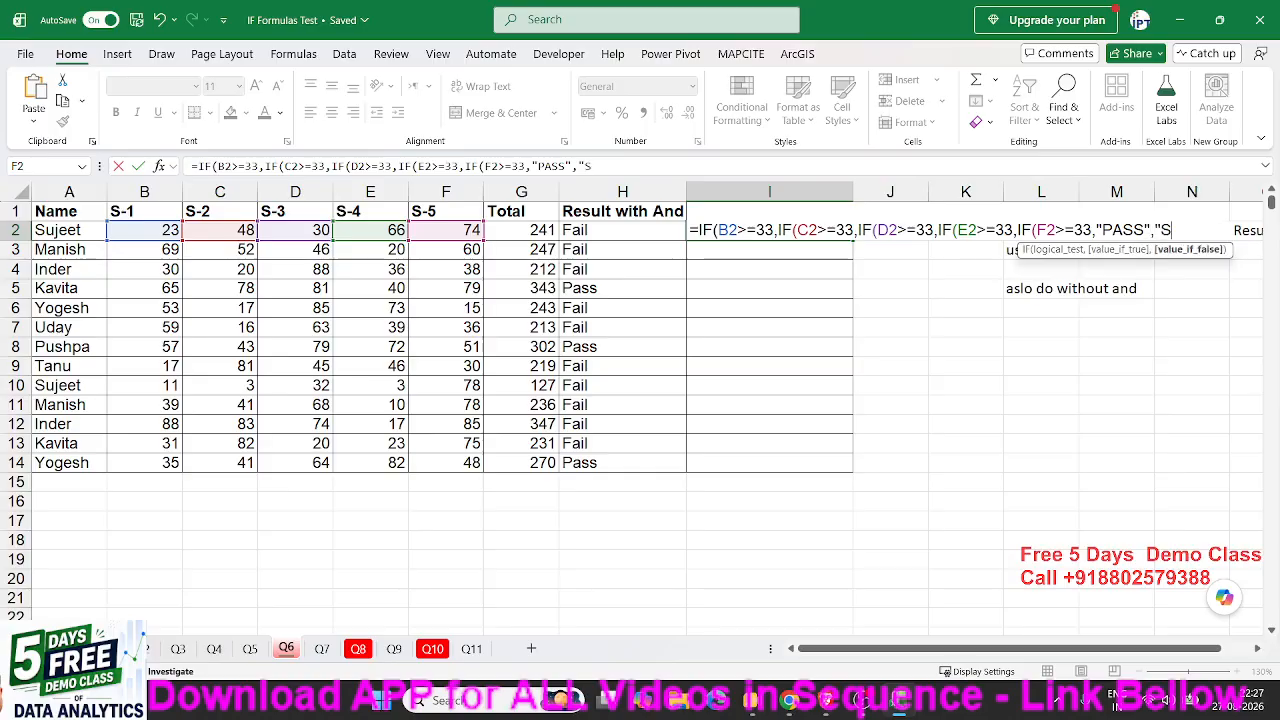
type("5 Fail\"),")
type("\"S")
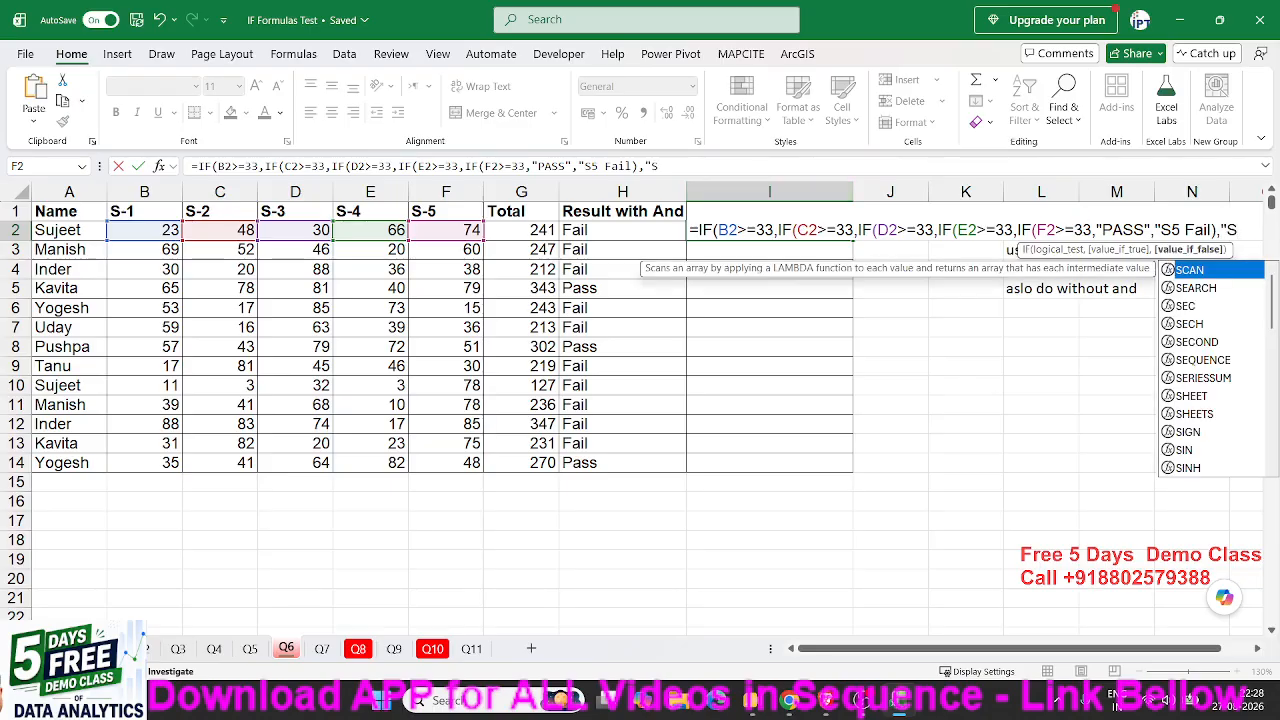
type("4 Fa")
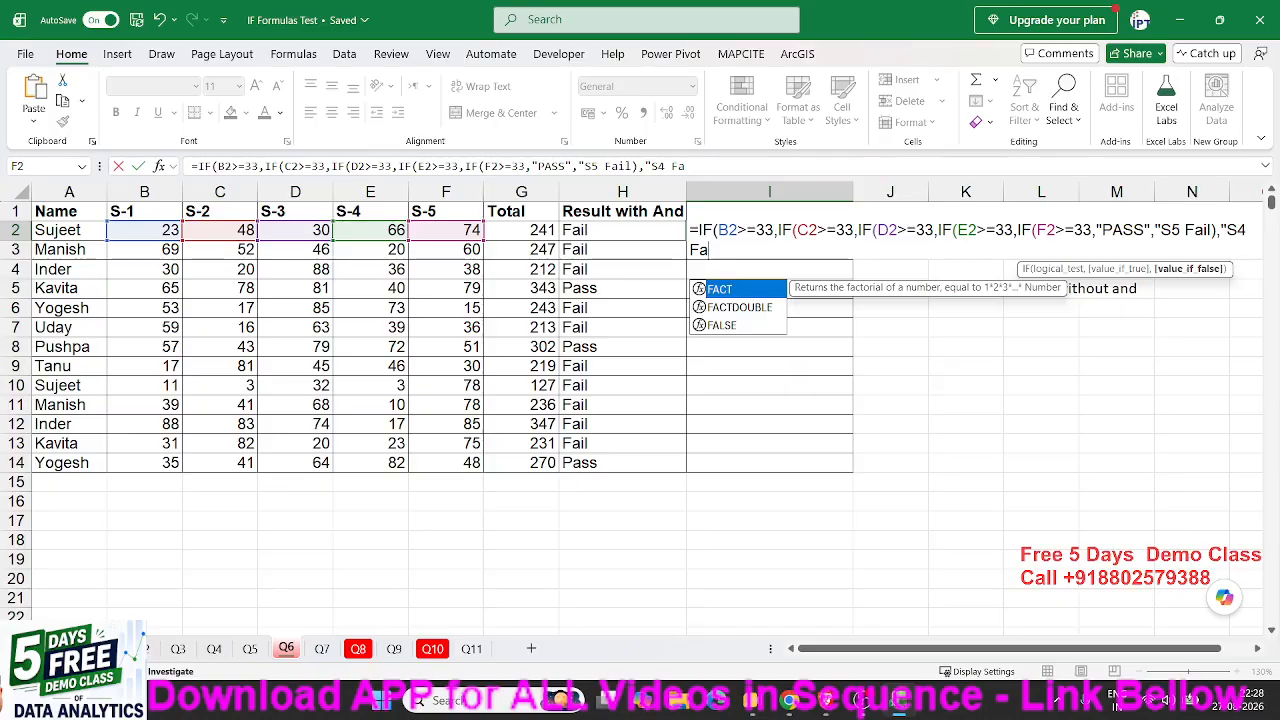
key("BackSpace")
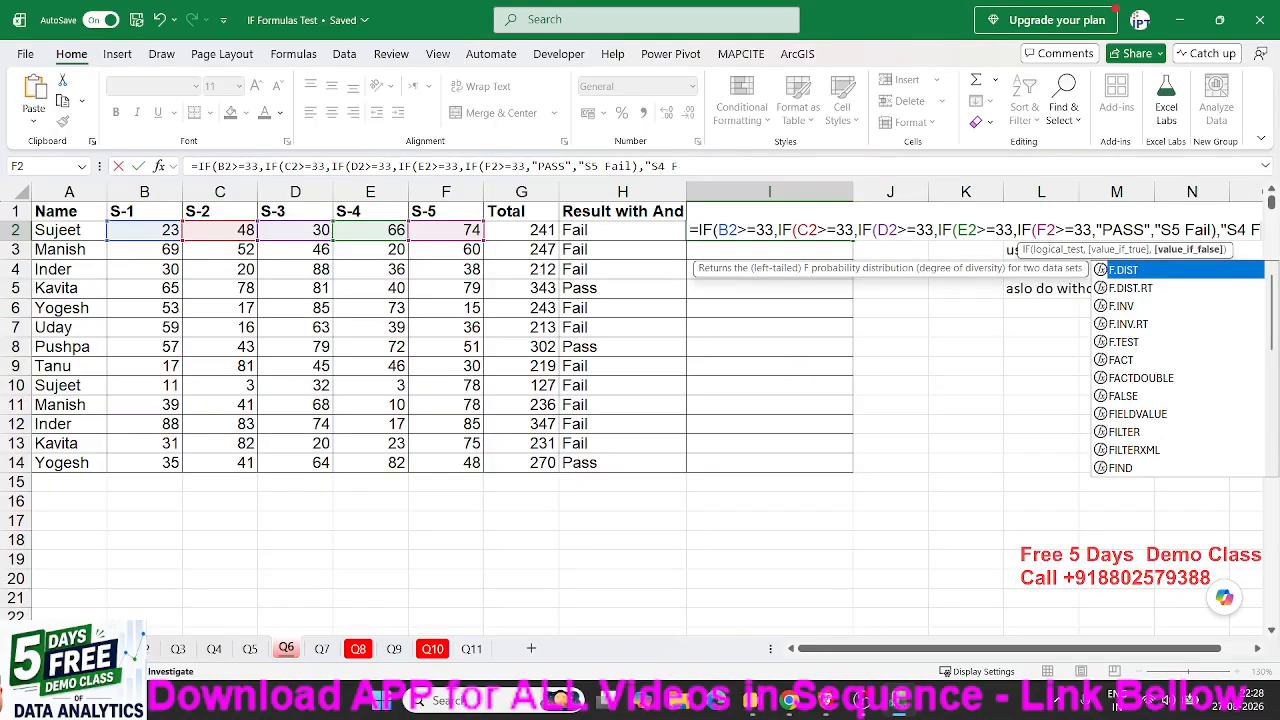
key("BackSpace")
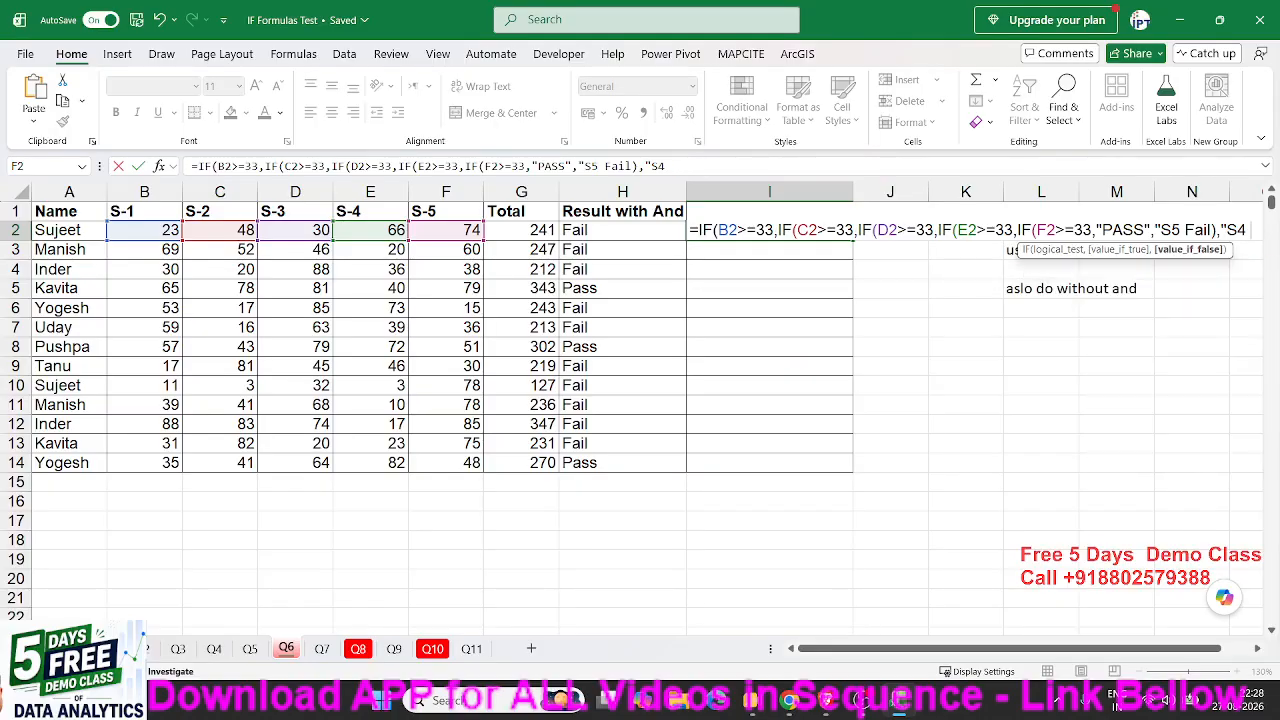
key("BackSpace")
key("BackSpace")
key("BackSpace")
key("BackSpace")
key("BackSpace")
key("BackSpace")
type(",")
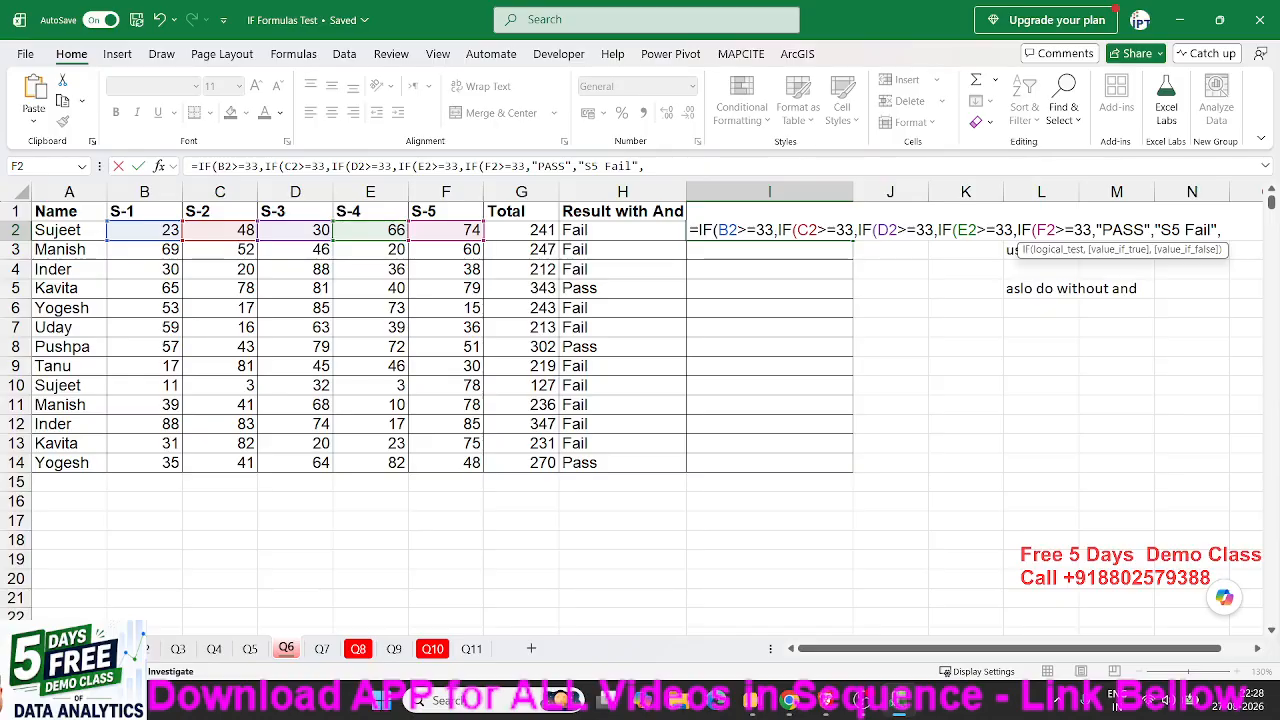
Close the fifth IF in I2, then set the fourth IF's false value to "S4 Fail" and close it
type("Fa")
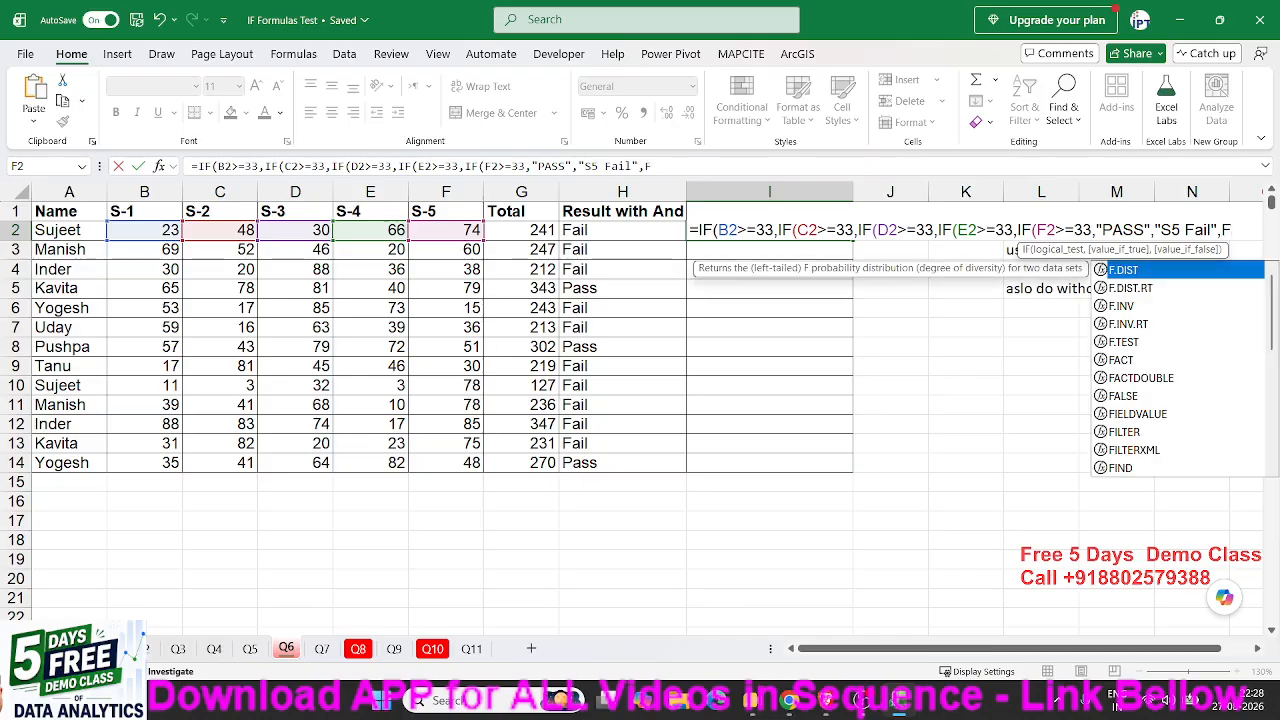
key("BackSpace")
key("BackSpace")
key("BackSpace")
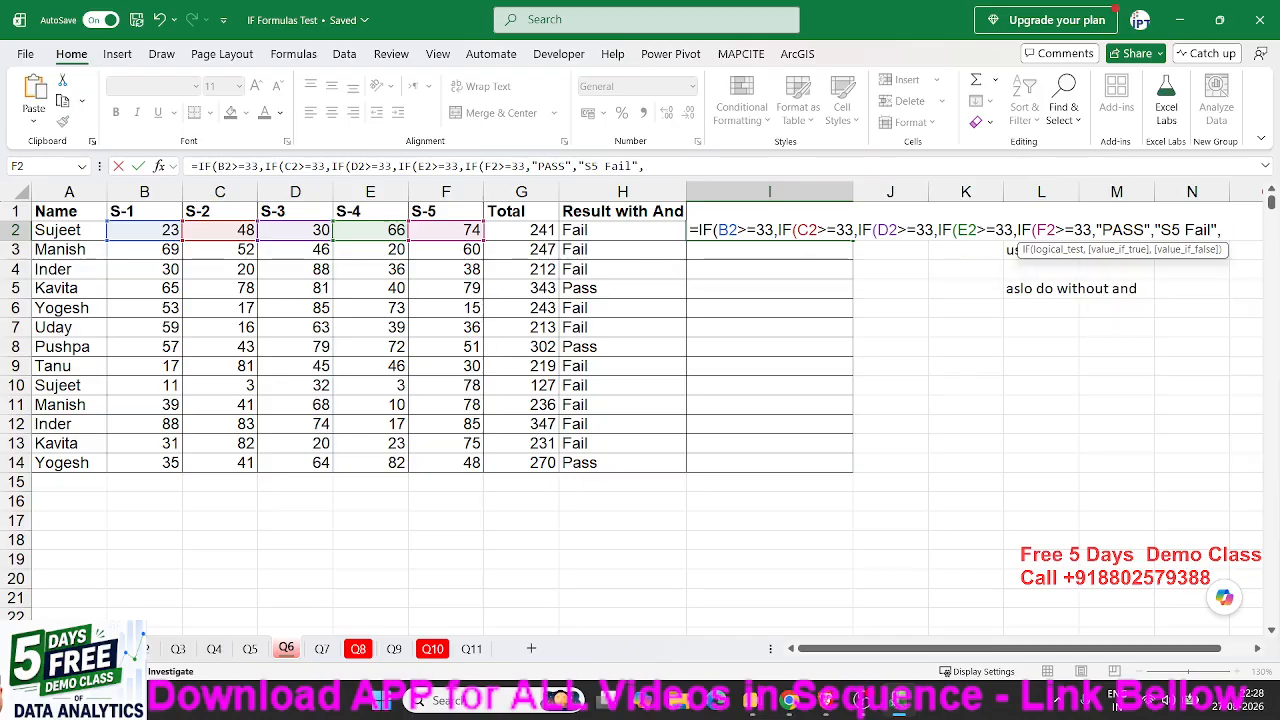
type("\"")
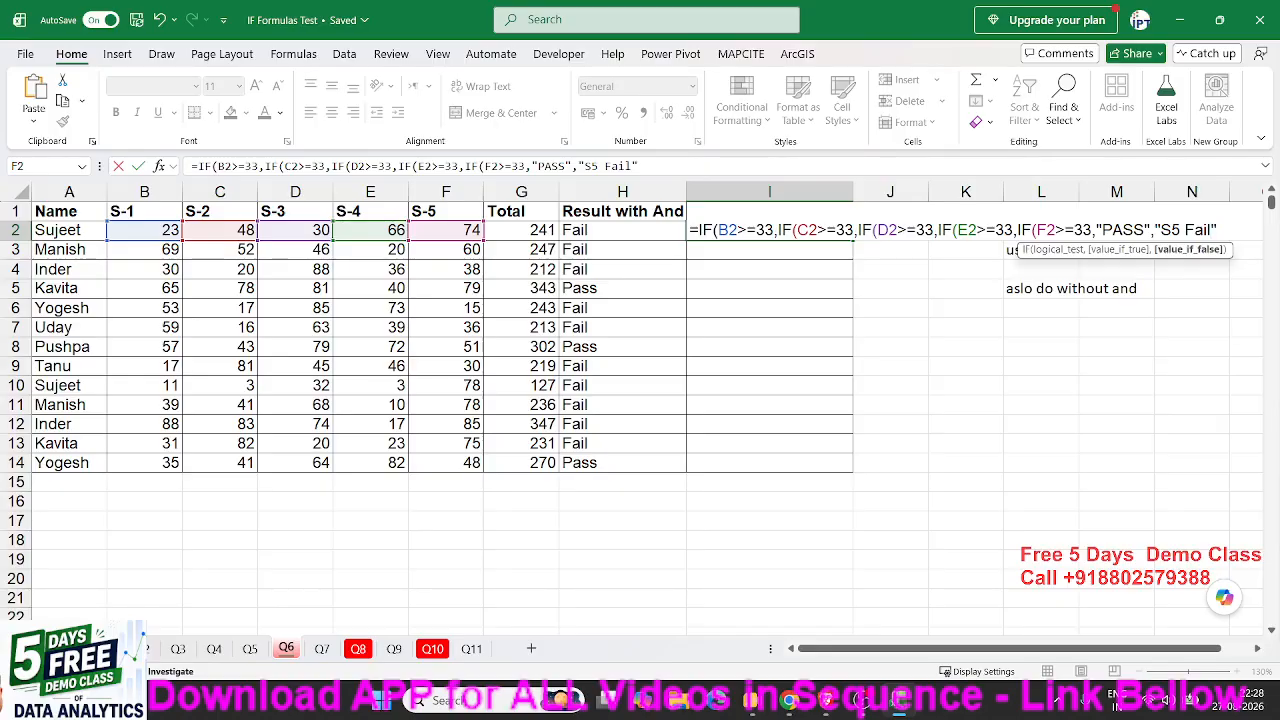
type("),")
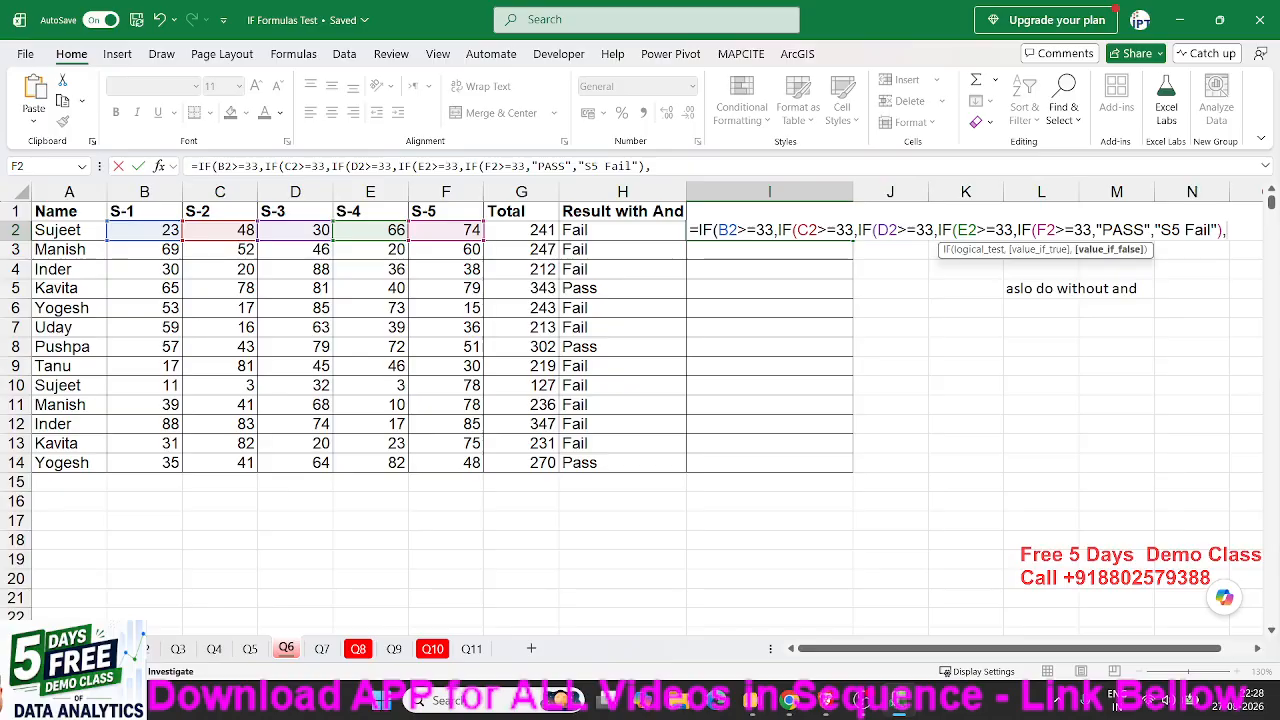
type("\"S4 Fail\"")
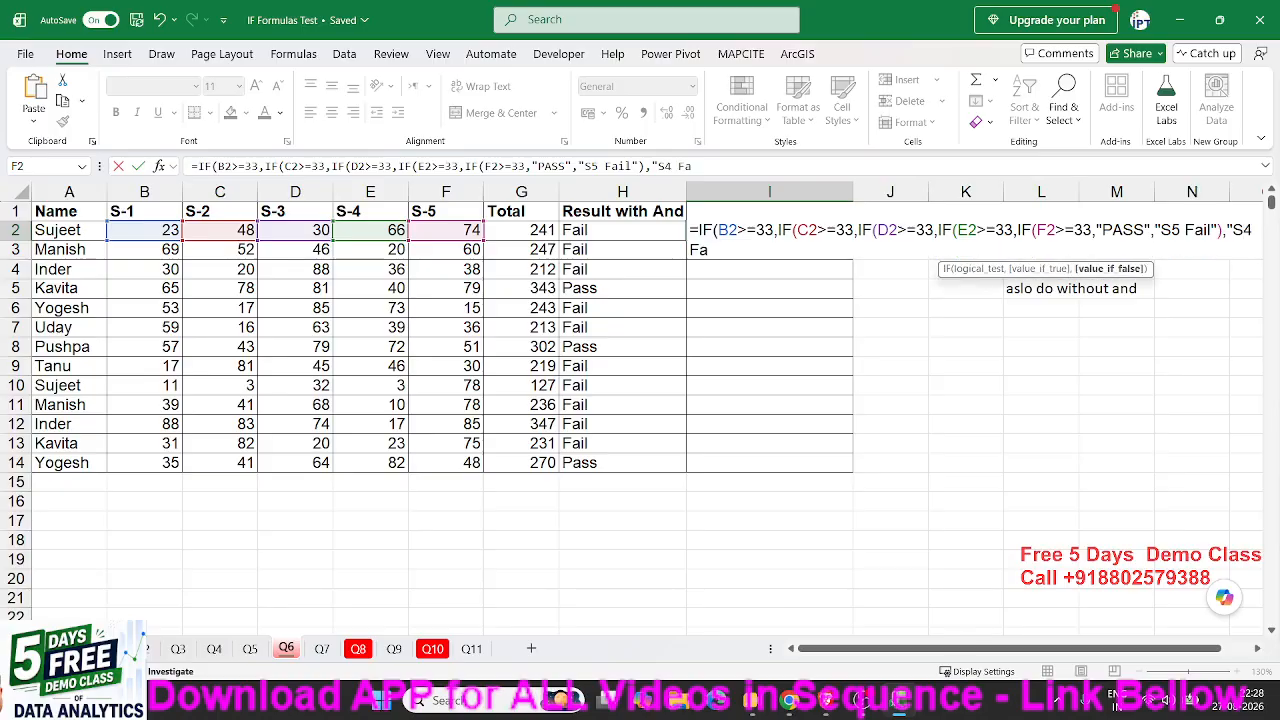
type(",\"")
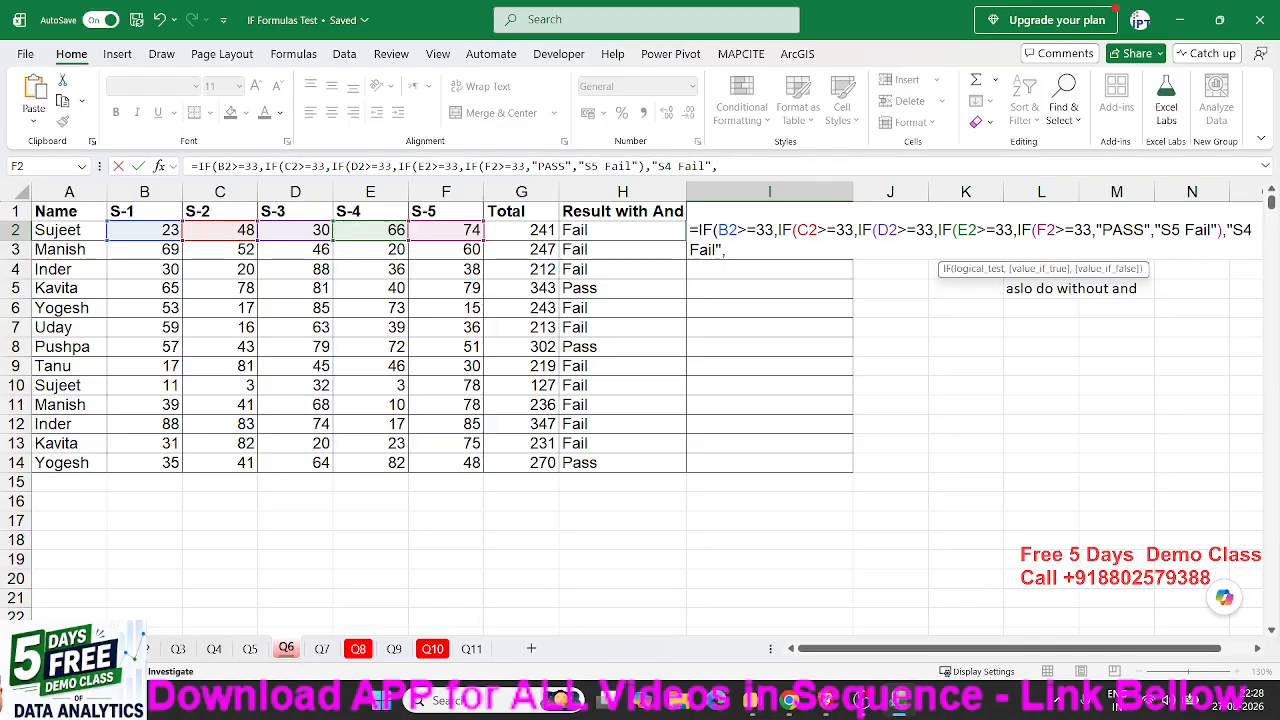
key("BackSpace")
type("),\"")
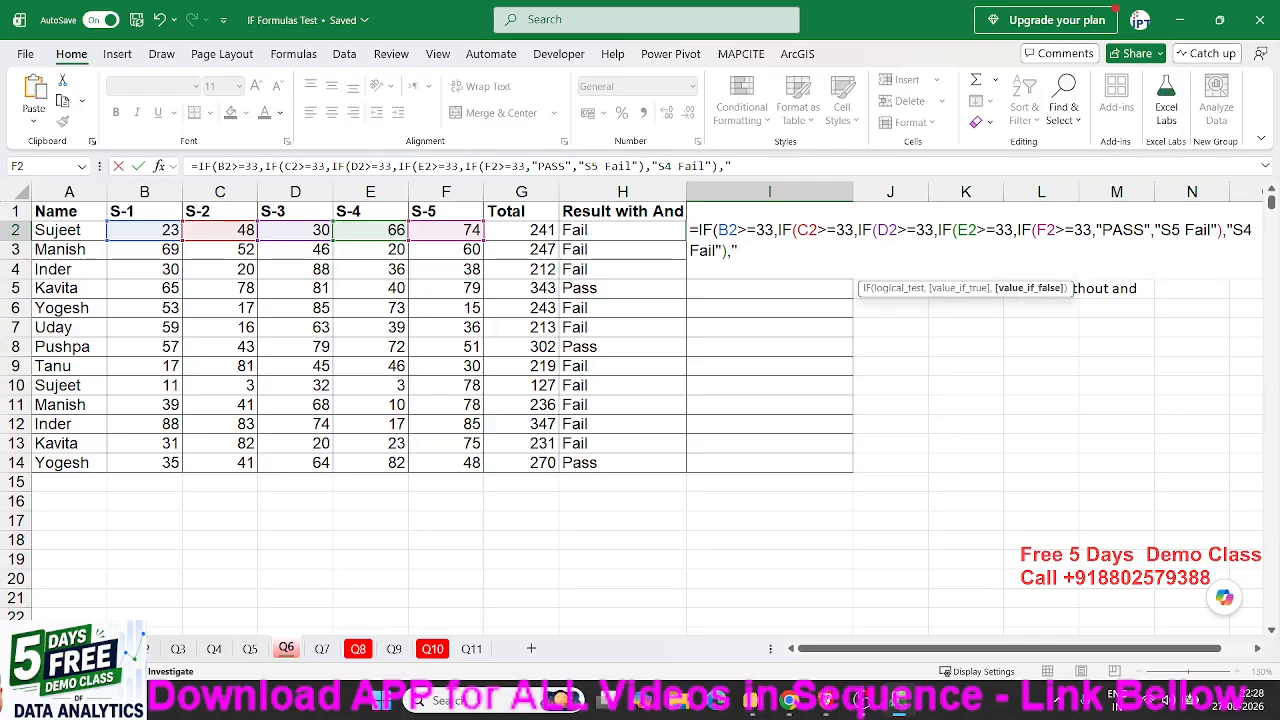
Set the false values in I2 to "S3 Fail" for the third IF and "S2 Fail" for the second, closing both
type("S")
type("3 Fa")
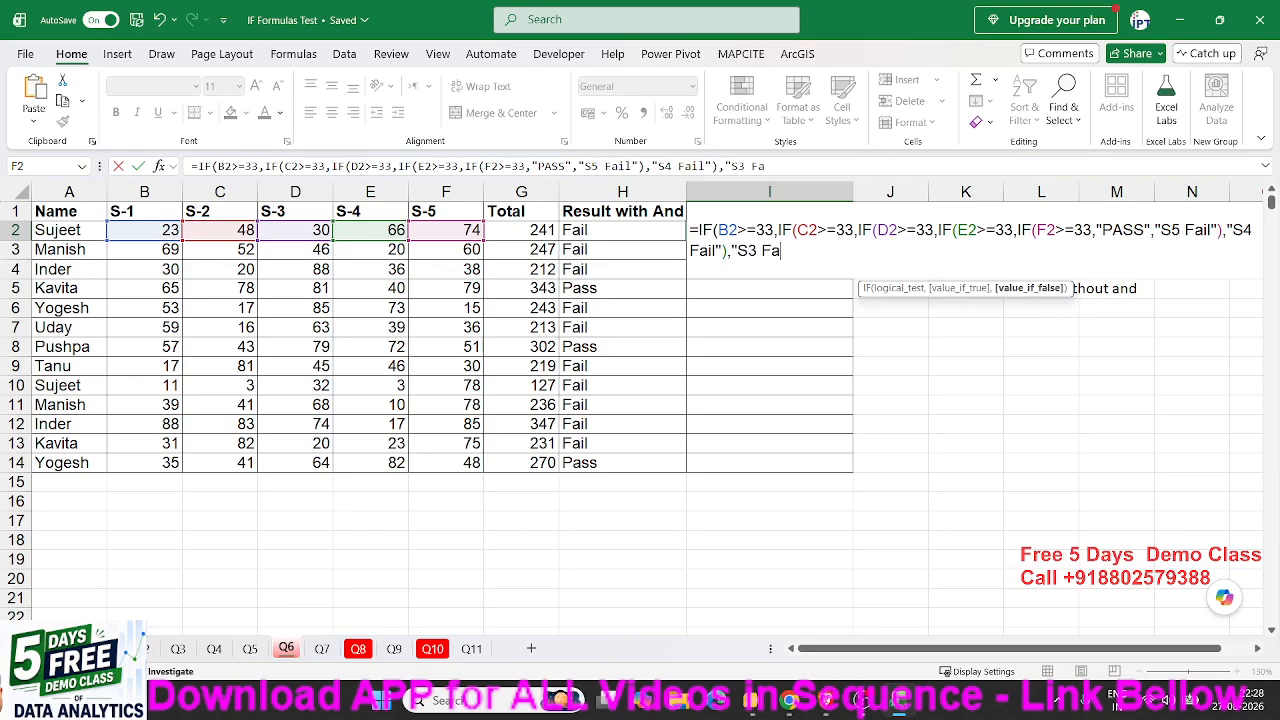
type("il\"),\"S")
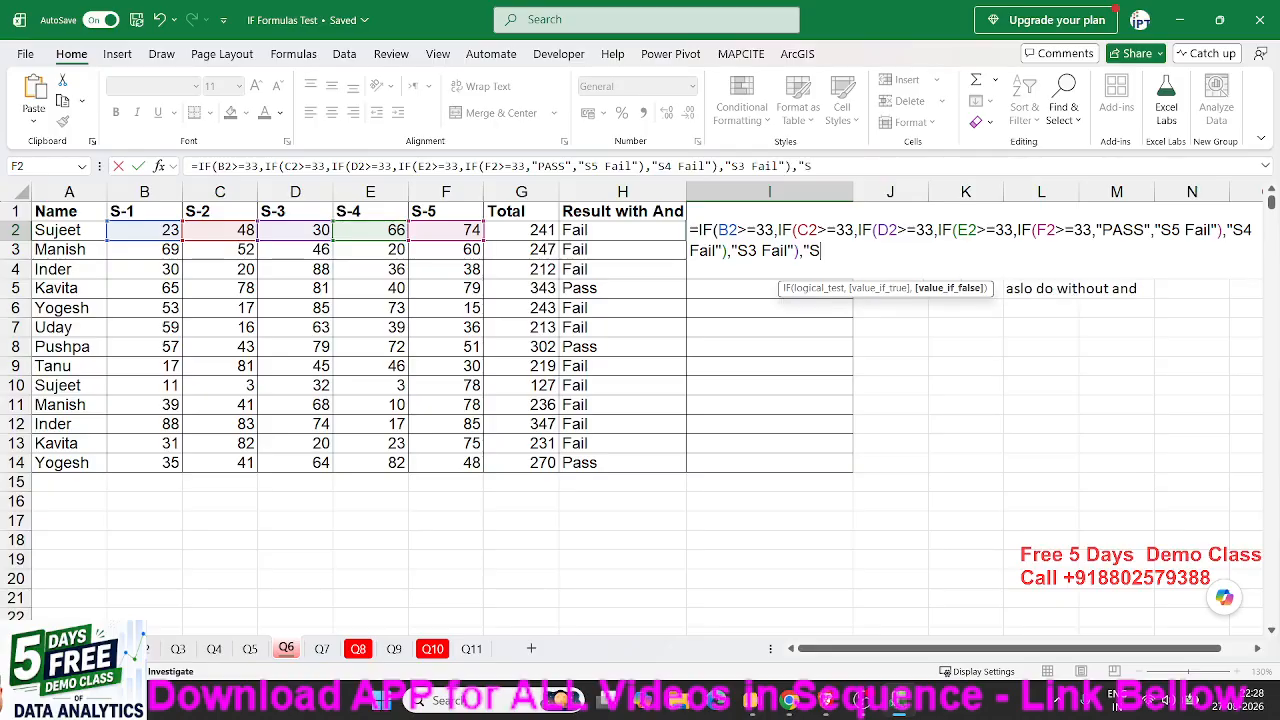
type("2 Fail\"),\"S")
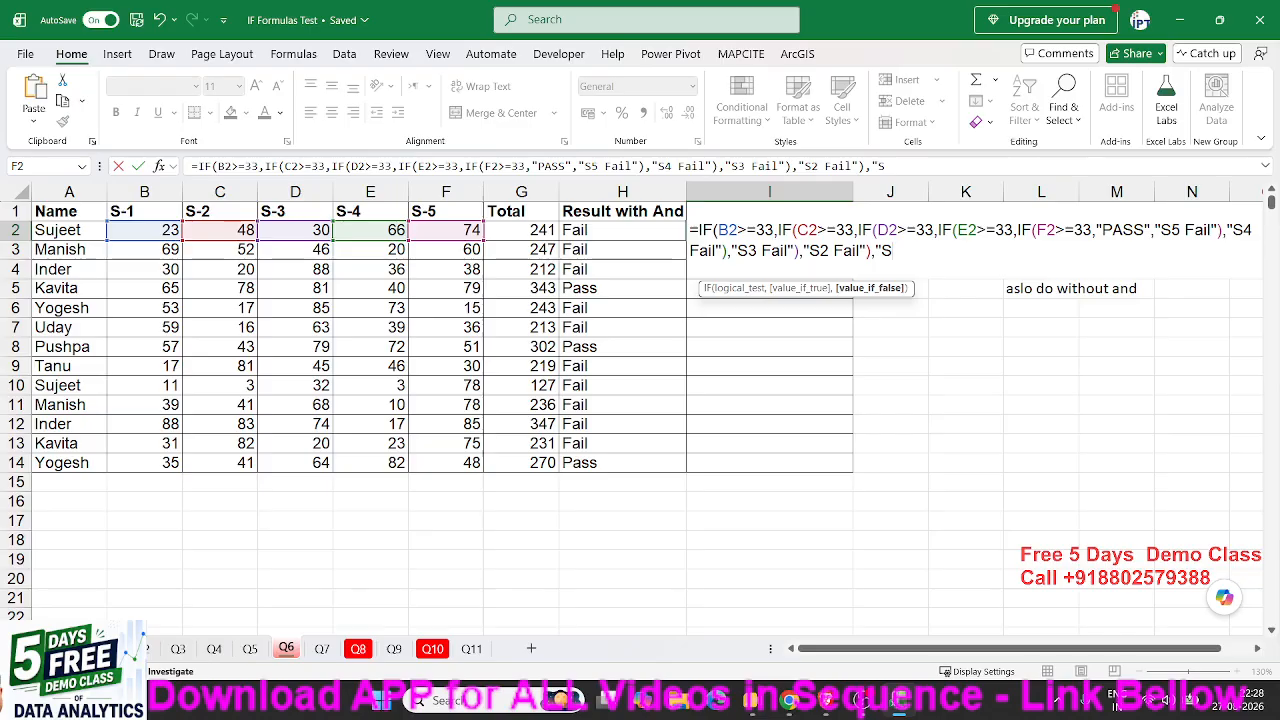
Set the first IF's false value in I2 to "S1 Fail" and enter the formula, accepting the proposed typo correction
type("1 Fail")
type("\")")
key("Return")
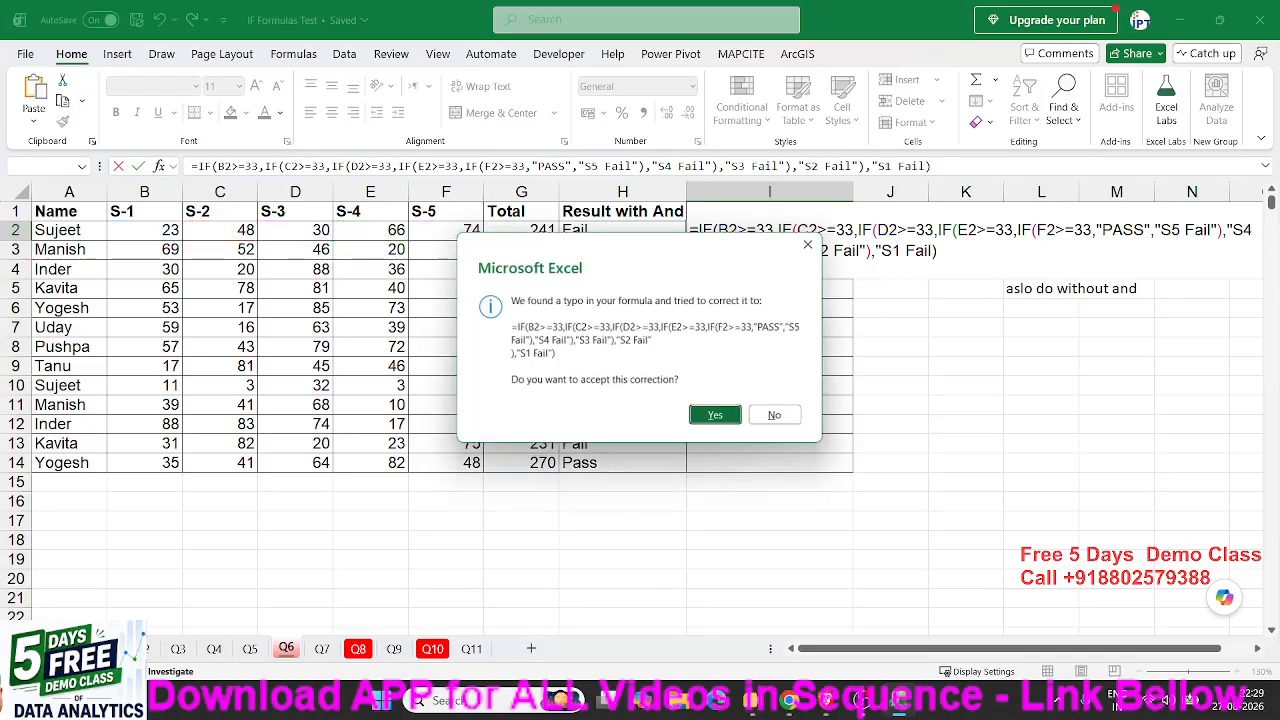
key("Return")
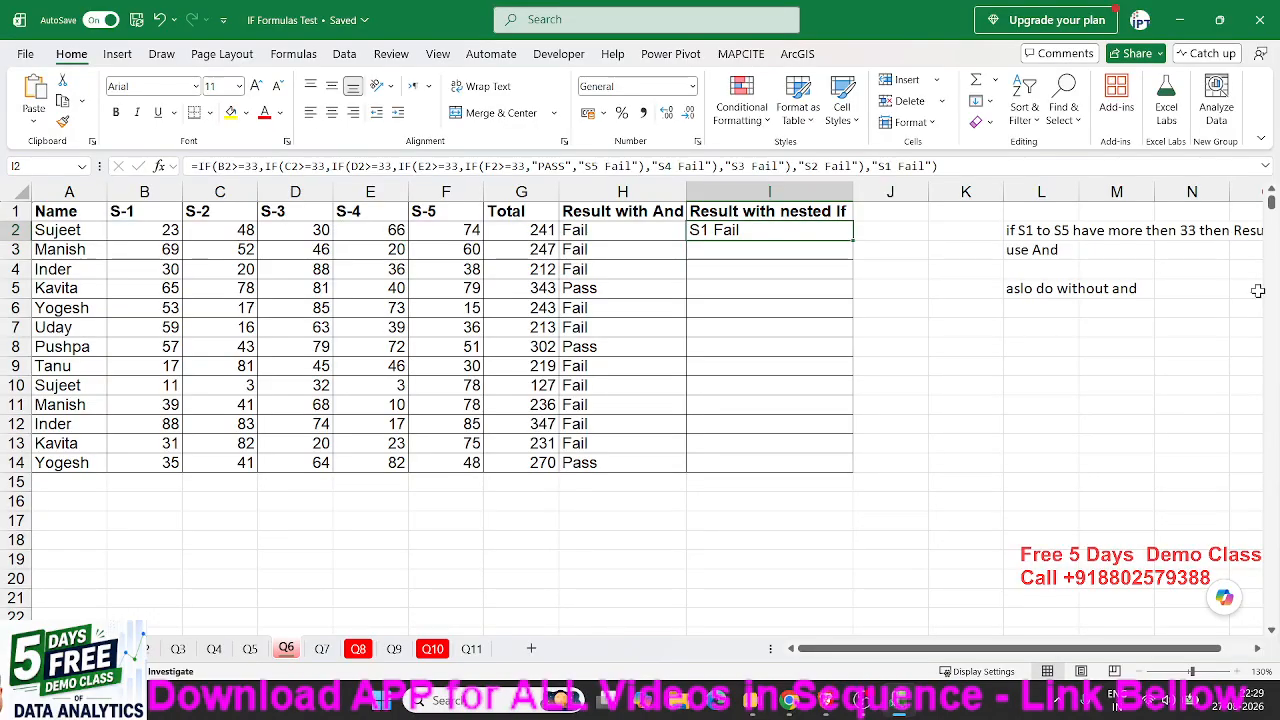
Review how the B2>=33 and C2>=33 tests in I2's nested IF pair with their "S1 Fail" and "S2 Fail" values
double_click(712, 230)
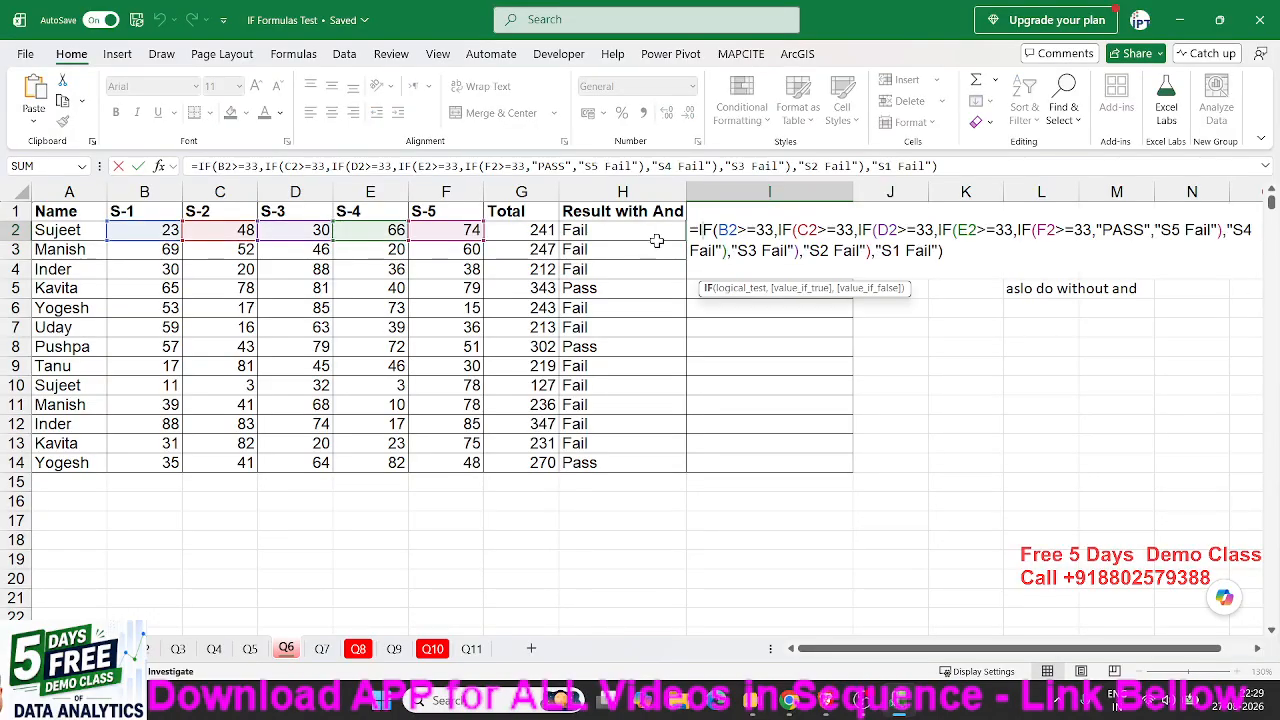
left_click_drag(718, 230, 777, 229)
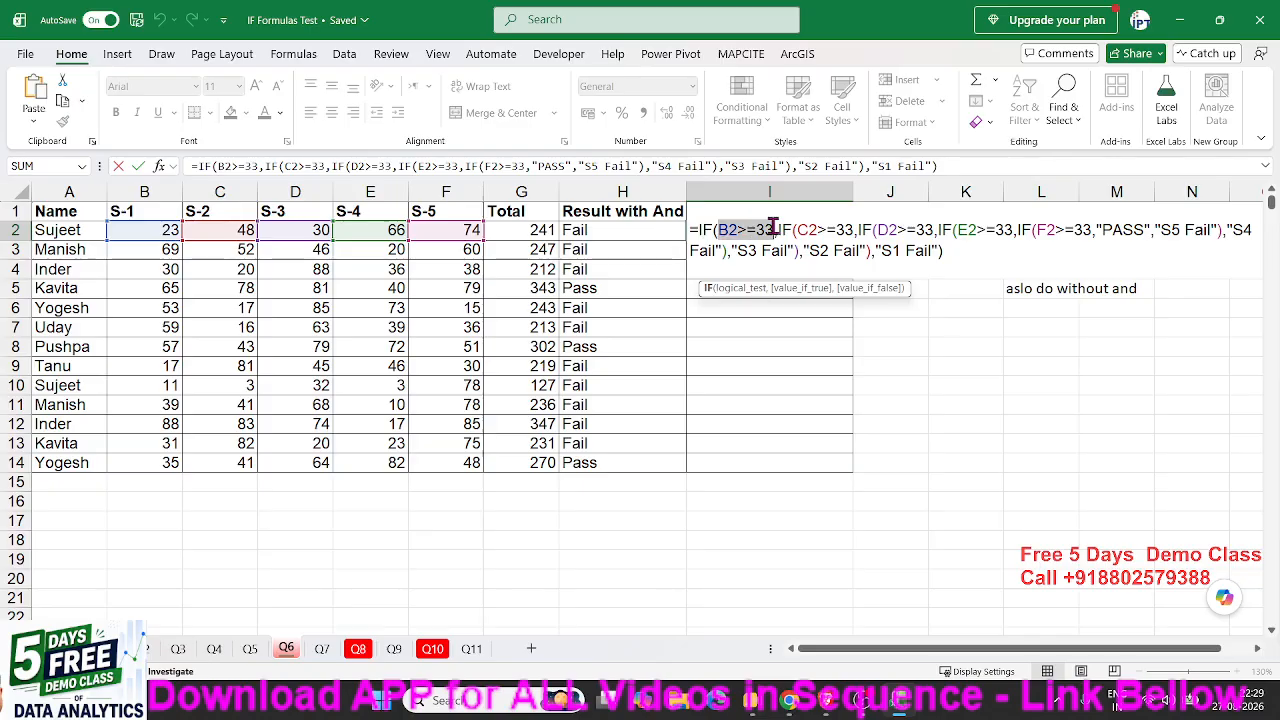
left_click(777, 229)
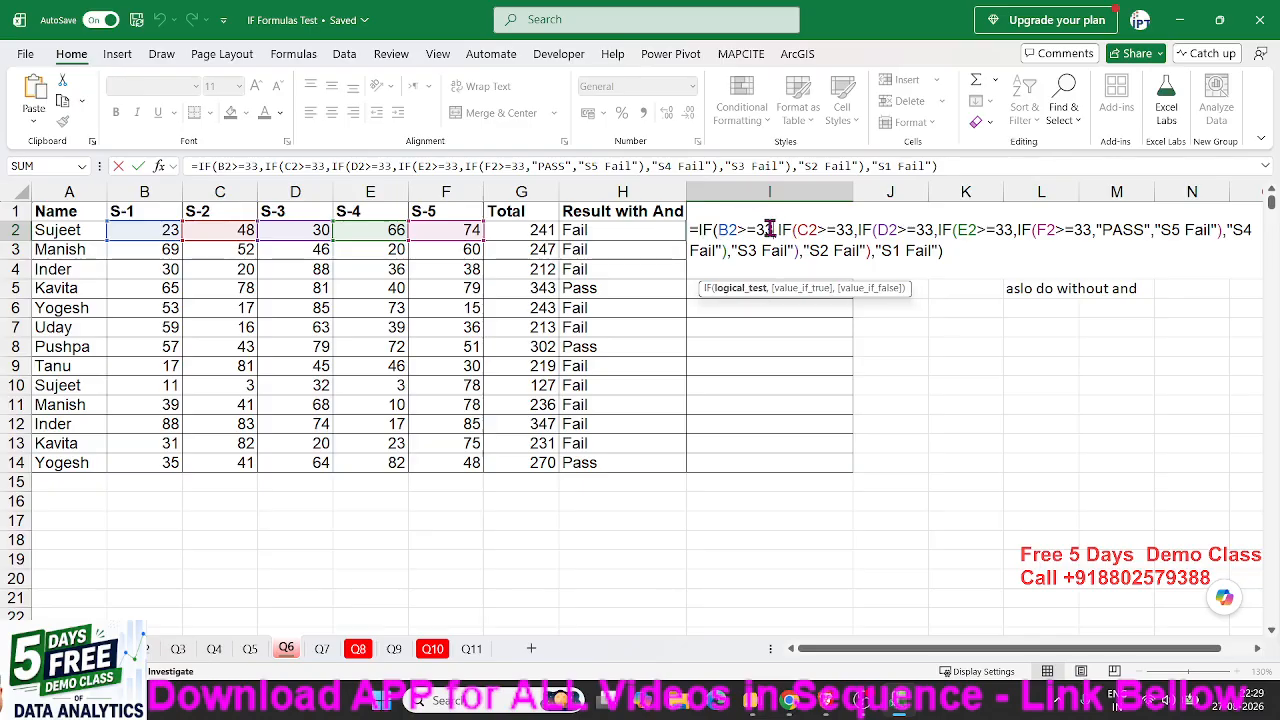
left_click_drag(877, 252, 936, 255)
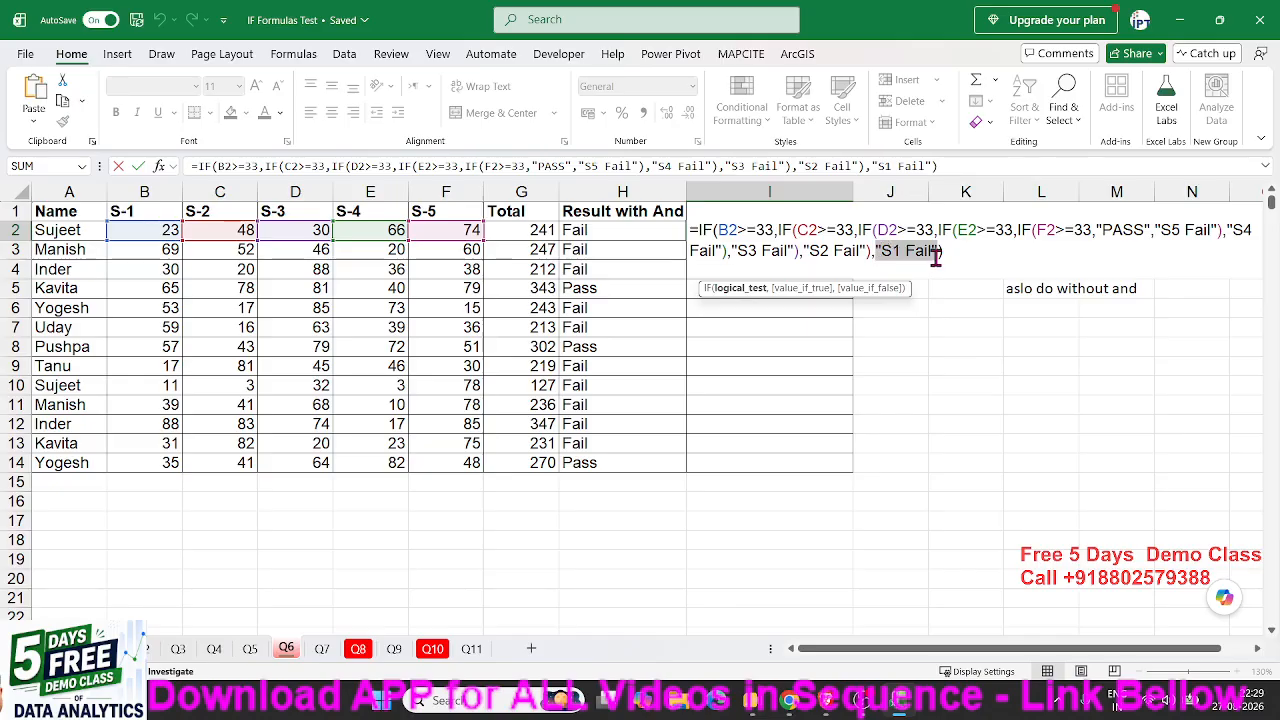
left_click(814, 229)
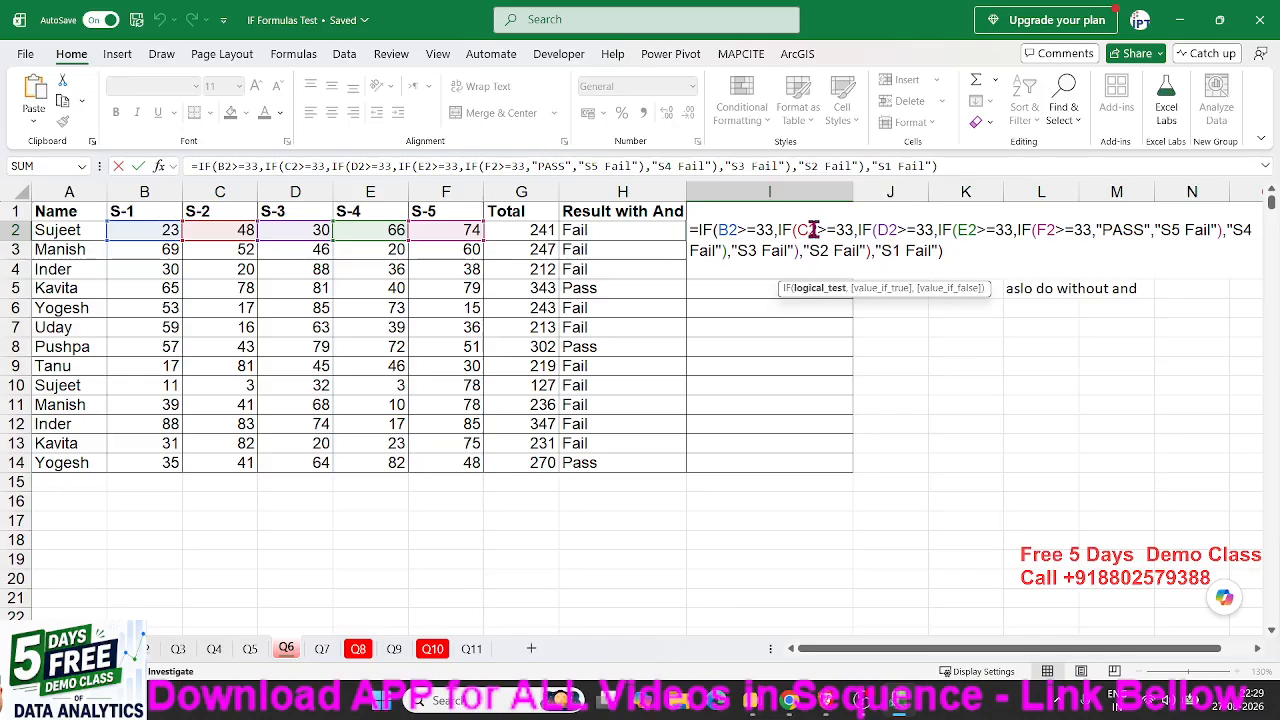
left_click_drag(814, 229, 850, 232)
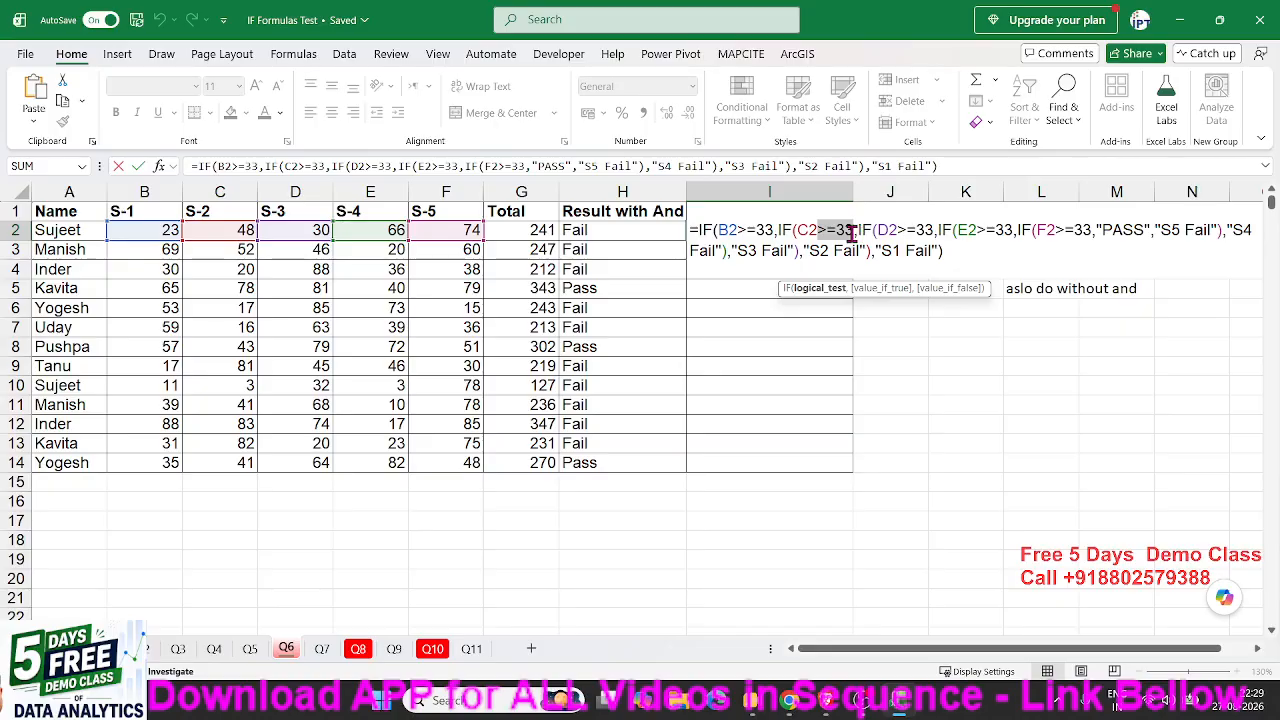
left_click(856, 231)
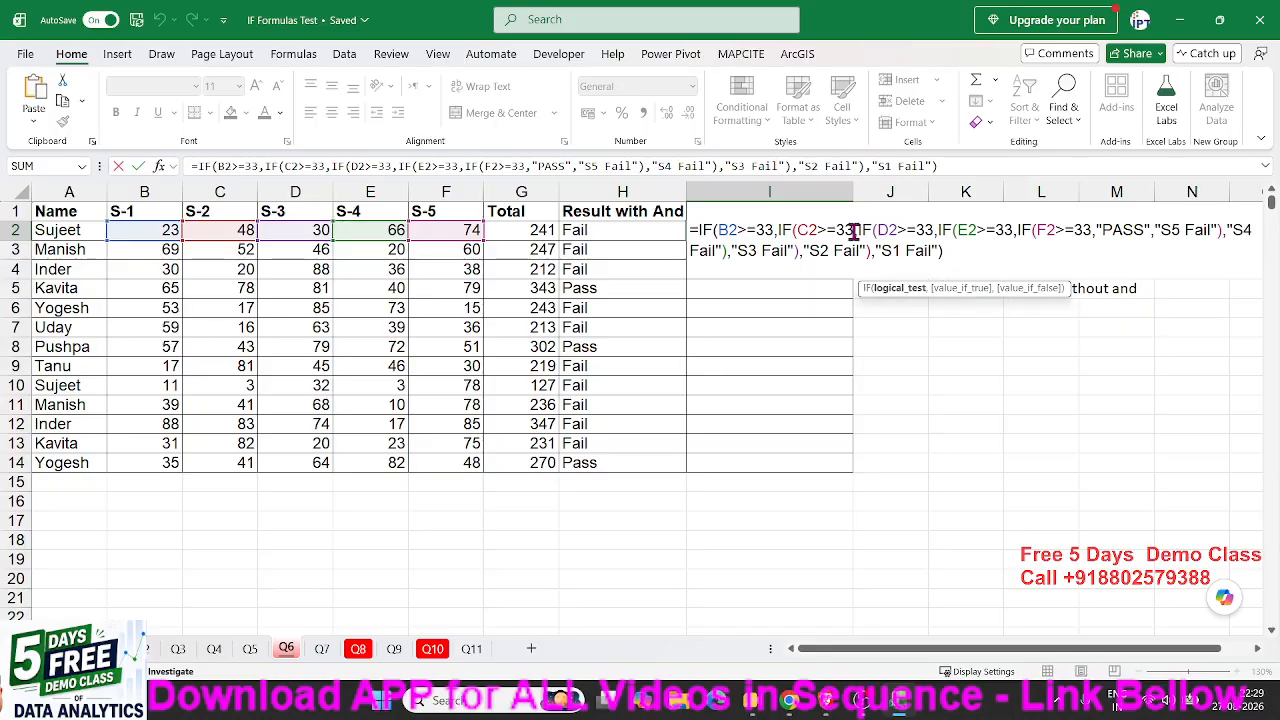
left_click_drag(803, 250, 865, 250)
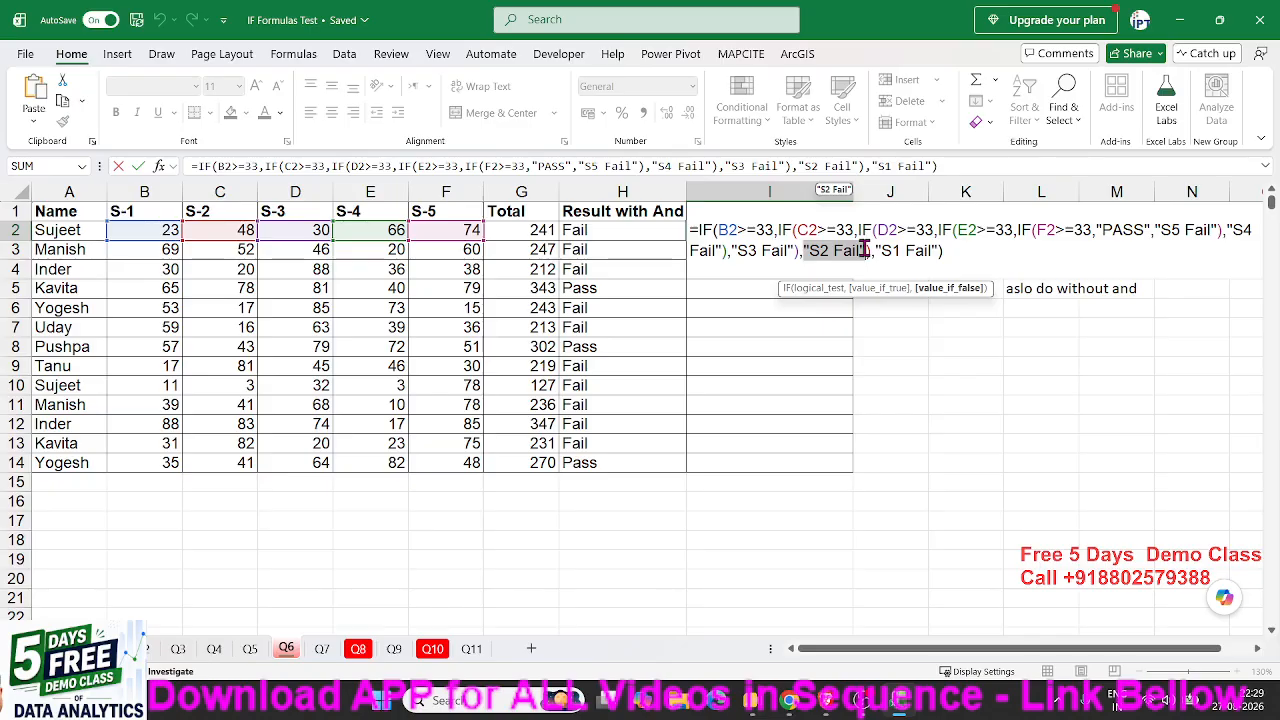
key("Return")
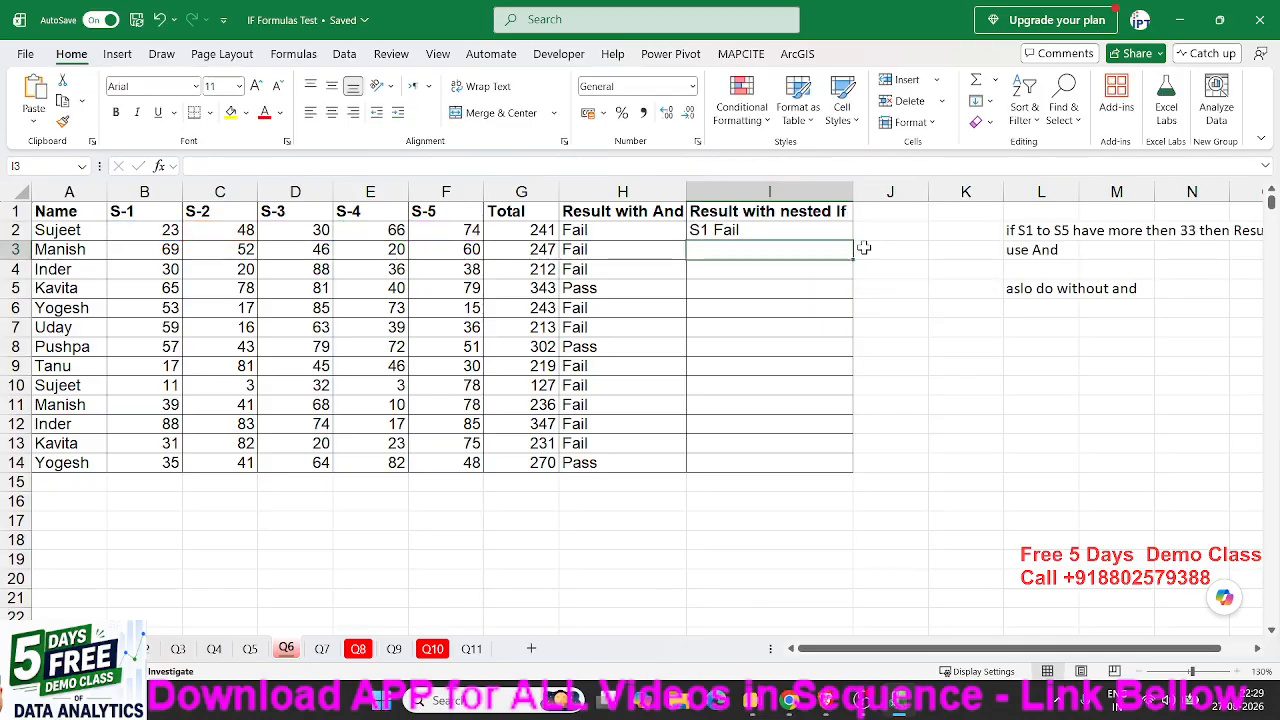
Start a COUNTIF formula in I3 with the subject marks B3:F3 as its range
type("cou")
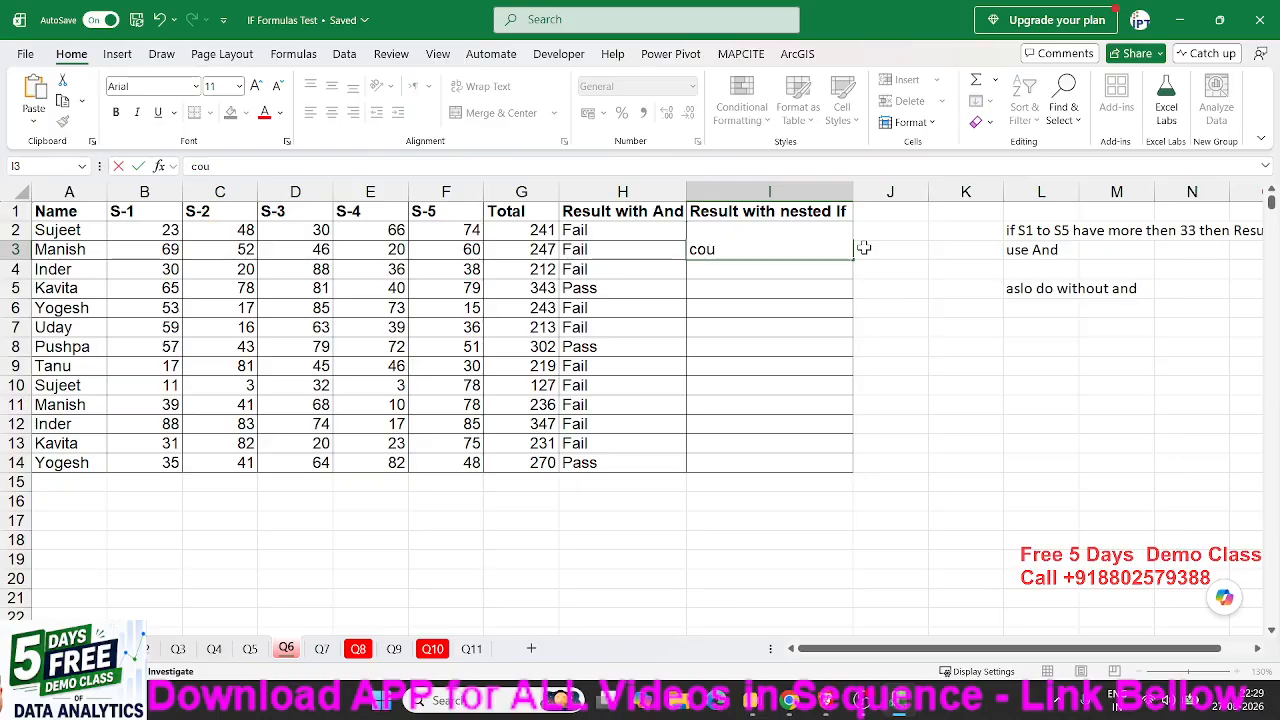
key("BackSpace")
key("BackSpace")
type("=cou")
key("Down")
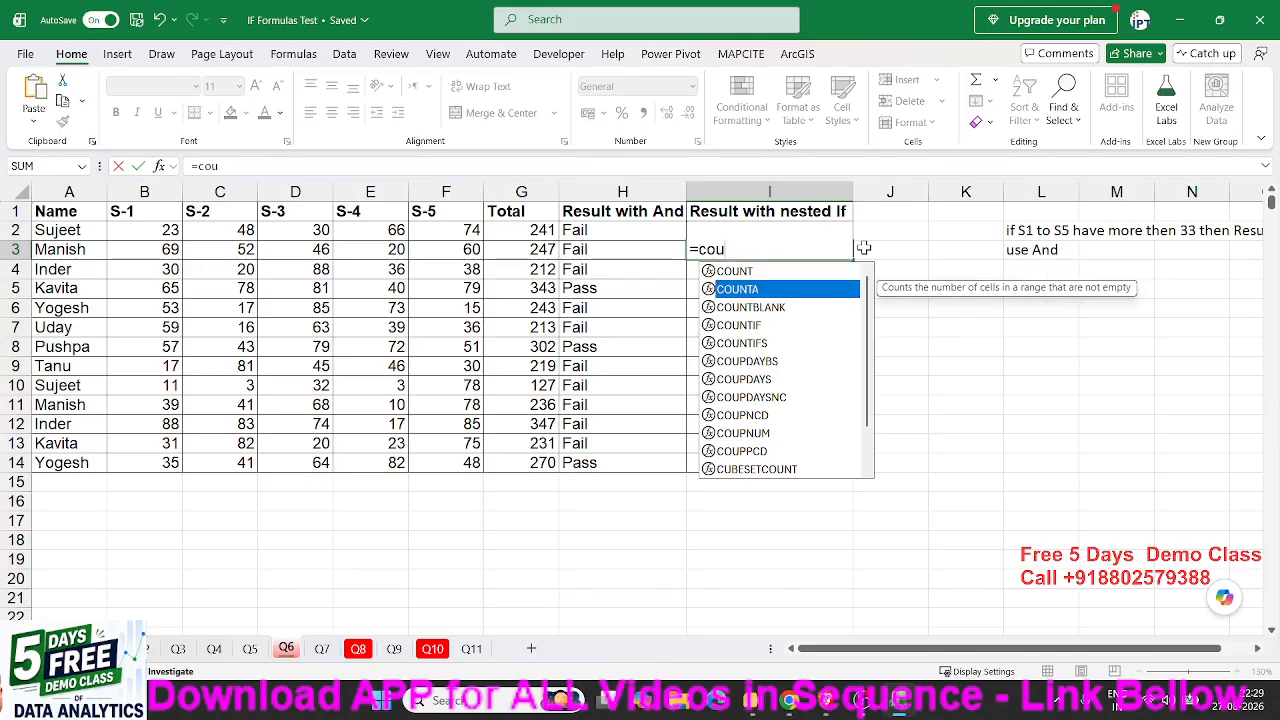
key("Down")
key("Down")
key("Tab")
key("Left")
key("Left")
key("shift+Left")
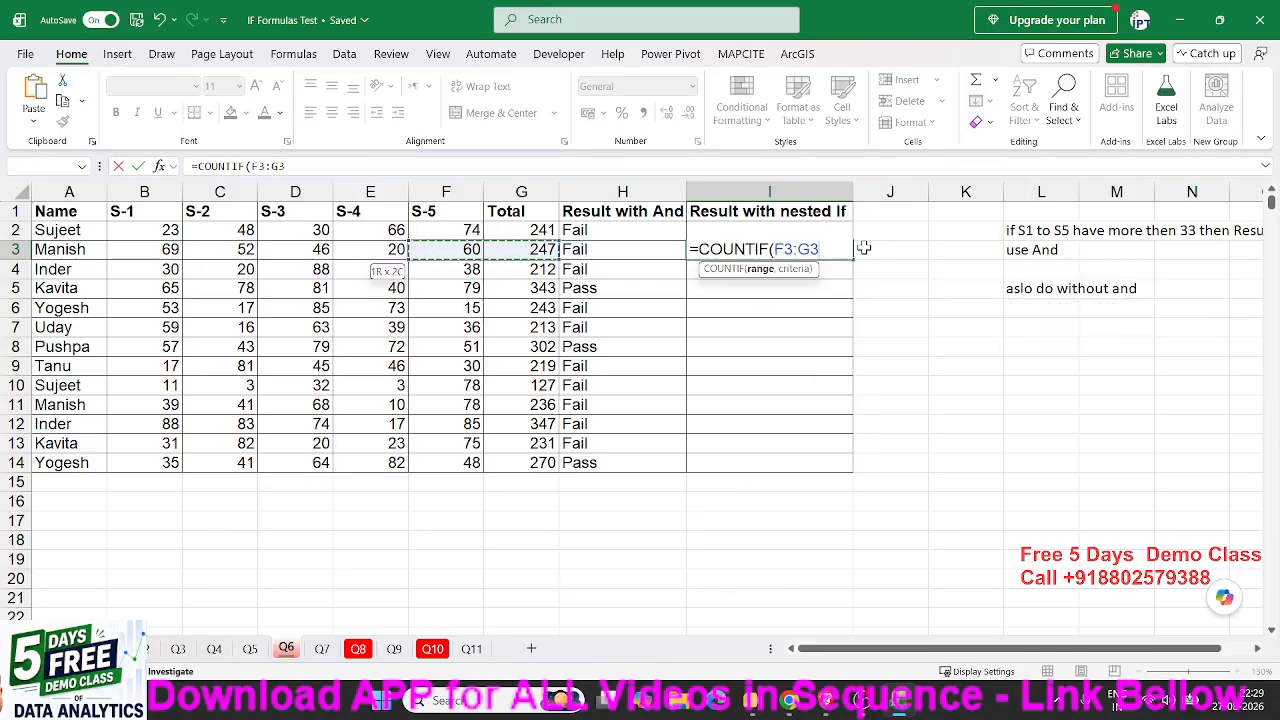
key("shift+Left")
key("shift+Left")
key("shift+Left")
key("shift+Left")
key("shift+Left")
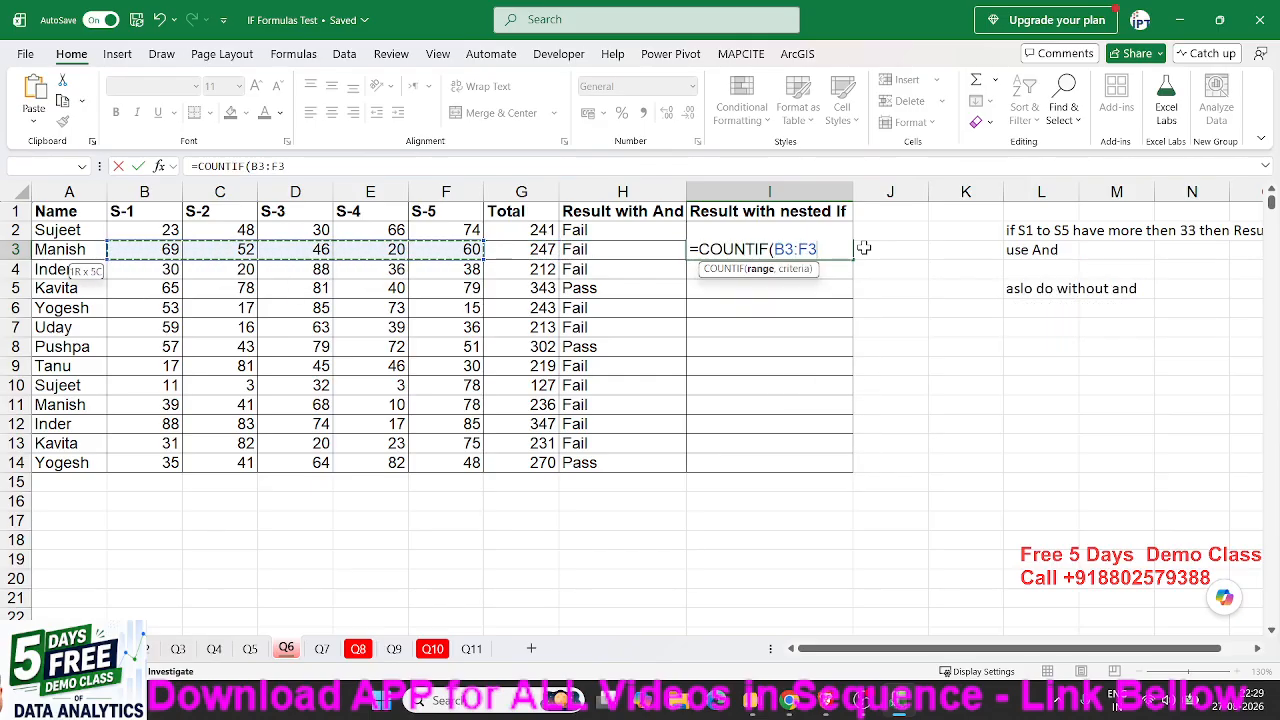
Set the COUNTIF criteria in I3 to ">=33" and enter the formula
type(",\">=")
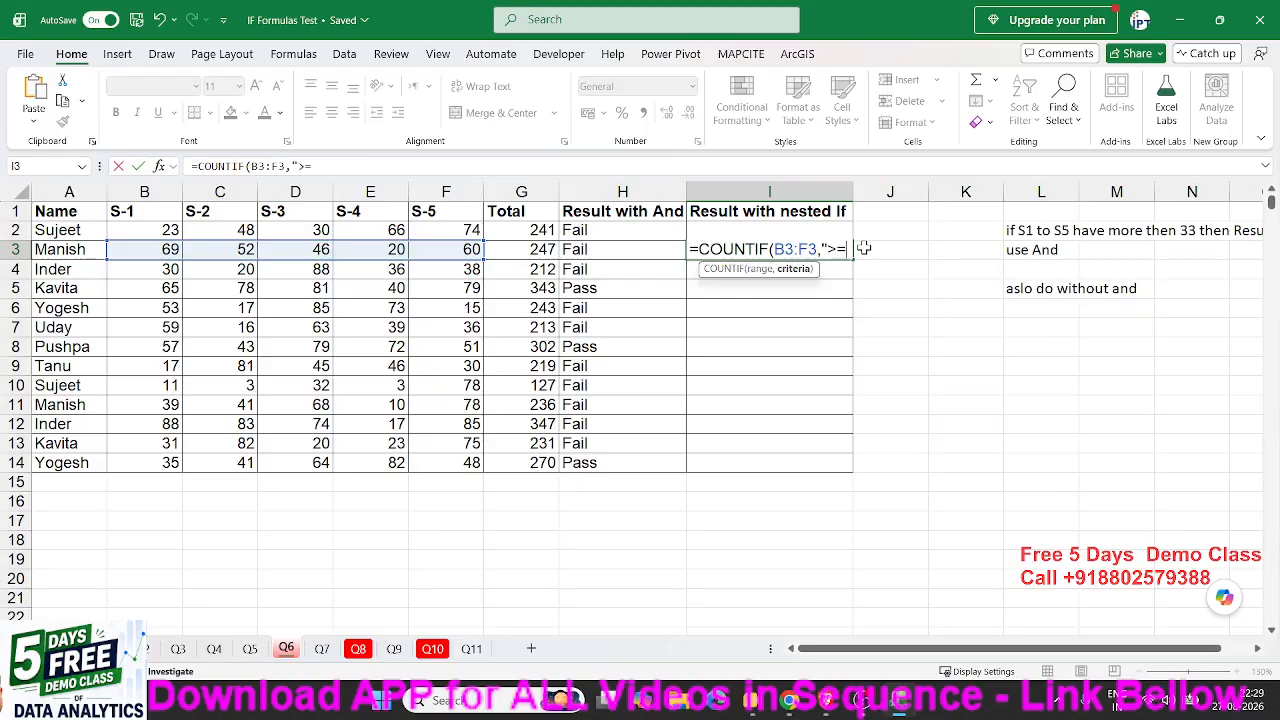
type("33\")")
key("Return")
Wrap the COUNTIF in I3 in an IF that tests for =4 and returns "KT" when true
key("Up")
key("F2")
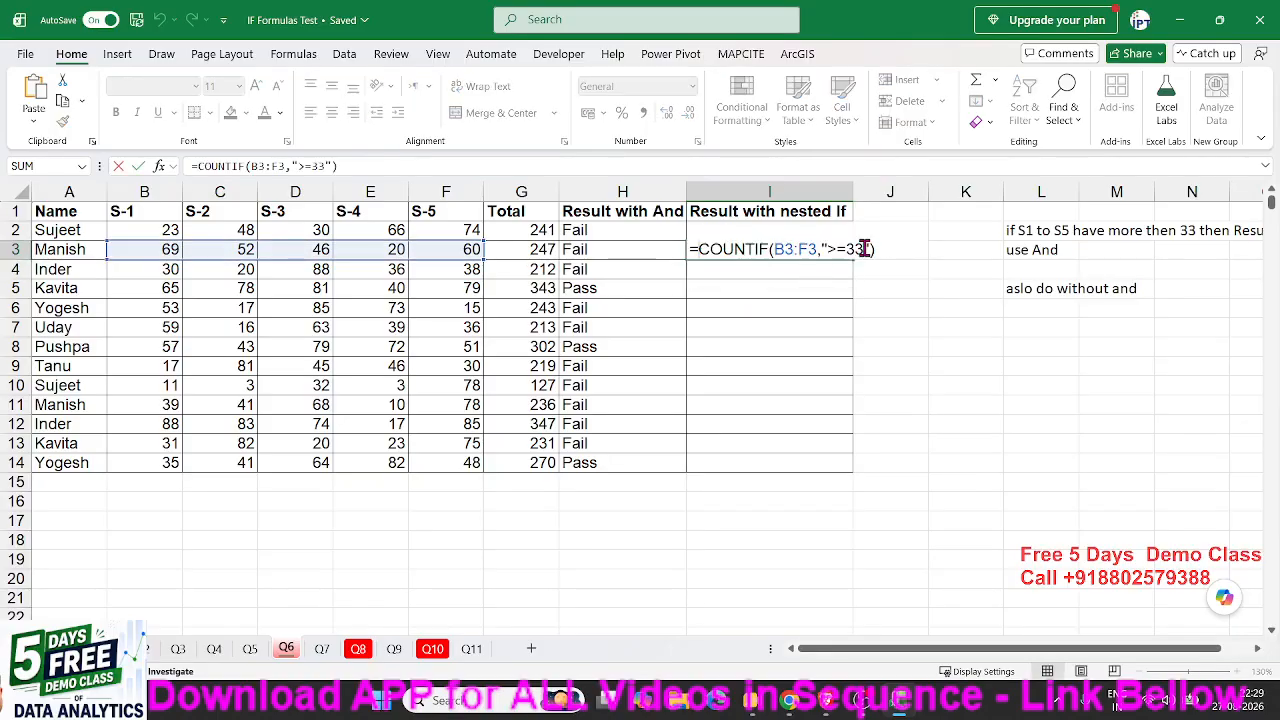
key("Home")
key("Right")
type("IF(")
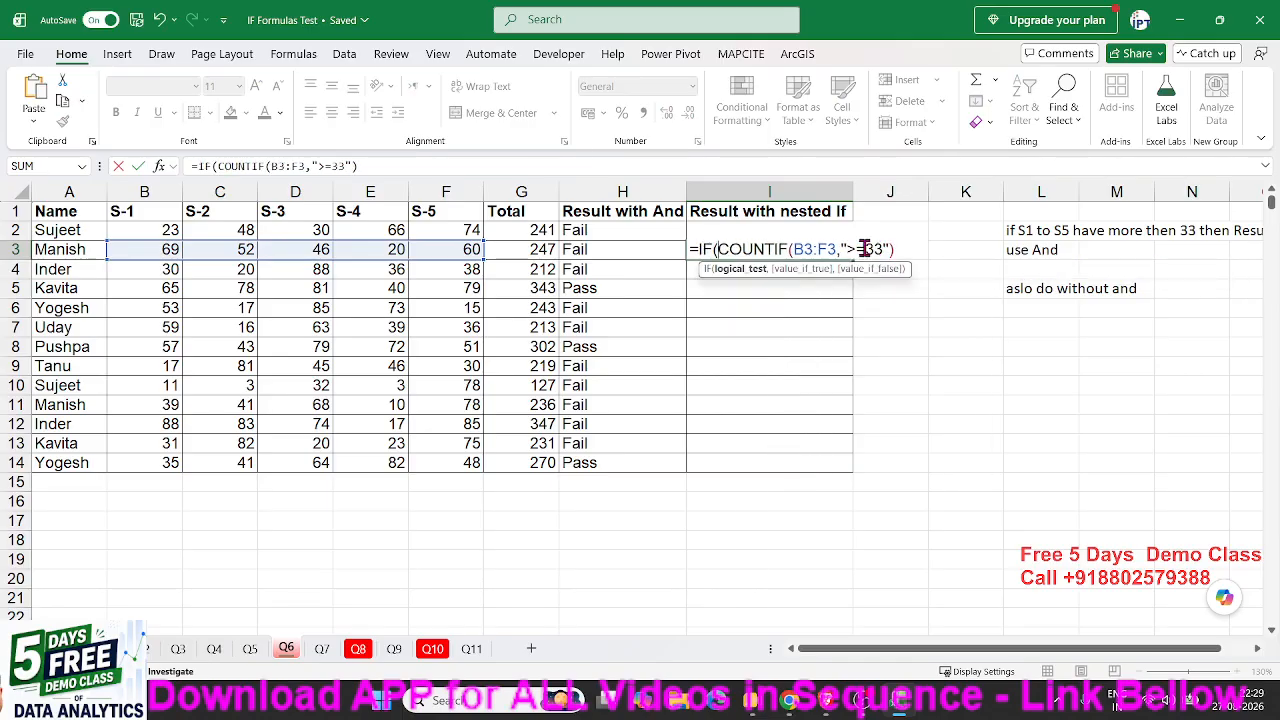
left_click(908, 249)
type("=4,\"")
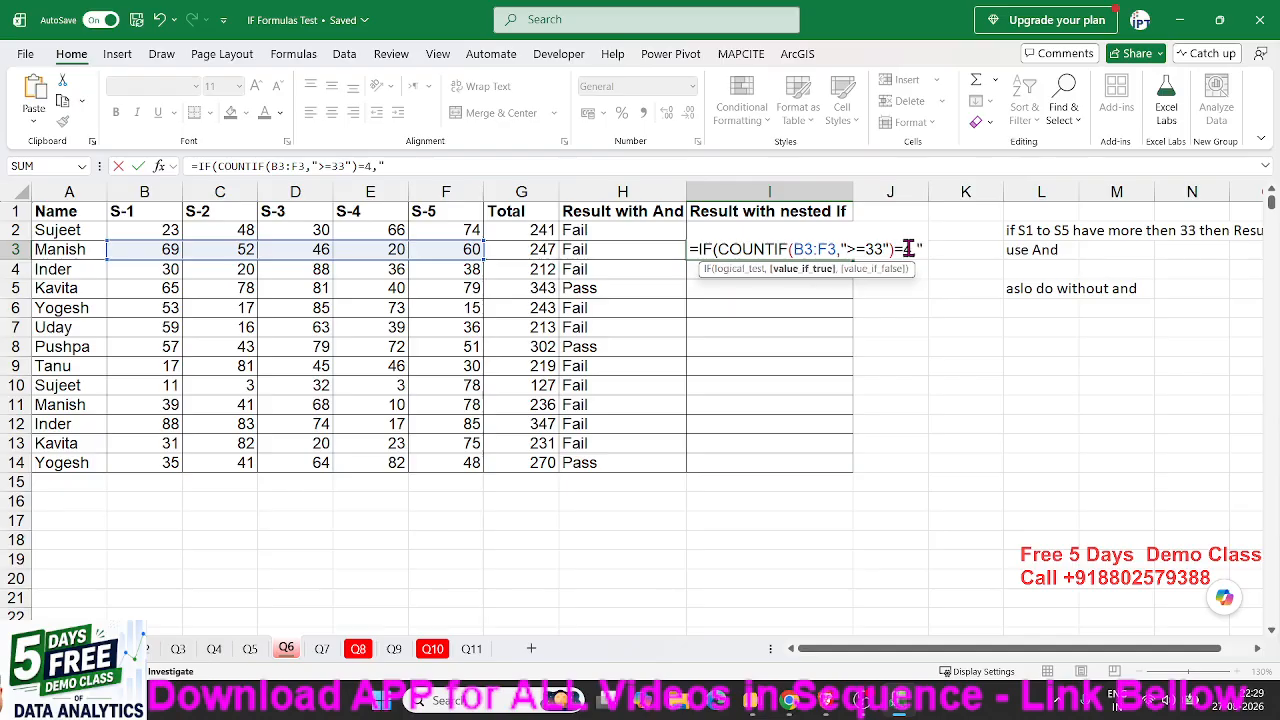
type("KT\"")
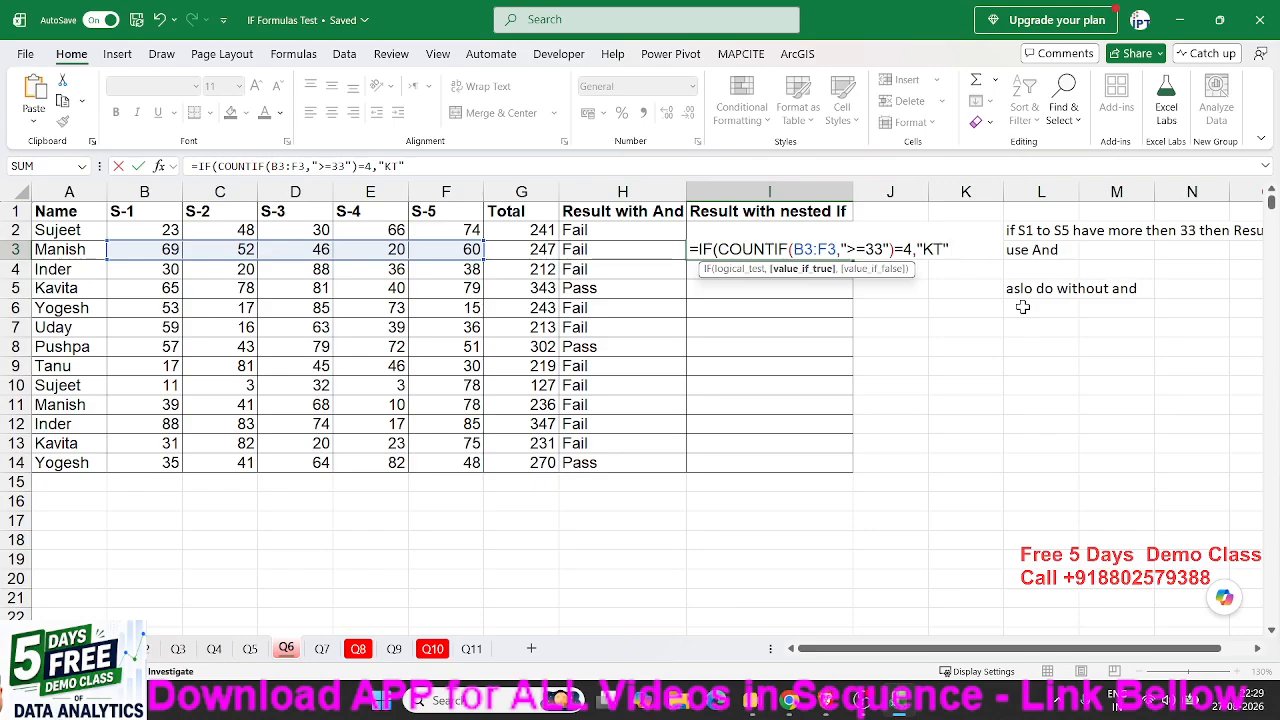
type(",")
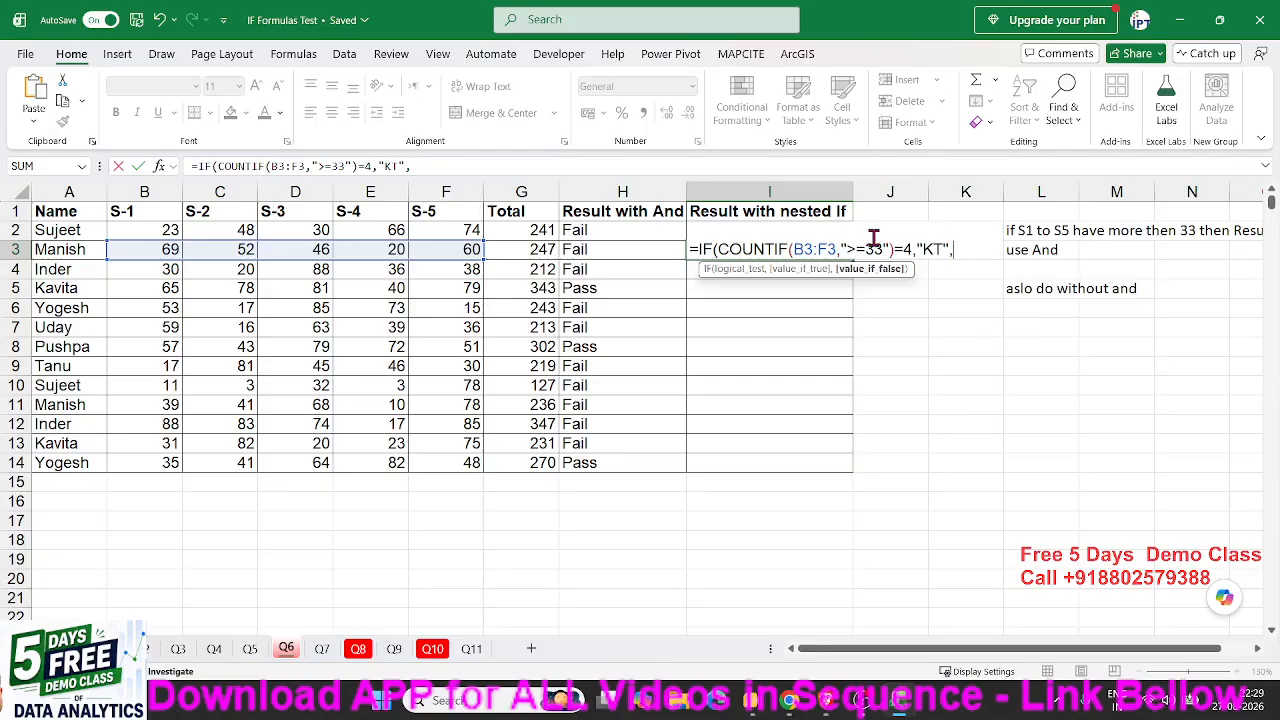
Copy COUNTIF(B3:F3,">=33") into the false part of I3's IF, test it for <4 and add "Fail" as its result
left_click_drag(894, 249, 716, 249)
key("ctrl+c")
left_click(964, 248)
key("ctrl+v")
type("<")
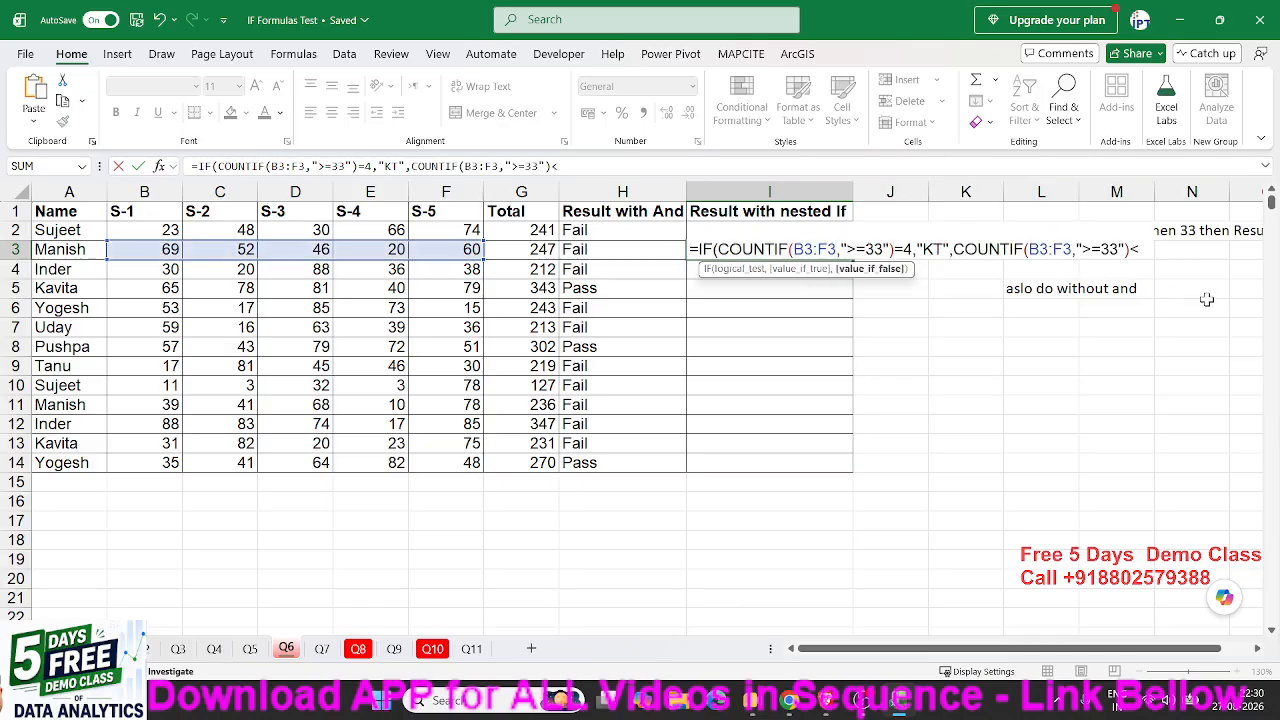
type("=4,")
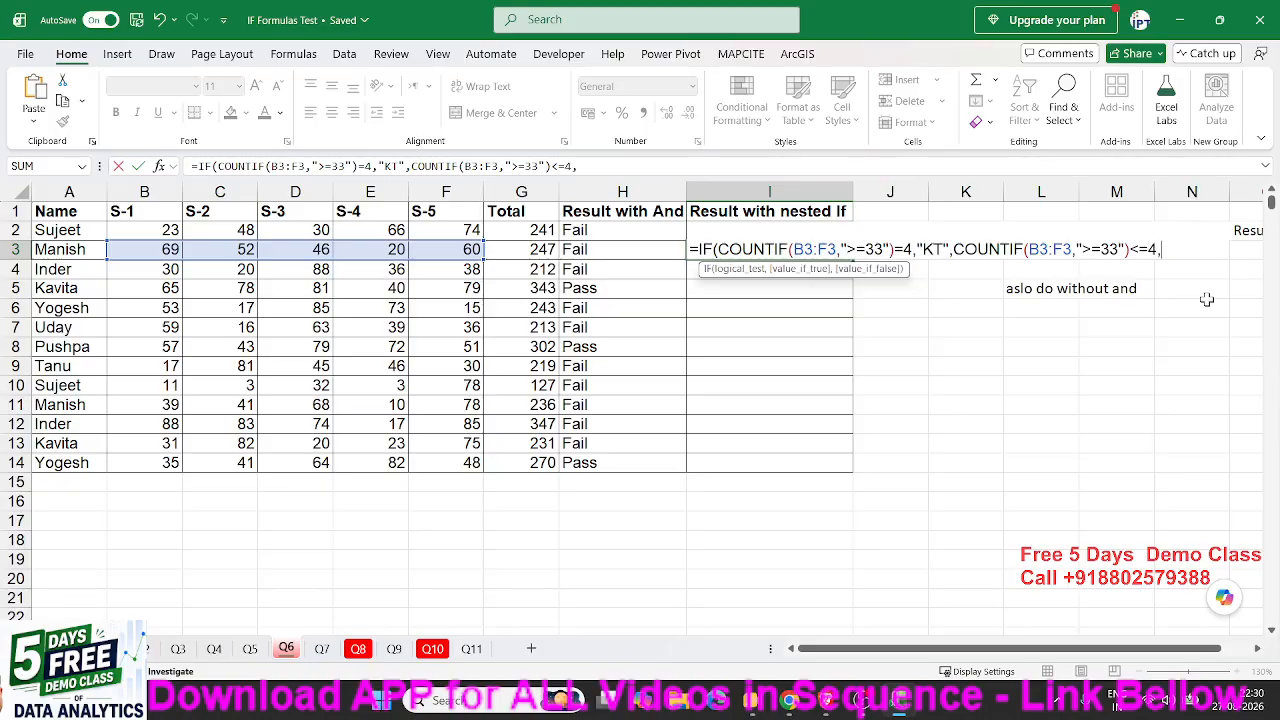
key("BackSpace")
key("BackSpace")
key("BackSpace")
key("BackSpace")
type("4,\"Fail\"")
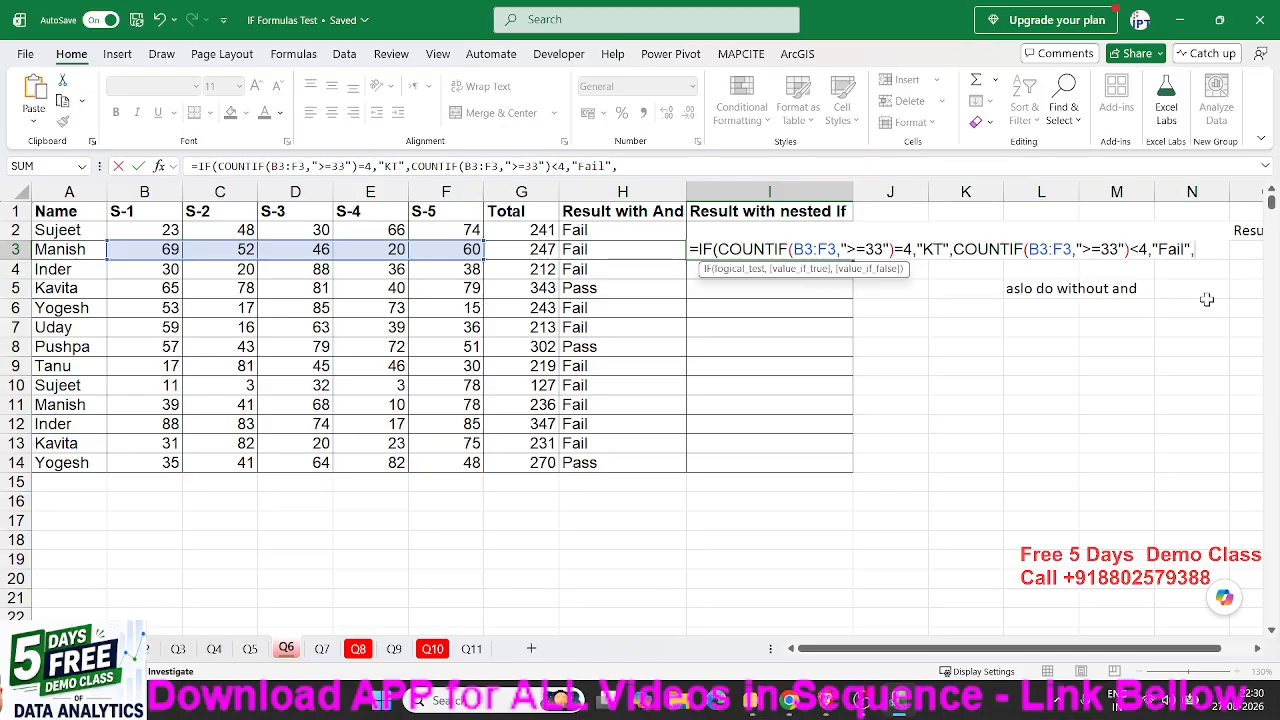
Append a nested IF to I3 that returns "Pass" when COUNTIF(B3:F3,">=33")=5, and try to enter the formula
type(",IF(")
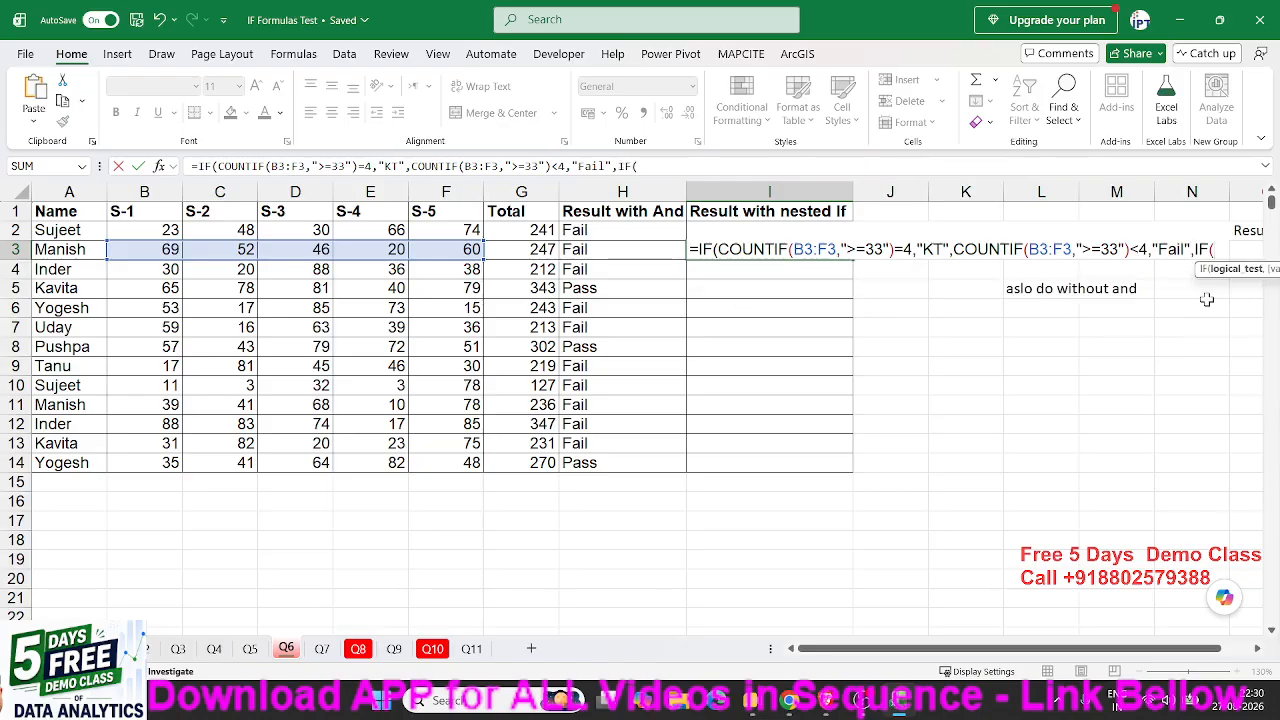
key("ctrl+v")
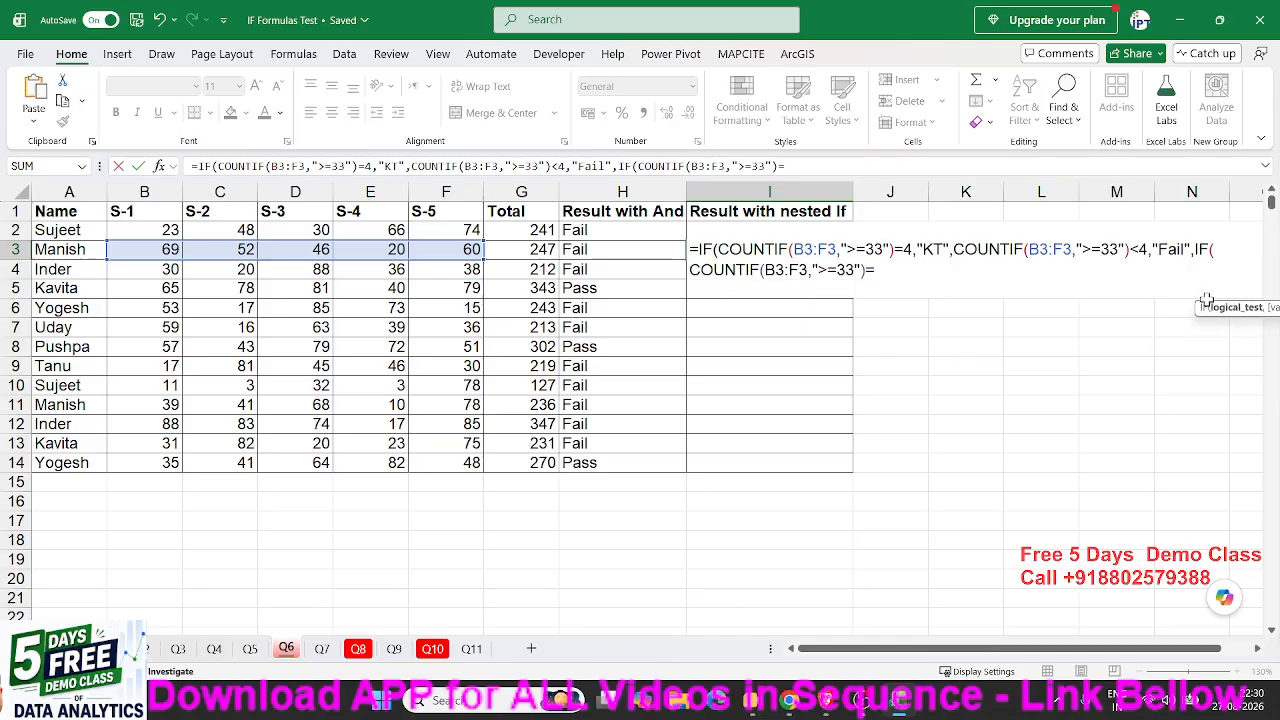
type("=5,\"Pass\"")
key("Return")
key("Return")
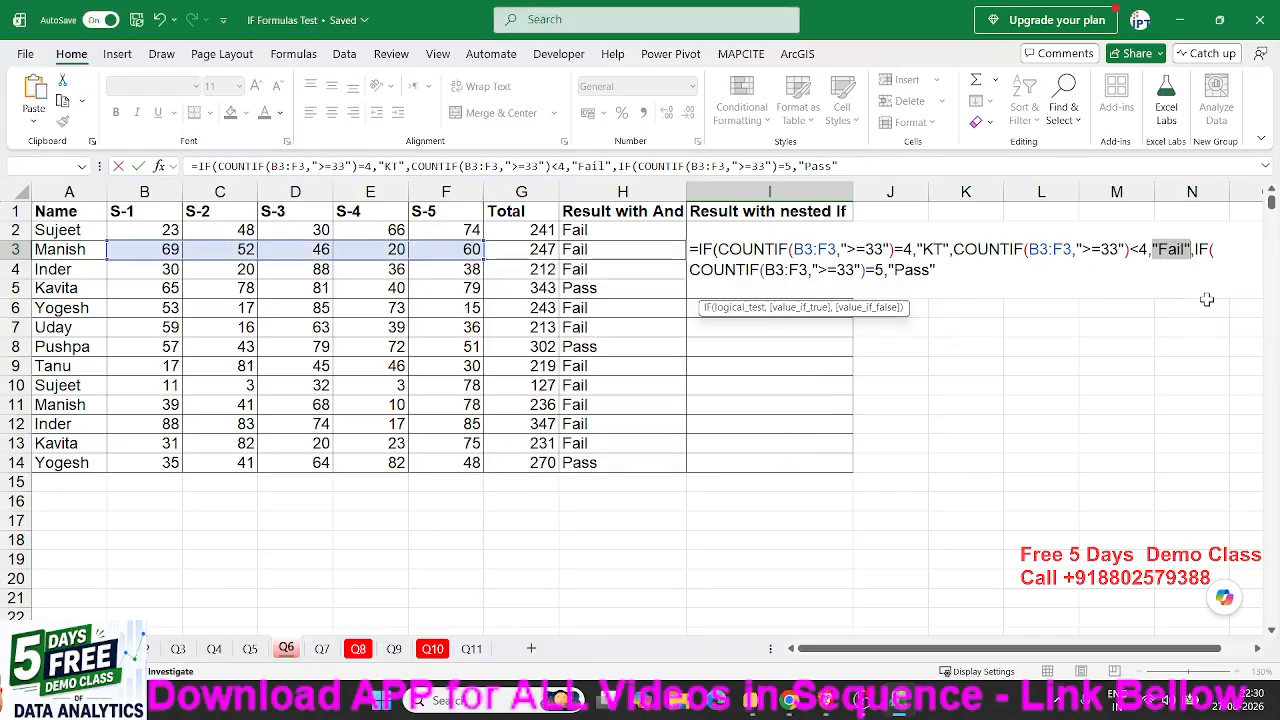
Insert the missing IF( before the second COUNTIF in I3 and enter the formula, accepting the proposed correction
key("Right")
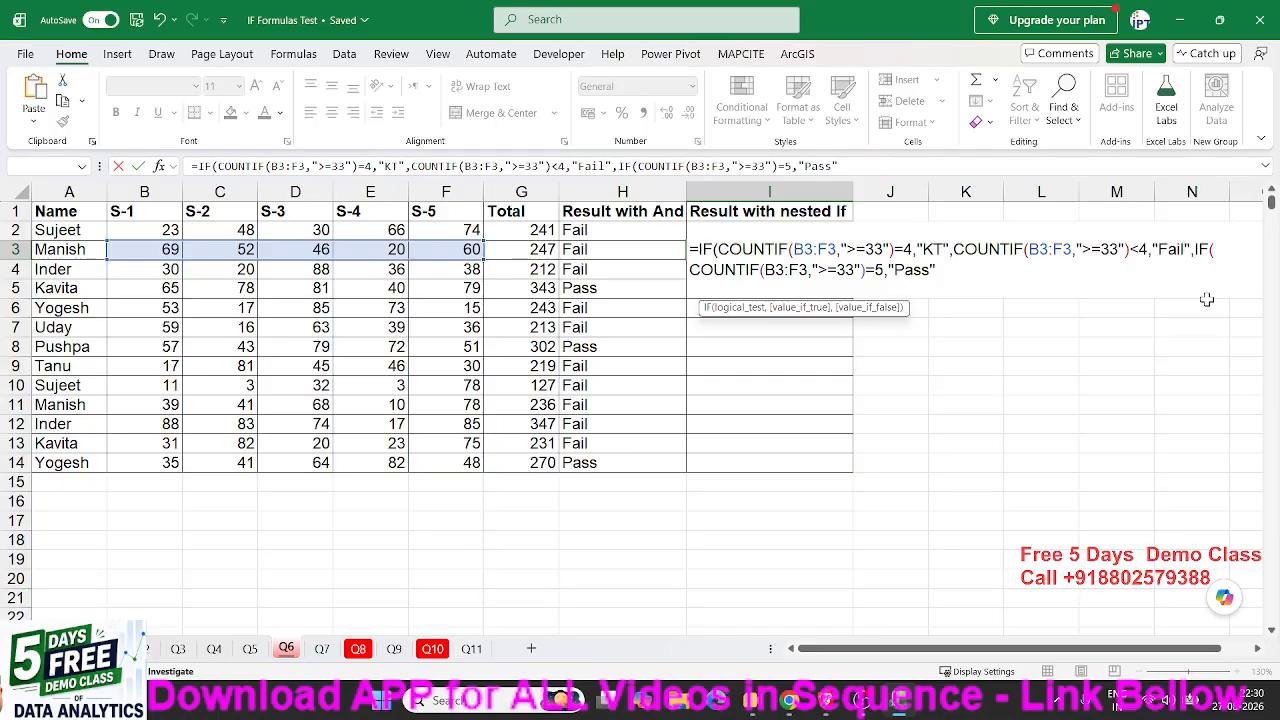
key("Left")
key("Left")
key("Left")
key("Left")
key("Left")
key("Left")
key("Left")
key("Left")
key("Left")
key("Left")
key("Left")
key("Left")
key("Left")
key("Left")
key("Left")
key("Left")
key("Left")
key("Left")
key("Left")
key("Left")
key("Right")
key("Right")
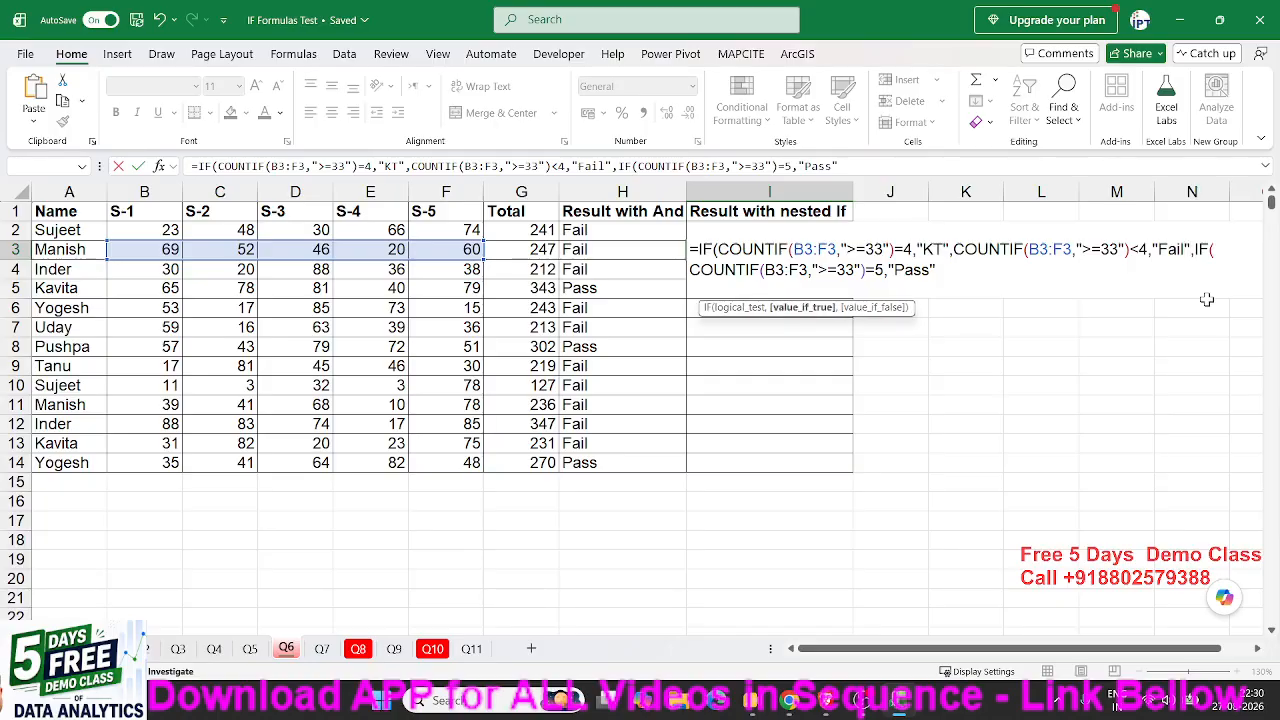
key("Right")
key("Right")
type("IF(")
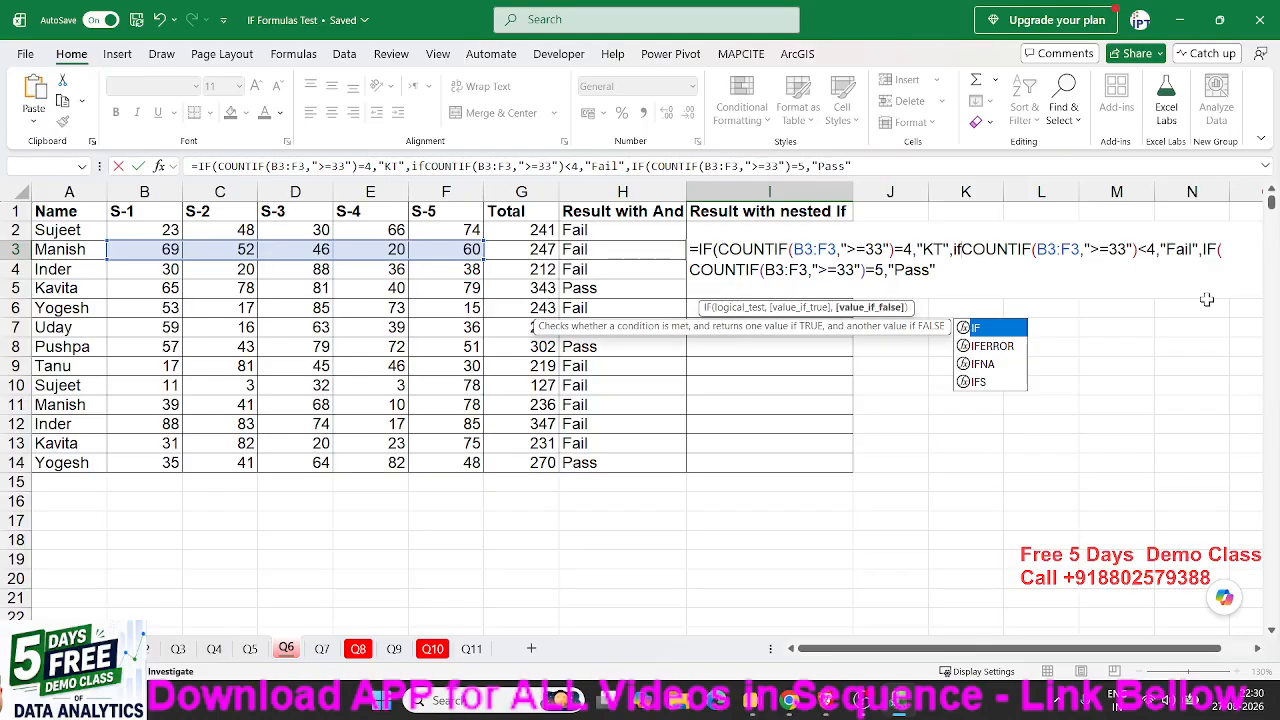
key("Return")
key("Return")
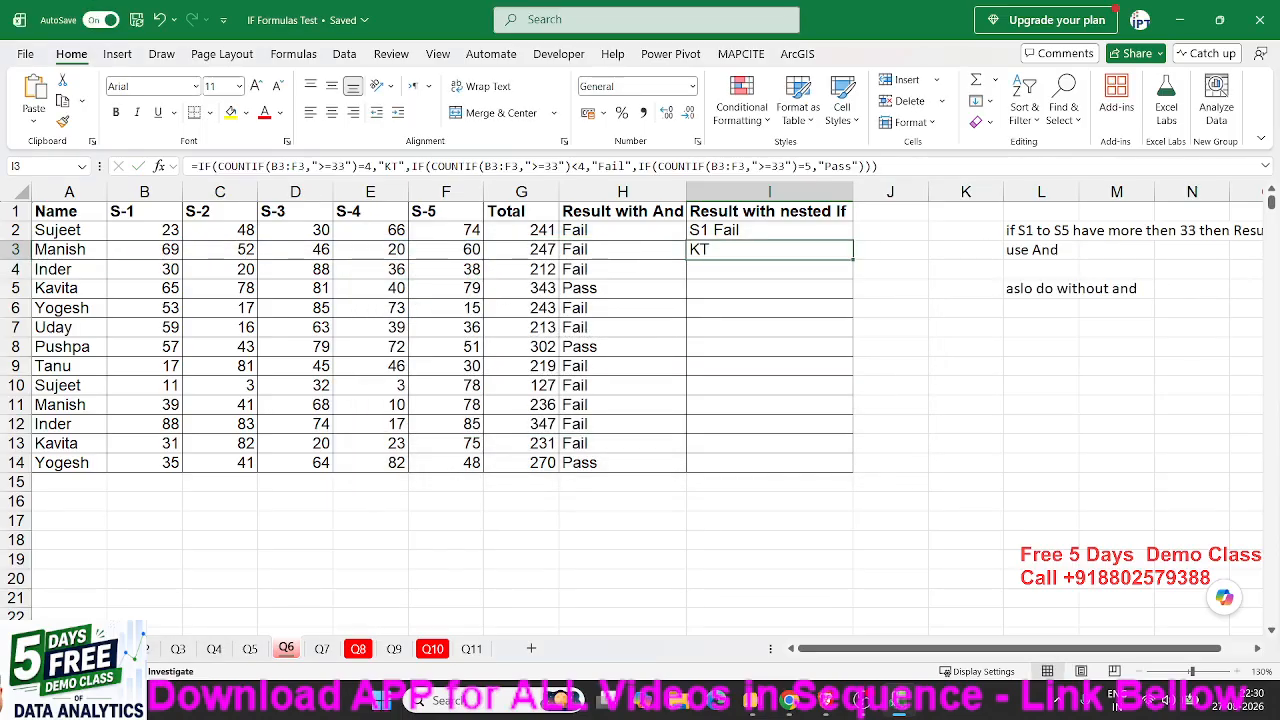
On sheet Q7, start a grade formula in C2 with IF(B2<=40,"C" and open a nested IF on B2
left_click(321, 649)
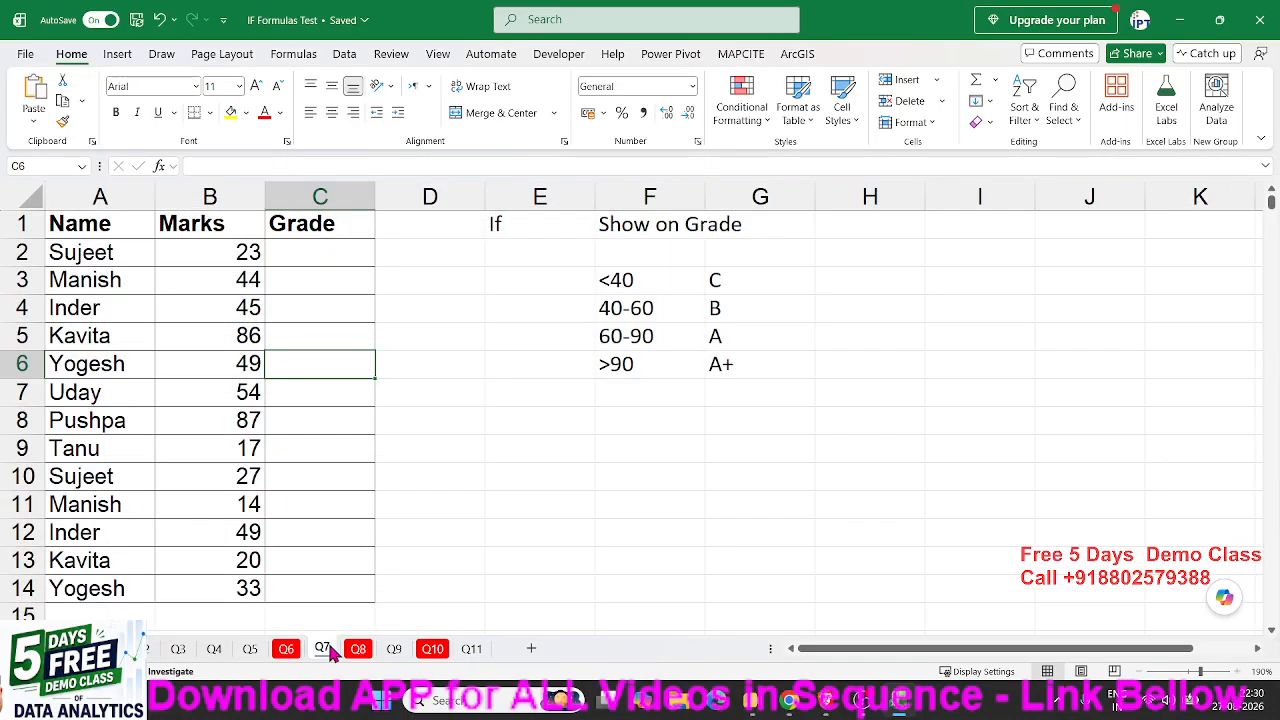
left_click_drag(626, 285, 630, 385)
left_click(298, 258)
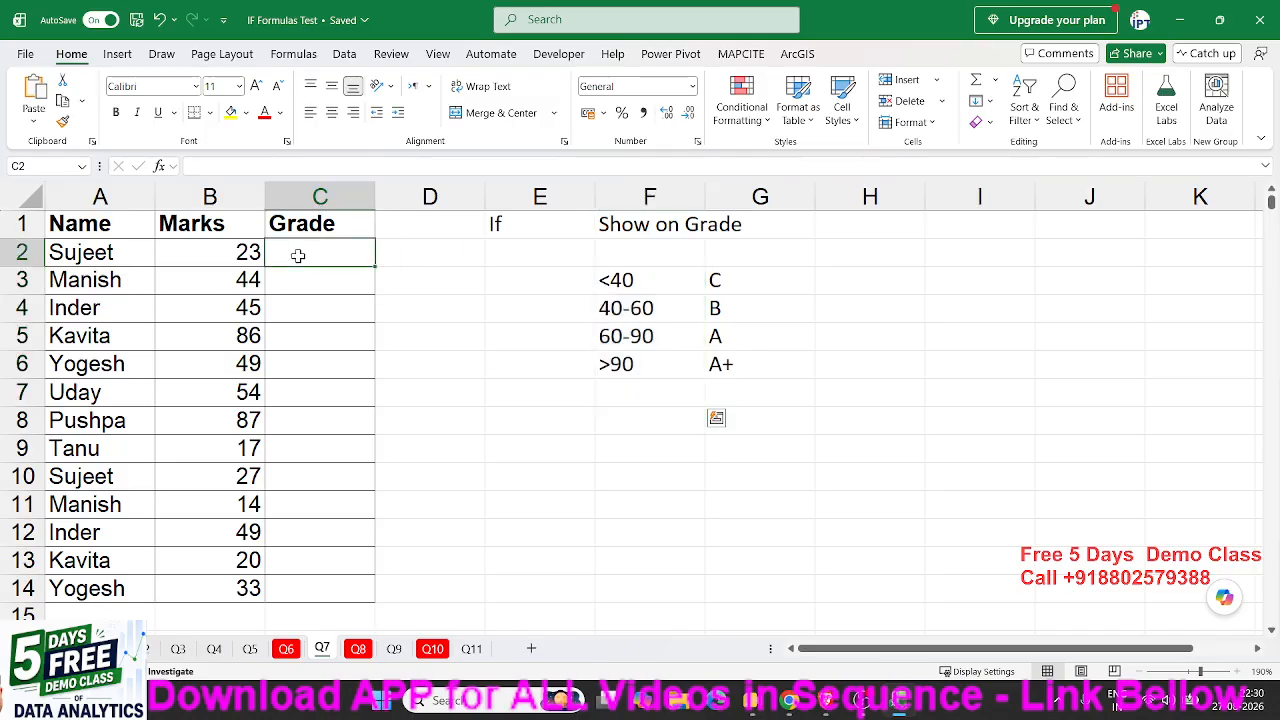
type("=if")
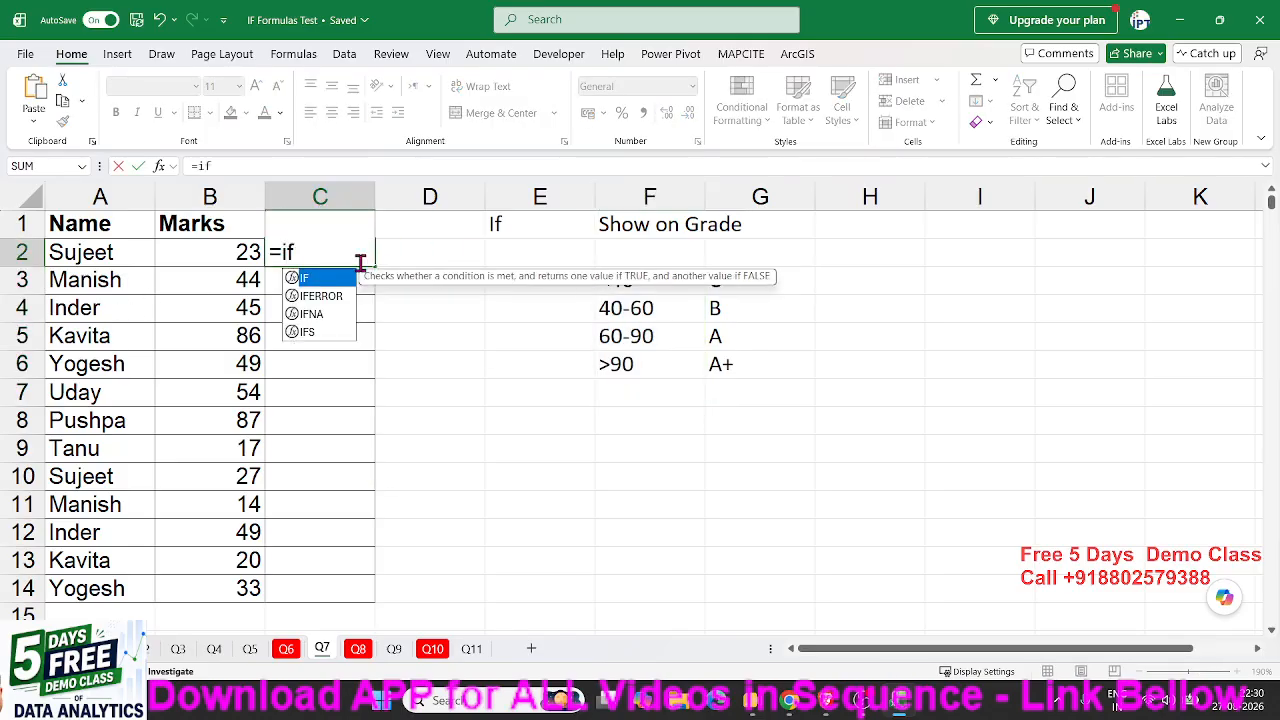
key("Tab")
key("Left")
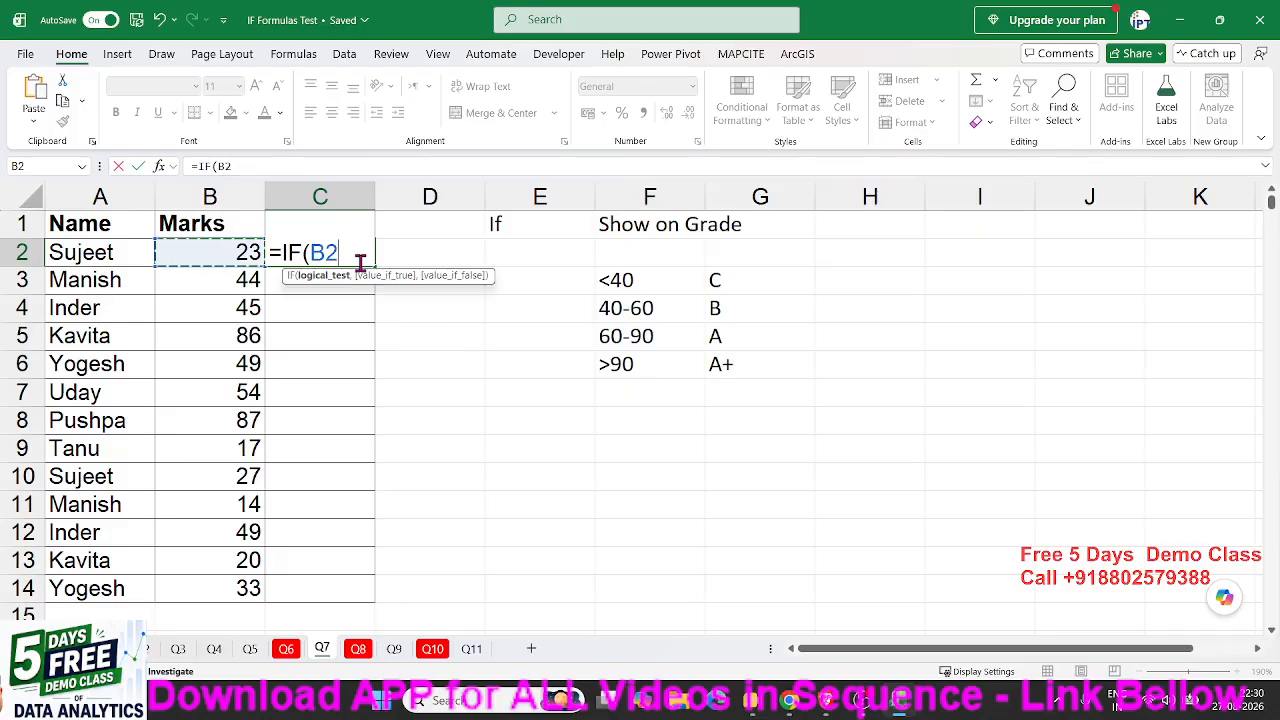
type("<=40")
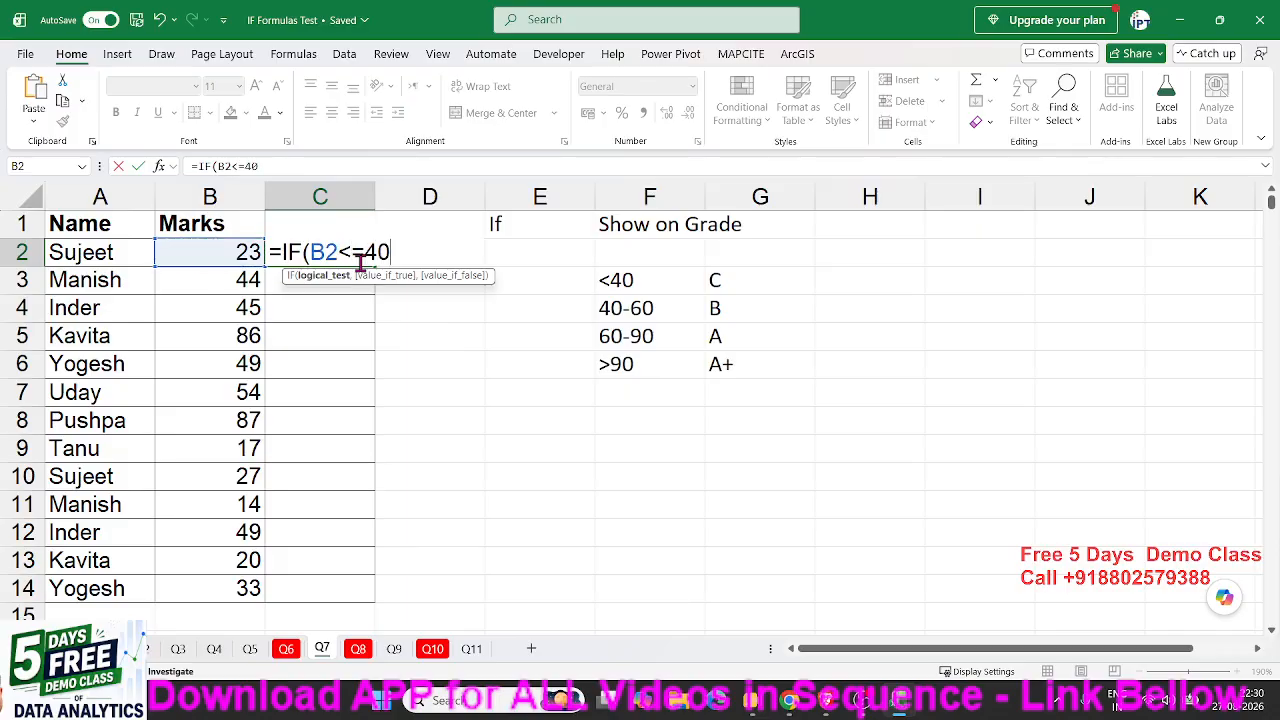
type(",\"")
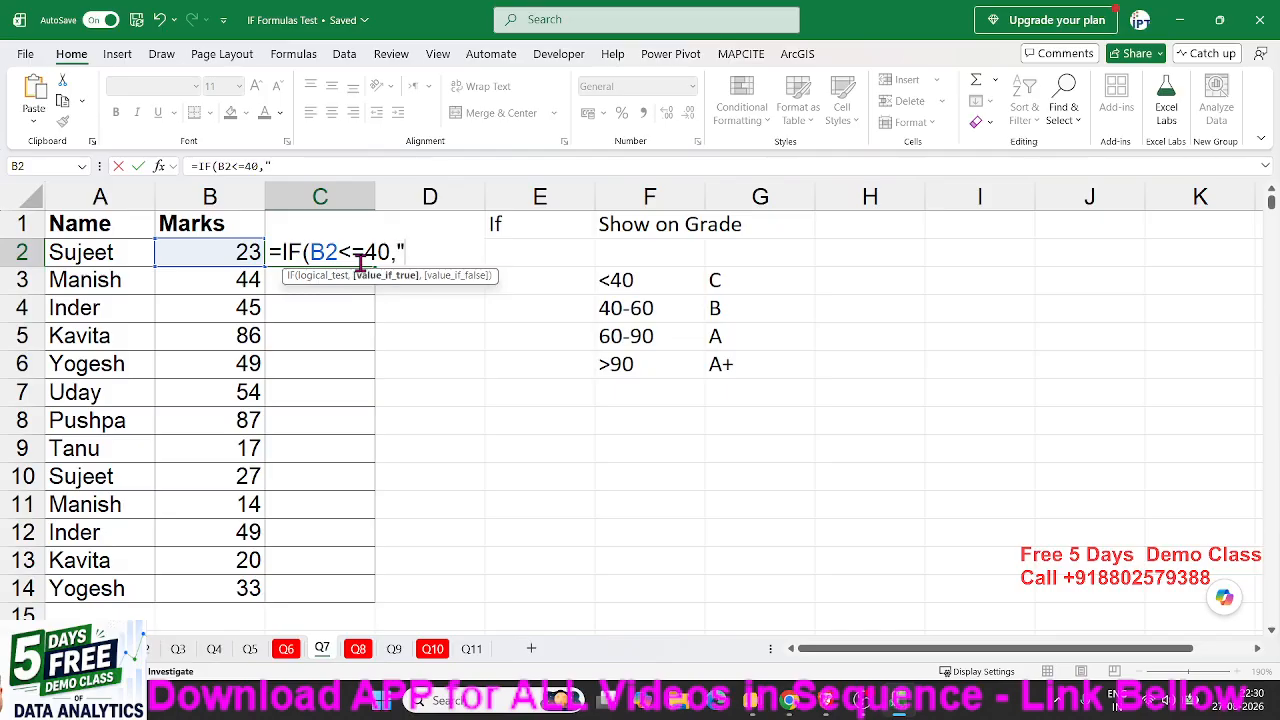
type("C\",if(B2")
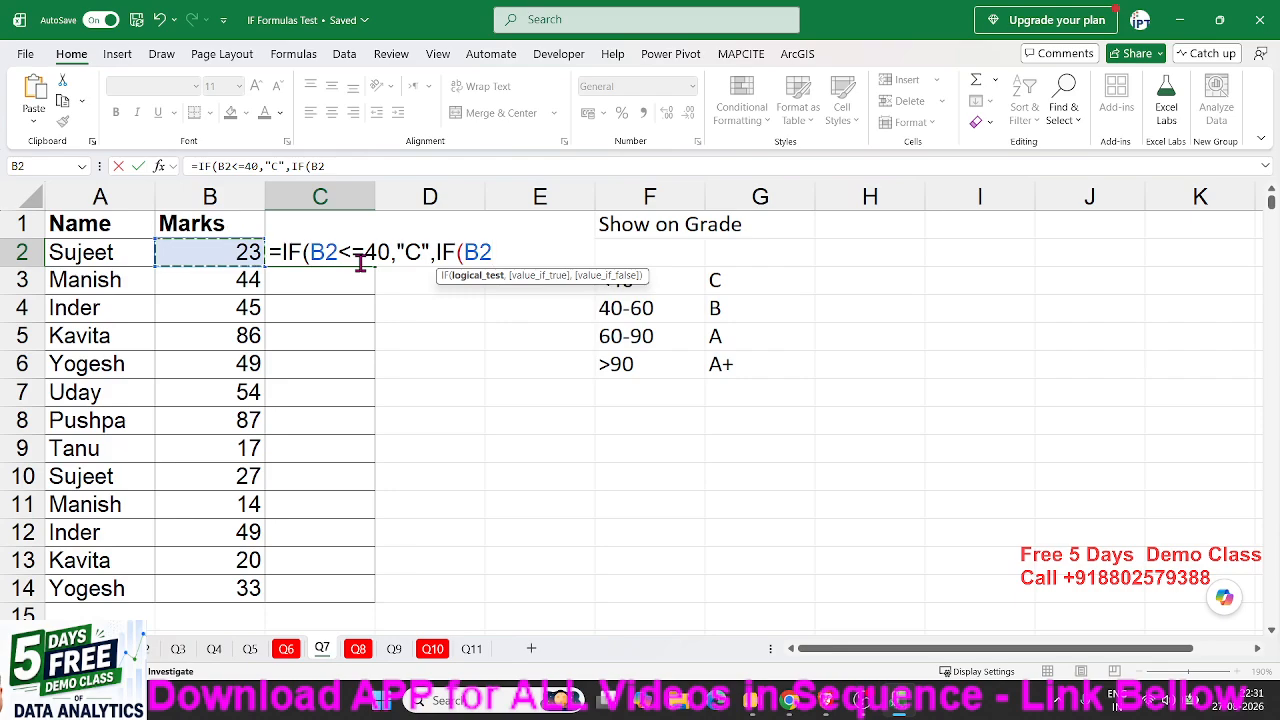
Make C2's second IF return "B" for B2<=60 and add a third IF returning "A" for B2<=60
type("<=60")
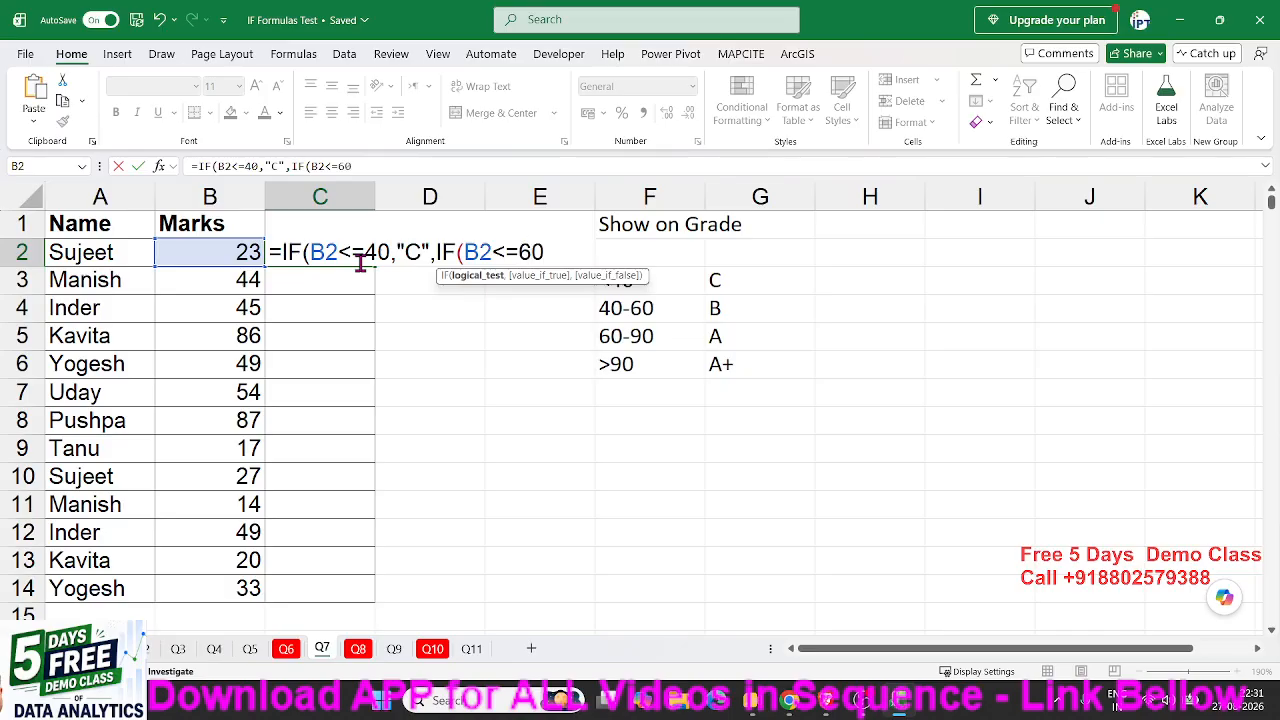
type(",\"B\"")
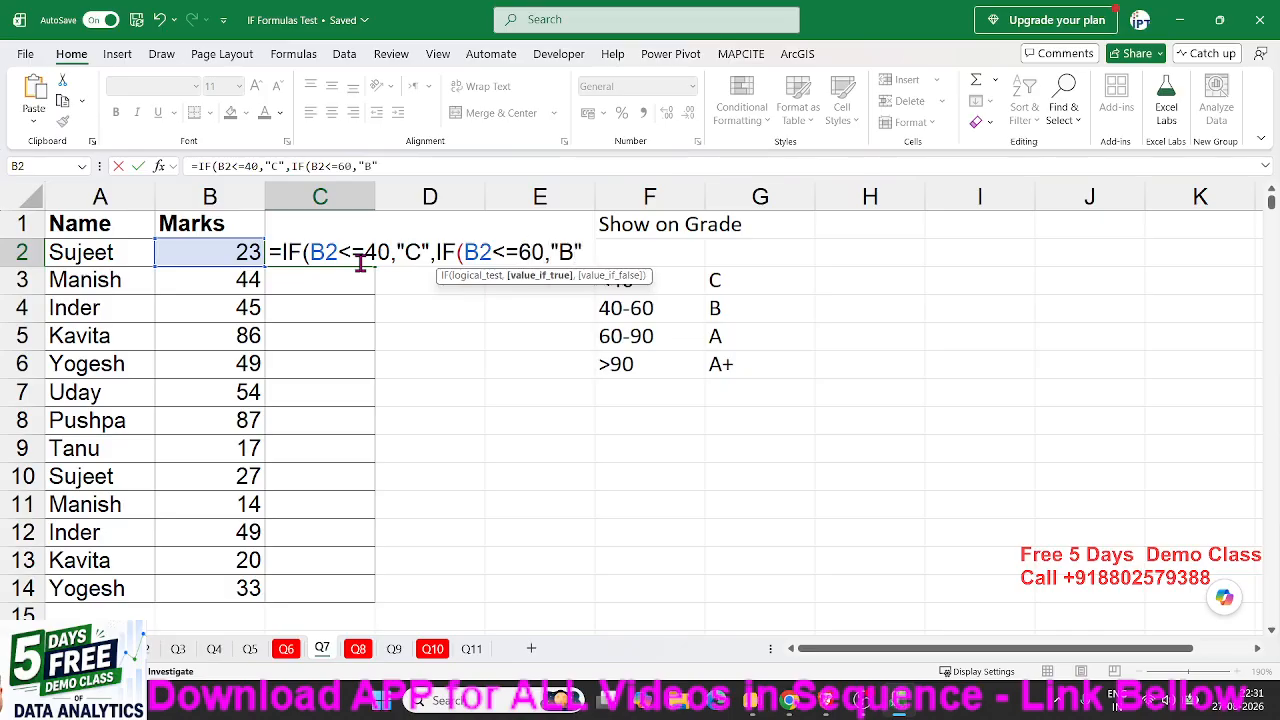
type(",")
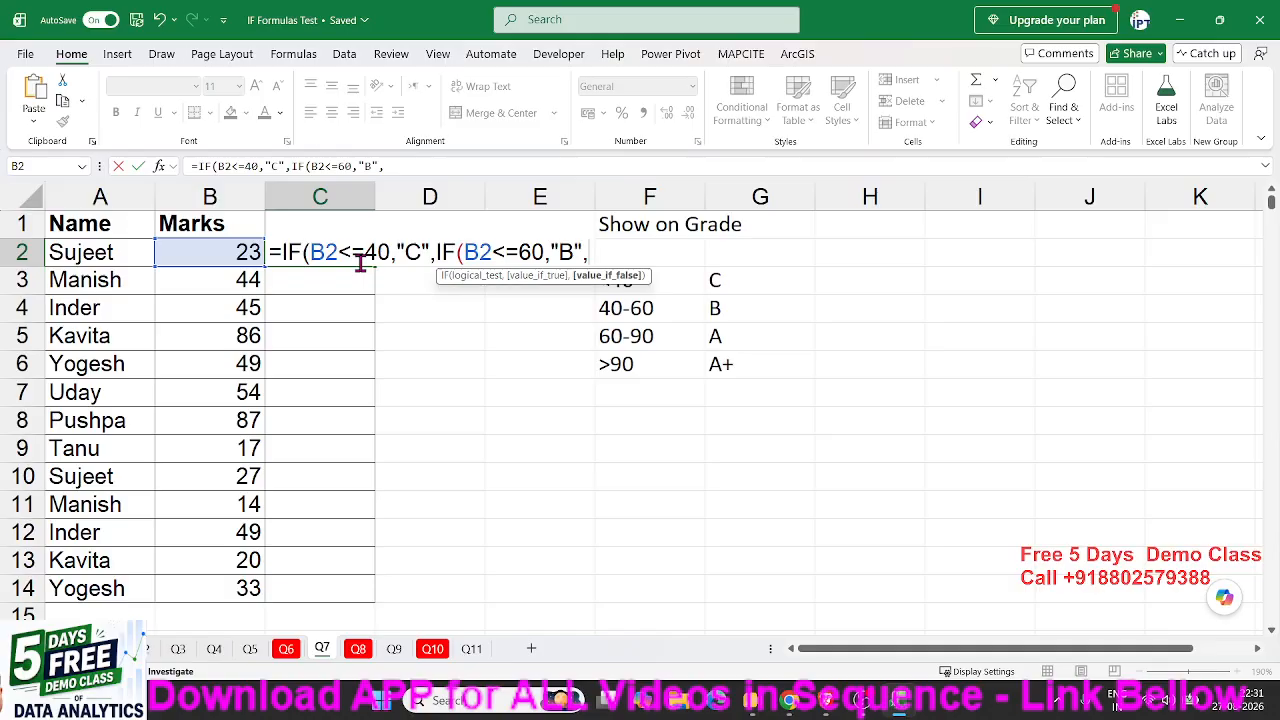
type("if(B2")
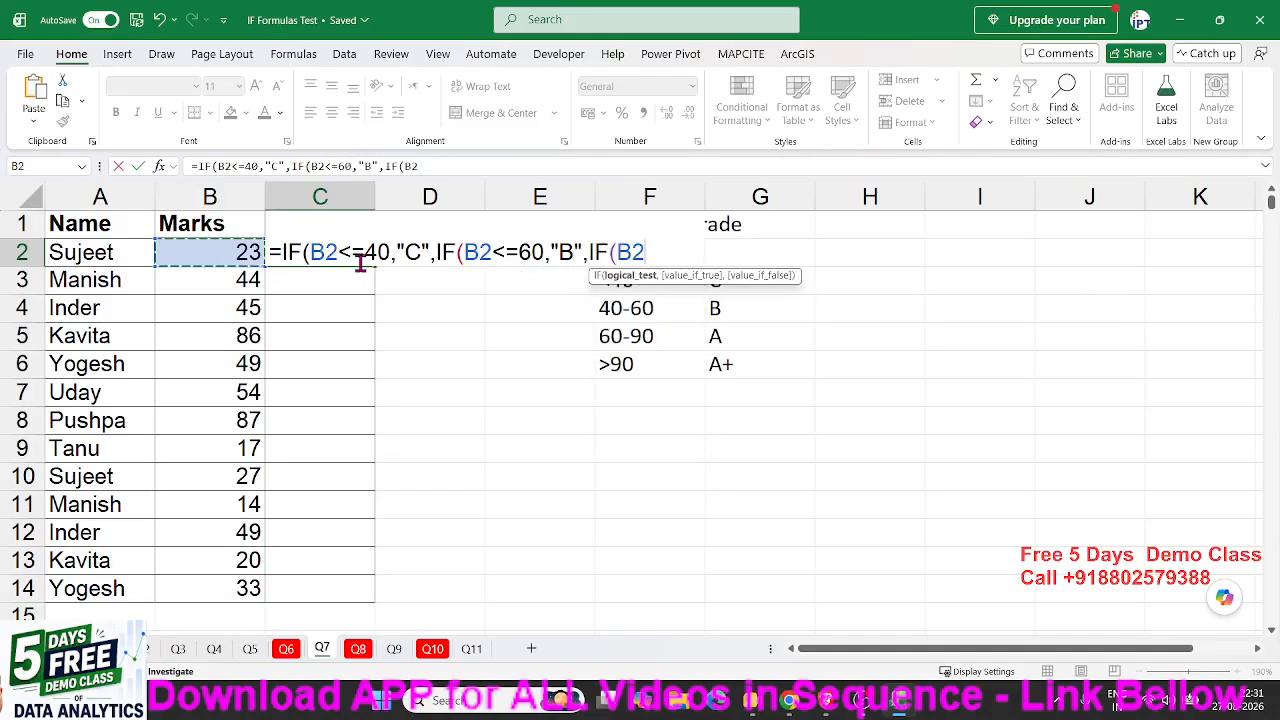
type("<=")
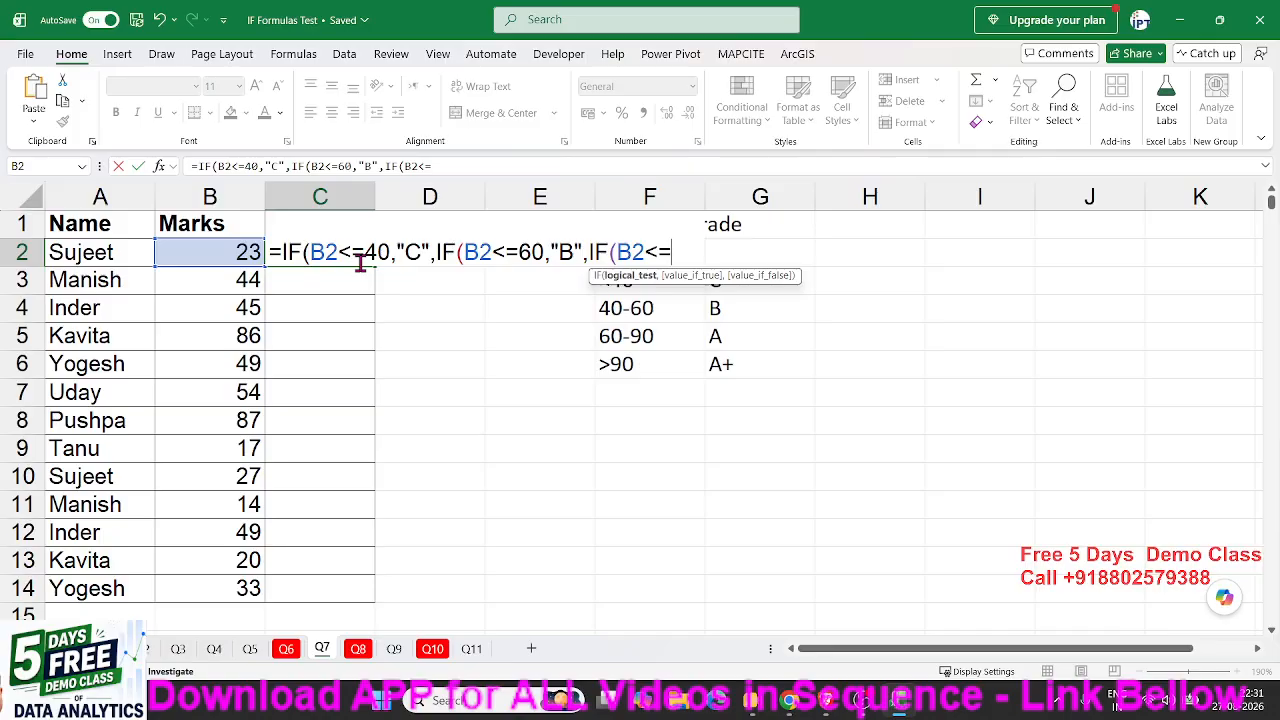
type("60,")
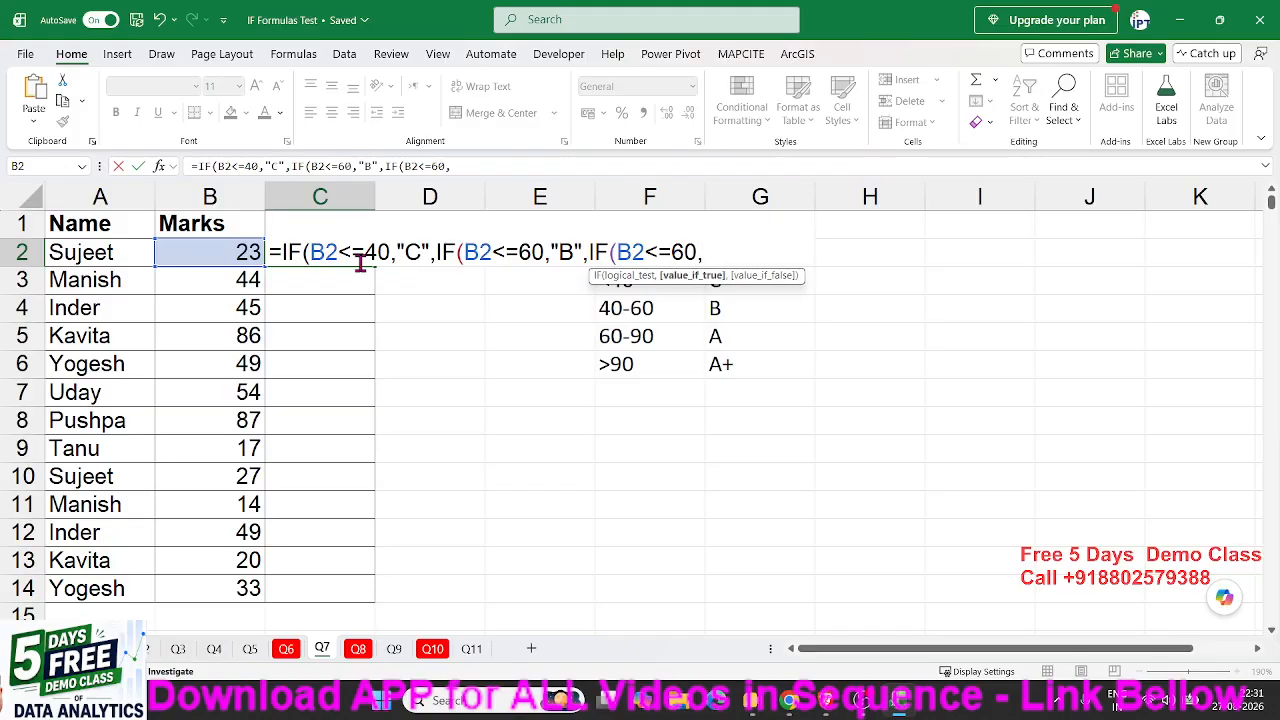
type("\"A\"")
Add a fourth nested IF to C2 that returns "A+" when B2>=40
type(",IF(")
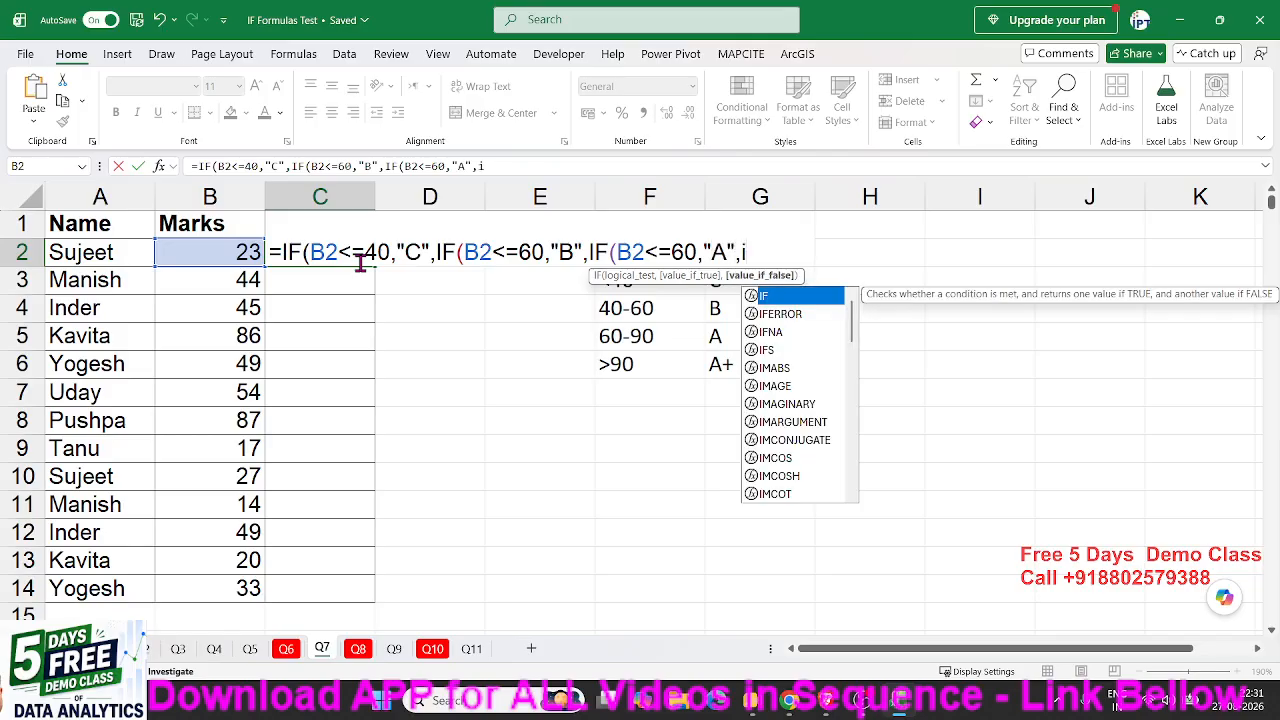
key("Left")
type(">")
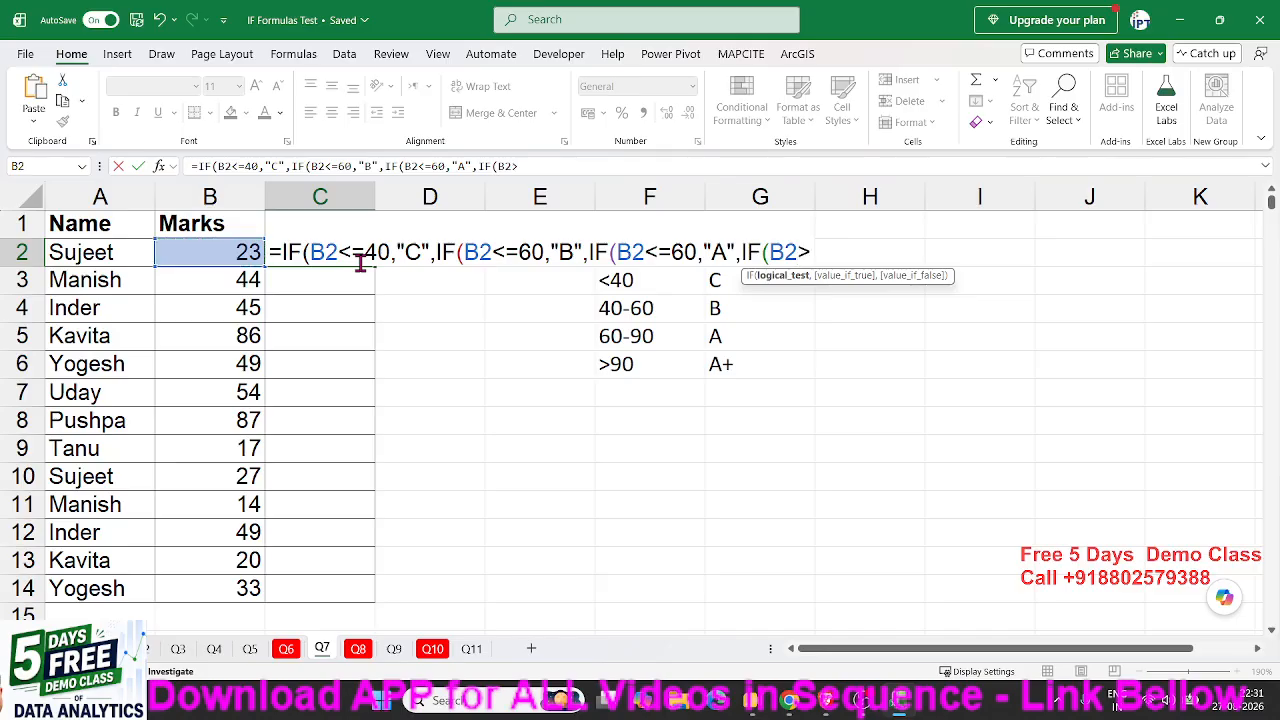
type("=40,A")
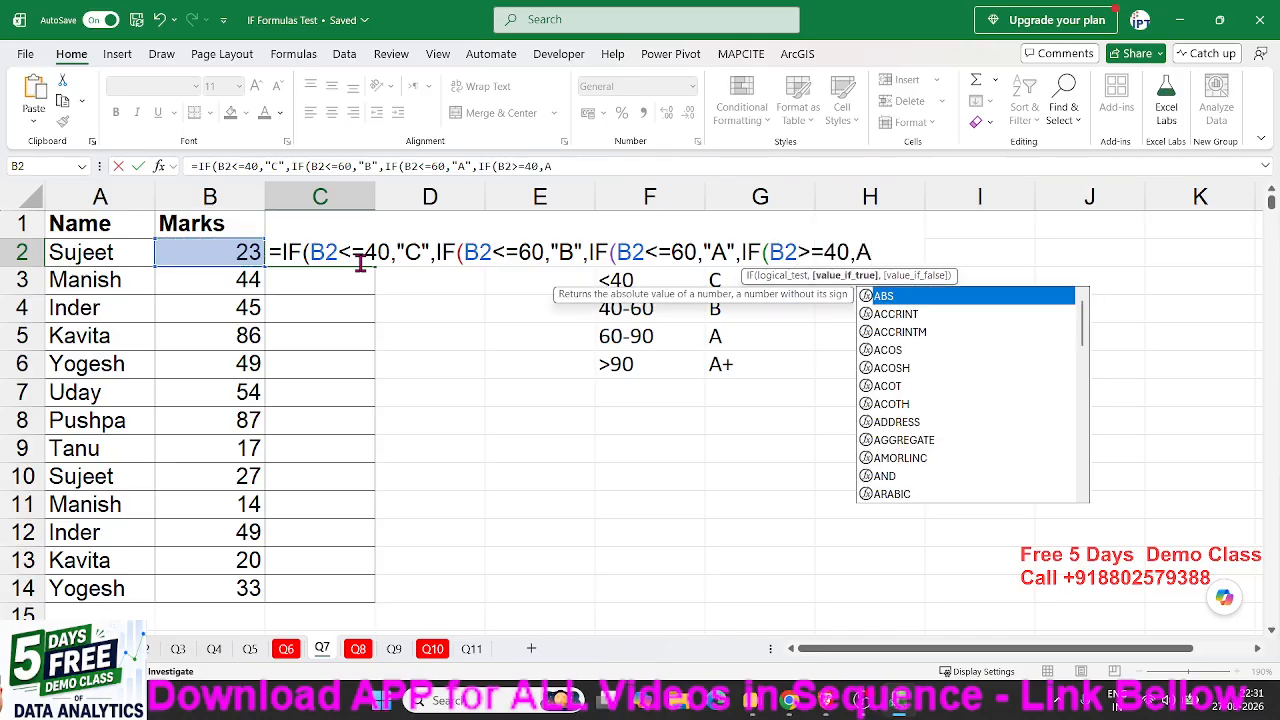
key("BackSpace")
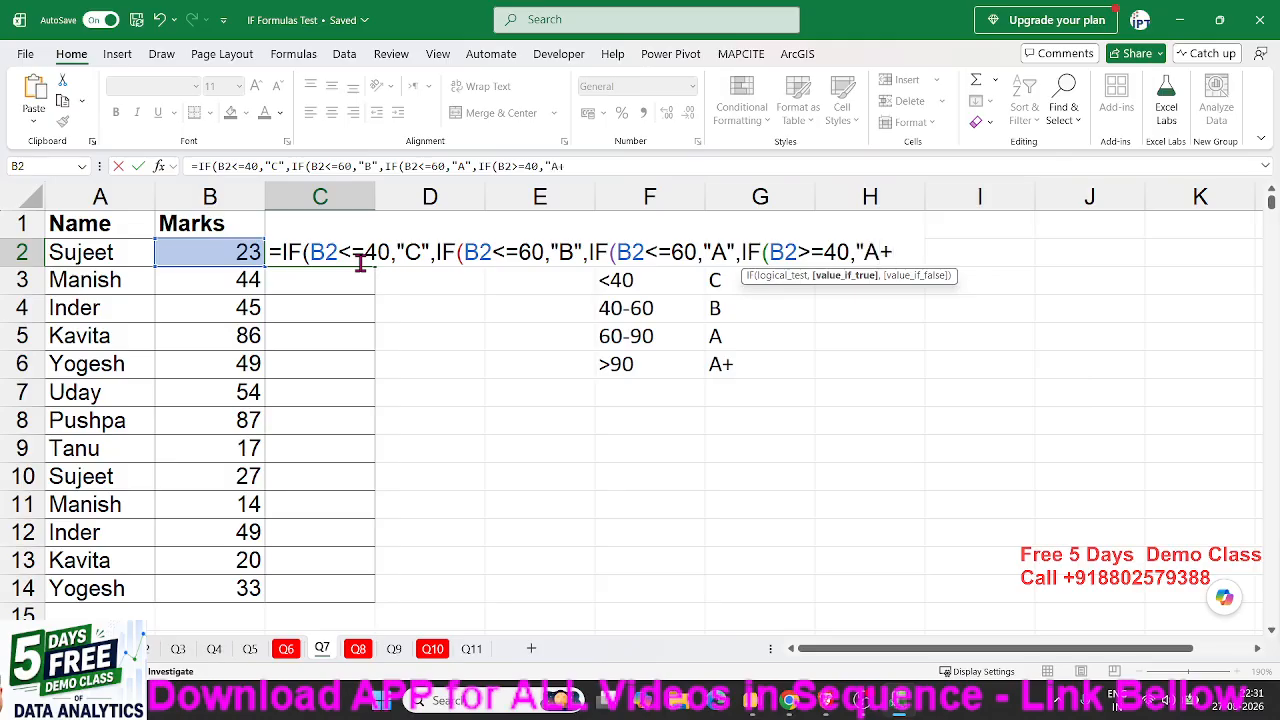
type("\"A+\"")
Enter the grade formula in C2, accepting the proposed typo correction, and fill it down to C14
key("Return")
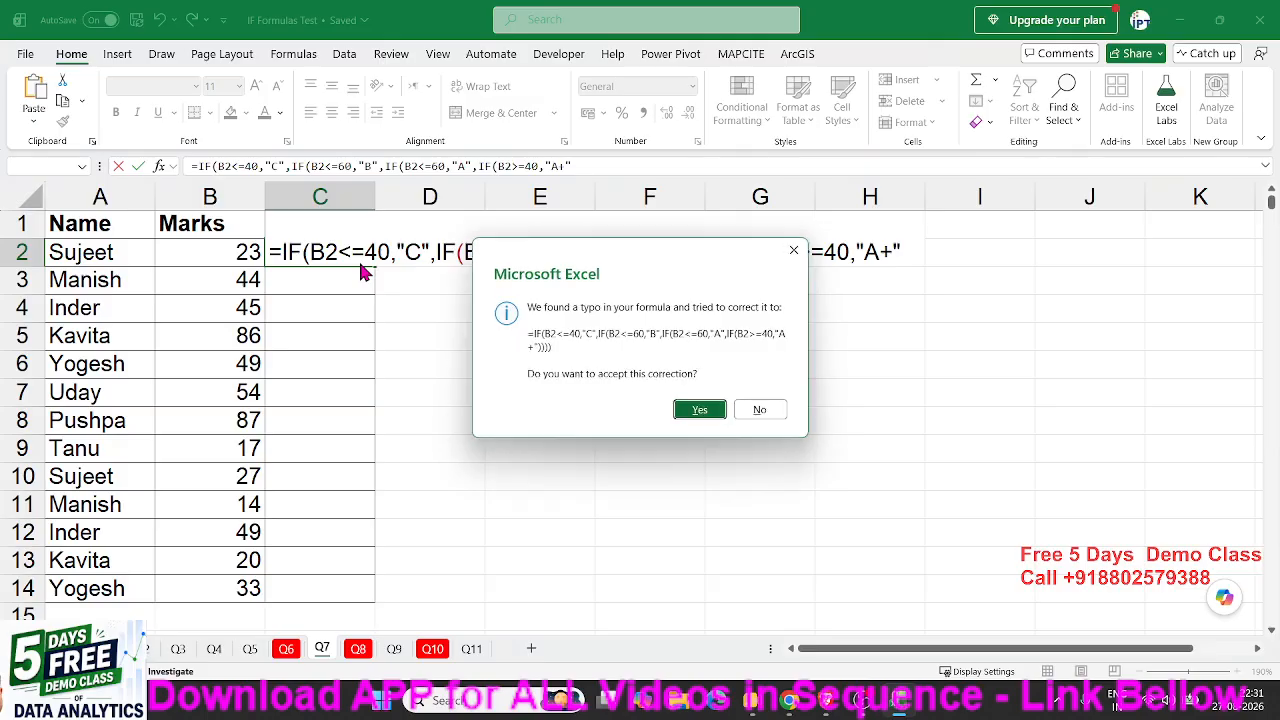
key("Return")
left_click(360, 262)
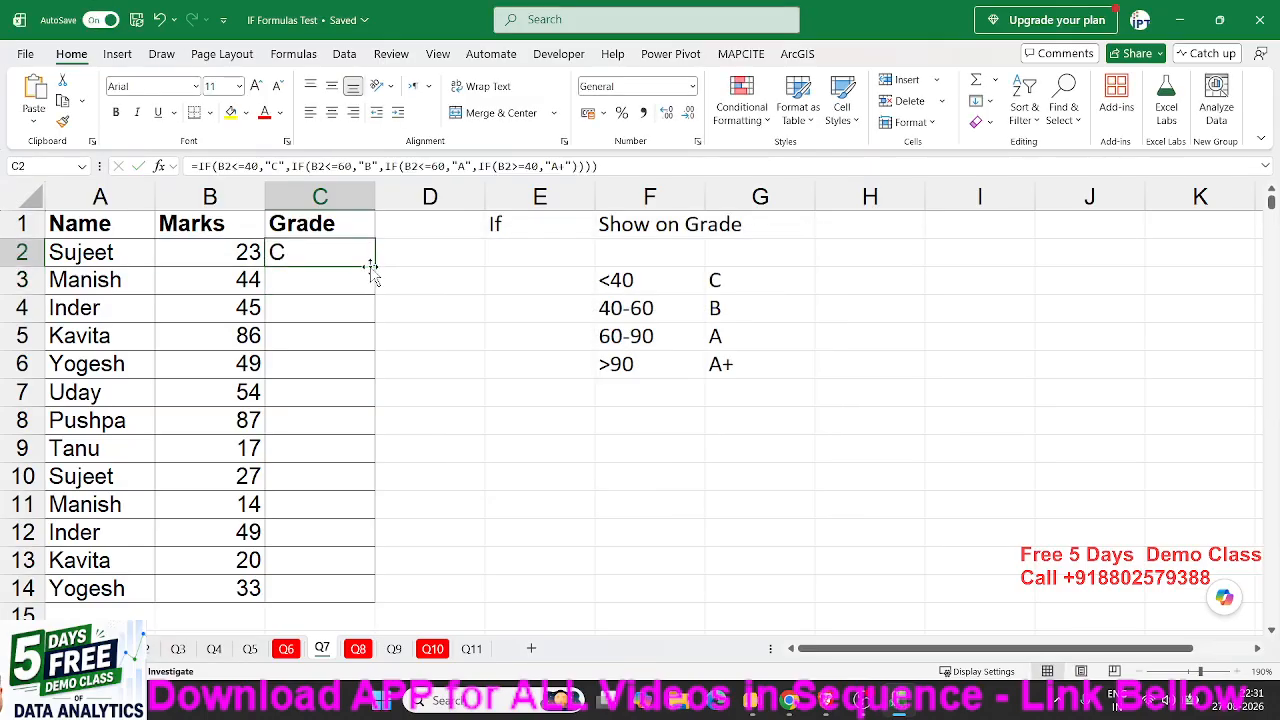
double_click(370, 268)
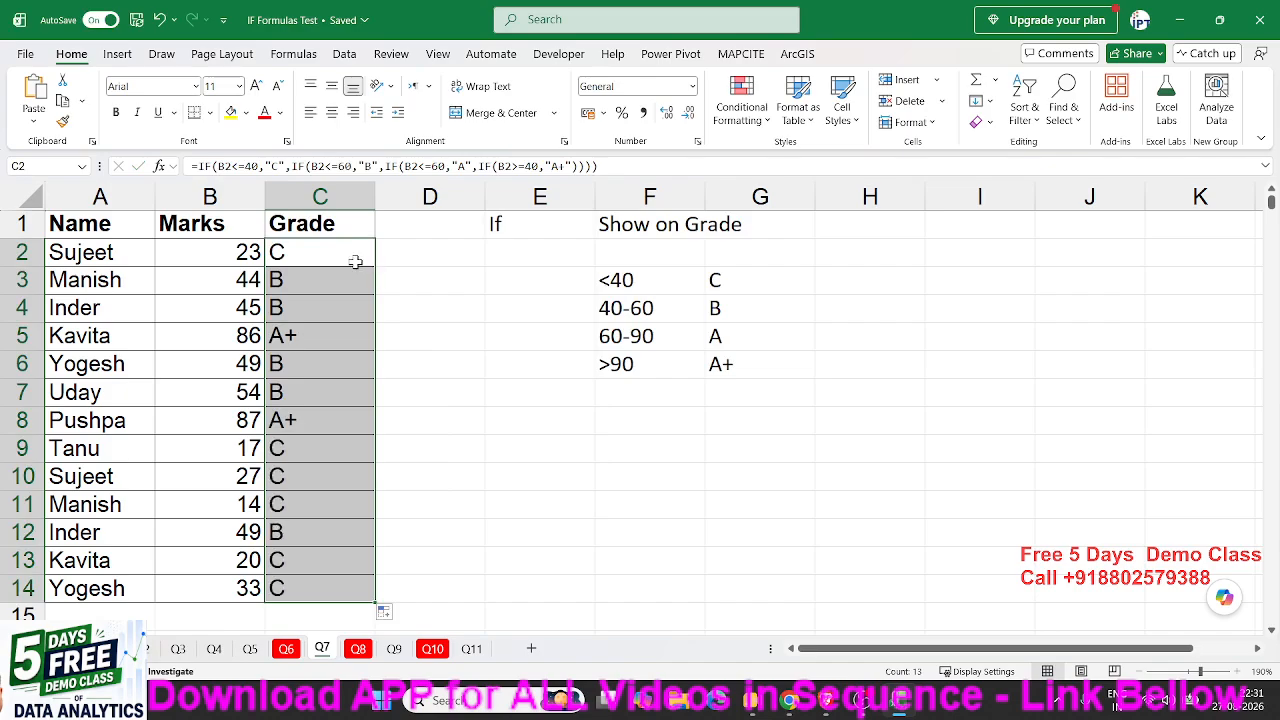
Look through the exercises on sheets Q10 and Q9 and the sales incentive task on Q8
left_click(434, 649)
left_click(395, 649)
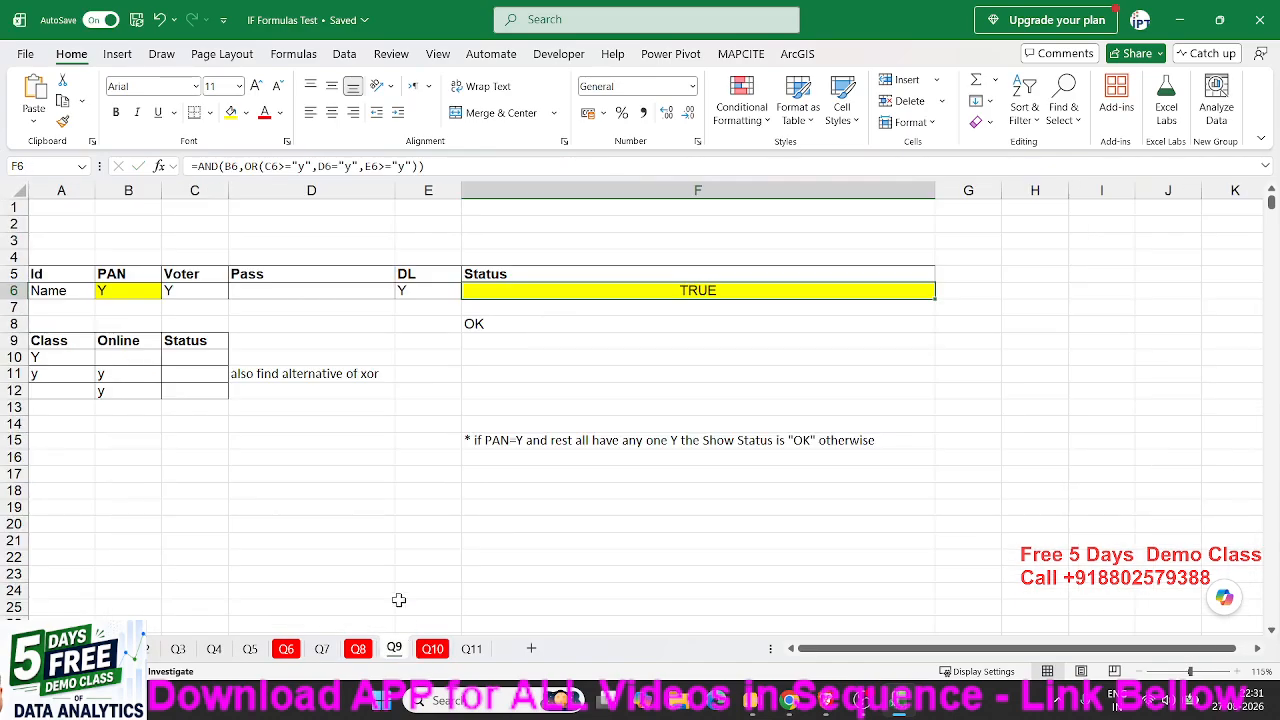
left_click(366, 652)
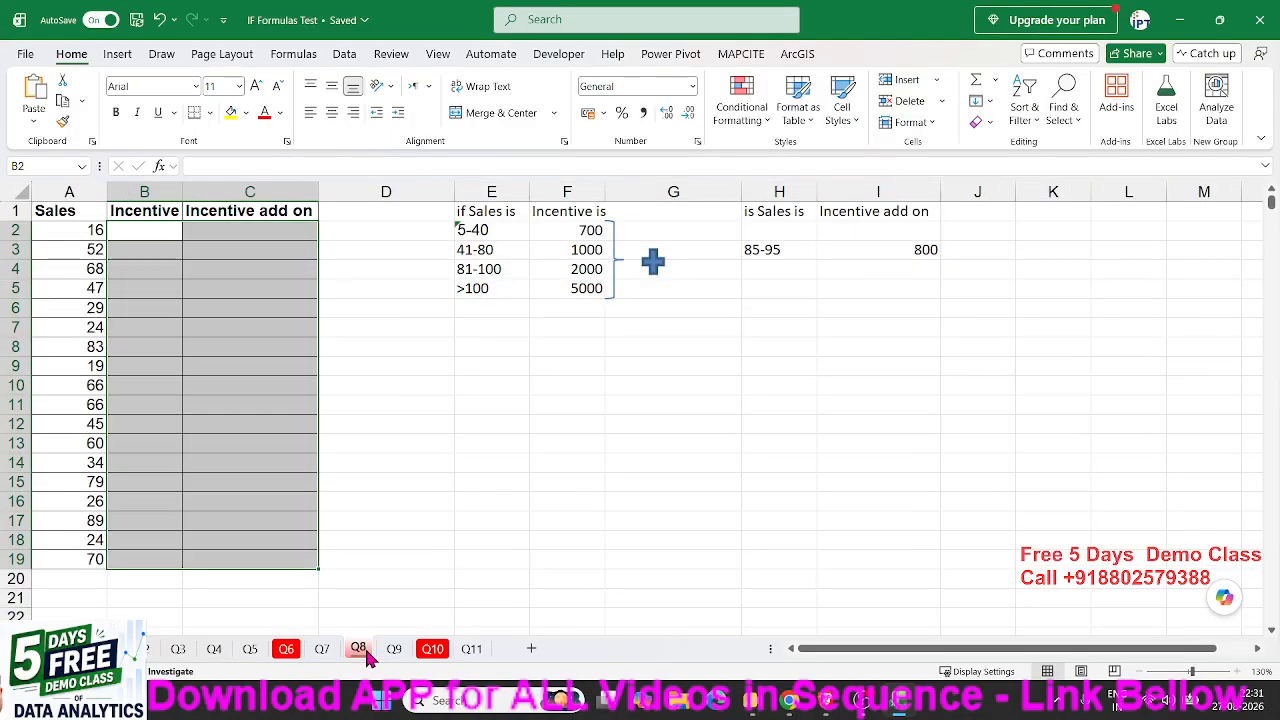
left_click(210, 365)
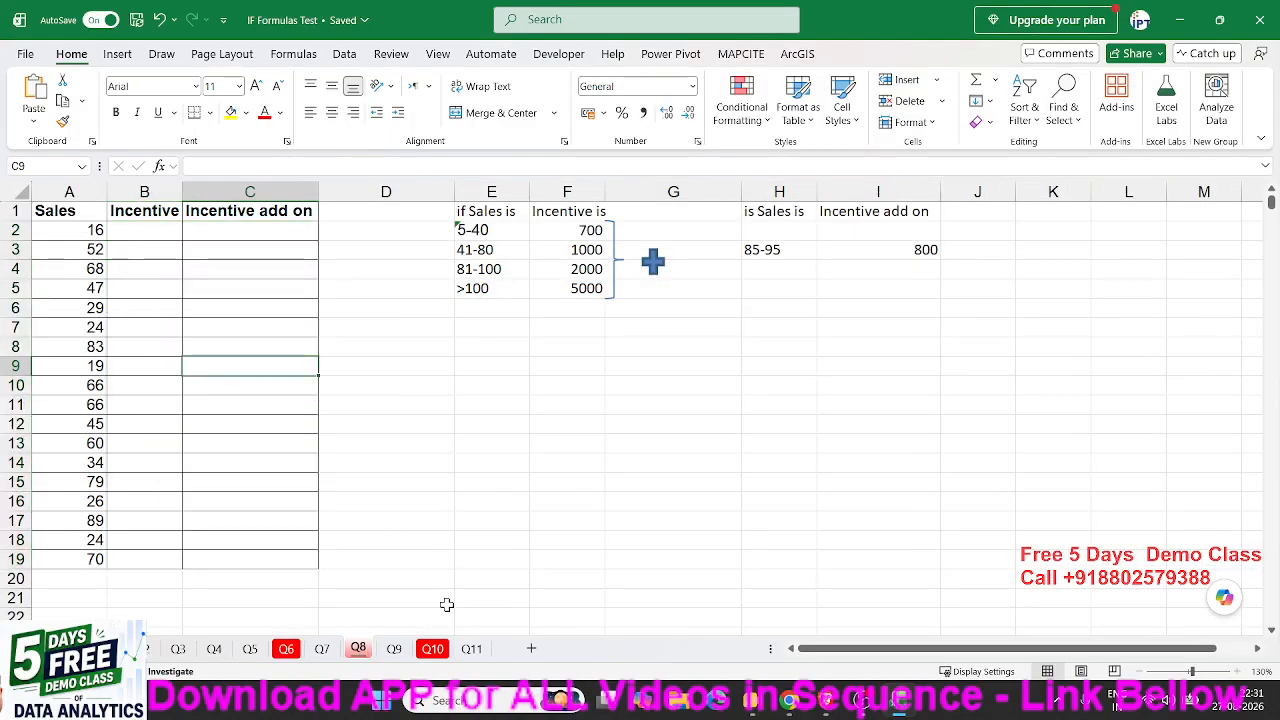